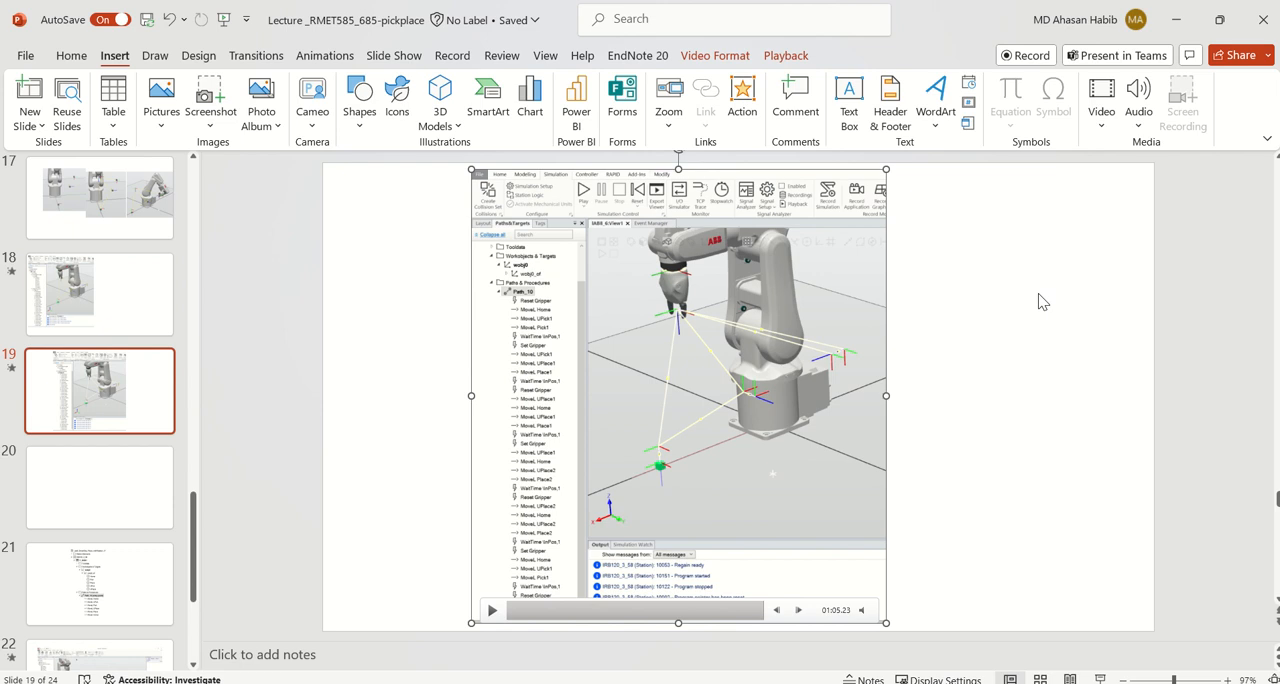
# Switch to RobotStudio and import the ABB Smart Gripper from the library with the Servo, Fingers variant
pyautogui.moveTo(466, 24)
pyautogui.click(450, 75)
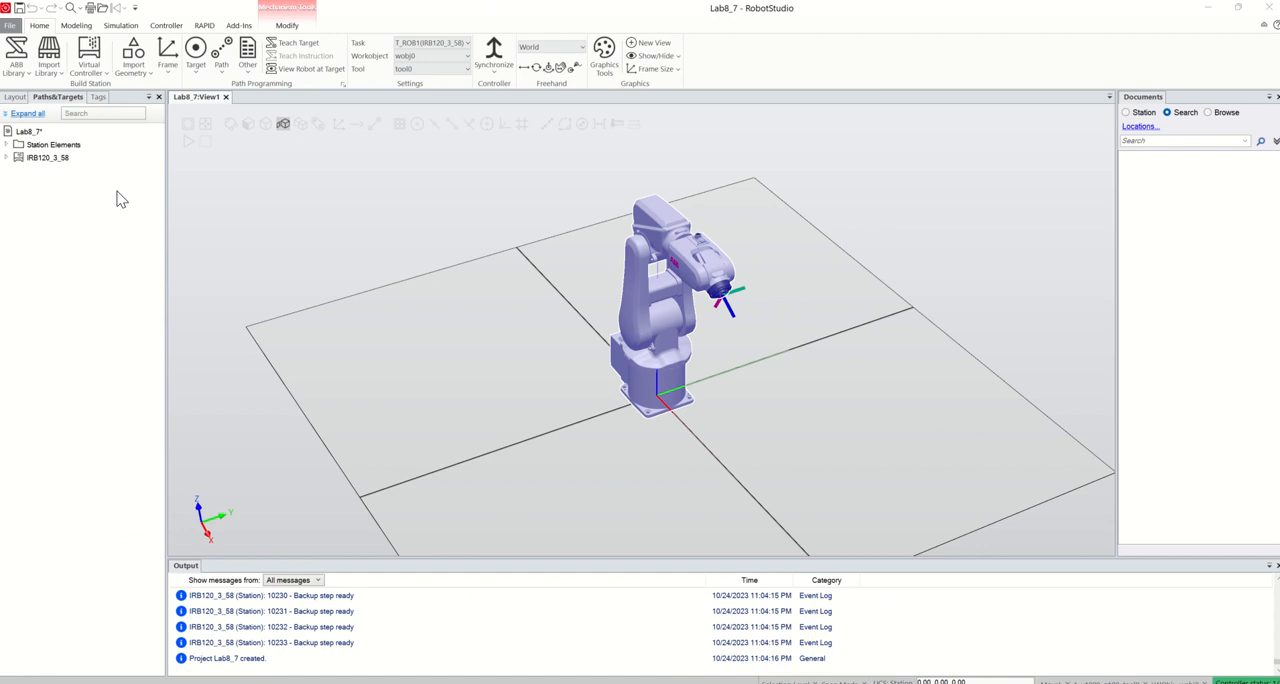
pyautogui.click(49, 70)
pyautogui.moveTo(80, 204)
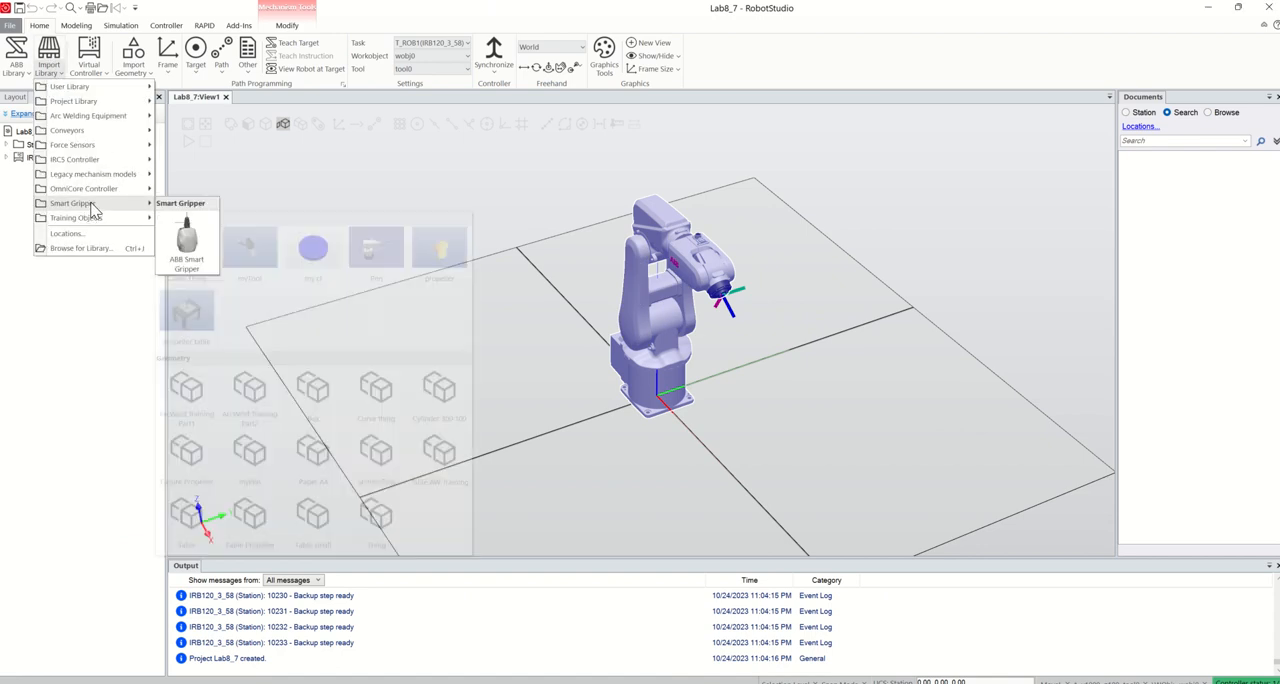
pyautogui.click(187, 240)
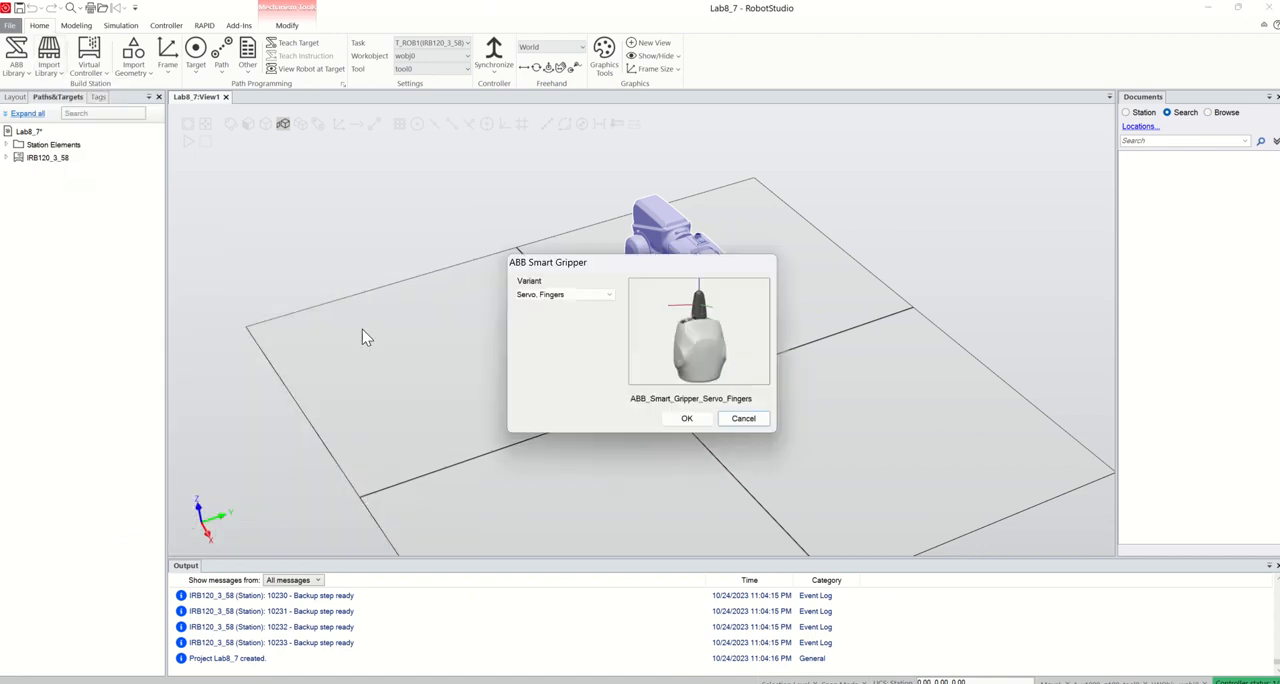
pyautogui.click(686, 418)
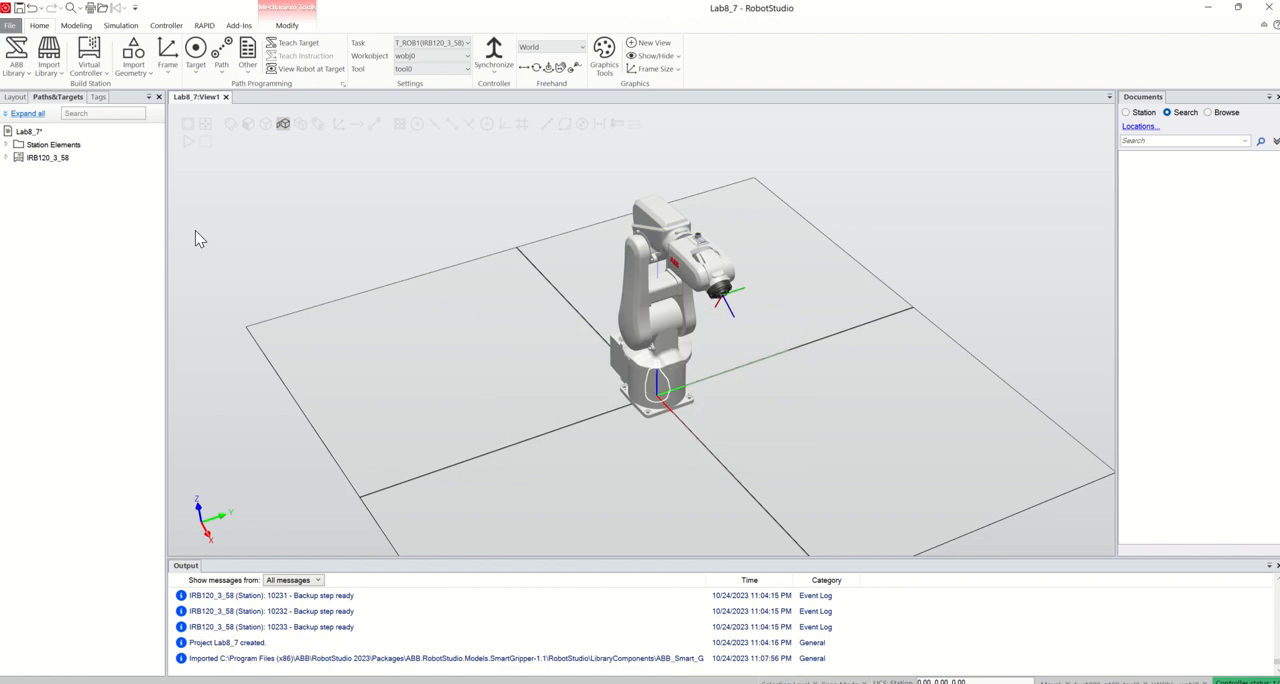
# Attach Smart_Gripper_Servo_Fingers to the IRB120_3_58__01 robot and update the gripper's position to the flange
pyautogui.click(10, 98)
pyautogui.moveTo(49, 174); pyautogui.dragTo(48, 155)
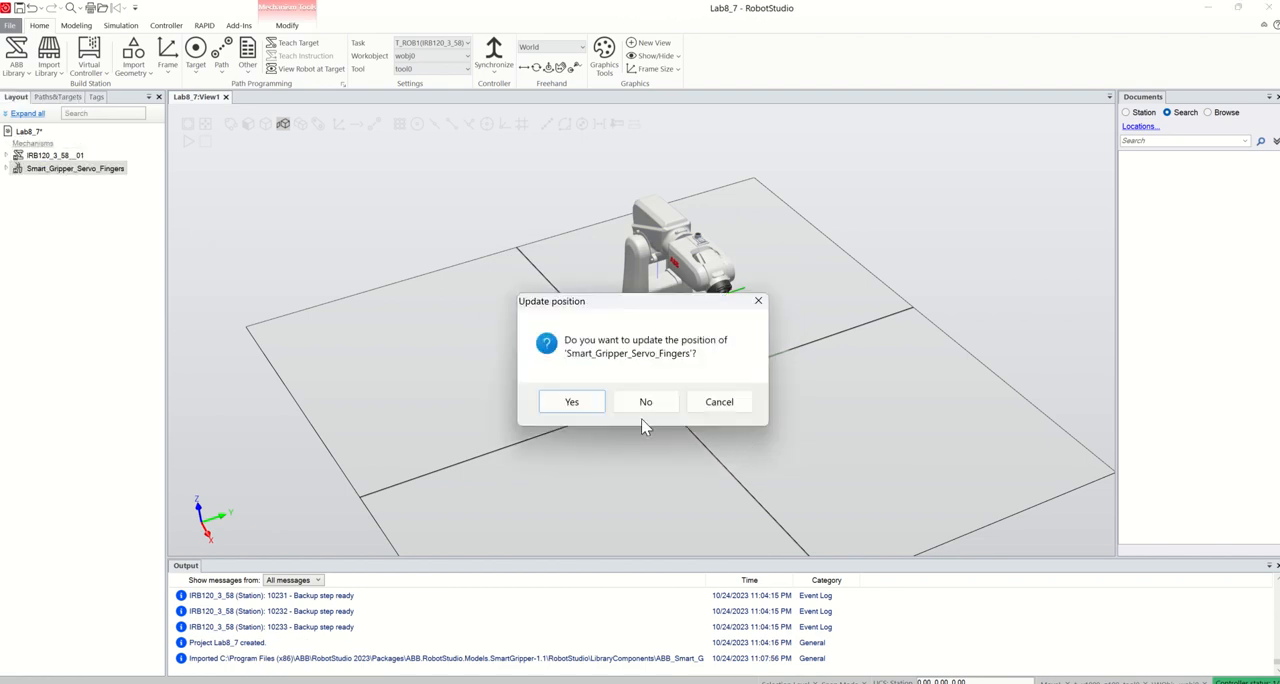
pyautogui.click(572, 401)
pyautogui.scroll(3, 730, 308)
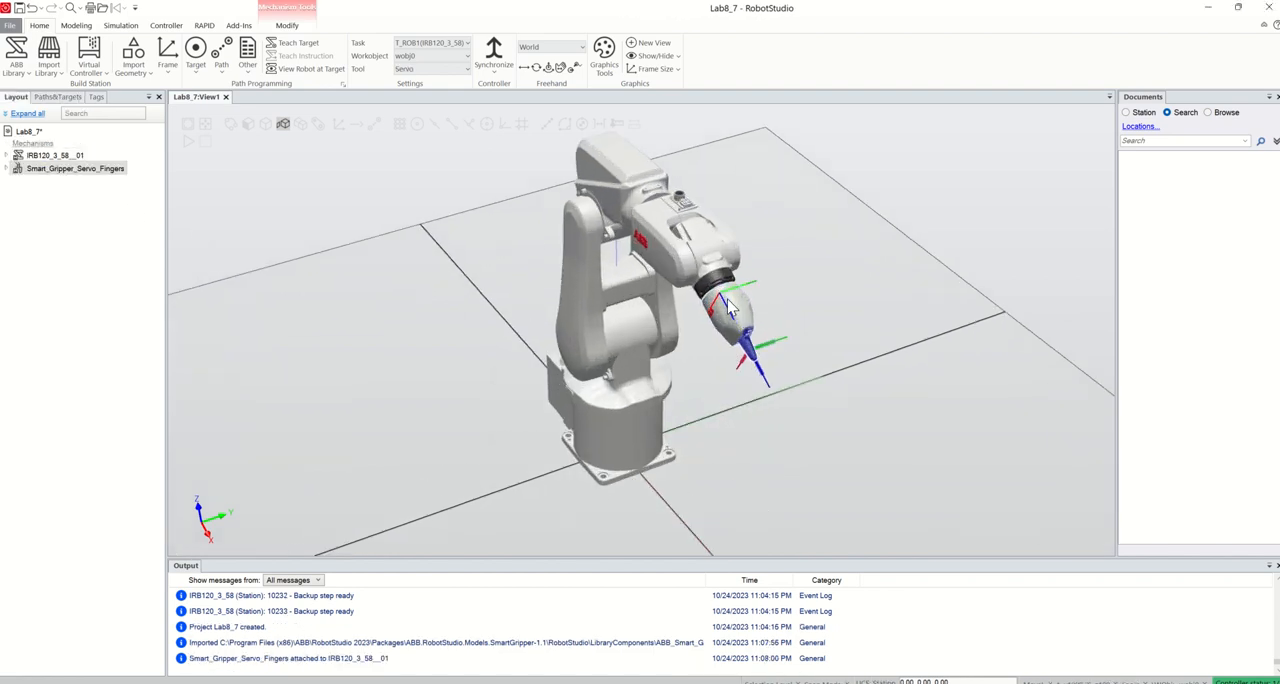
pyautogui.scroll(1, 730, 308)
# Joint-jog the IRB120 robot, setting joint 5 to 90 degrees and joint 6 to 90 degrees
pyautogui.click(54, 158)
pyautogui.rightClick(54, 158)
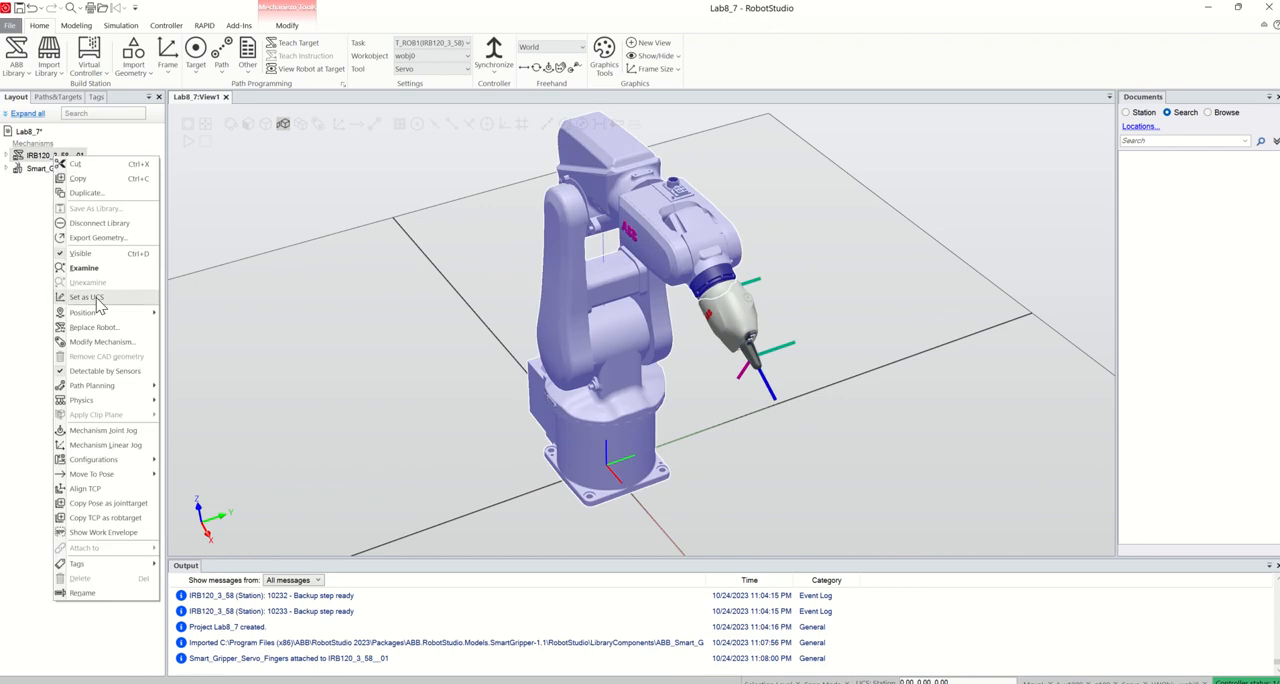
pyautogui.click(117, 431)
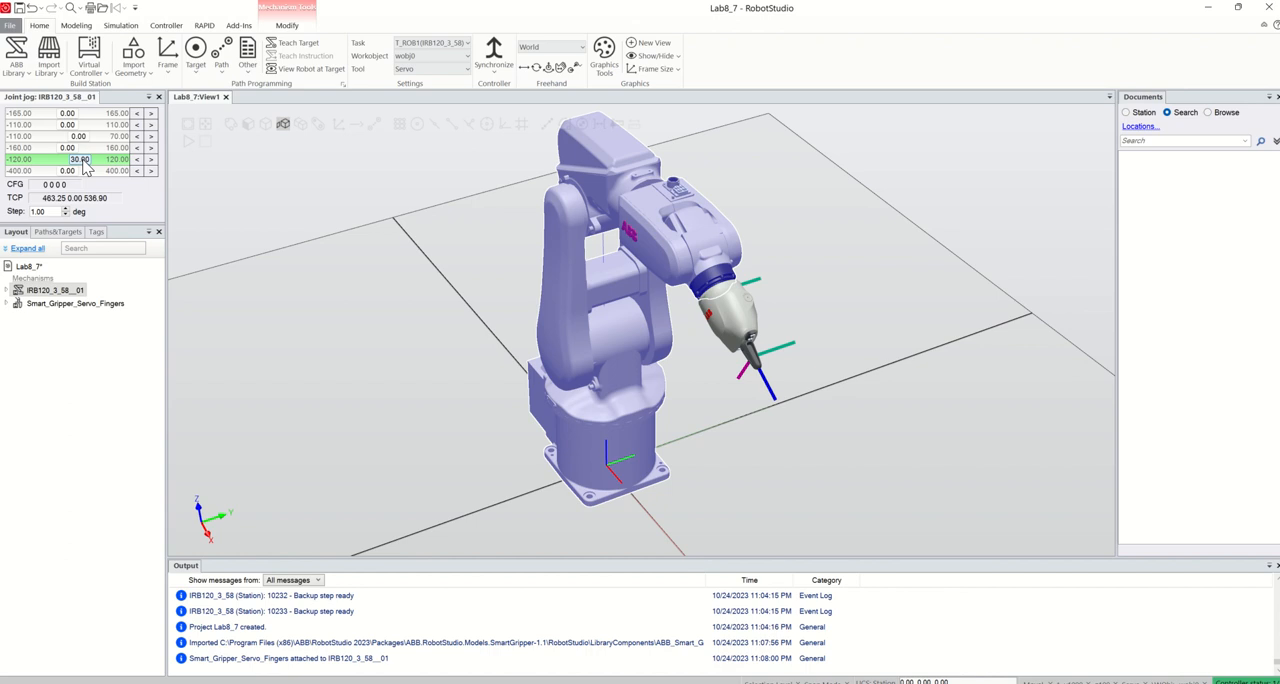
pyautogui.write('90')
pyautogui.press('Tab')
pyautogui.write('90')
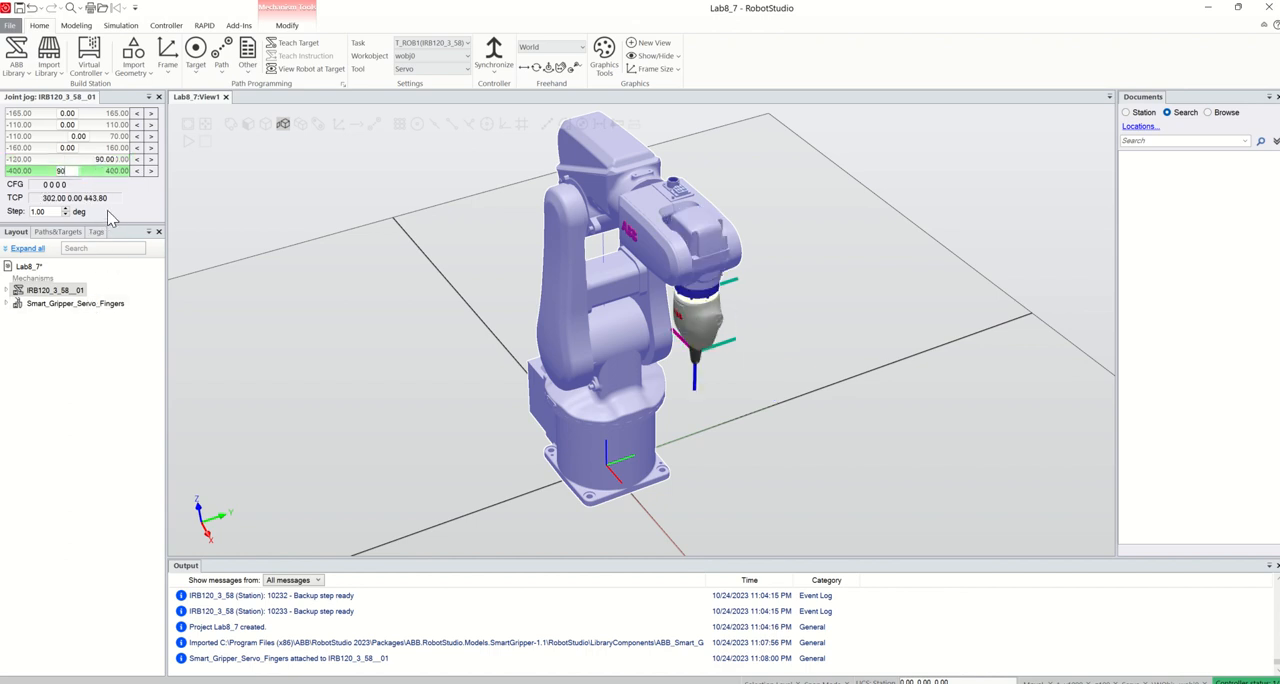
pyautogui.press('Return')
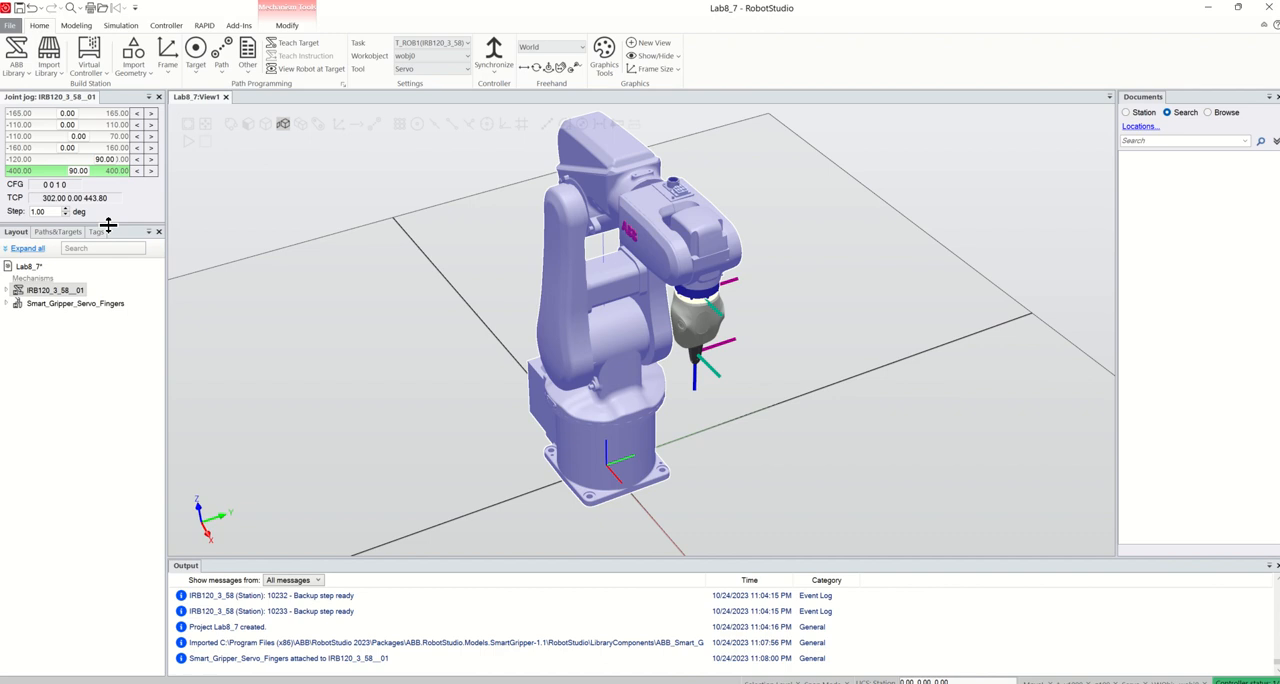
# Check the Smart Gripper's finger travel with the mechanism joint jog, leaving the joint at 0 mm
pyautogui.click(77, 304)
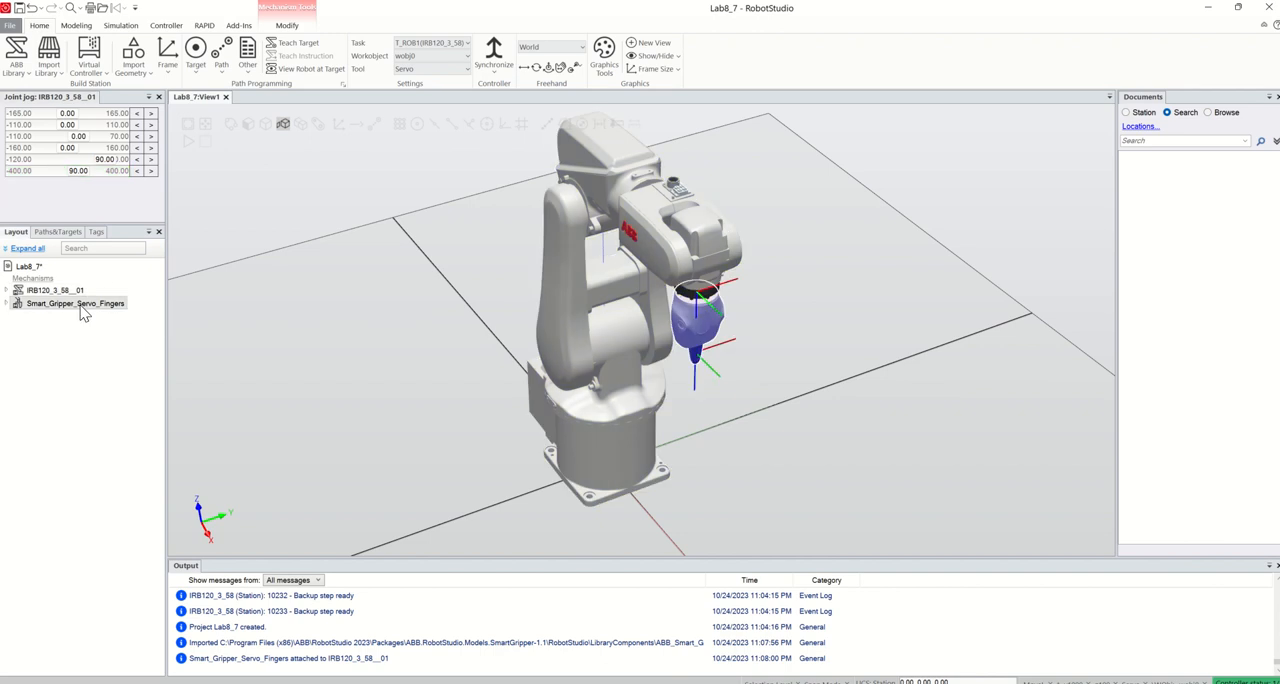
pyautogui.moveTo(20, 116)
pyautogui.mouseDown()
pyautogui.moveTo(119, 122)
pyautogui.moveTo(12, 128)
pyautogui.mouseUp()
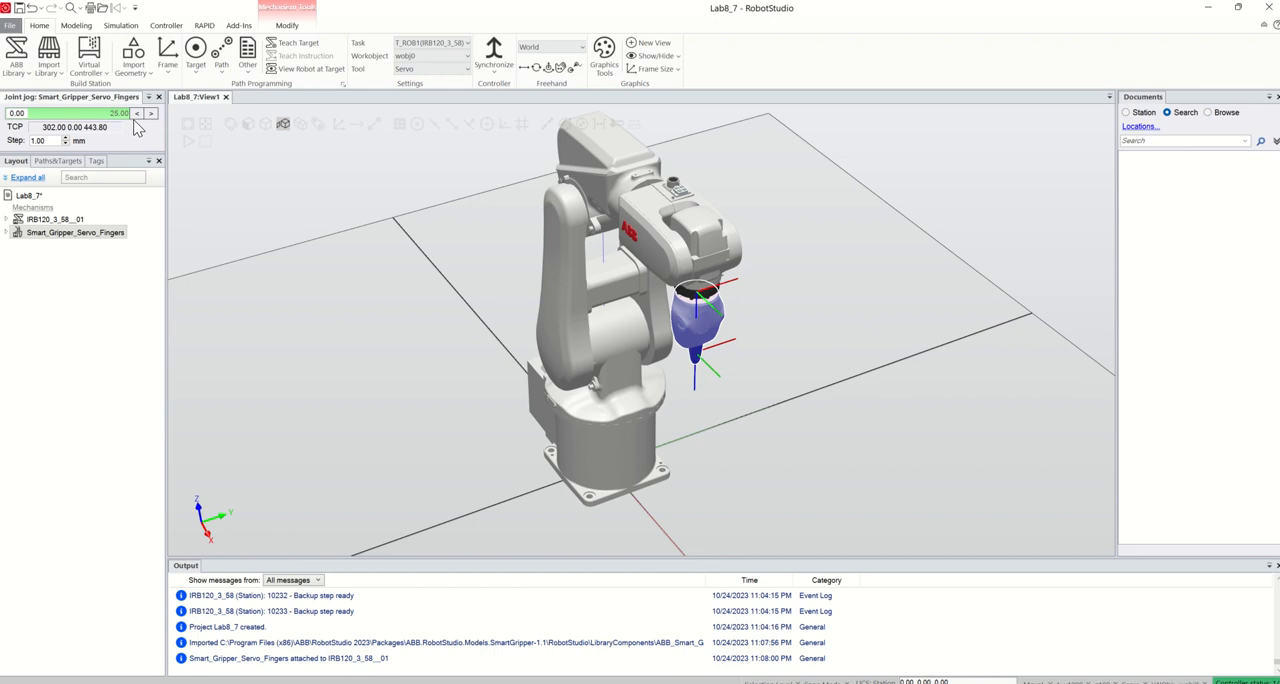
pyautogui.click(158, 97)
# Modify the Smart Gripper mechanism and set its HomePose joint value to 25
pyautogui.rightClick(51, 172)
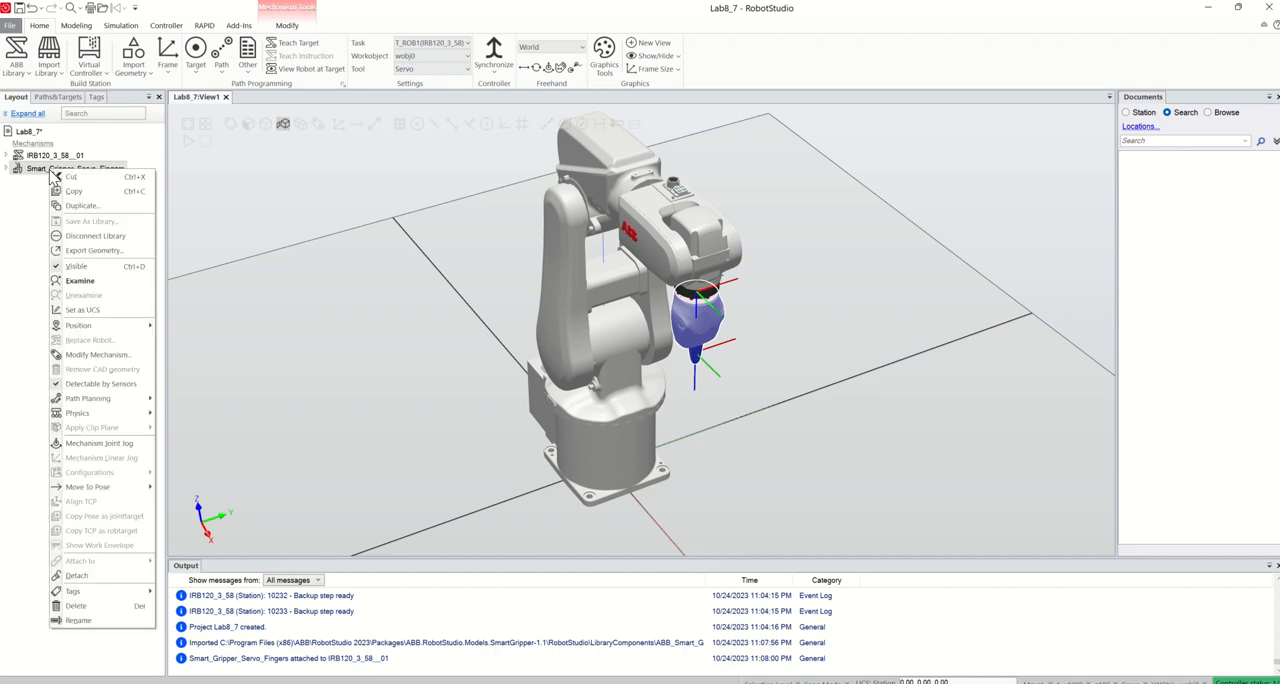
pyautogui.moveTo(88, 400)
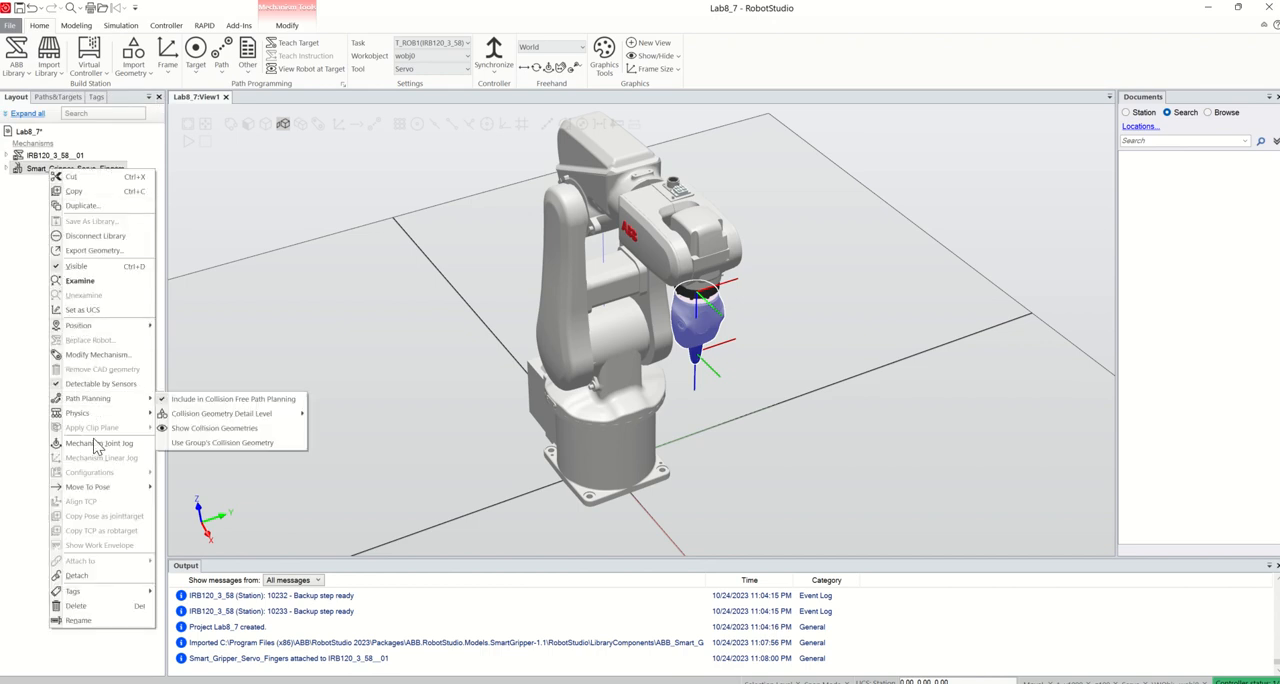
pyautogui.click(95, 355)
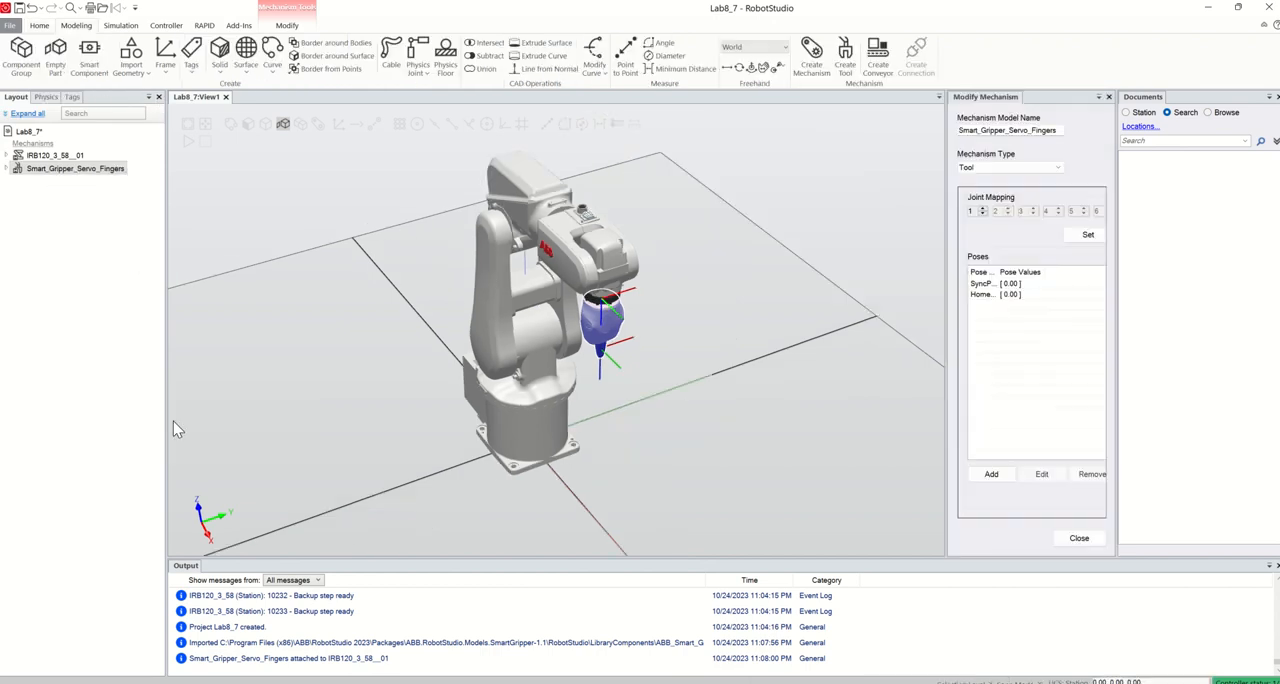
pyautogui.doubleClick(1008, 298)
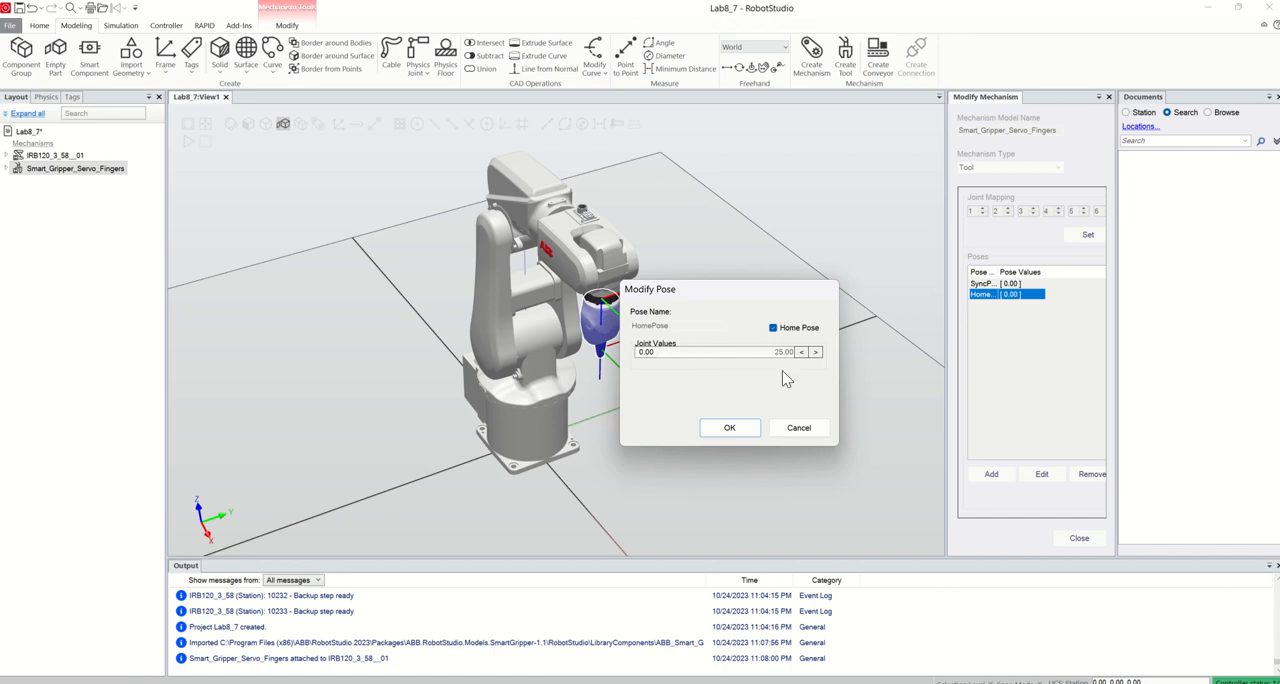
pyautogui.moveTo(645, 352); pyautogui.dragTo(788, 362)
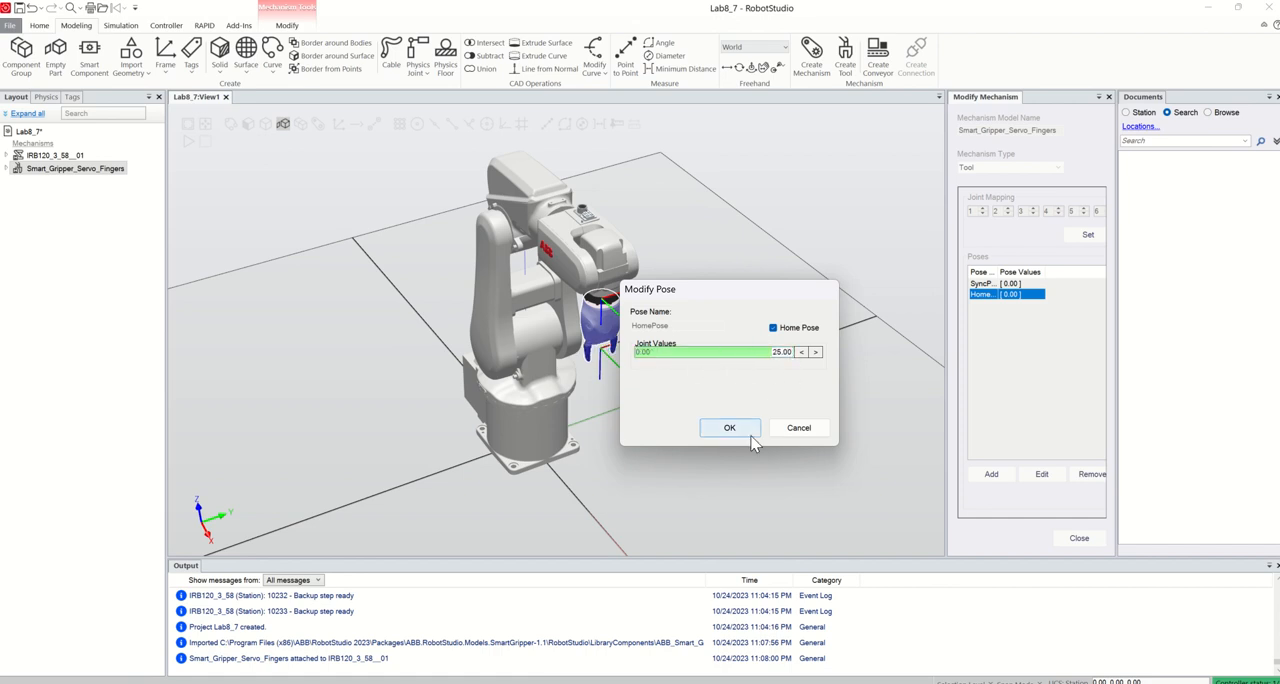
pyautogui.click(727, 428)
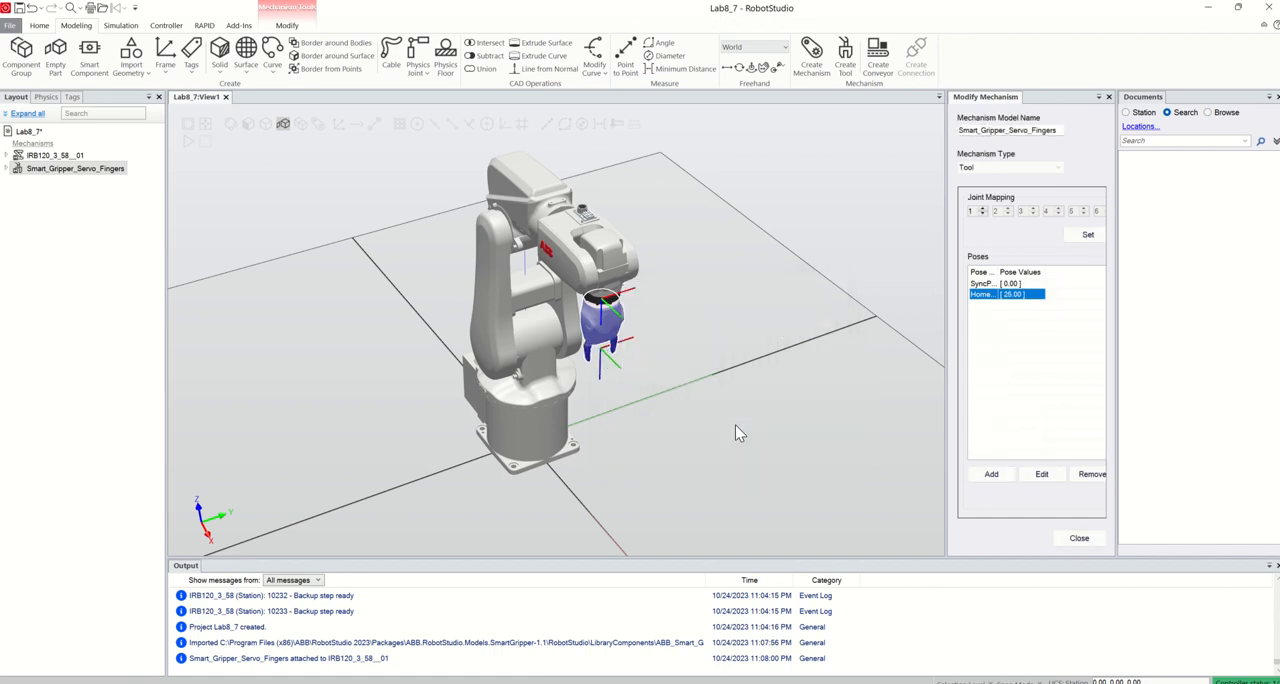
# Disconnect Smart_Gripper_Servo_Fingers from its library and set its SyncPose joint value to 10
pyautogui.doubleClick(991, 284)
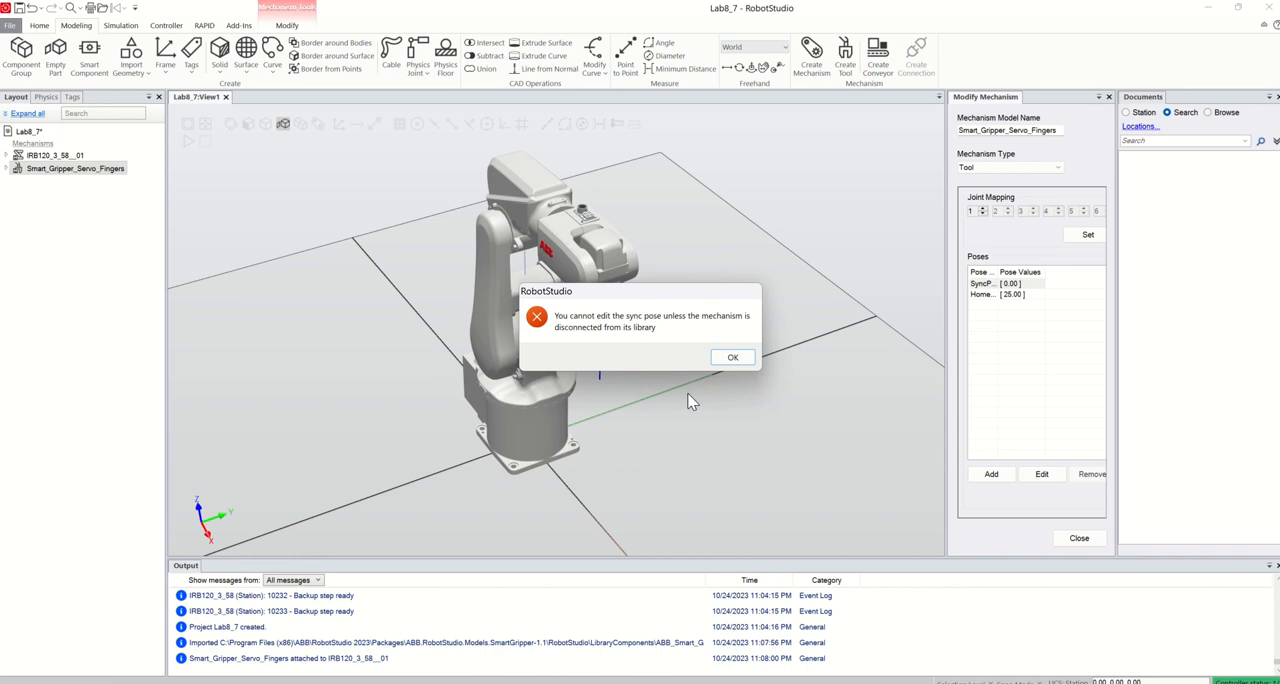
pyautogui.click(731, 358)
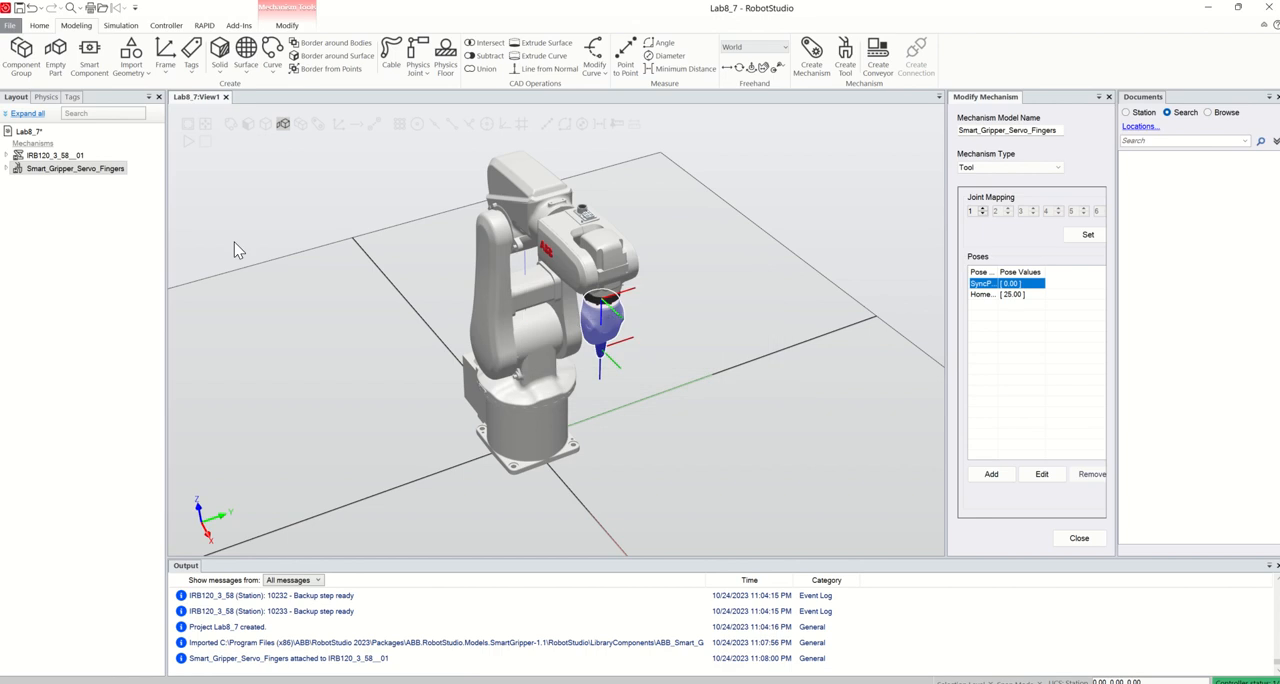
pyautogui.rightClick(70, 167)
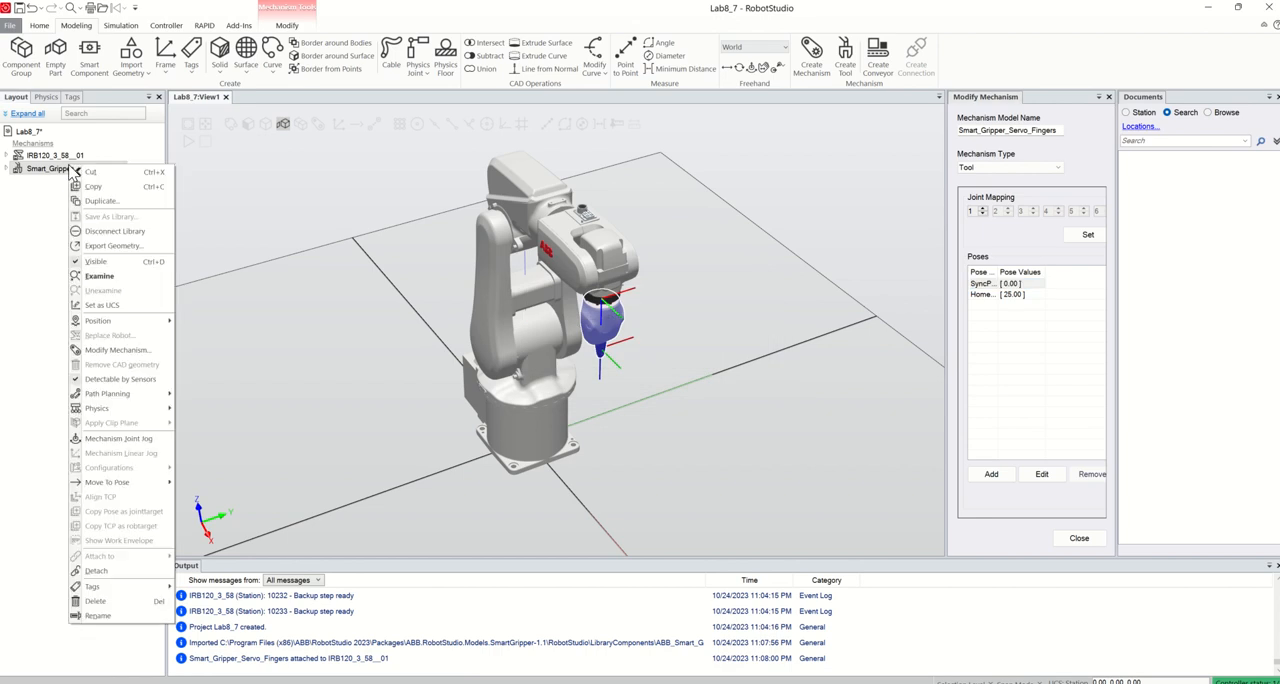
pyautogui.click(118, 231)
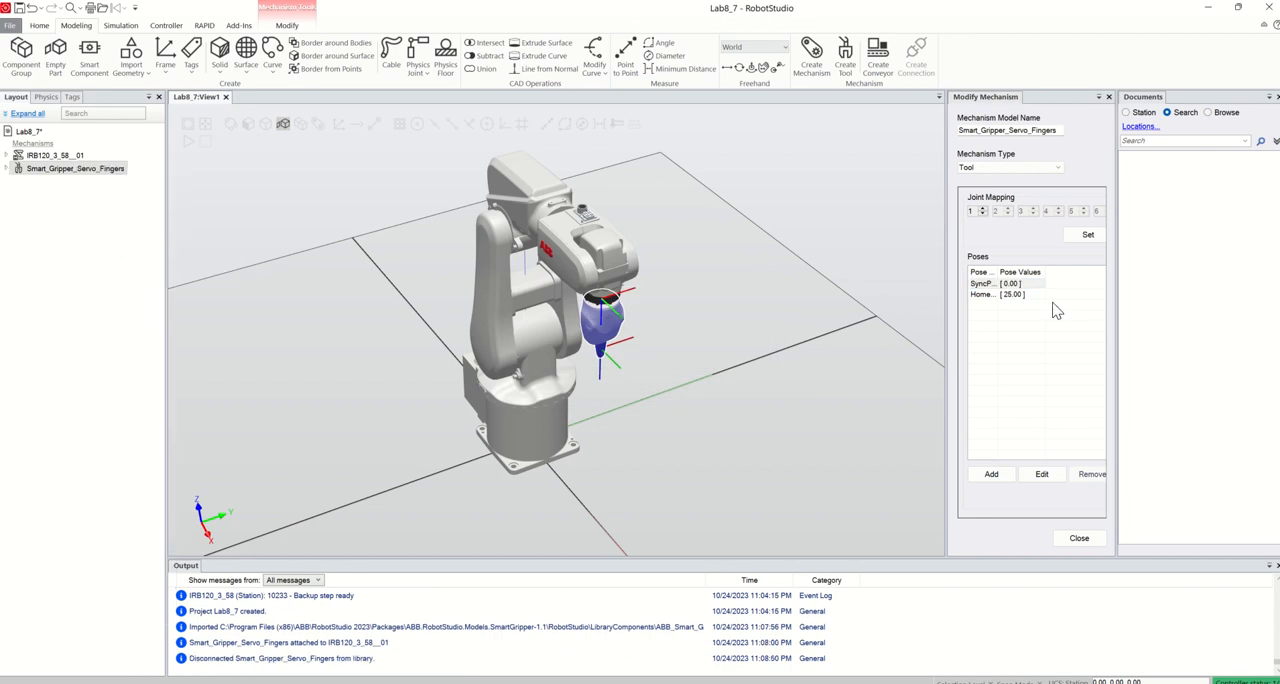
pyautogui.doubleClick(1014, 285)
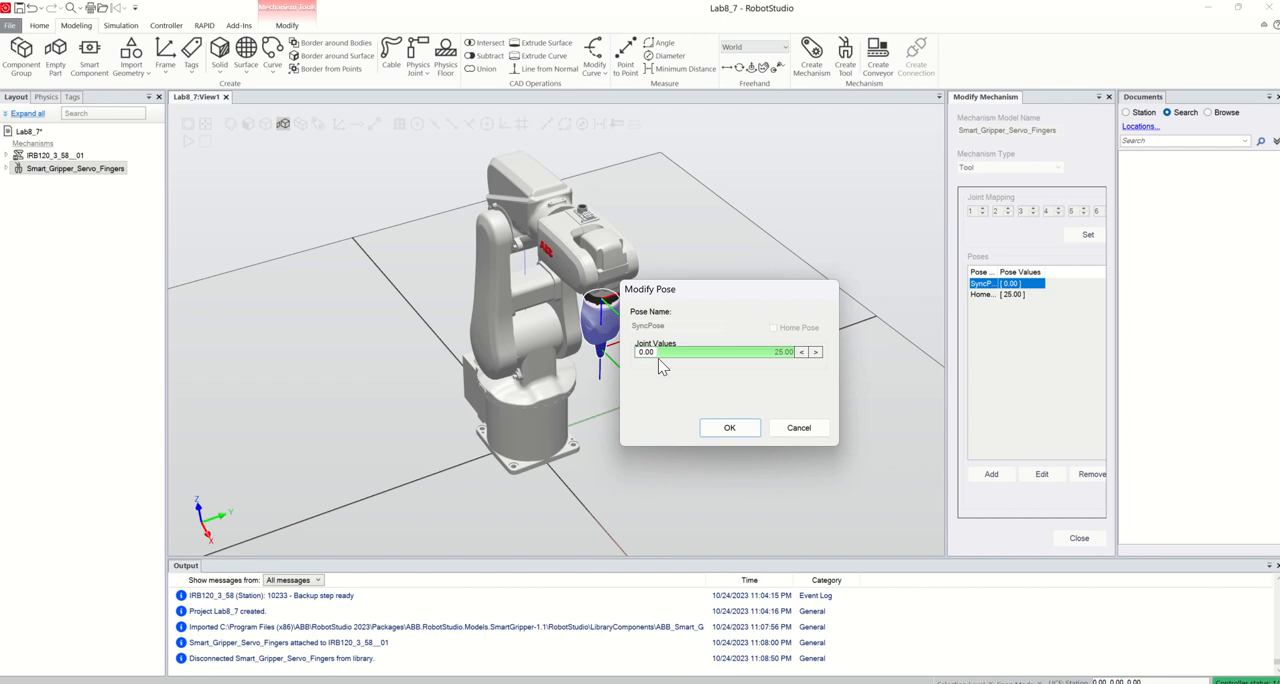
pyautogui.write('10')
pyautogui.click(730, 428)
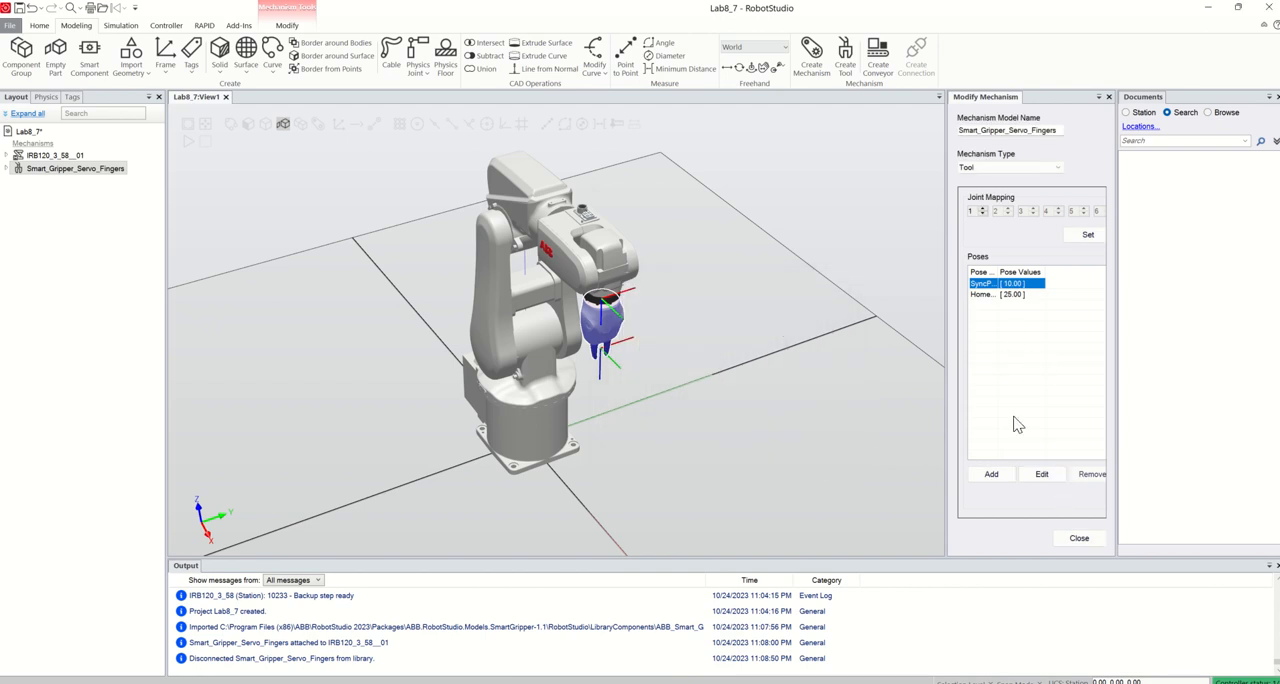
# Preview the gripper's SyncPose and HomePose in alternation, leave it in HomePose and finish modifying the mechanism
pyautogui.click(984, 294)
pyautogui.click(982, 284)
pyautogui.click(984, 294)
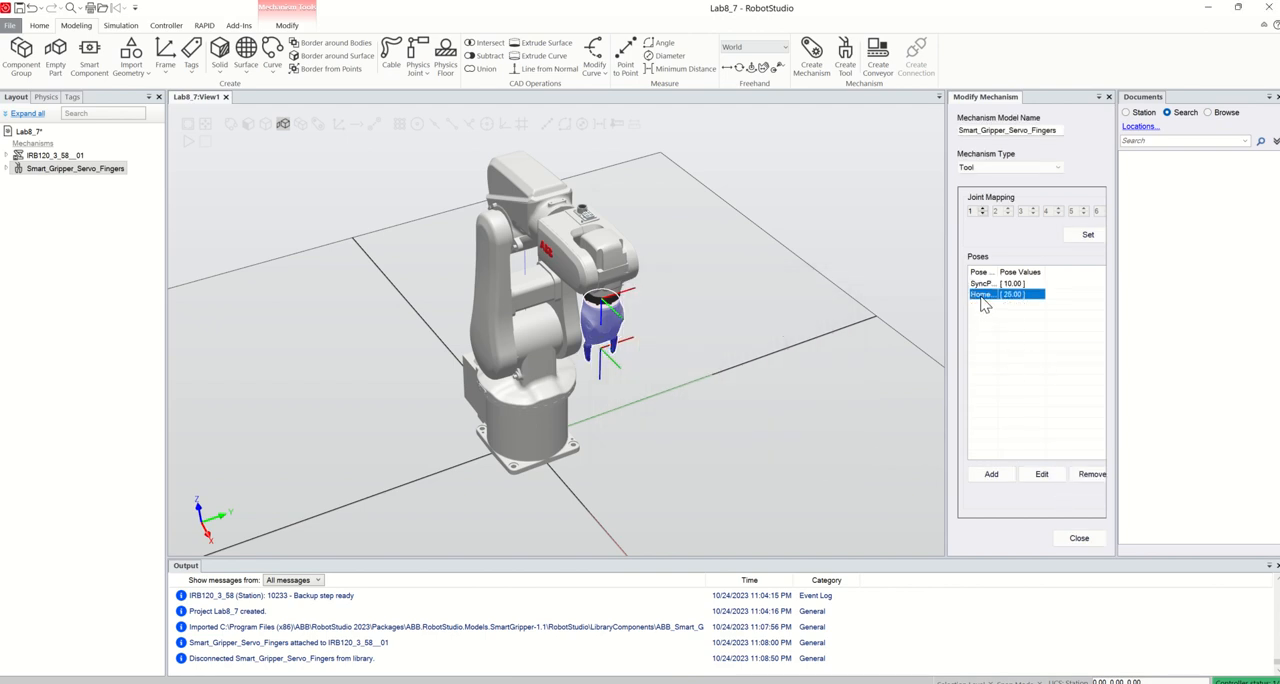
pyautogui.click(982, 285)
pyautogui.click(984, 294)
pyautogui.click(1079, 538)
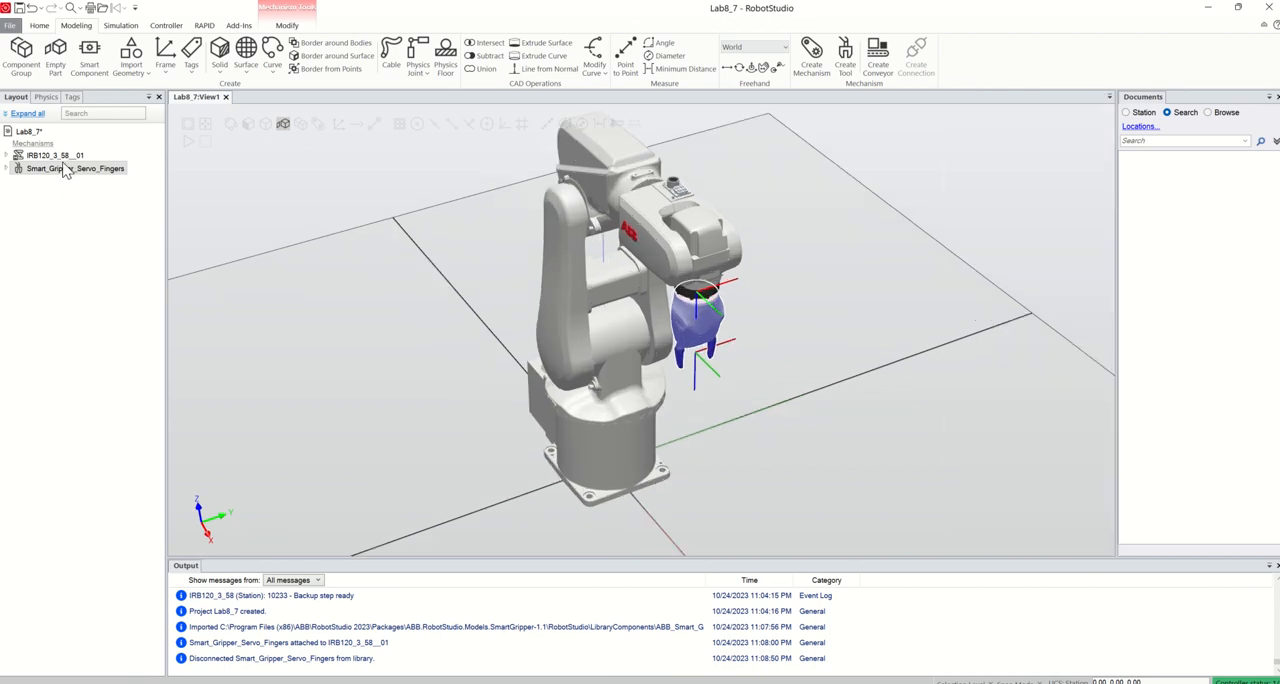
# Save the modified gripper as library file Smart_Gripper_Servo_Fingers in the Lab8_7 project's Components folder
pyautogui.rightClick(64, 169)
pyautogui.click(100, 222)
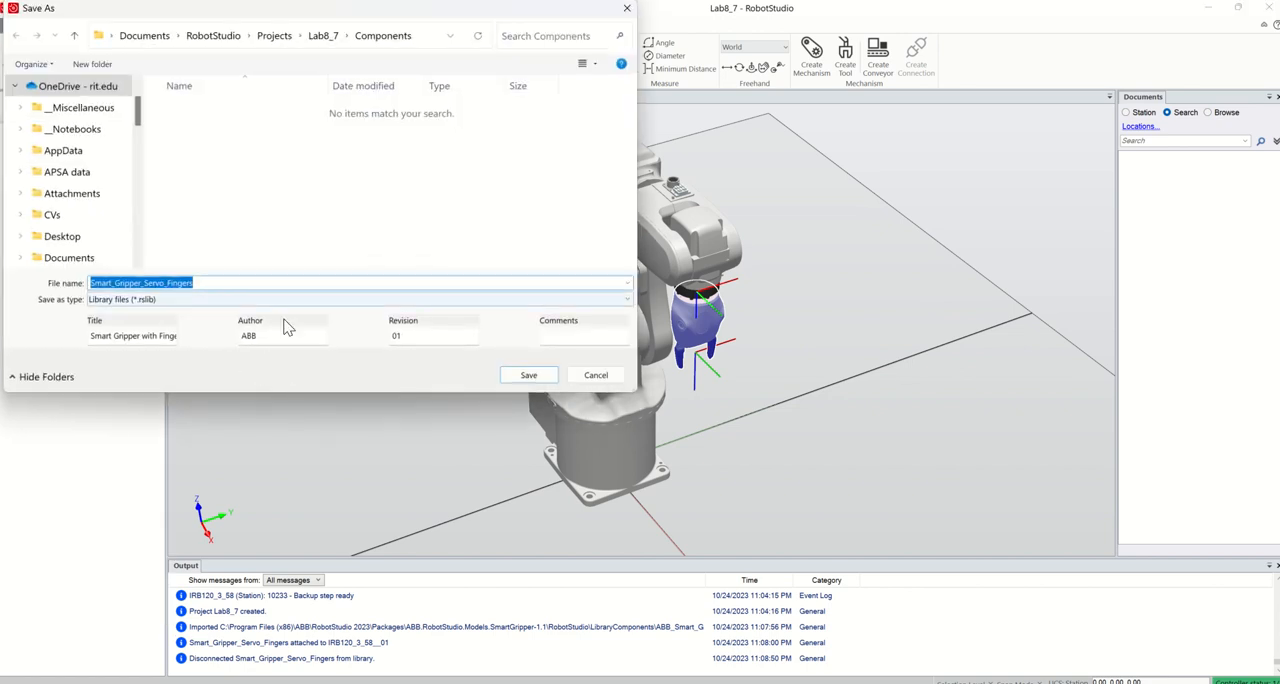
pyautogui.click(530, 376)
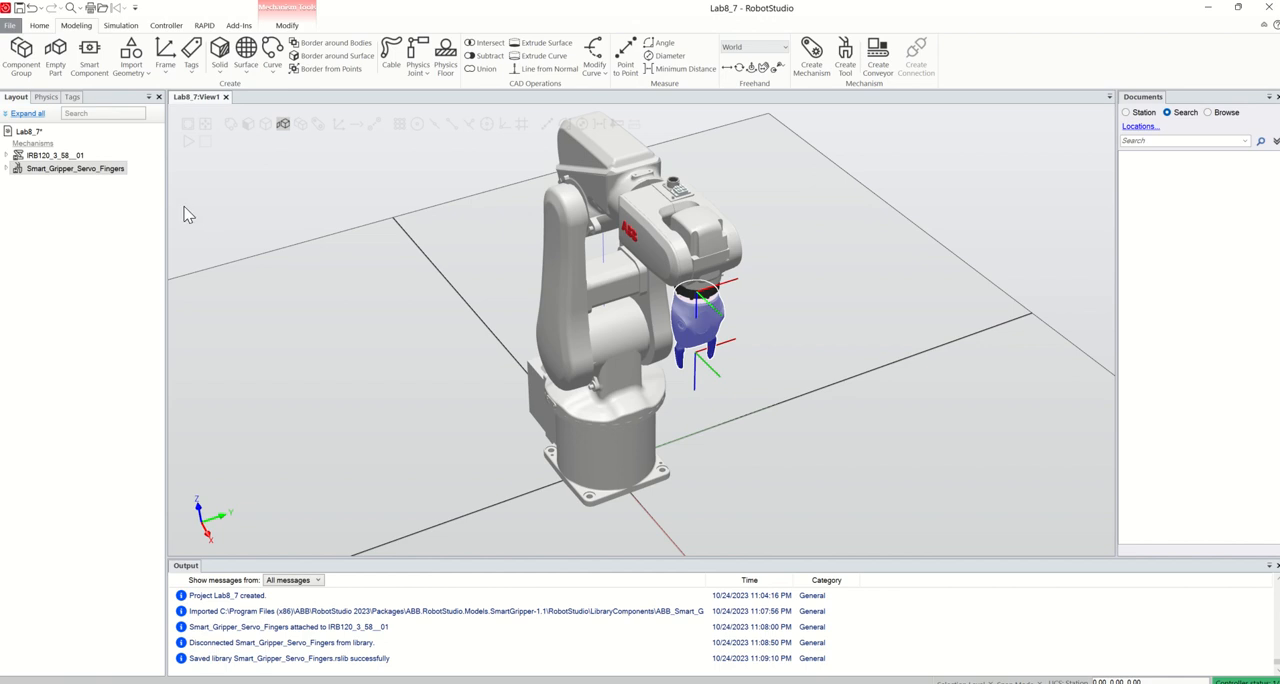
# Clear the output messages and shrink the output area to enlarge the 3D view
pyautogui.scroll(-5, 701, 503)
pyautogui.scroll(4, 701, 535)
pyautogui.scroll(3, 701, 535)
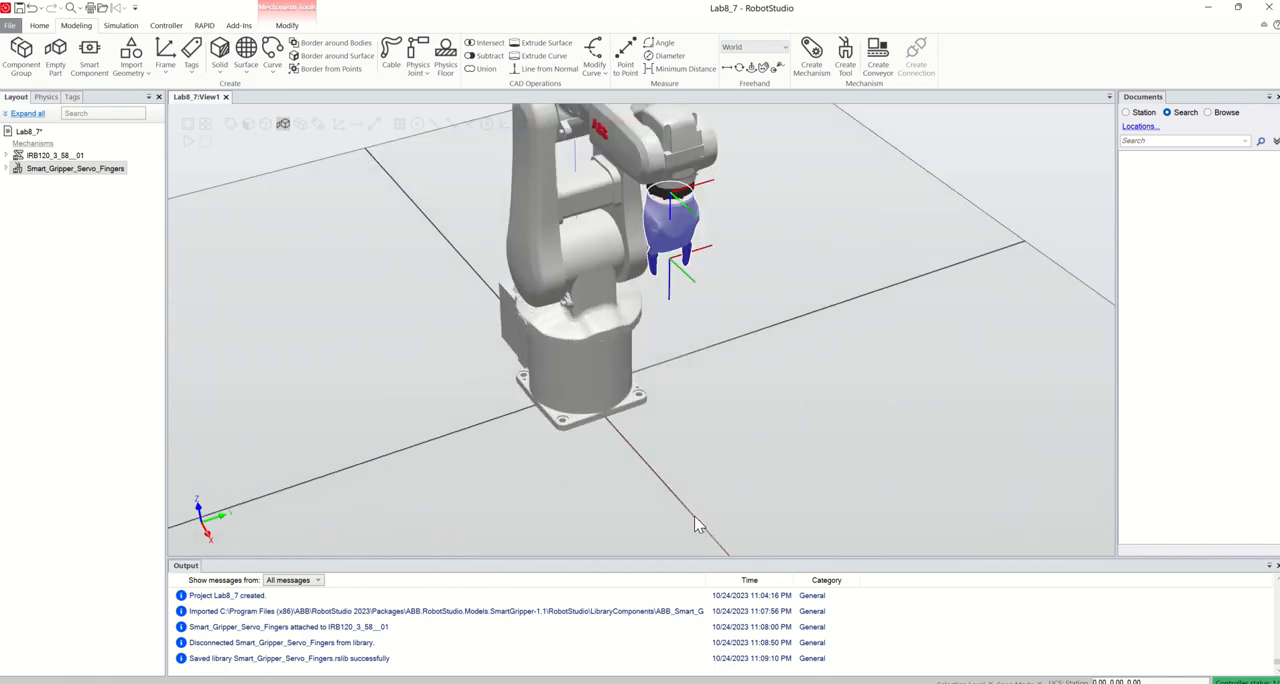
pyautogui.scroll(-3, 694, 524)
pyautogui.rightClick(657, 657)
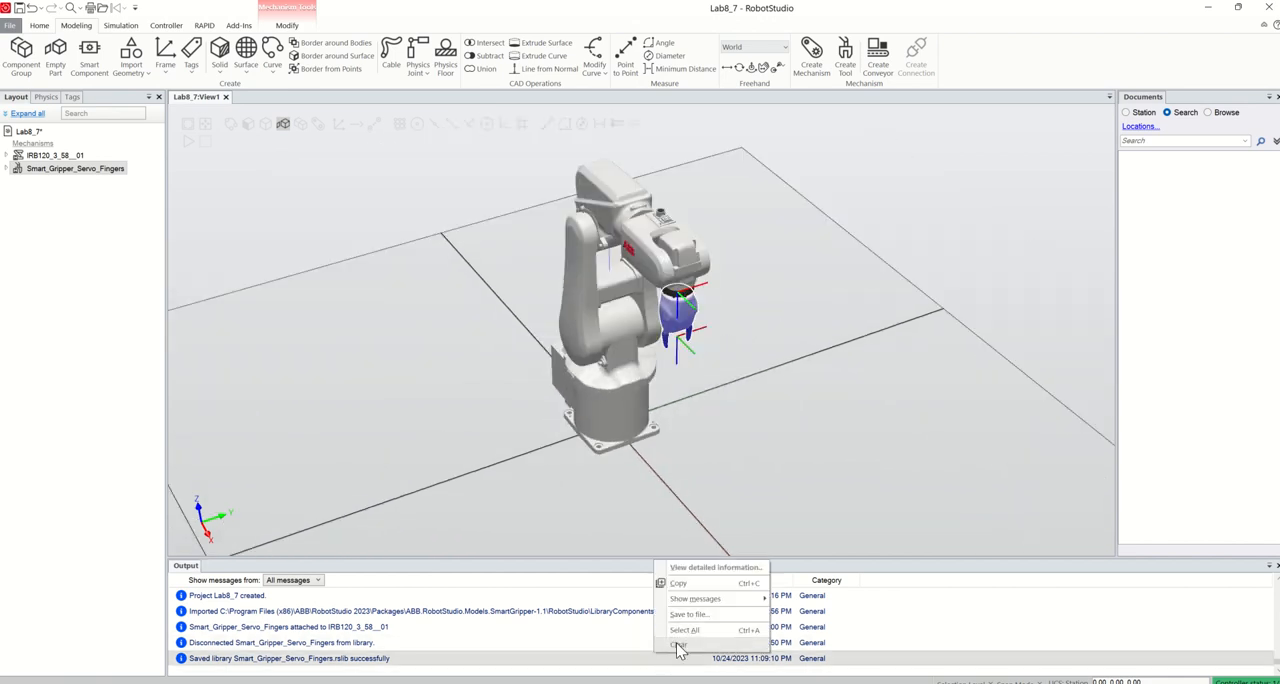
pyautogui.click(678, 645)
pyautogui.moveTo(716, 569); pyautogui.dragTo(715, 619)
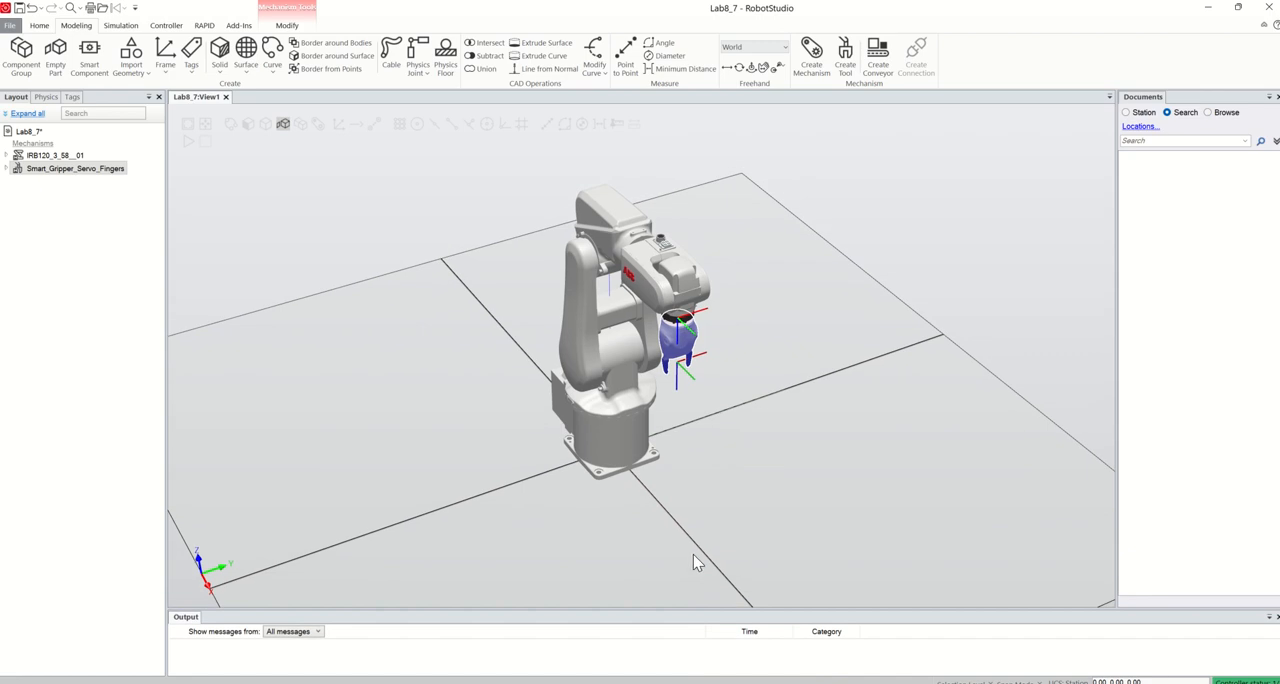
# Create a solid box in World coordinates with its corner point at X 400 mm and a length of 20 mm
pyautogui.click(219, 55)
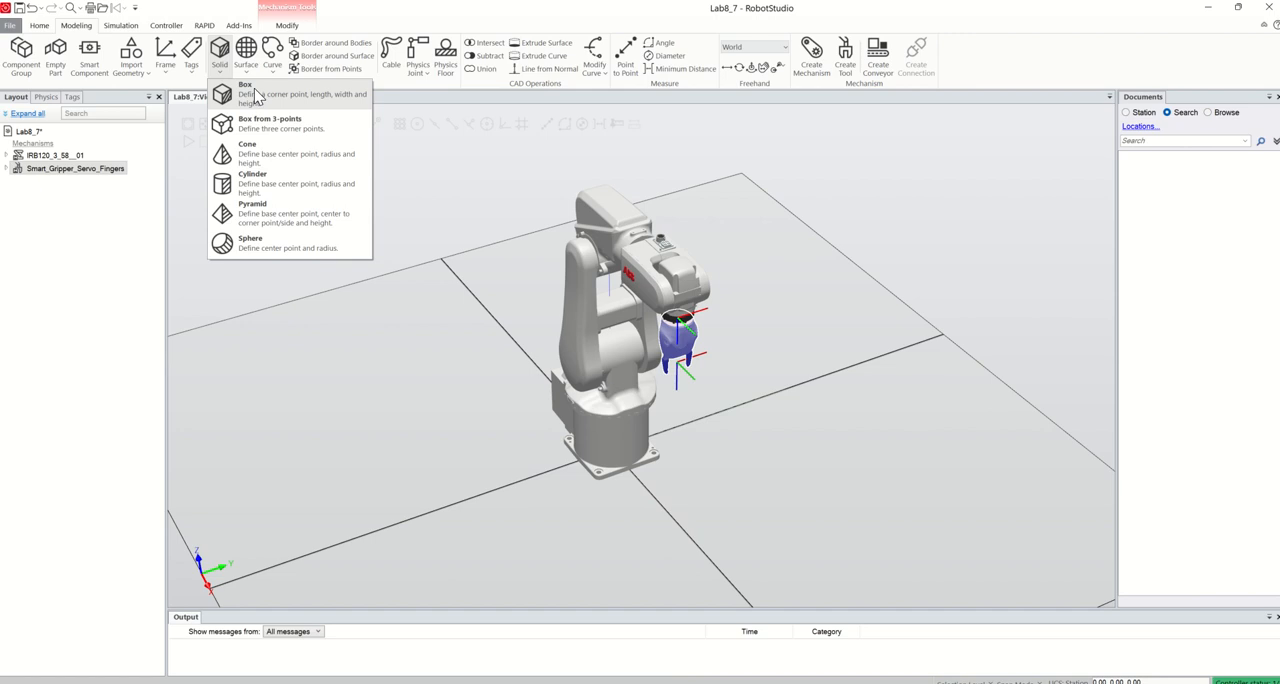
pyautogui.click(250, 94)
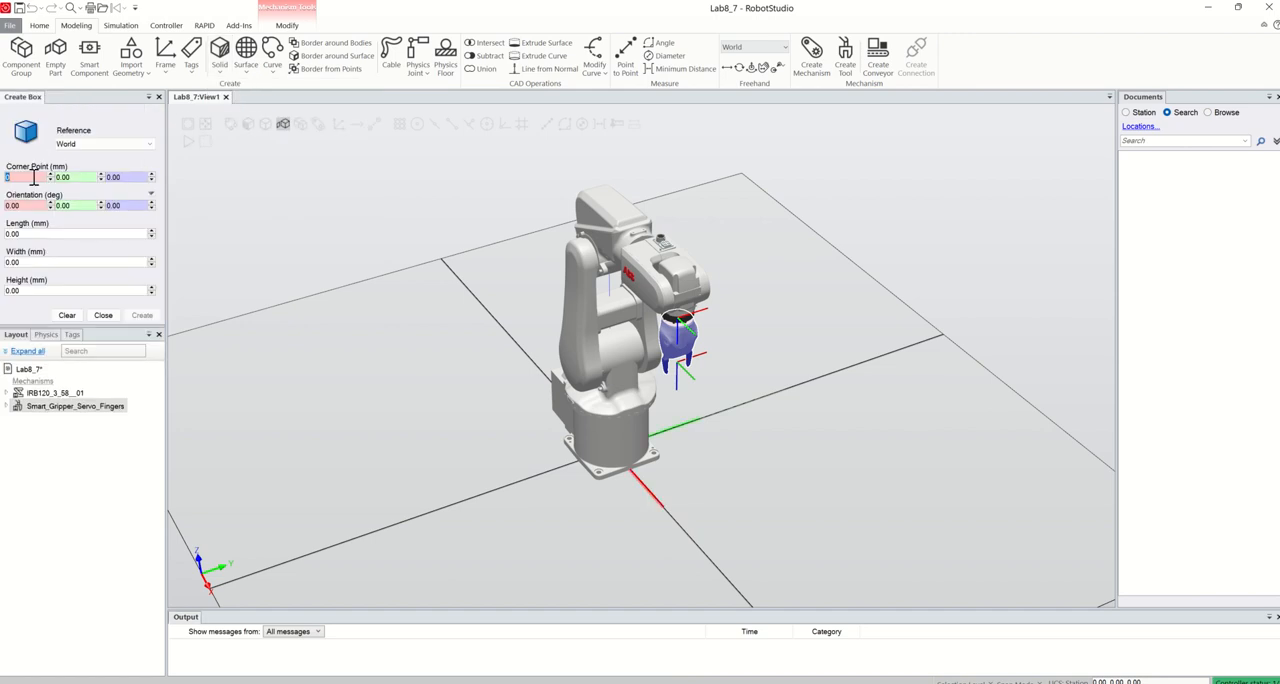
pyautogui.write('400')
pyautogui.click(25, 233)
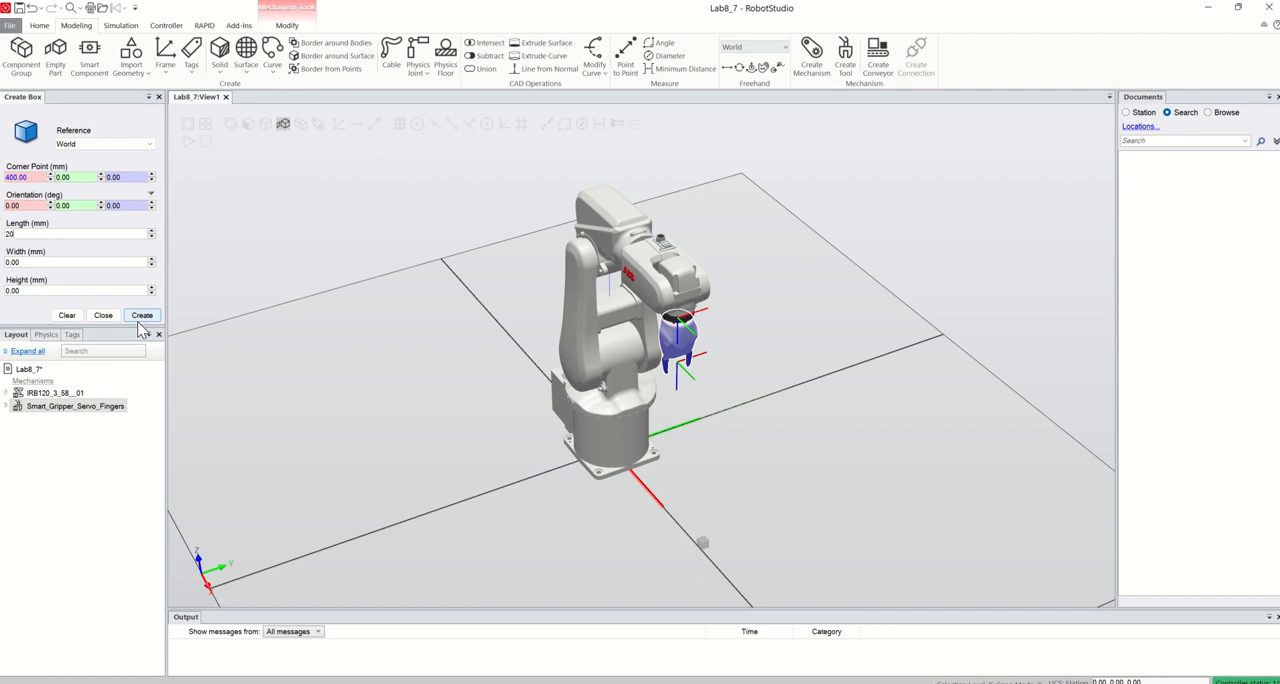
pyautogui.click(141, 318)
pyautogui.scroll(5, 705, 542)
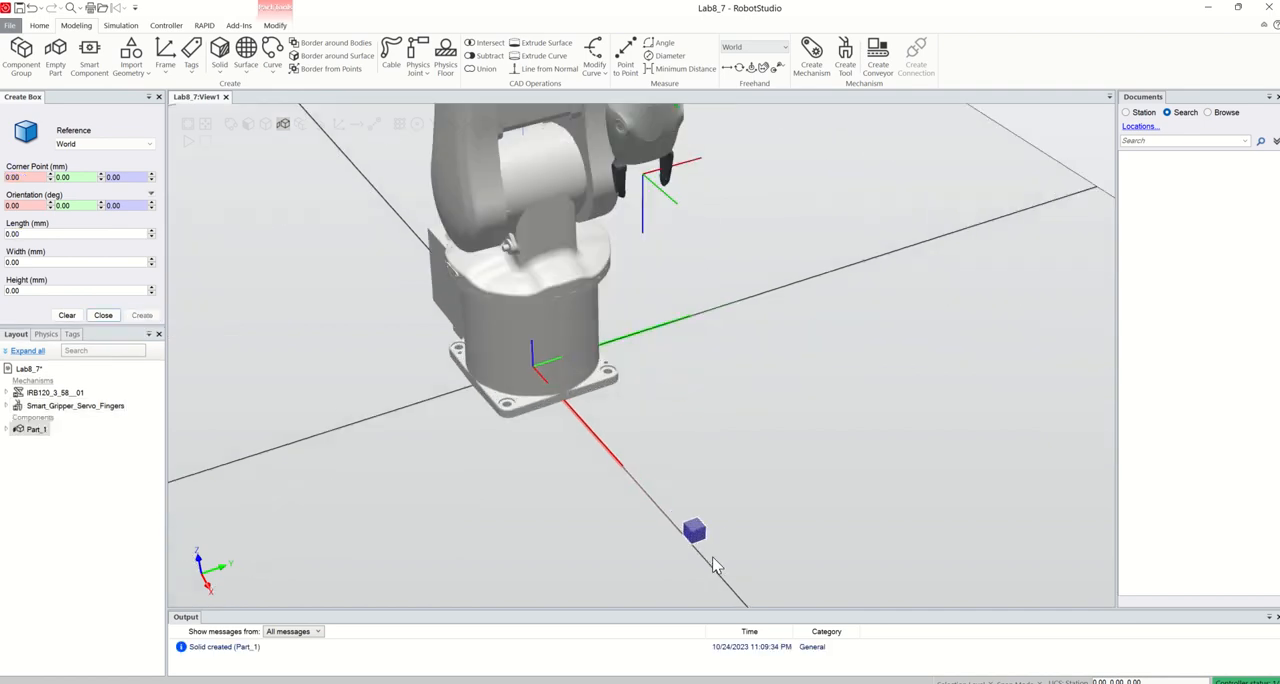
# Change the color of the small box on the X axis to bright green (Red 0, Green 255, Blue 64)
pyautogui.rightClick(690, 522)
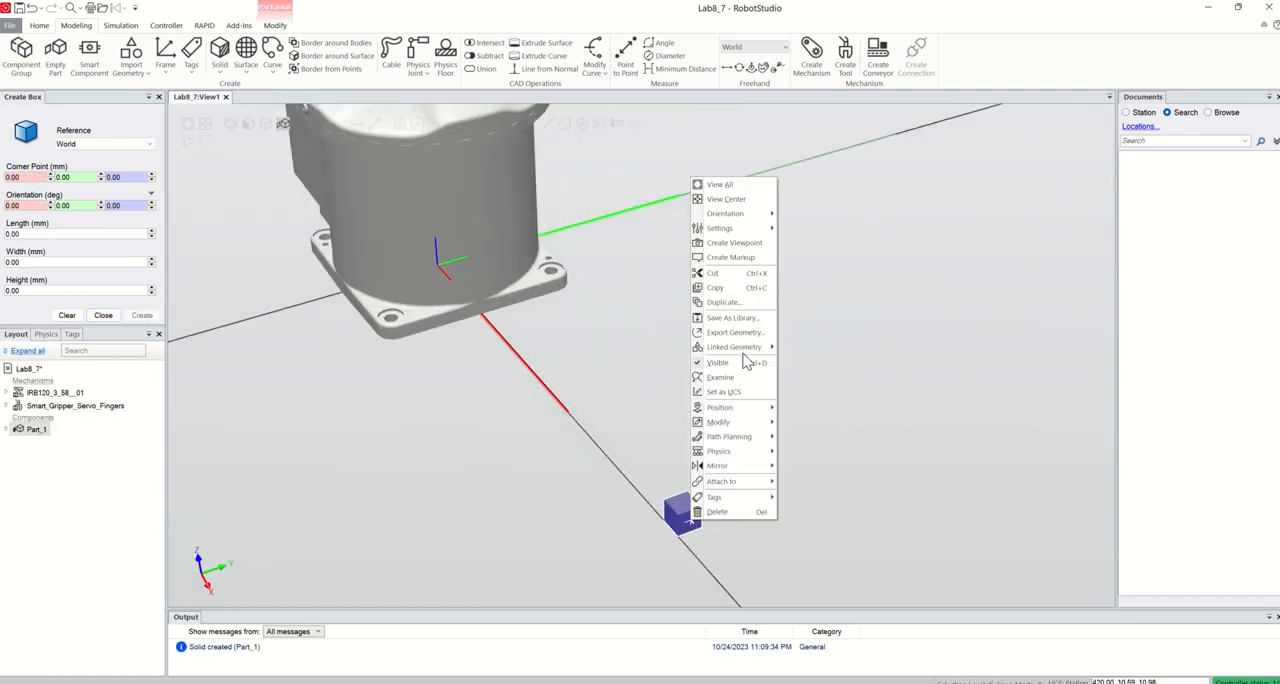
pyautogui.moveTo(755, 414)
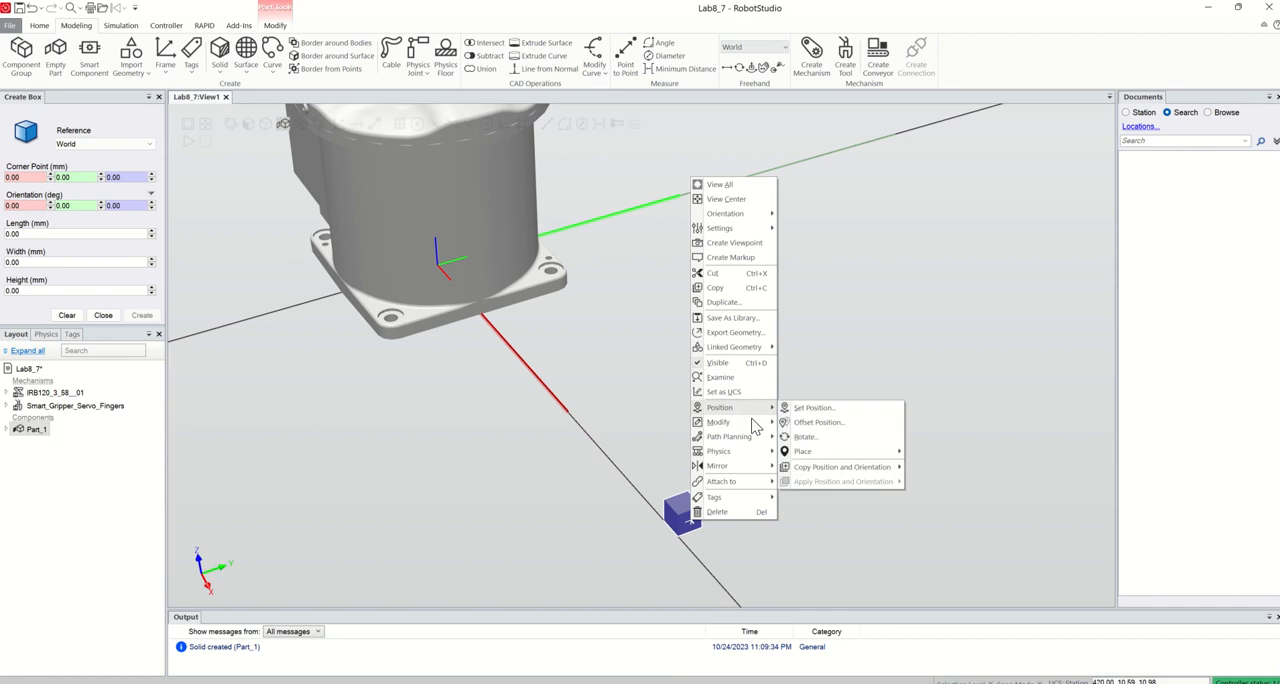
pyautogui.click(812, 422)
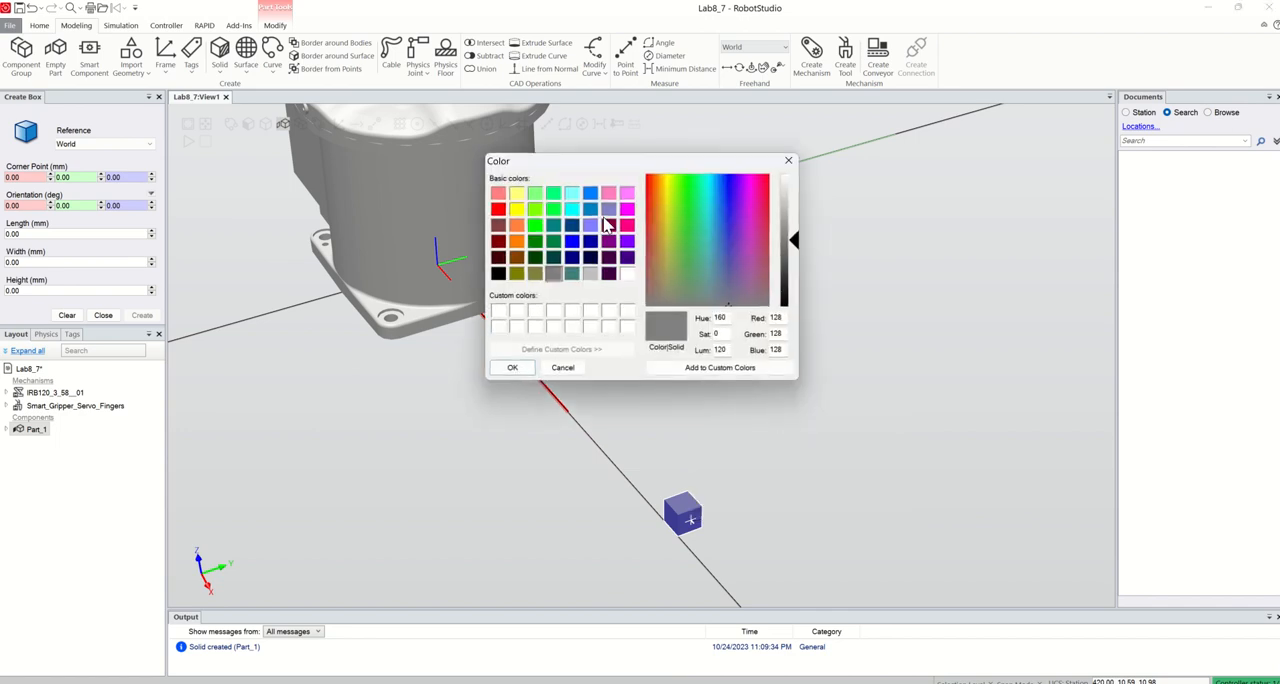
pyautogui.click(654, 182)
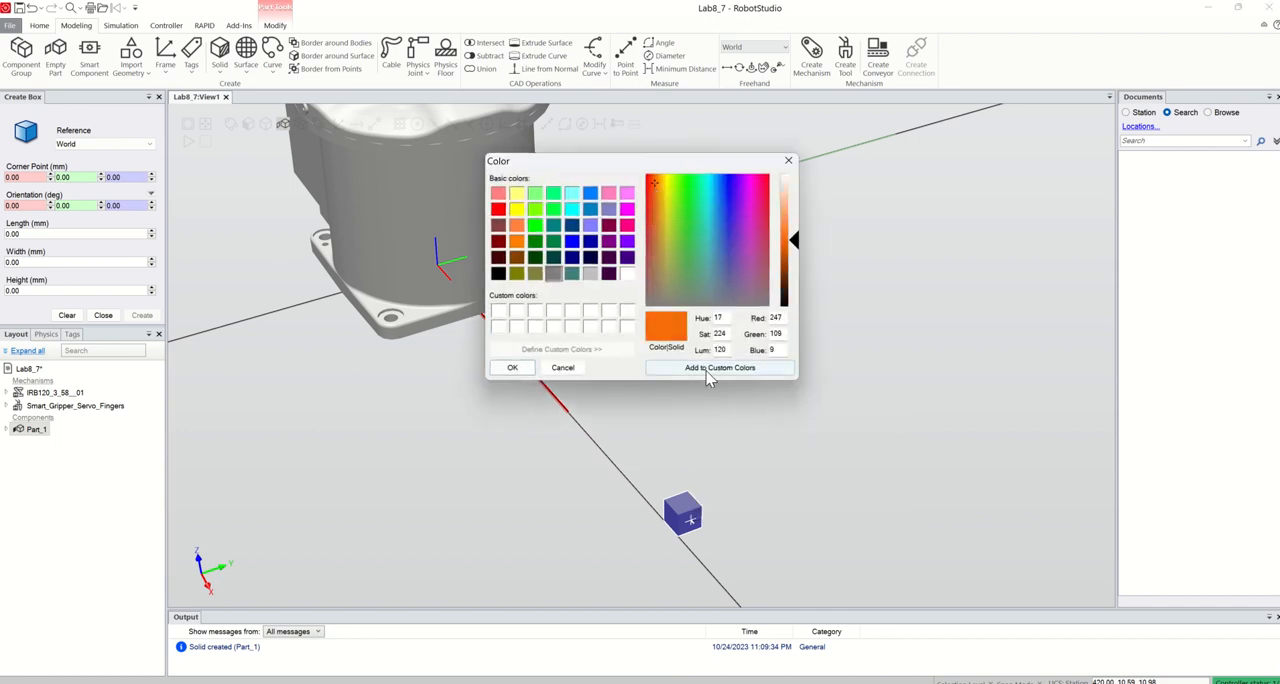
pyautogui.click(554, 212)
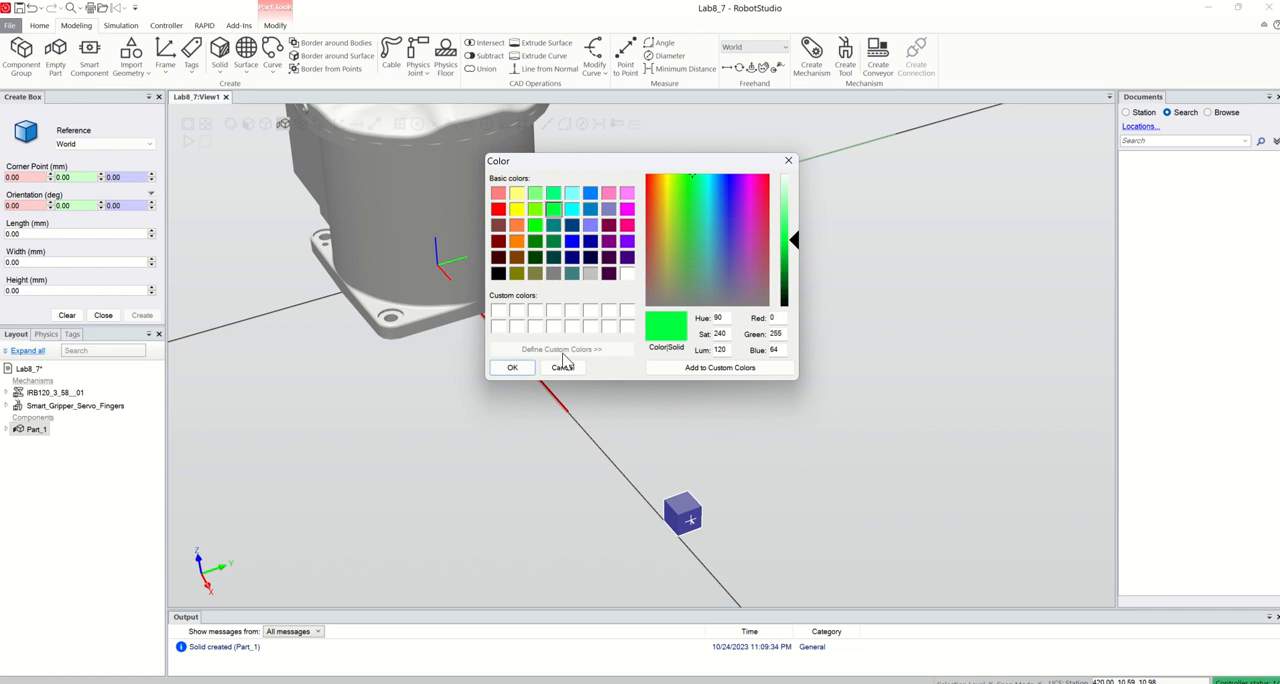
pyautogui.click(513, 367)
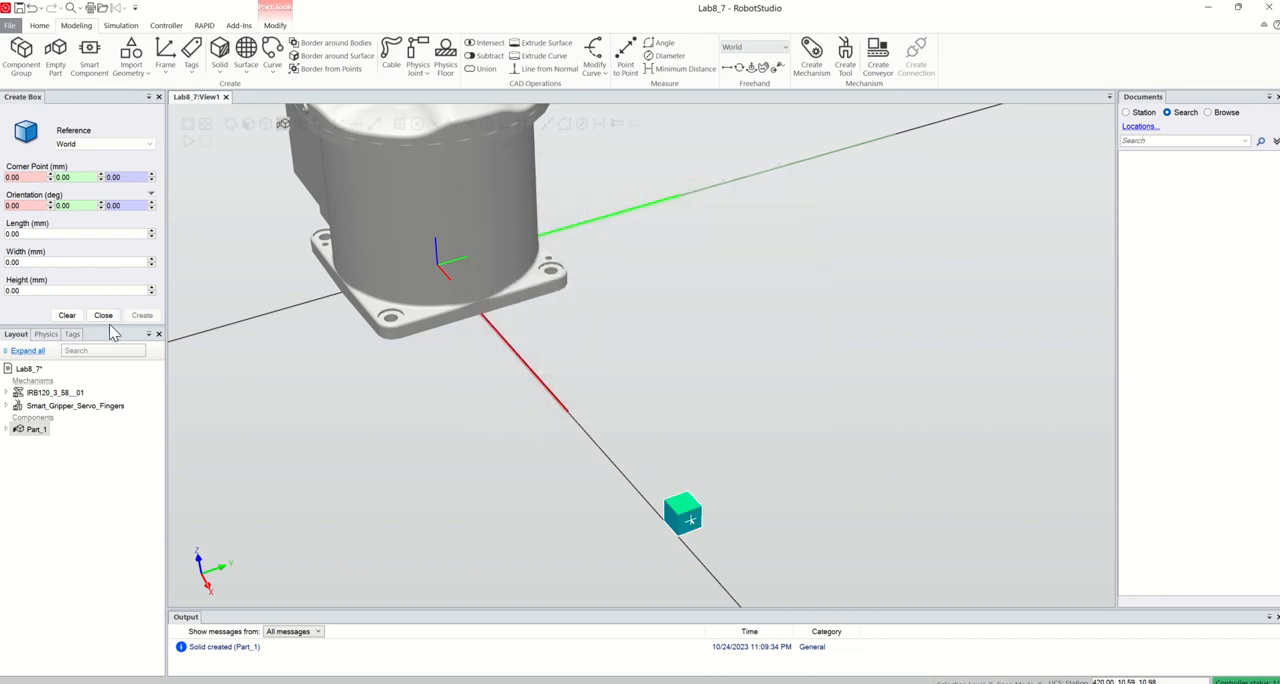
# Create a second box in World coordinates with its corner point at 200, 200, 200 mm and a length of 20 mm
pyautogui.scroll(-2, 415, 412)
pyautogui.scroll(-2, 418, 420)
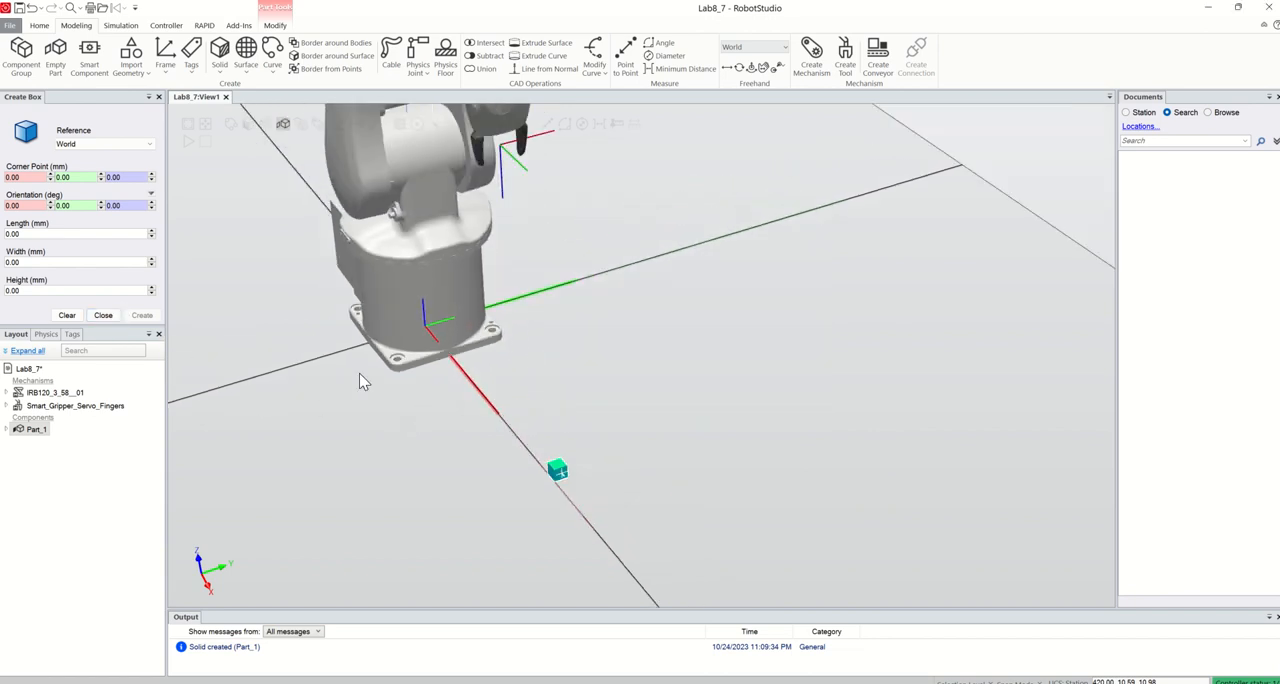
pyautogui.click(33, 177)
pyautogui.moveTo(79, 178); pyautogui.dragTo(53, 181)
pyautogui.write('200')
pyautogui.moveTo(136, 176); pyautogui.dragTo(109, 177)
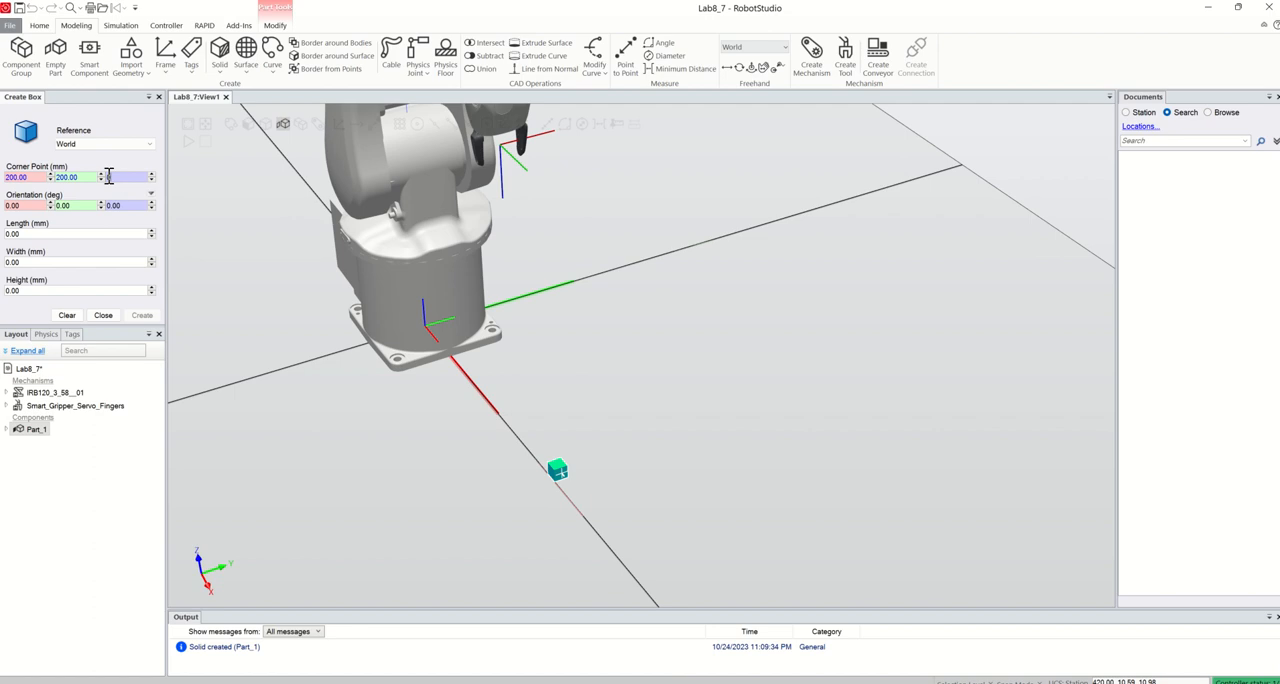
pyautogui.write('200')
pyautogui.click(30, 237)
pyautogui.write('20')
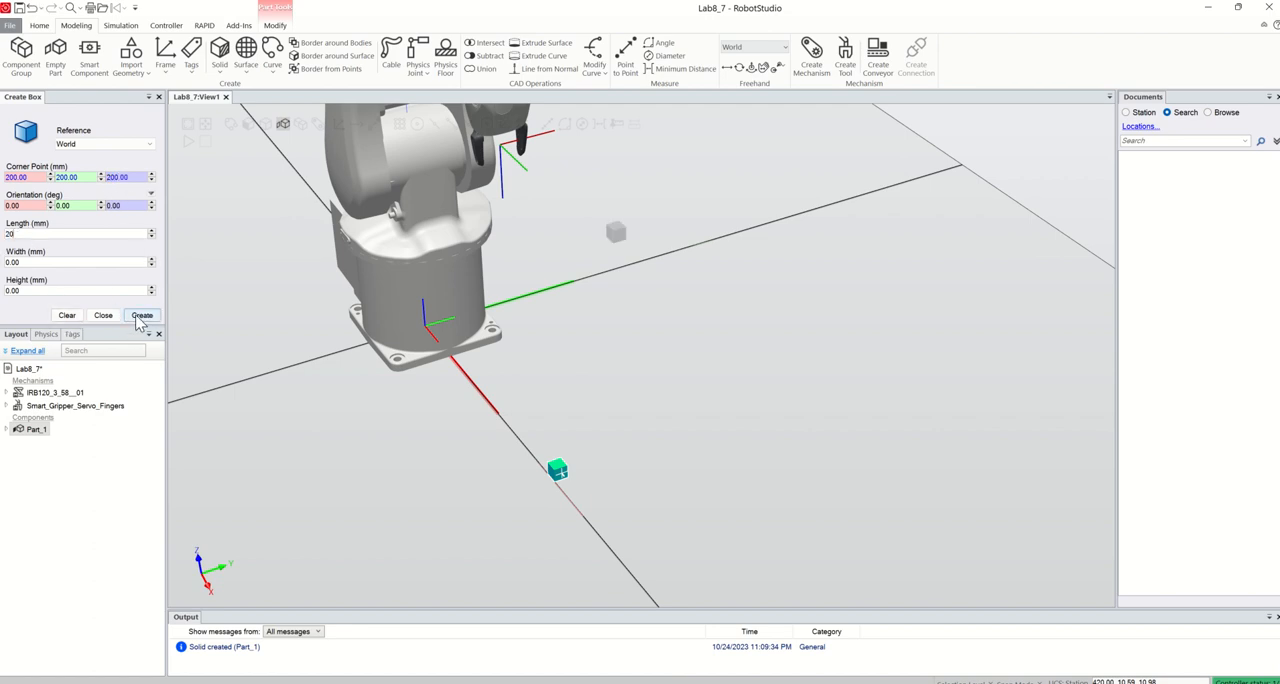
pyautogui.click(141, 316)
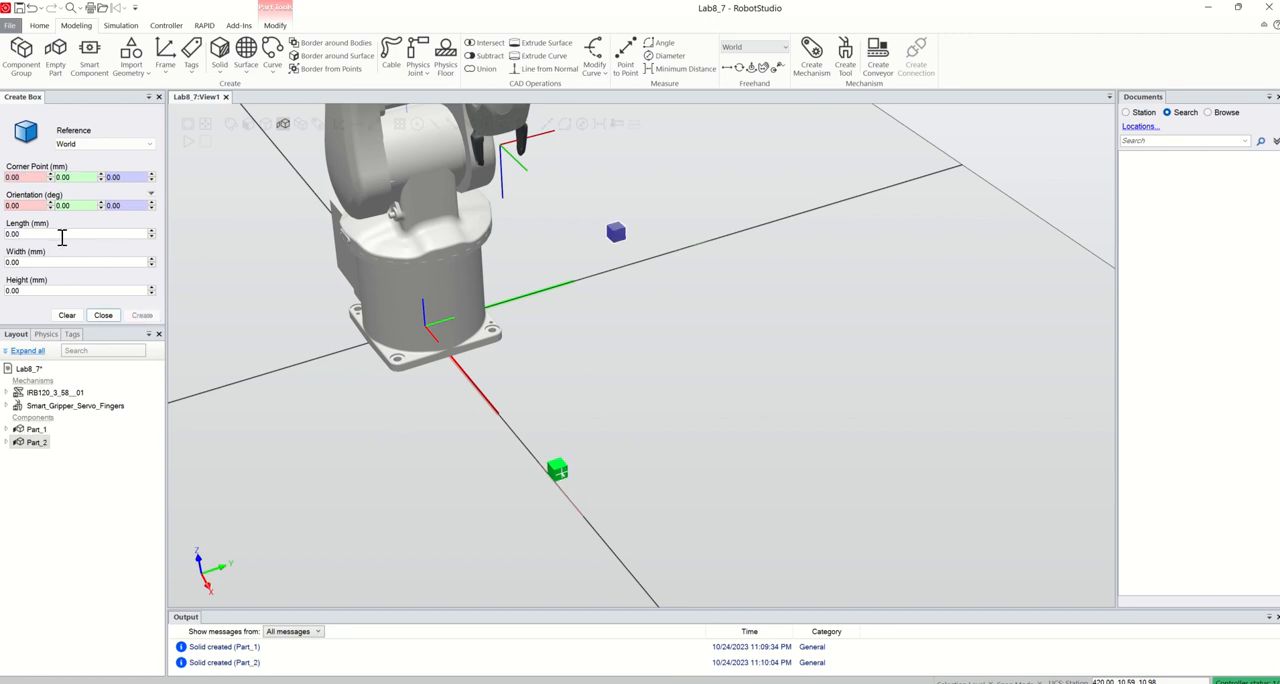
# Create a third box with its corner point at 0, 300, 300 mm and a length of 20 mm, and finish box creation
pyautogui.moveTo(30, 237); pyautogui.dragTo(8, 239)
pyautogui.click(31, 181)
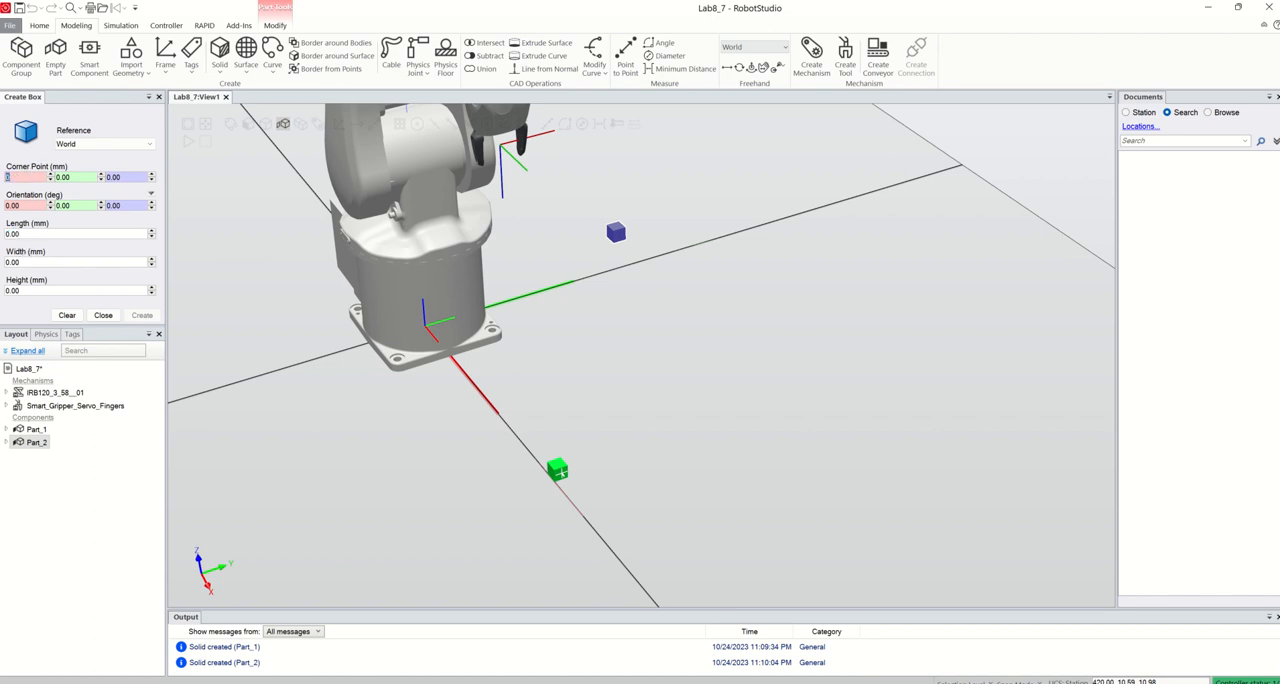
pyautogui.click(83, 178)
pyautogui.write('300')
pyautogui.click(125, 177)
pyautogui.write('300')
pyautogui.click(38, 232)
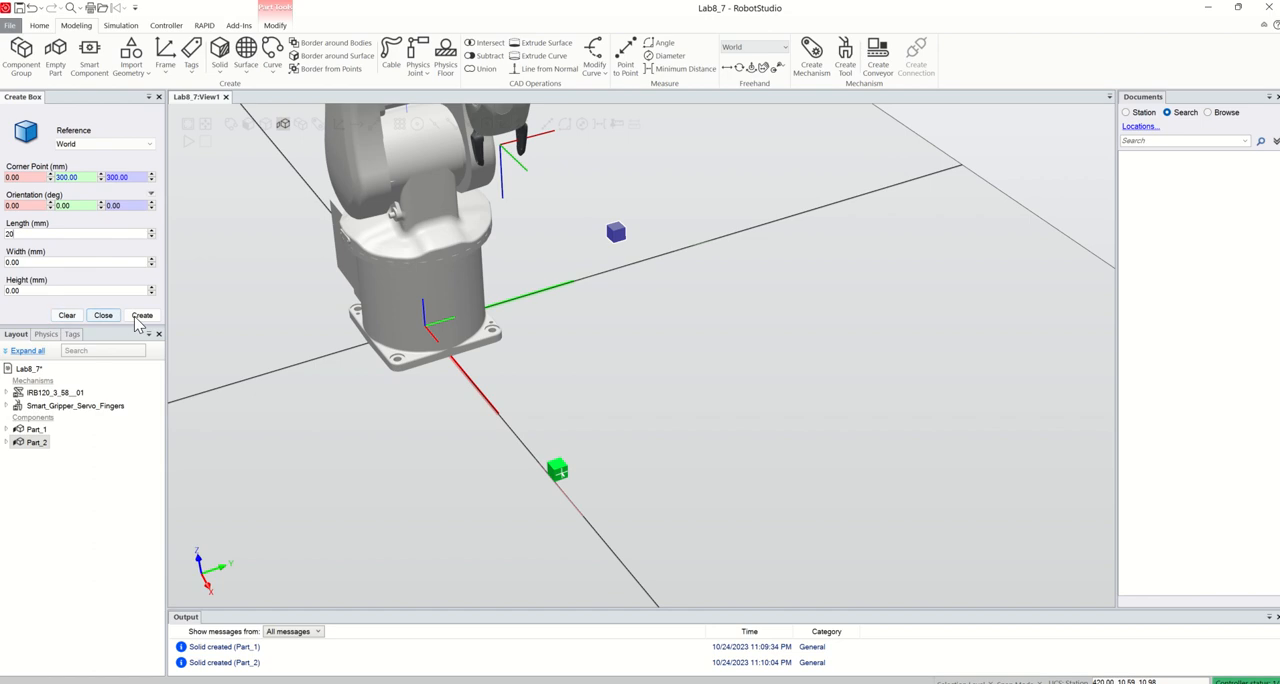
pyautogui.click(103, 315)
pyautogui.scroll(-4, 694, 374)
pyautogui.scroll(2, 688, 258)
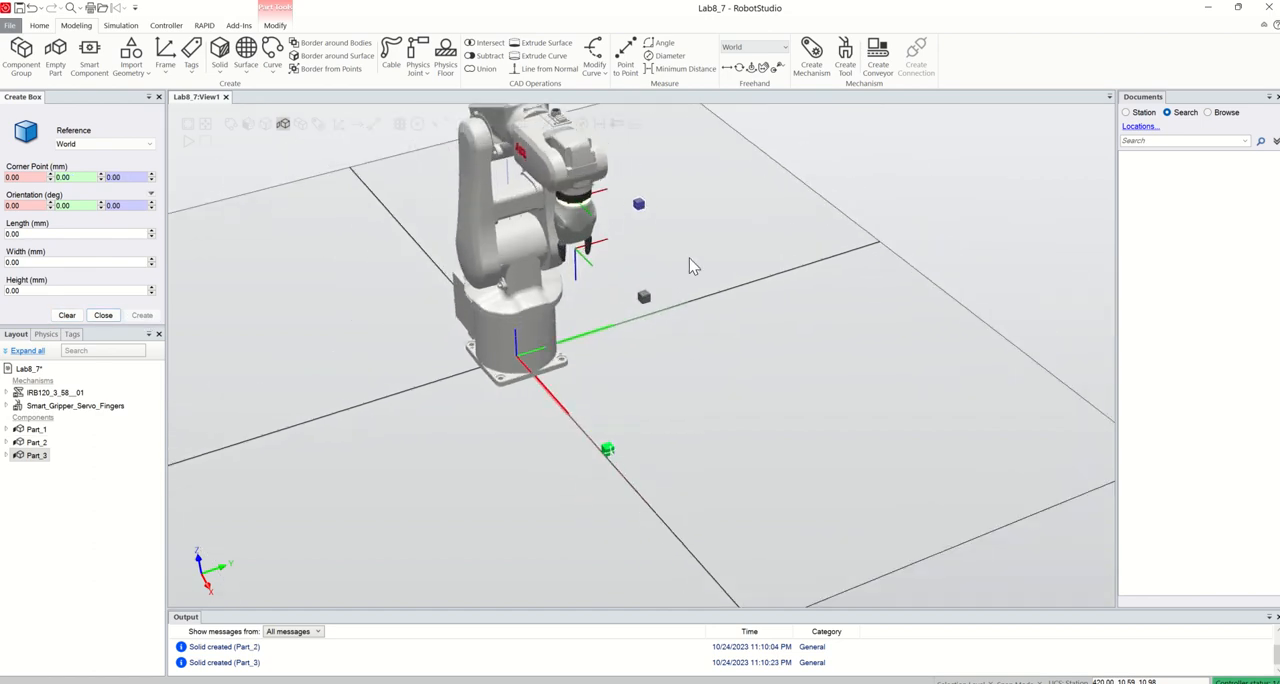
pyautogui.scroll(-1, 686, 256)
pyautogui.click(730, 341)
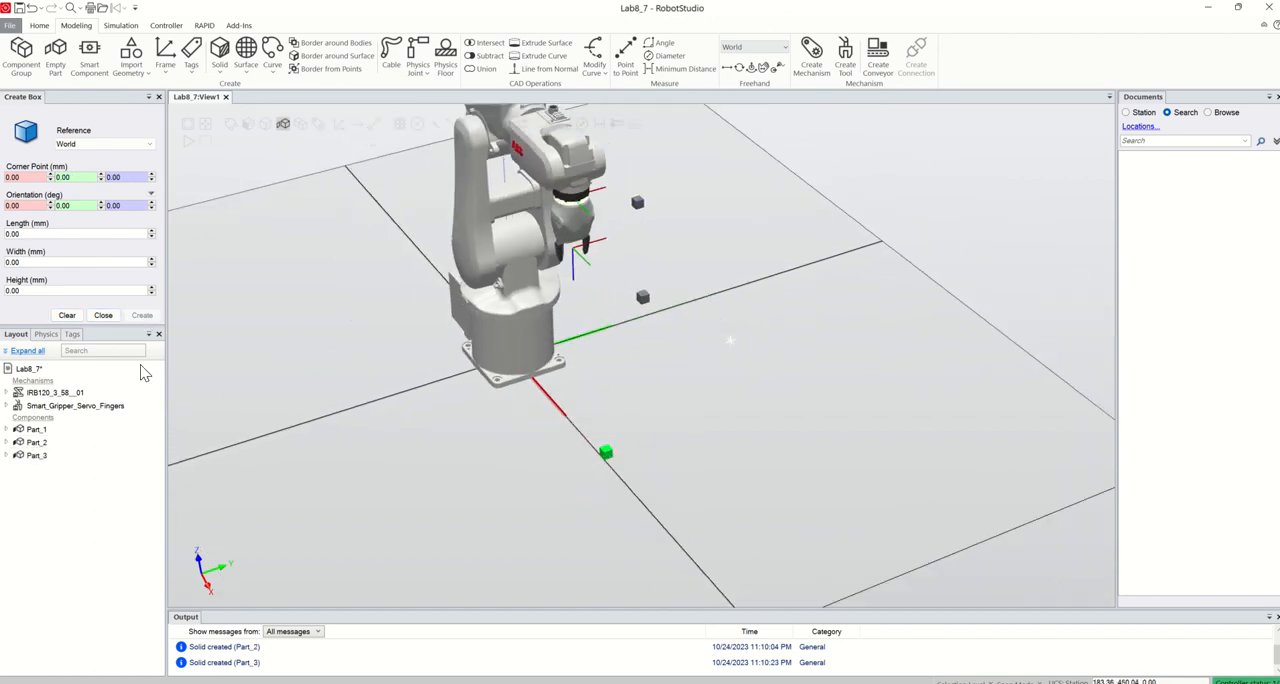
pyautogui.click(103, 316)
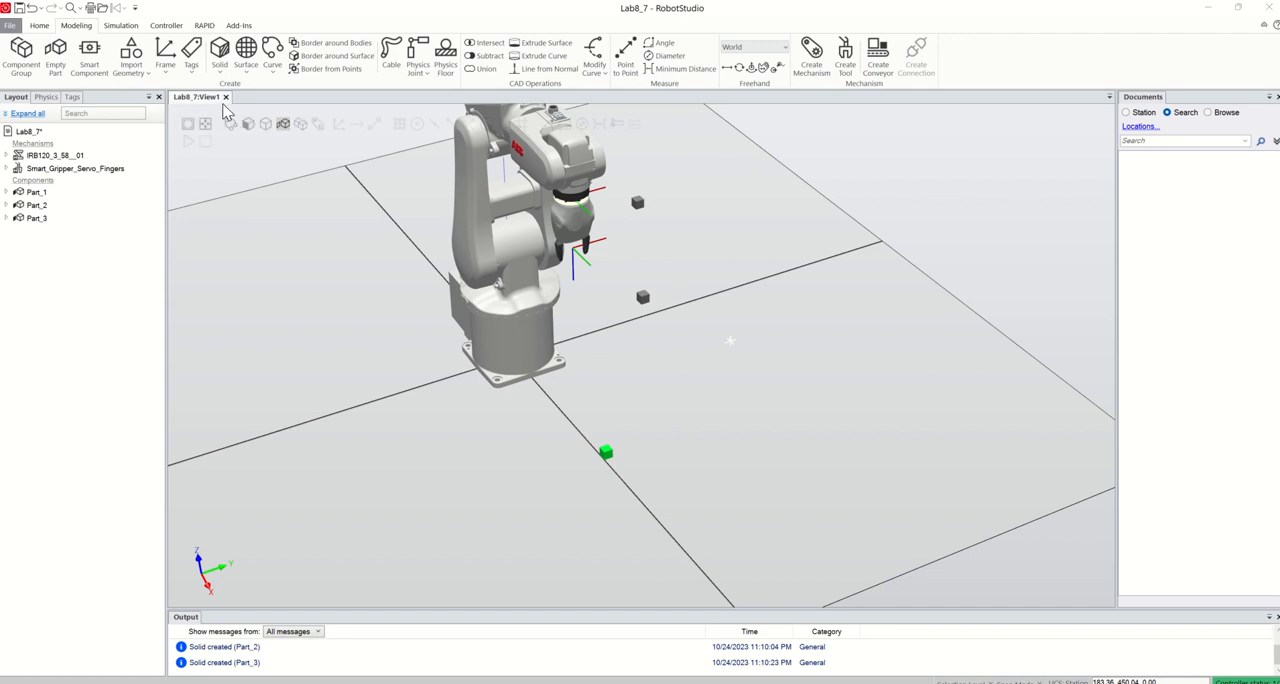
# Start target creation with the default wobj0 and teach the robot's current position as a target
pyautogui.click(41, 27)
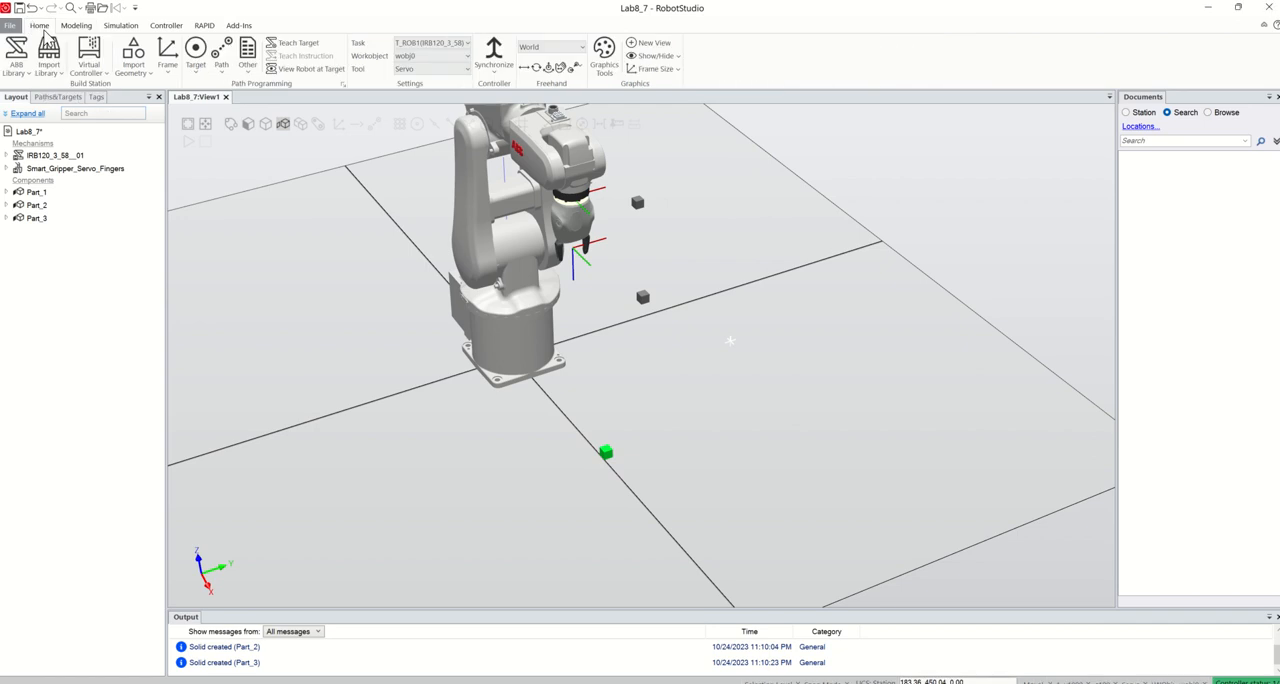
pyautogui.click(195, 66)
pyautogui.click(236, 92)
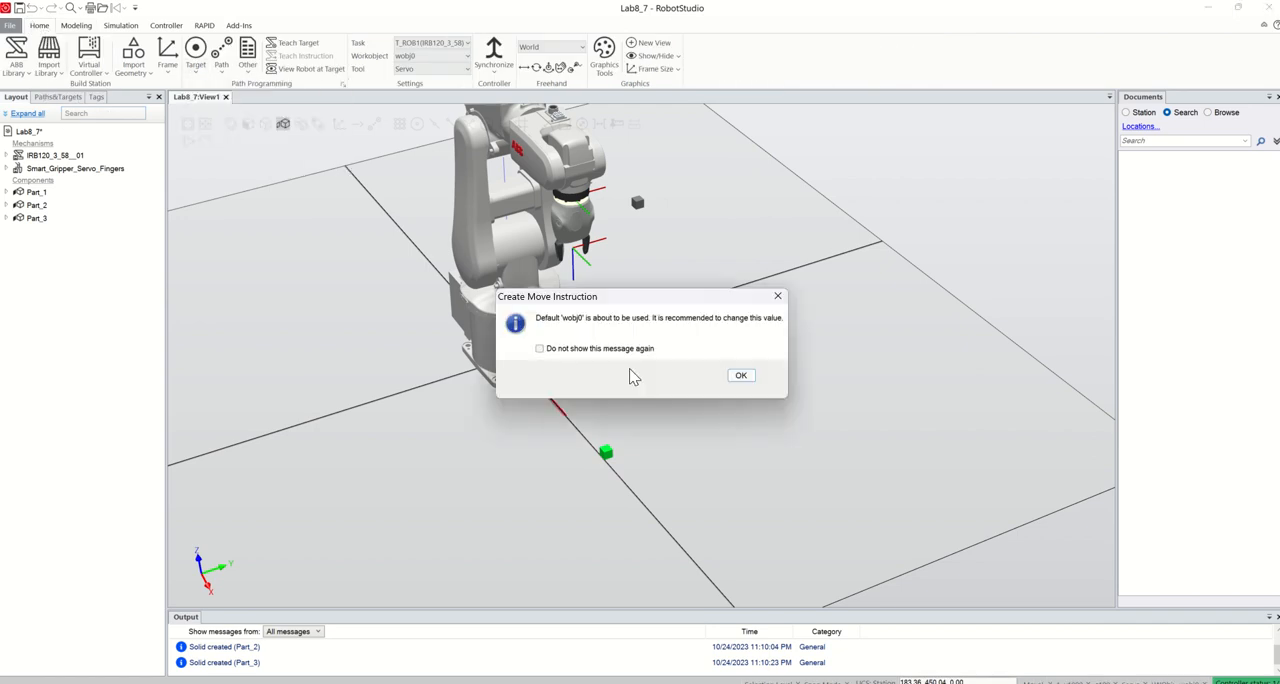
pyautogui.click(737, 377)
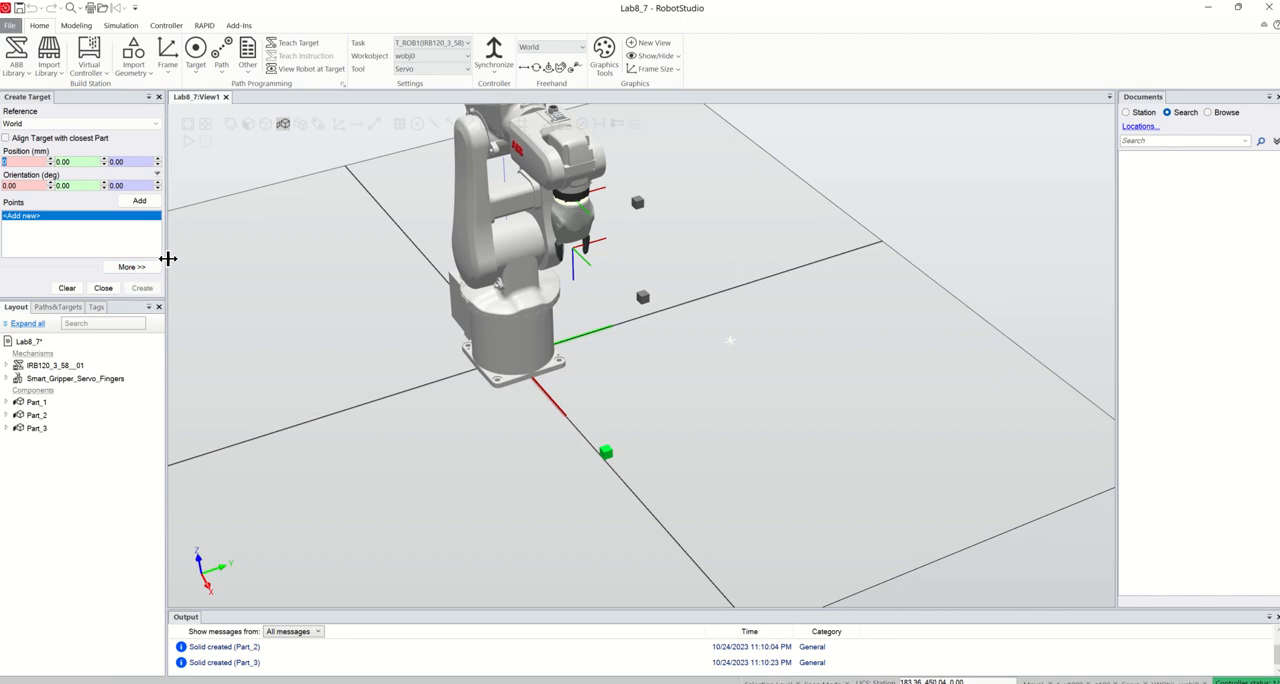
pyautogui.click(298, 43)
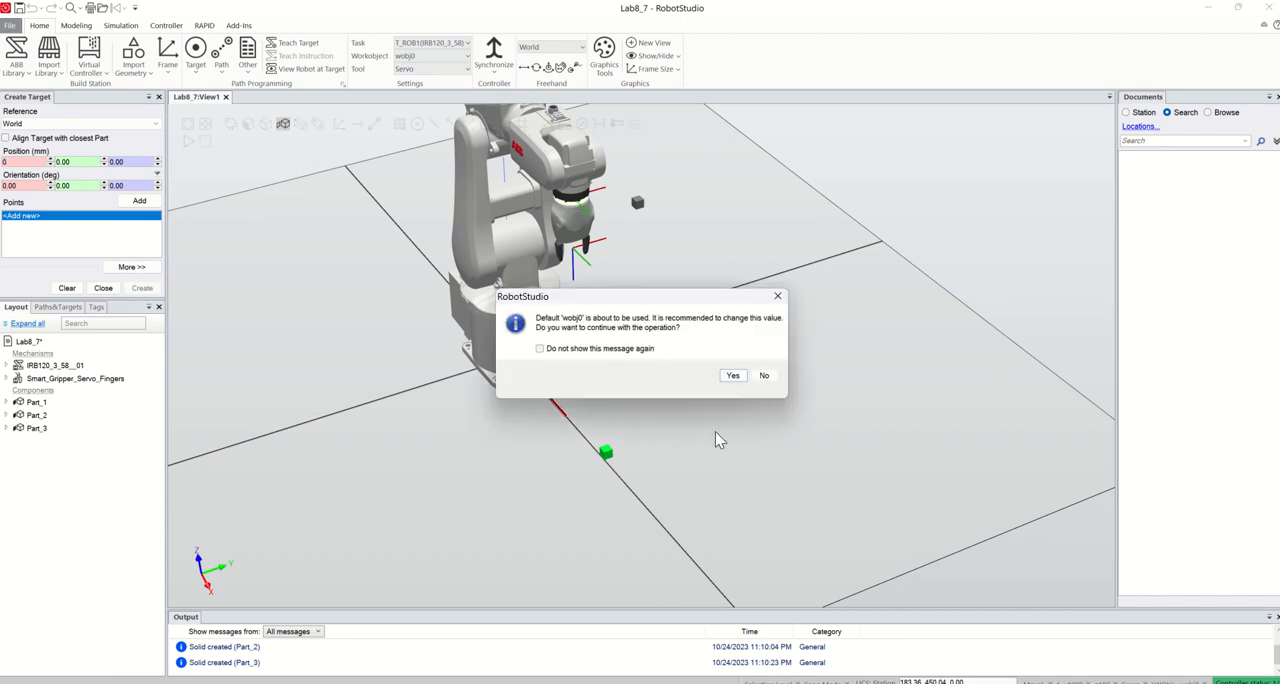
pyautogui.click(733, 375)
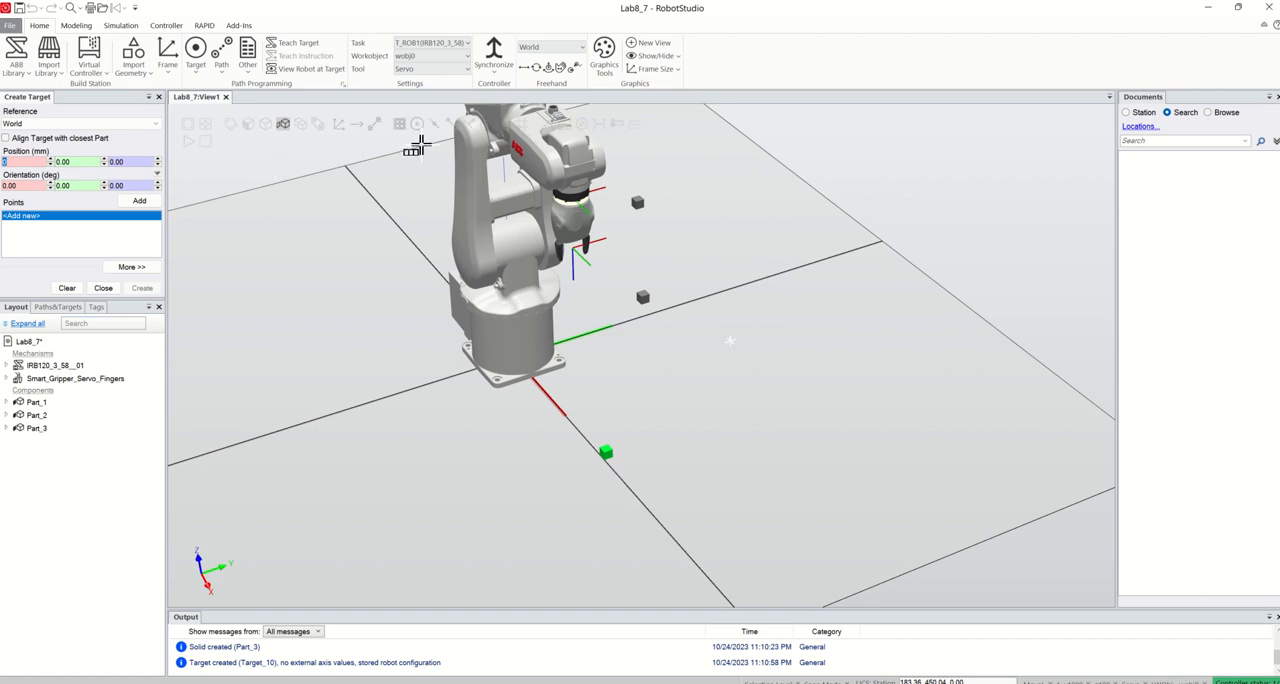
# Add a target point at the center of the green box's top face, at 410, 10, 20 mm
pyautogui.scroll(2, 585, 450)
pyautogui.scroll(5, 680, 512)
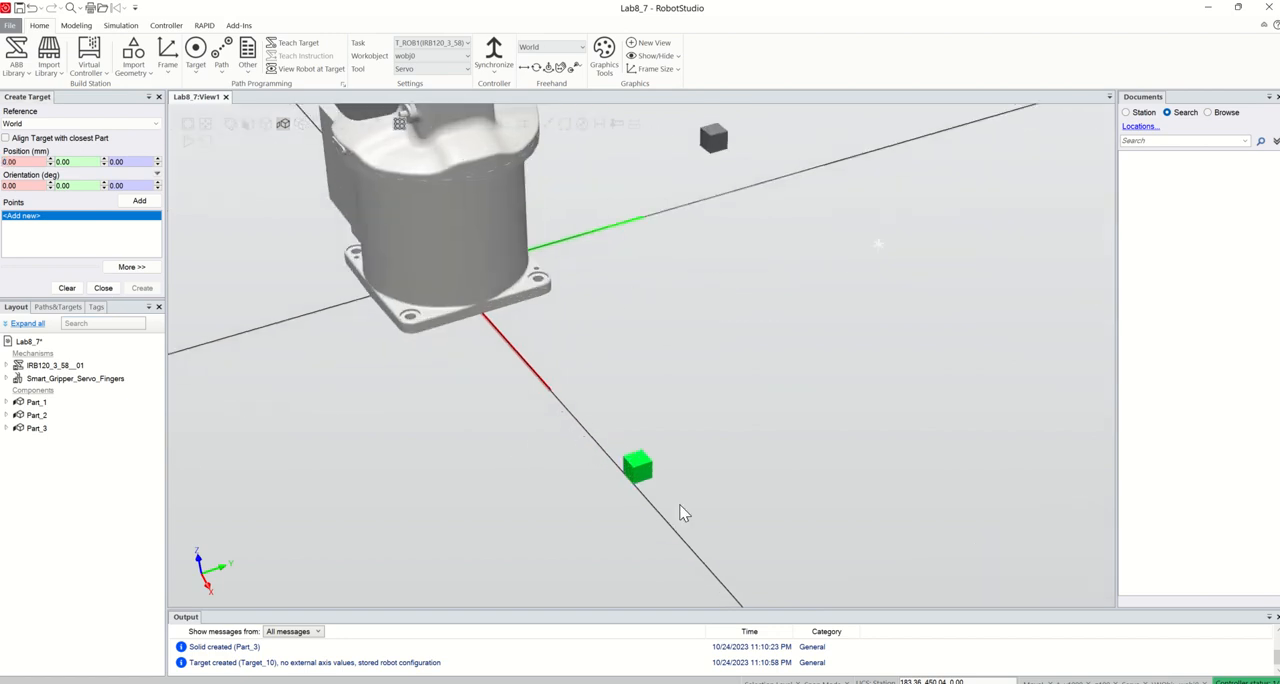
pyautogui.click(22, 162)
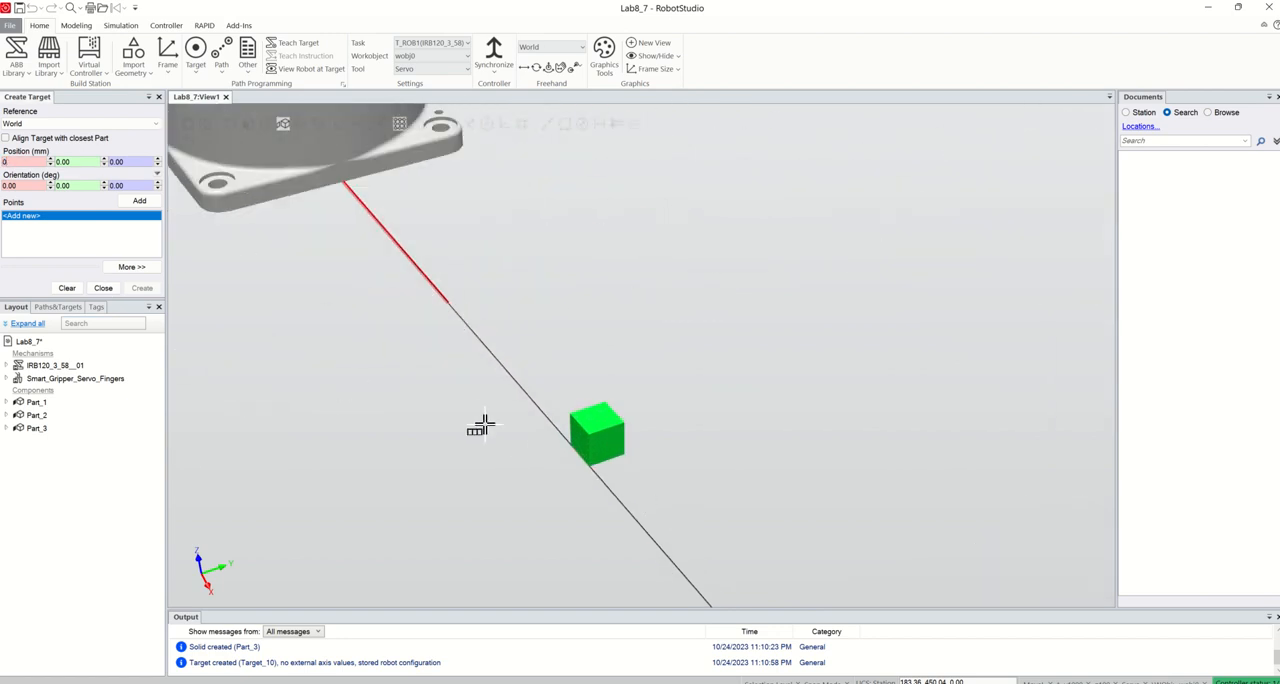
pyautogui.scroll(4, 643, 451)
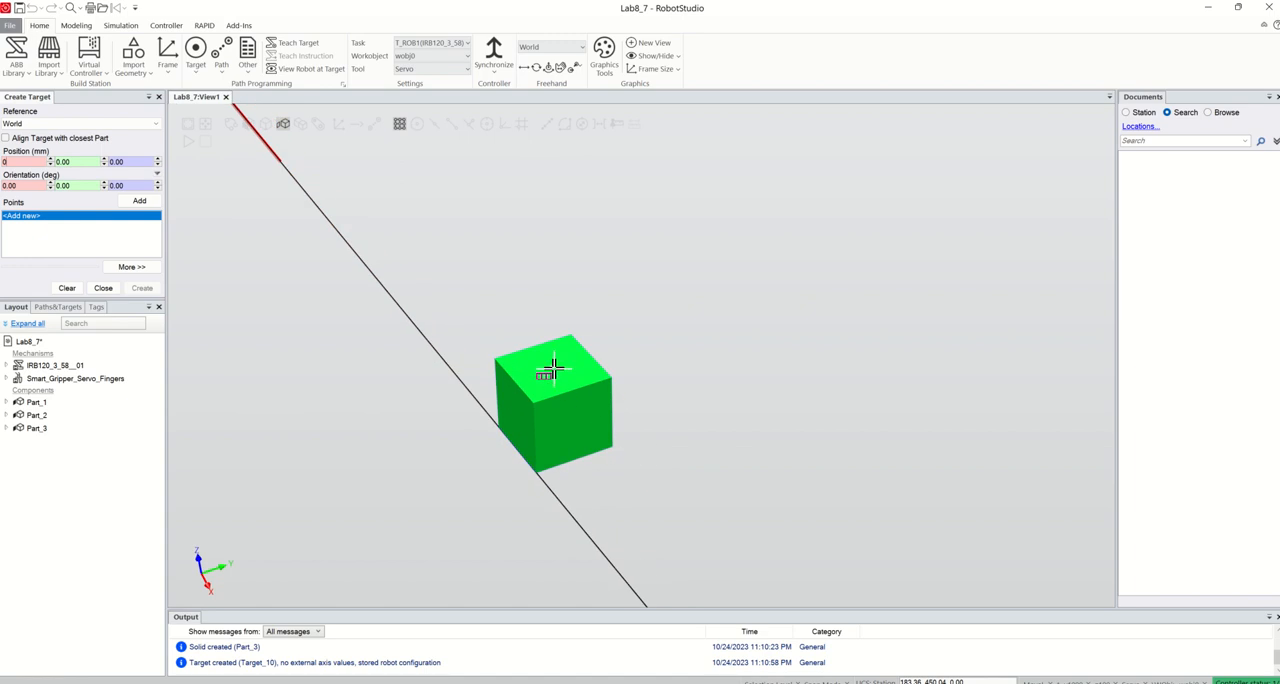
pyautogui.click(553, 370)
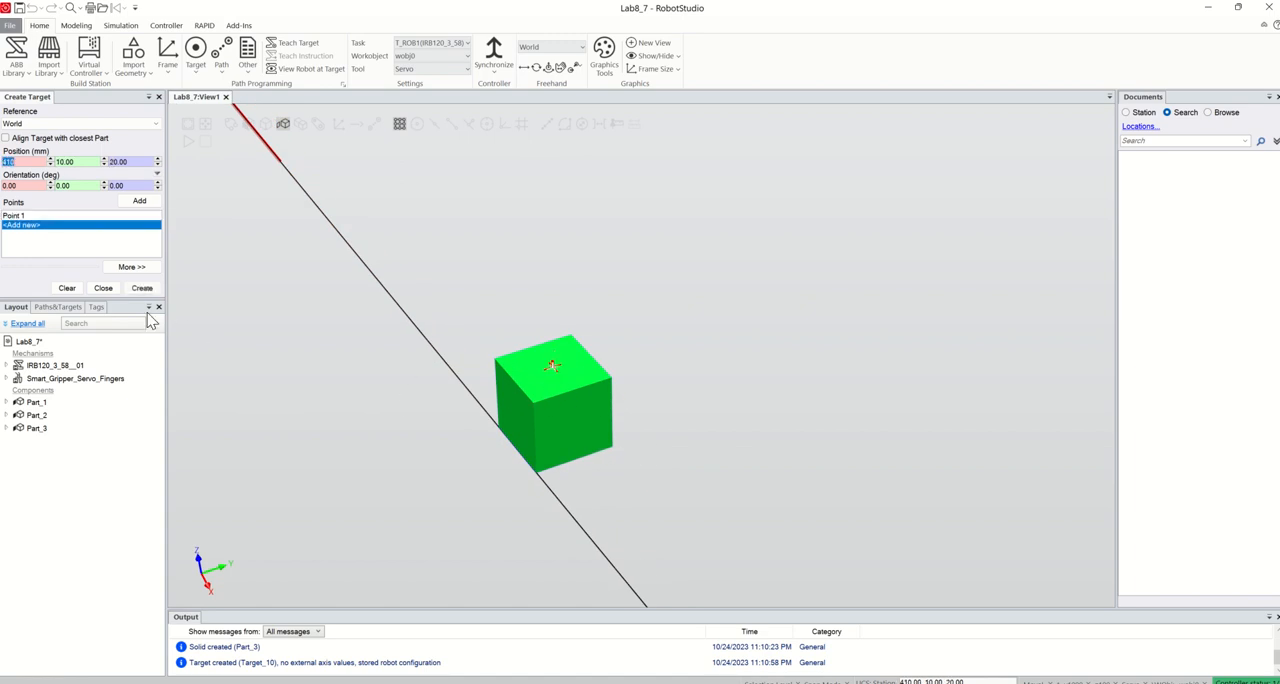
# Add a second target point at the center of Part_2's side face, at 210, 200, 210 mm
pyautogui.scroll(-5, 655, 372)
pyautogui.scroll(-4, 655, 372)
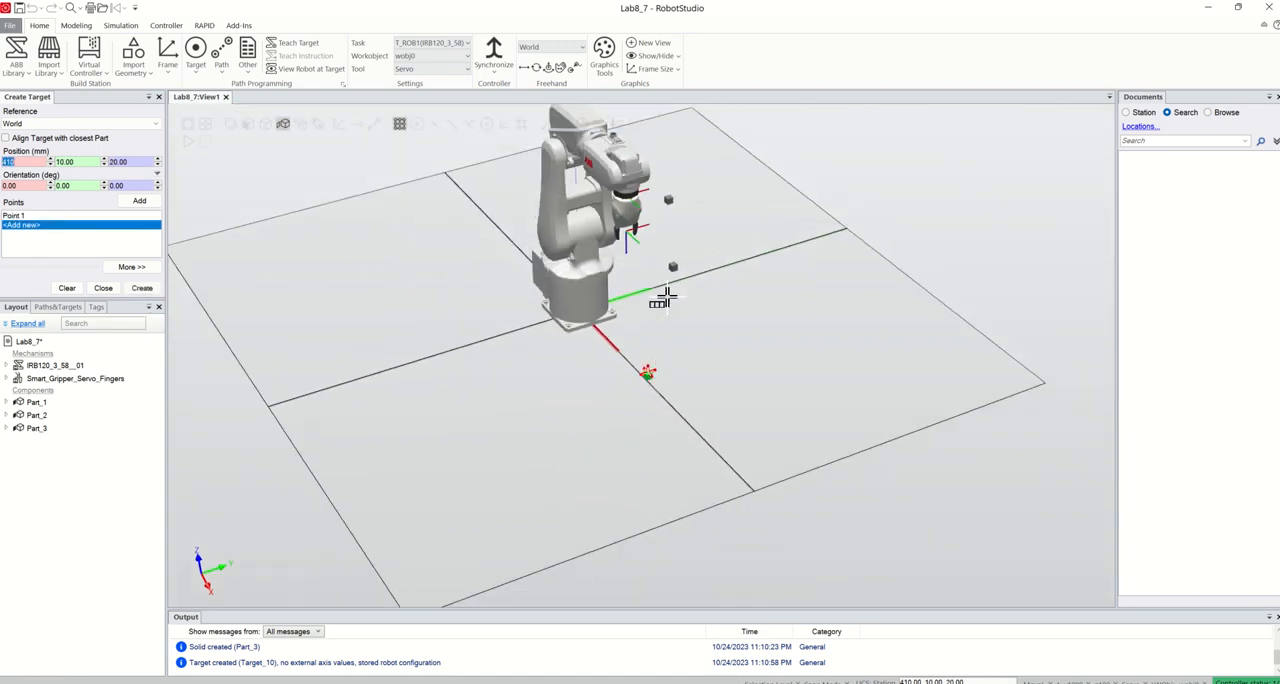
pyautogui.scroll(6, 666, 280)
pyautogui.scroll(4, 670, 258)
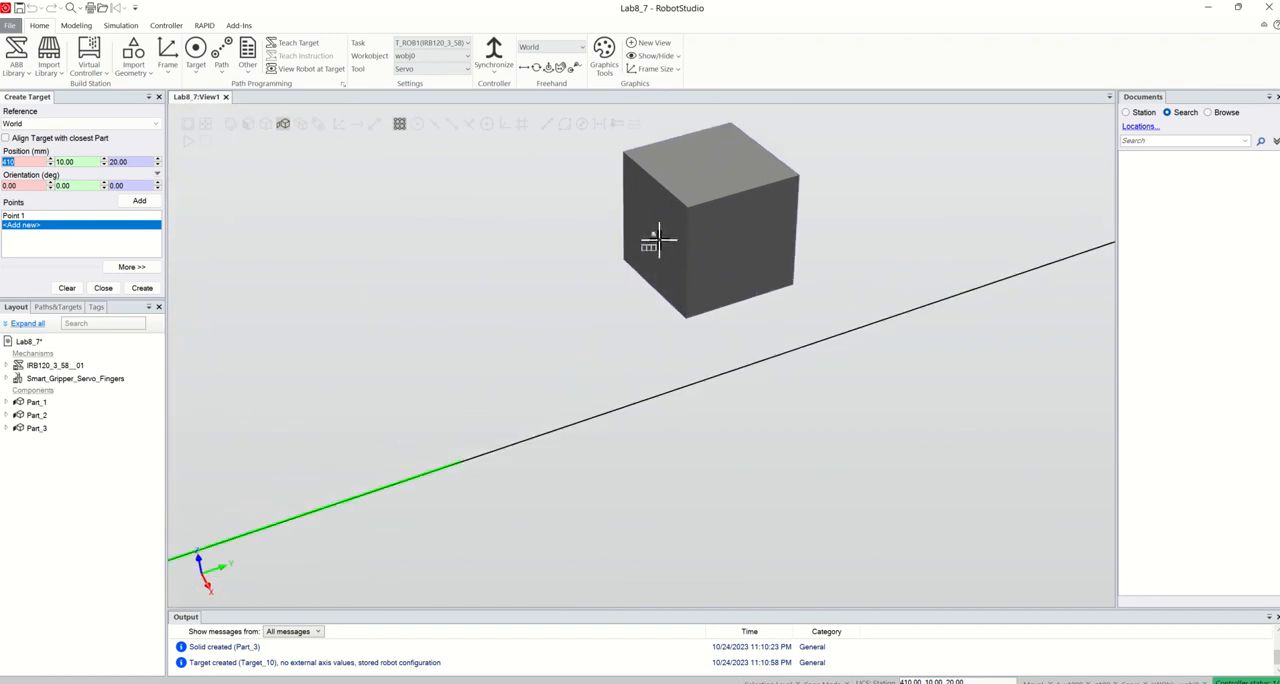
pyautogui.click(652, 235)
# Add a third target point at the center of Part_3's X-facing side face, at 20, 310, 310 mm
pyautogui.scroll(-5, 683, 293)
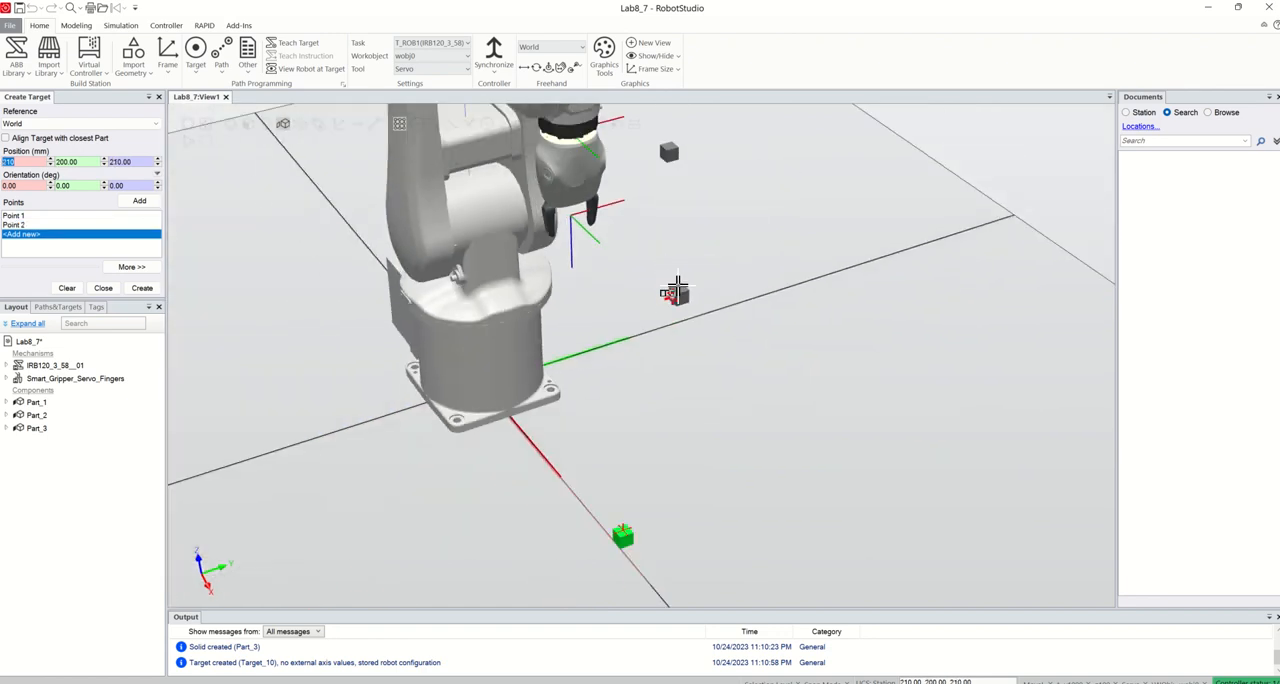
pyautogui.scroll(3, 673, 160)
pyautogui.scroll(5, 673, 157)
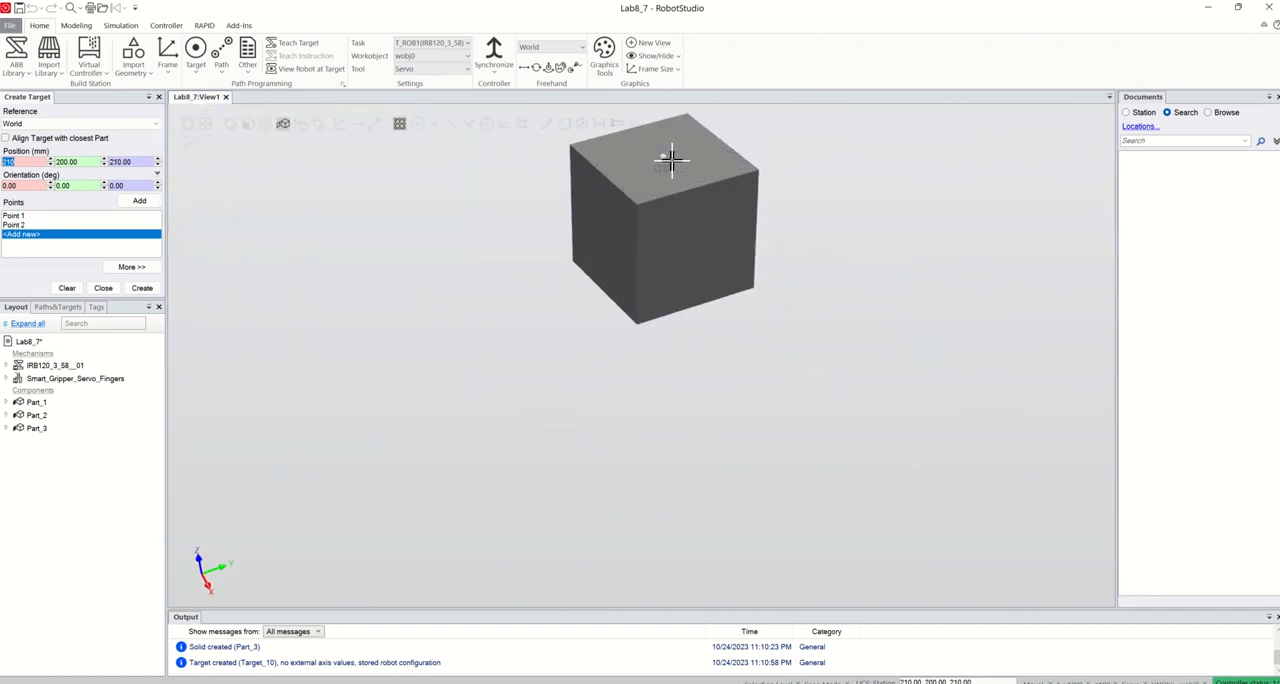
pyautogui.scroll(-3, 671, 190)
pyautogui.scroll(-4, 668, 203)
pyautogui.scroll(6, 663, 195)
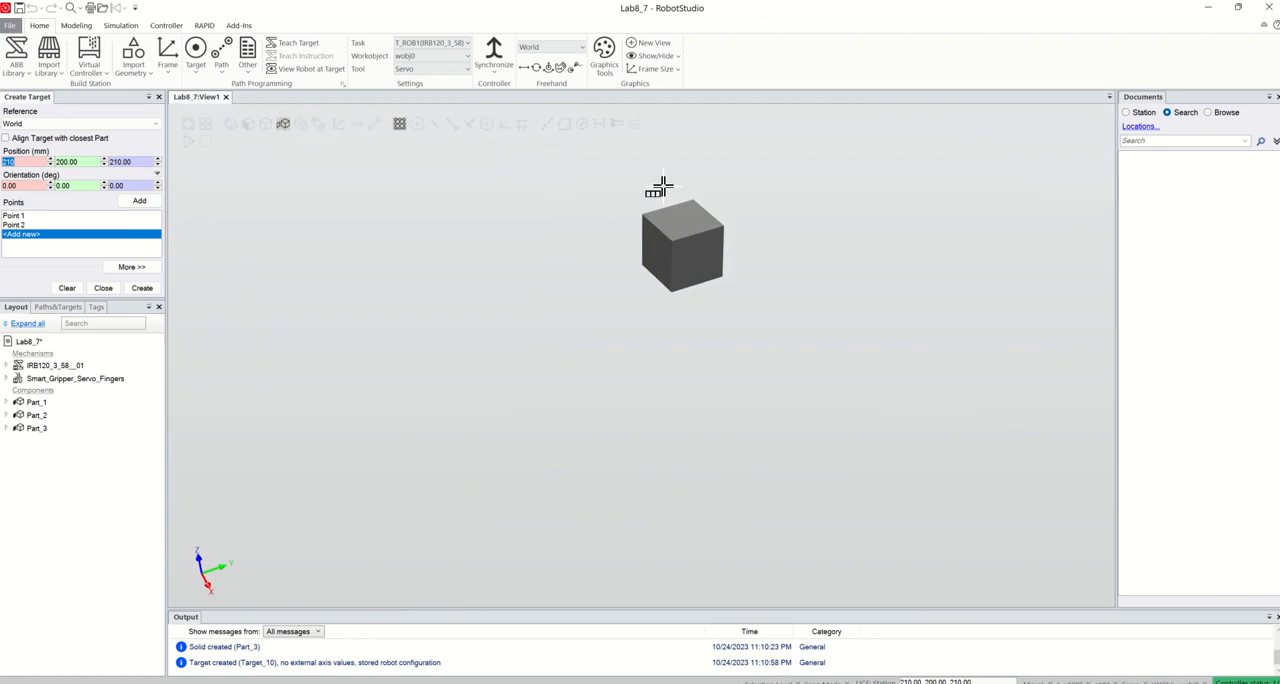
pyautogui.scroll(-3, 668, 215)
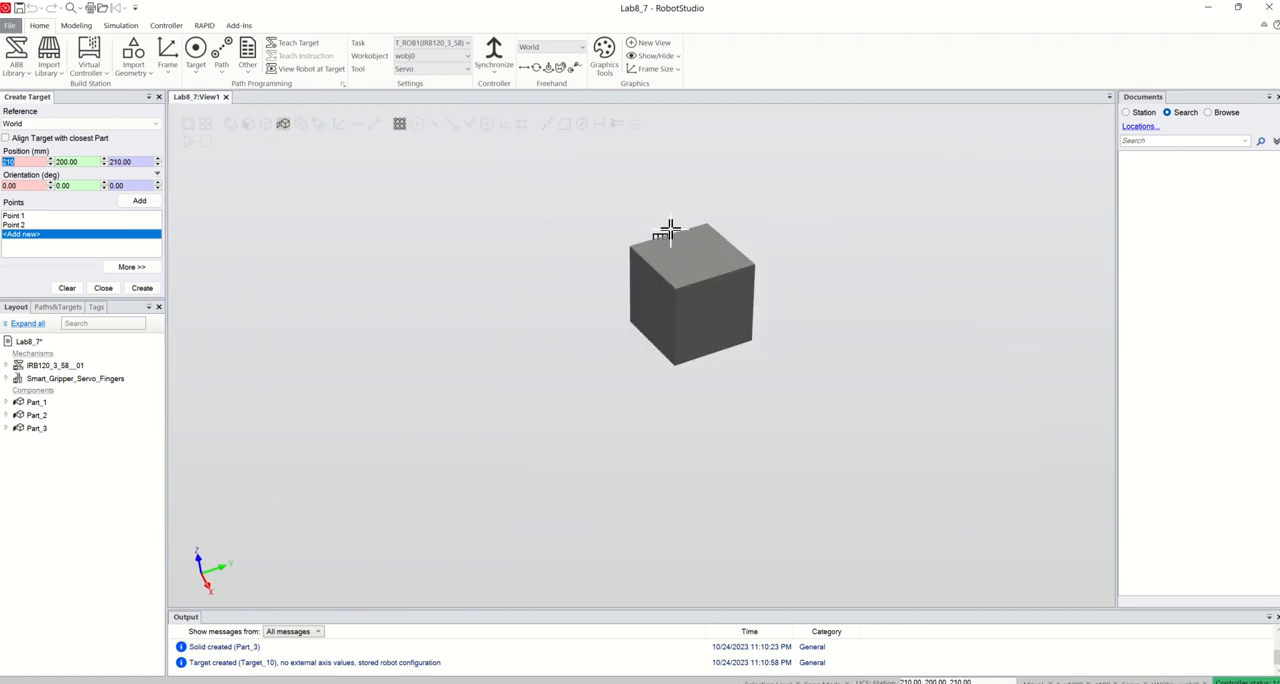
pyautogui.click(716, 320)
pyautogui.scroll(-5, 716, 325)
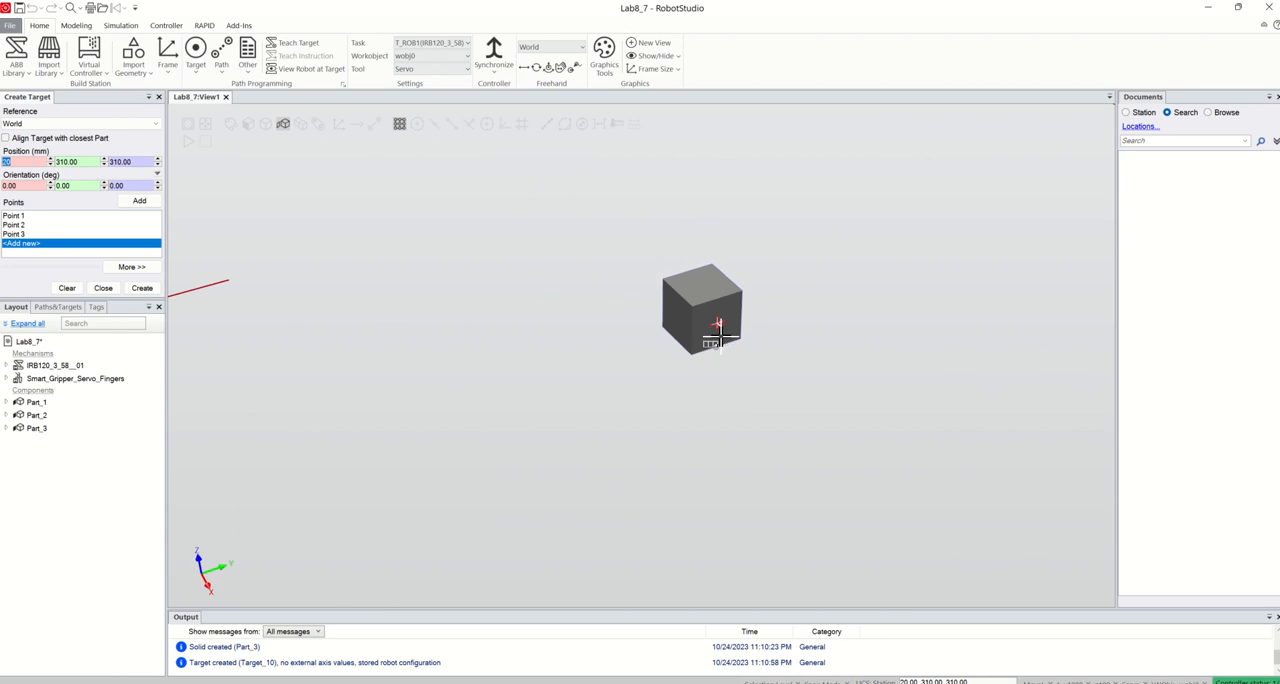
pyautogui.scroll(-6, 716, 332)
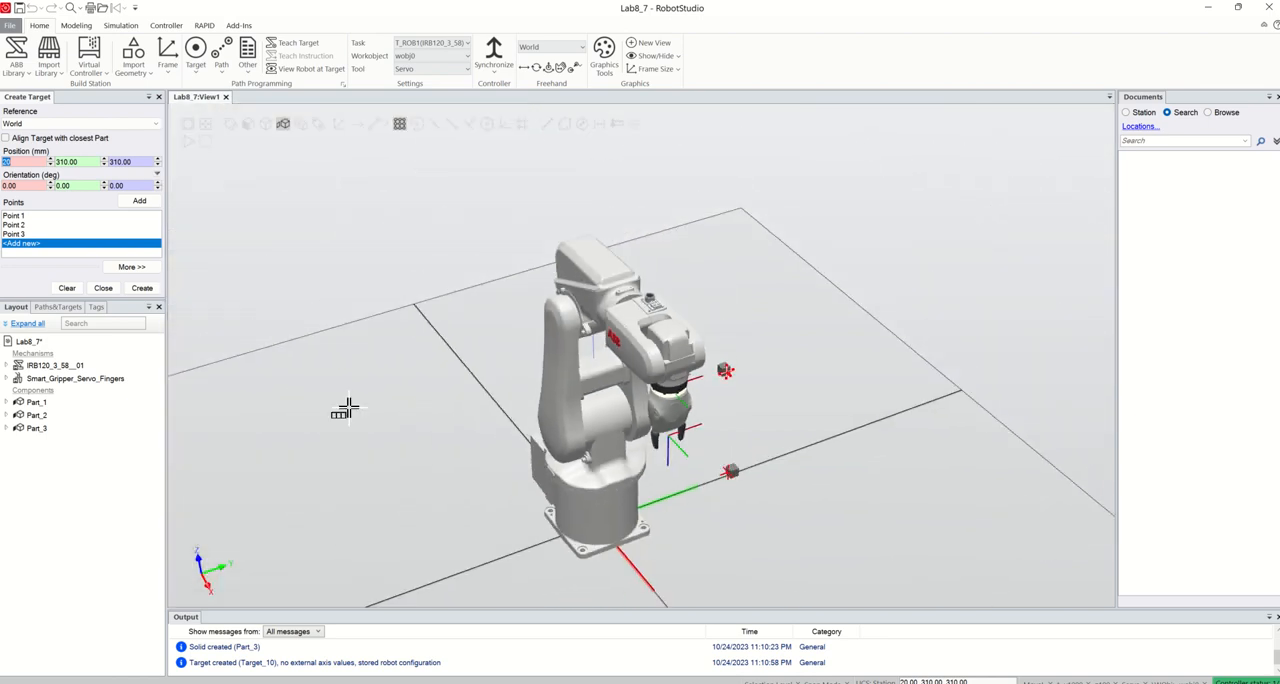
# Create the targets from the three picked points and finish target creation
pyautogui.click(142, 288)
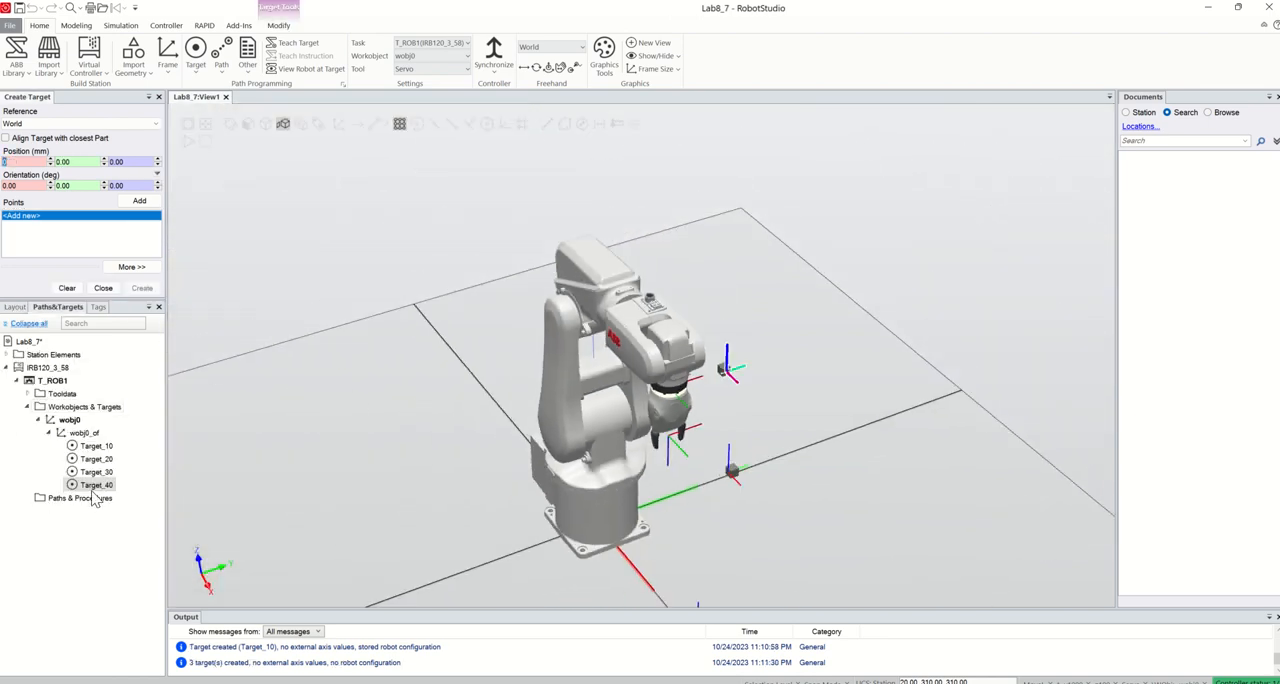
pyautogui.scroll(-3, 808, 504)
pyautogui.scroll(6, 806, 564)
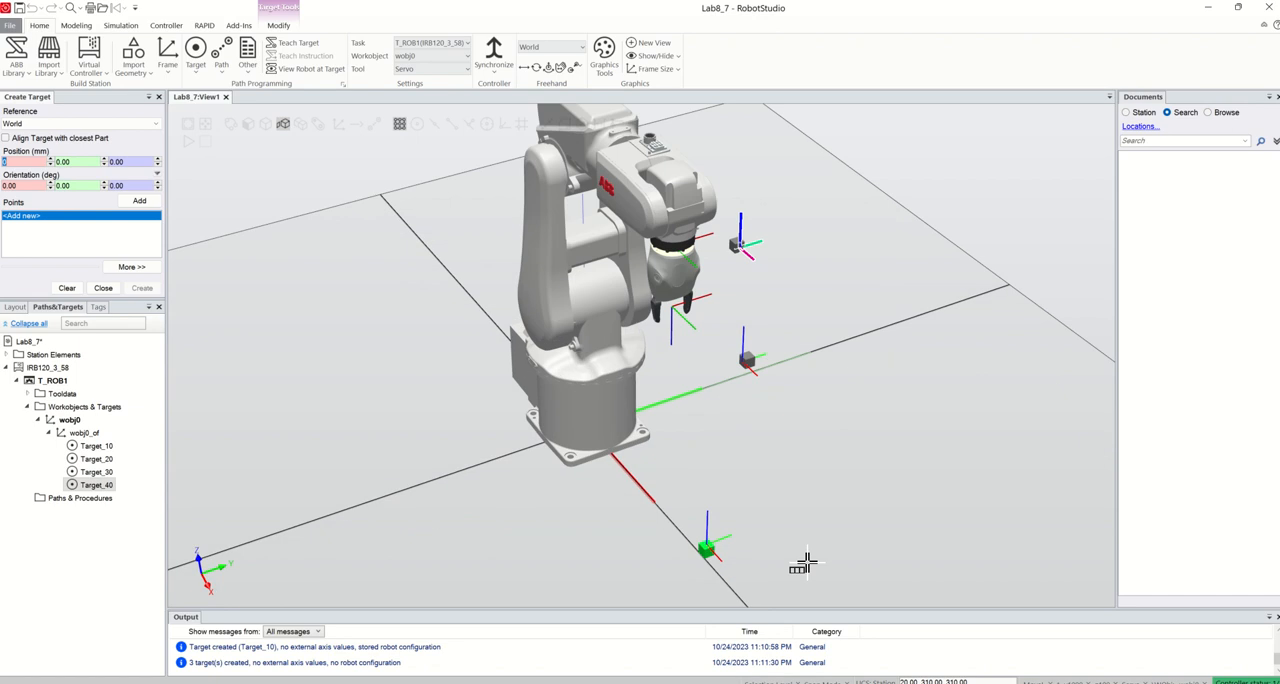
pyautogui.click(103, 288)
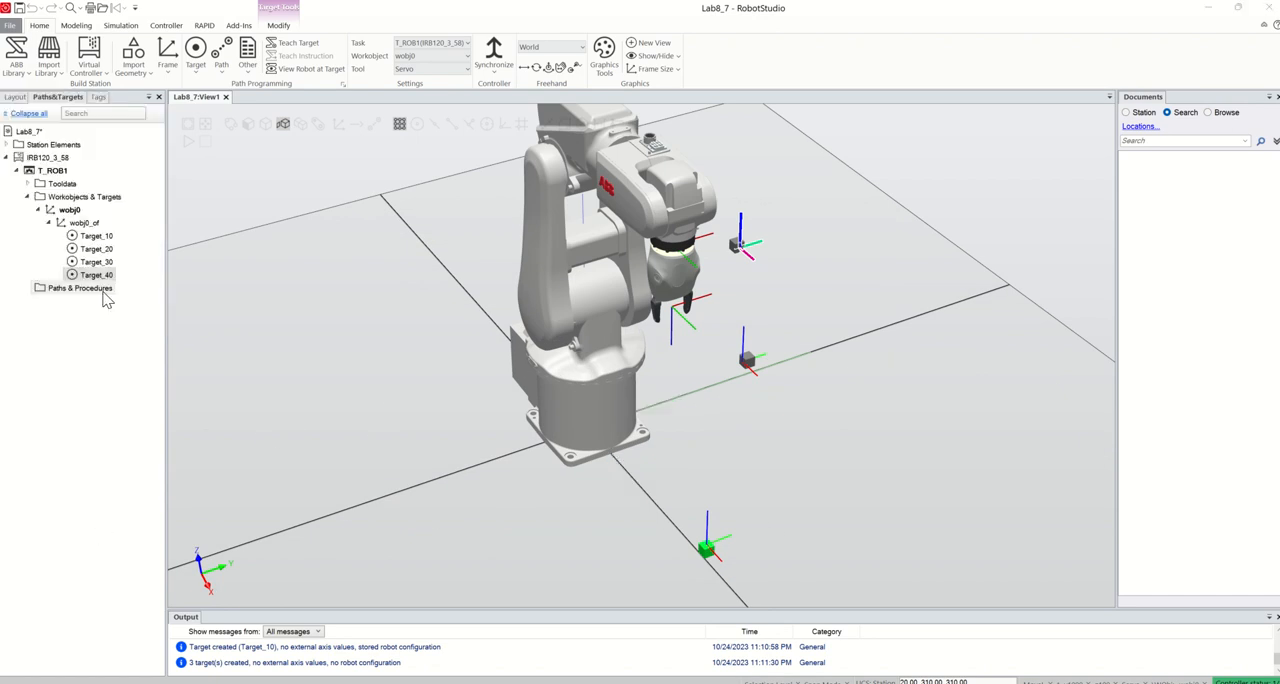
pyautogui.scroll(-2, 680, 472)
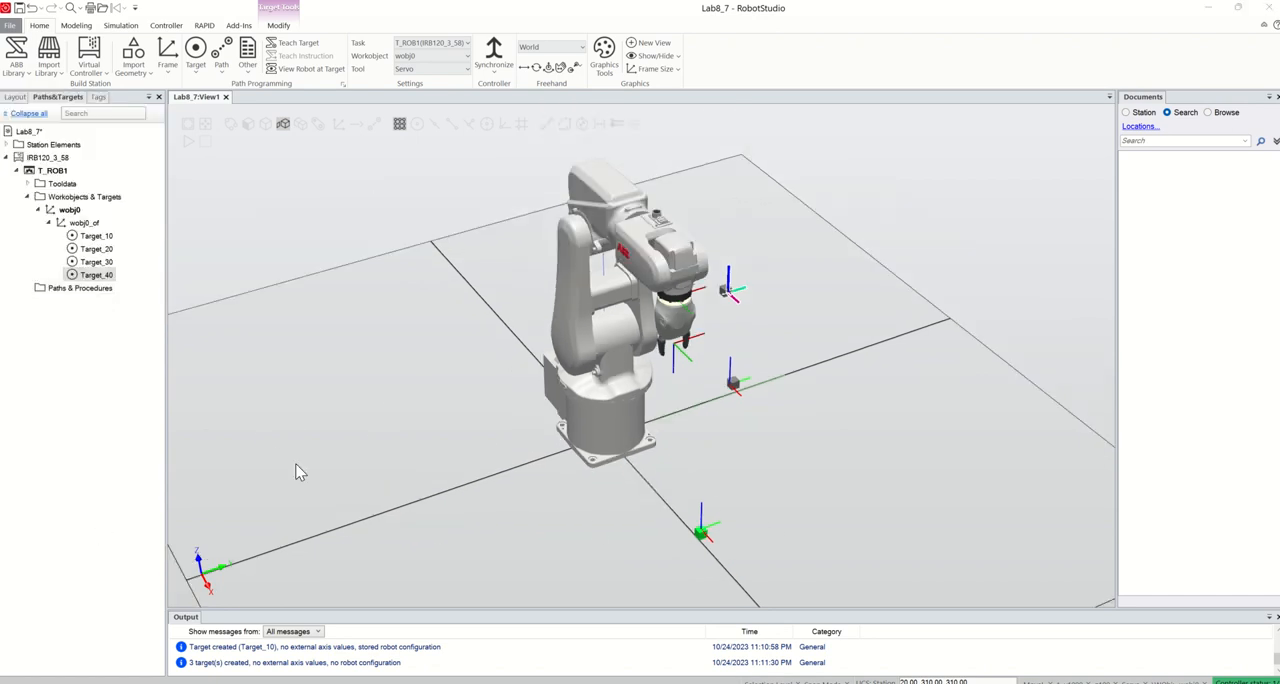
# Create a new path from Target_10, Target_20, Target_30 and Target_40
pyautogui.click(96, 235)
pyautogui.keyDown('shift'); pyautogui.click(104, 276); pyautogui.keyUp('shift')
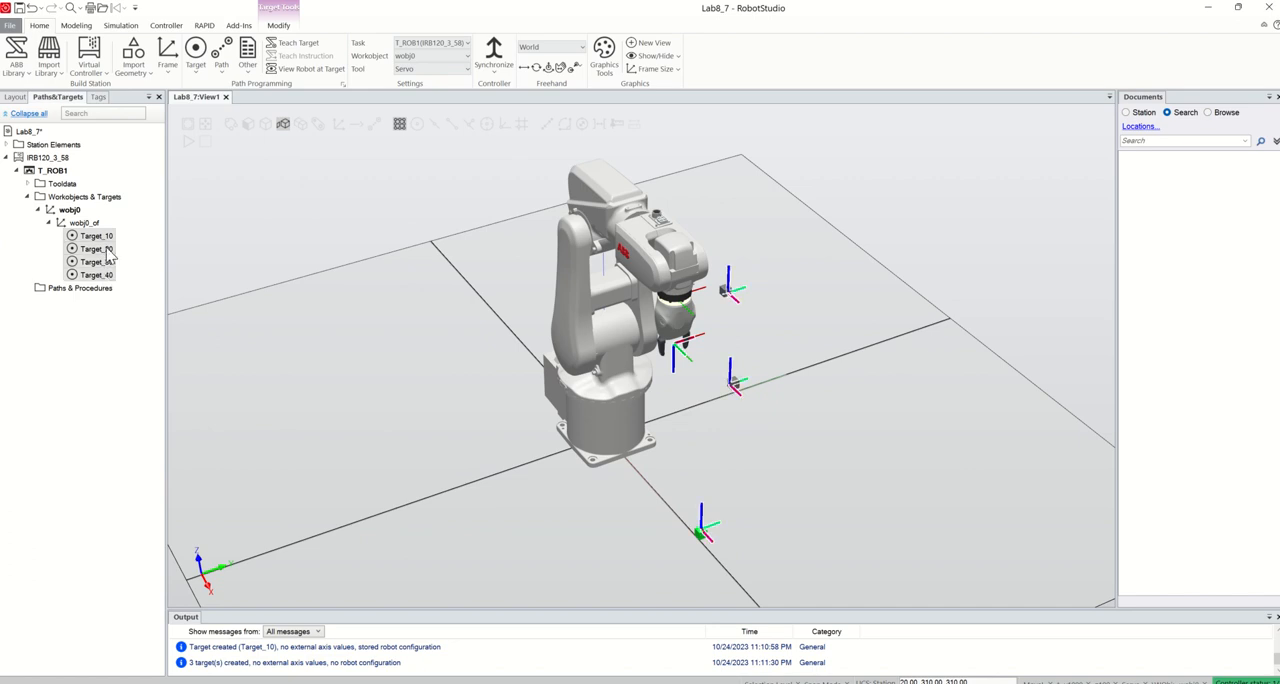
pyautogui.rightClick(102, 238)
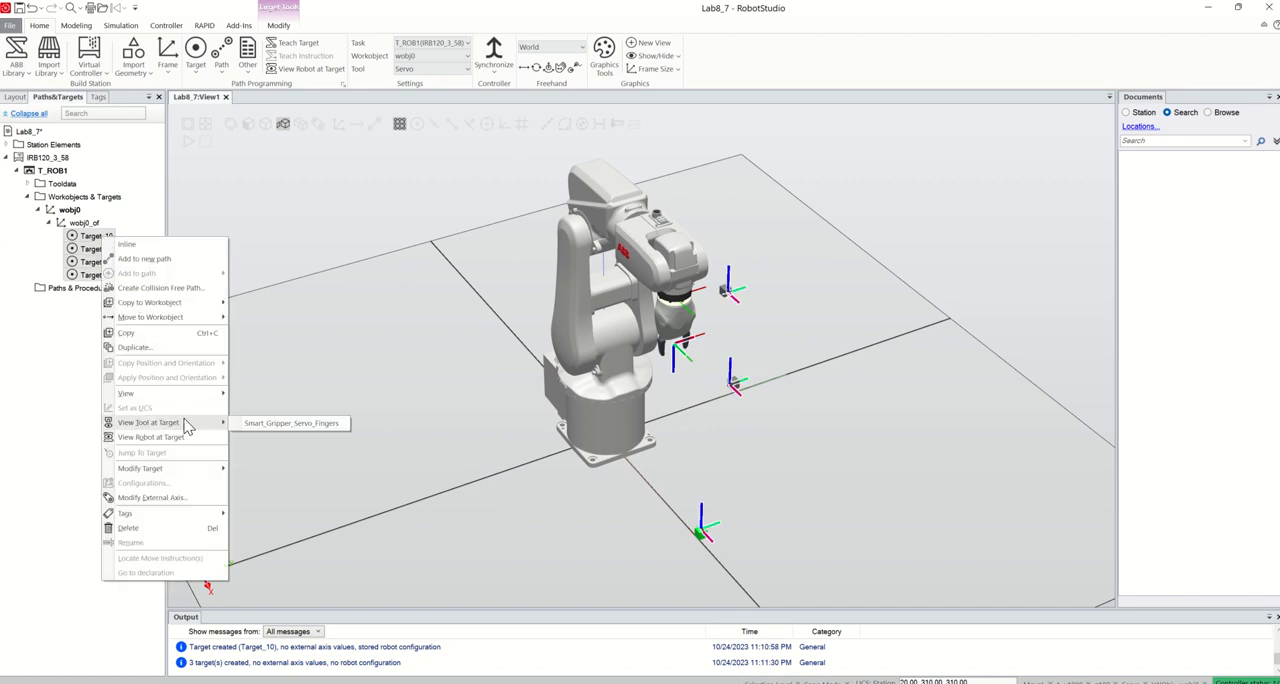
pyautogui.click(160, 260)
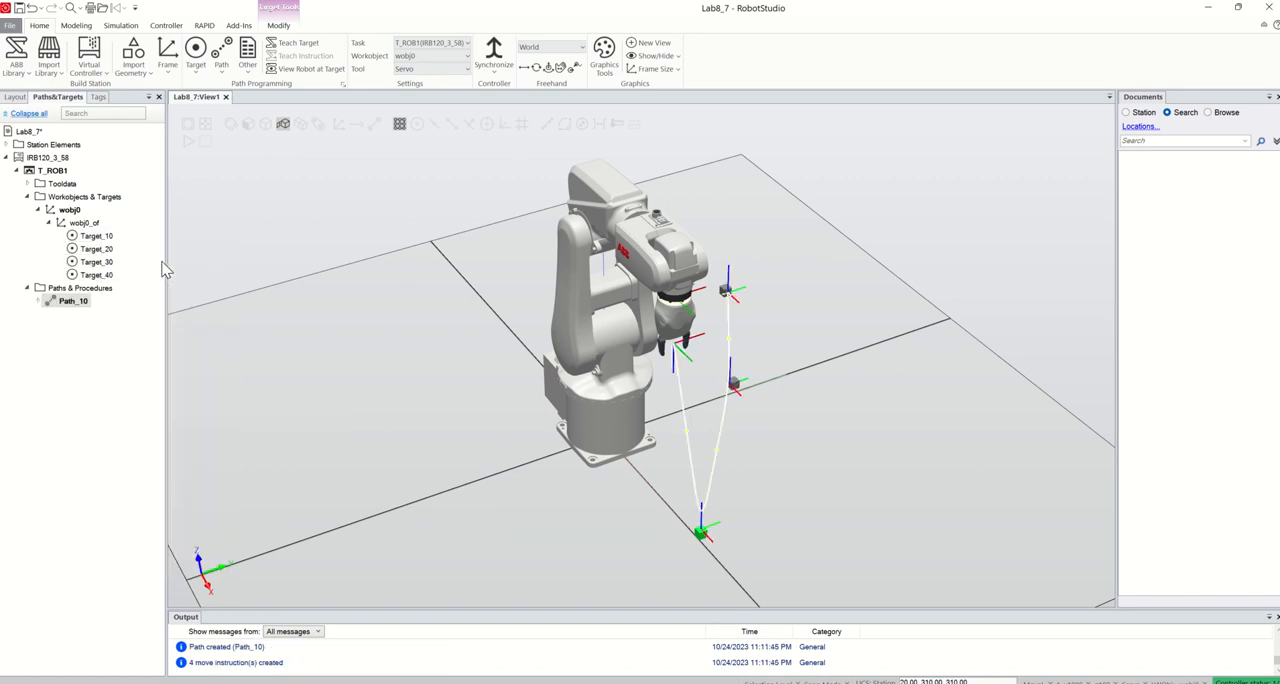
# Set the speed of all four MoveL instructions in Path_10 to v100
pyautogui.click(38, 301)
pyautogui.scroll(-2, 642, 483)
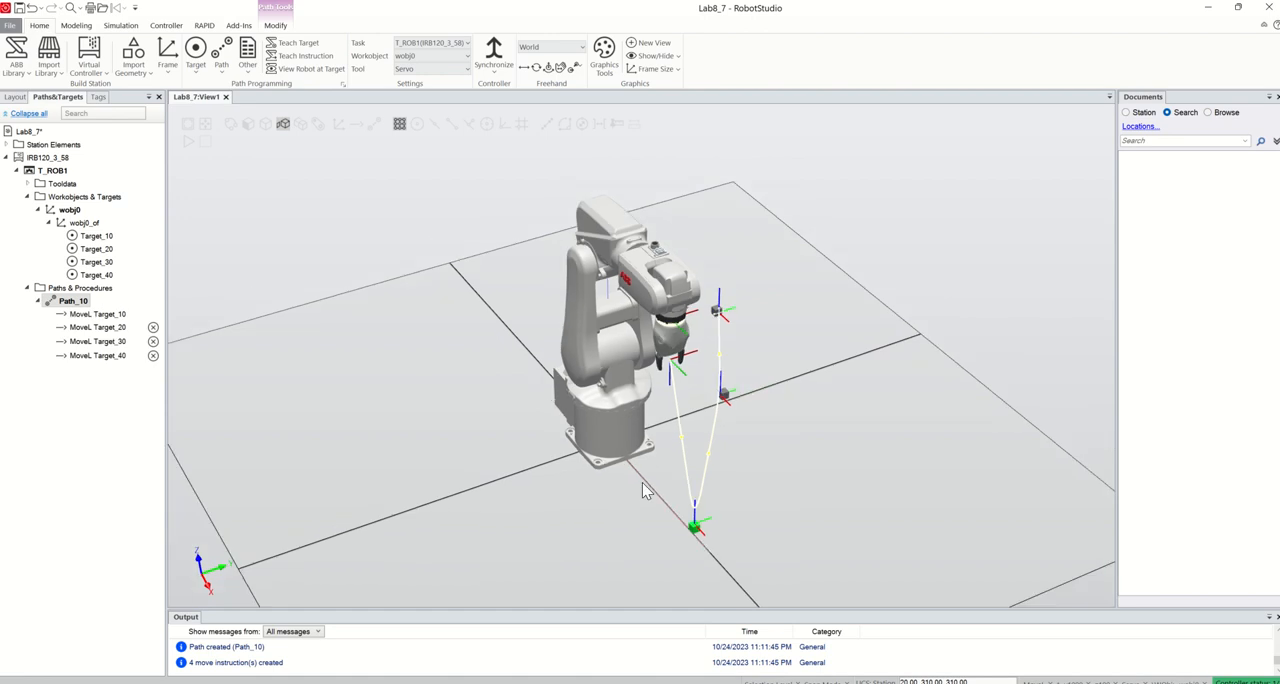
pyautogui.keyDown('ctrl'); pyautogui.keyDown('shift'); pyautogui.moveTo(784, 517); pyautogui.dragTo(755, 503); pyautogui.keyUp('shift'); pyautogui.keyUp('ctrl')
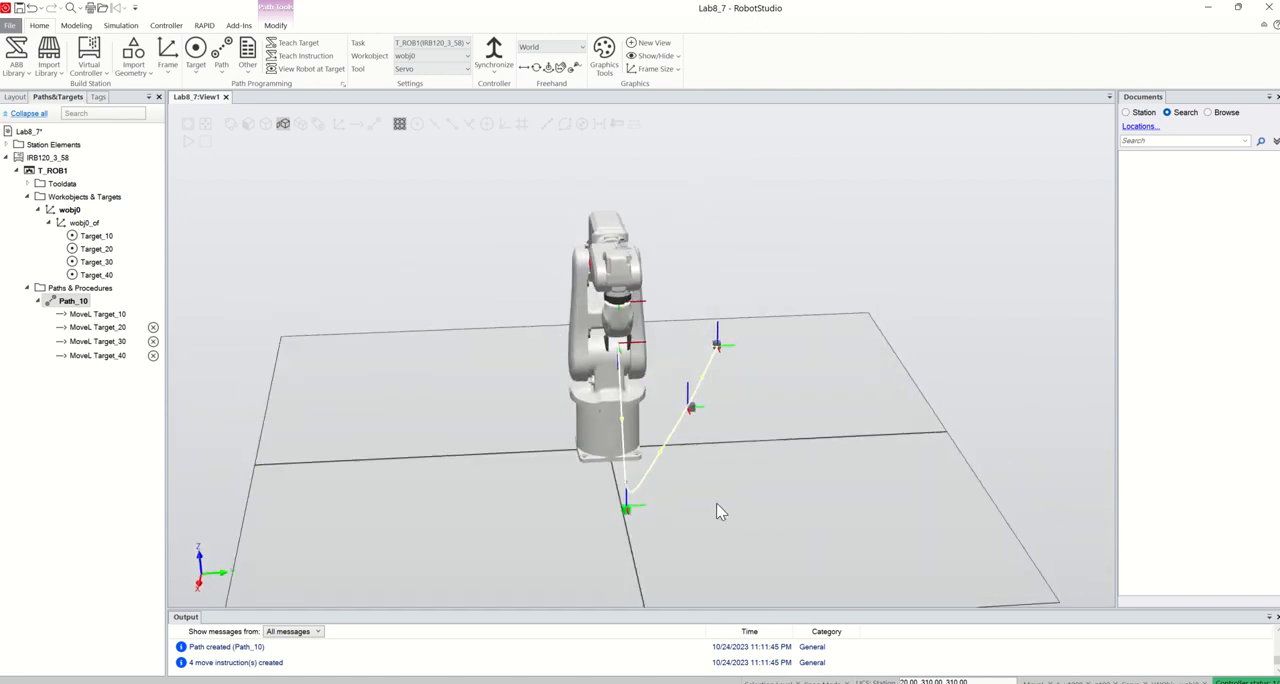
pyautogui.click(112, 314)
pyautogui.keyDown('shift'); pyautogui.click(114, 356); pyautogui.keyUp('shift')
pyautogui.rightClick(117, 315)
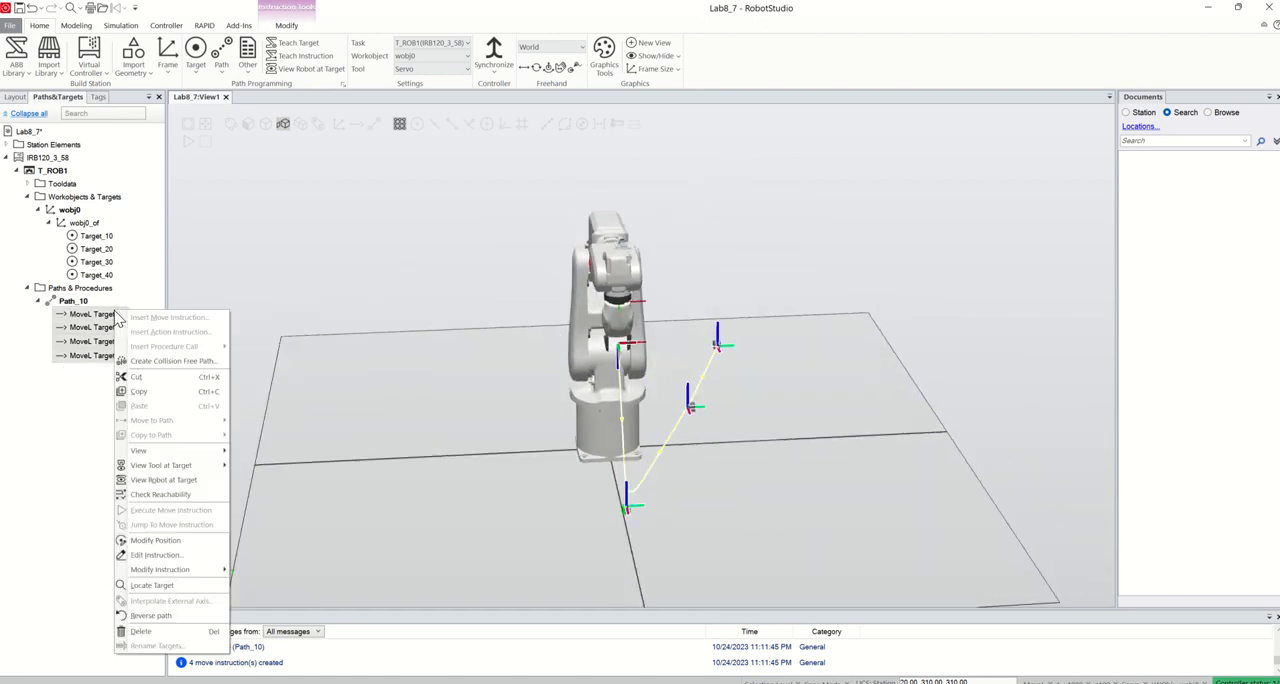
pyautogui.moveTo(203, 467)
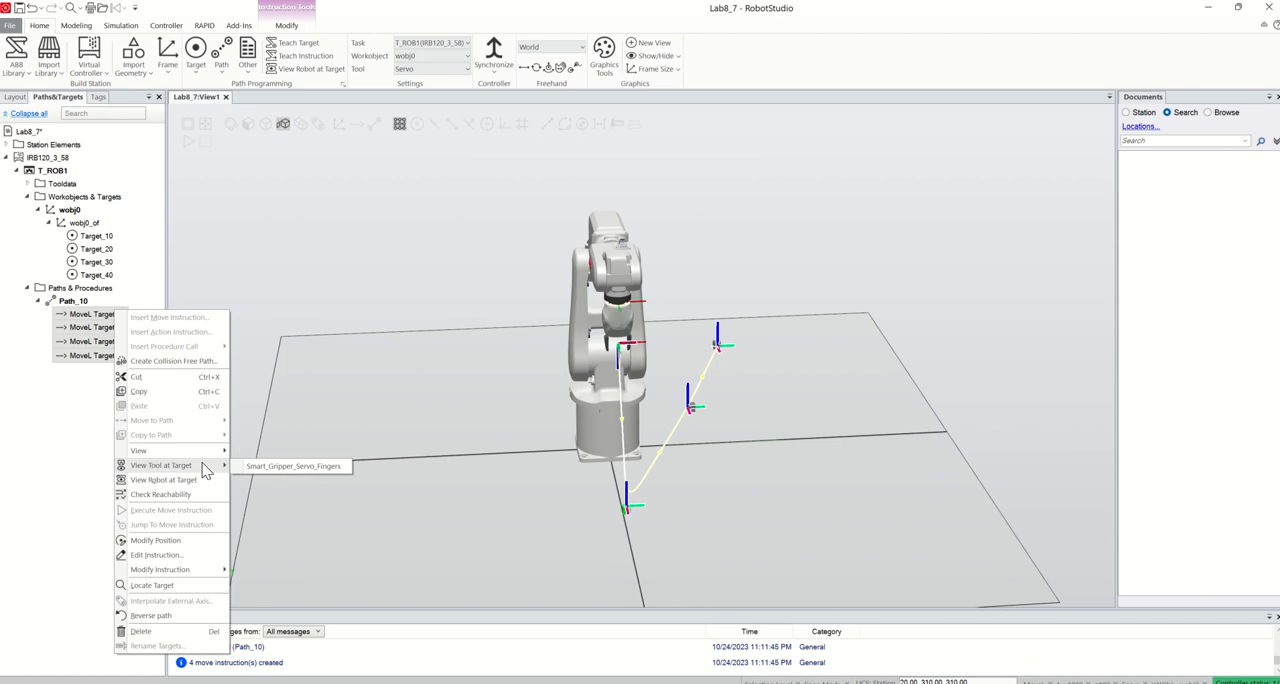
pyautogui.moveTo(211, 573)
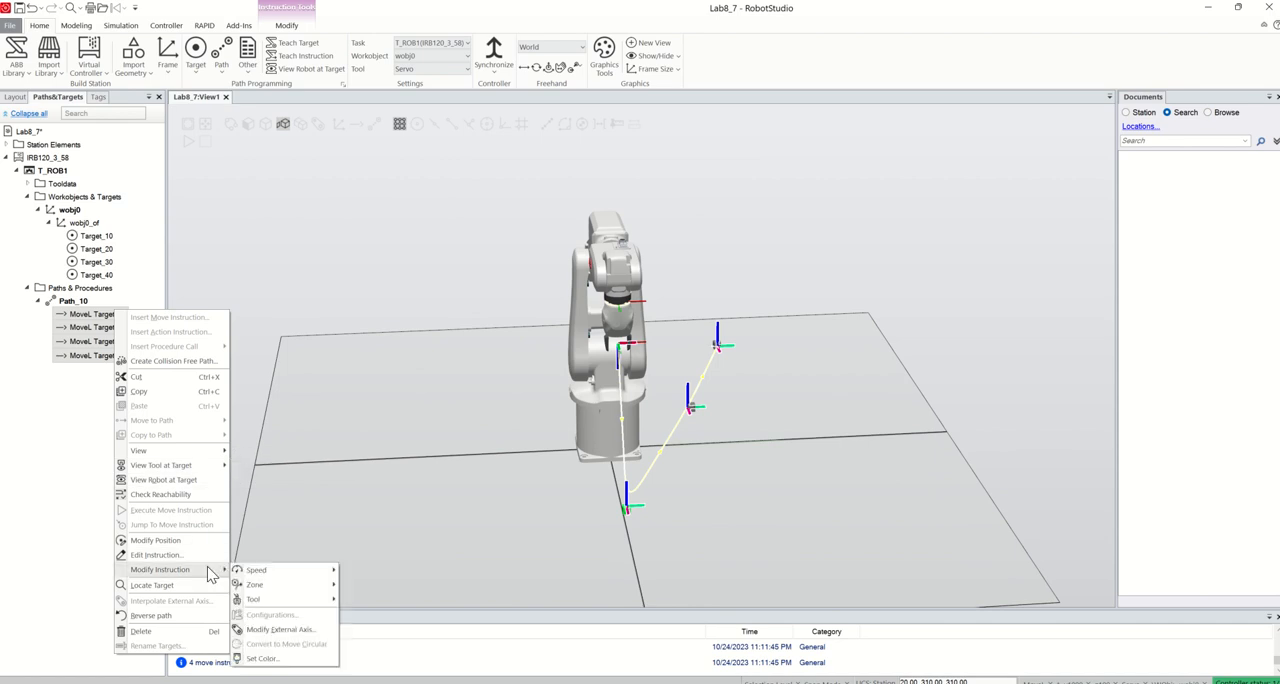
pyautogui.moveTo(262, 571)
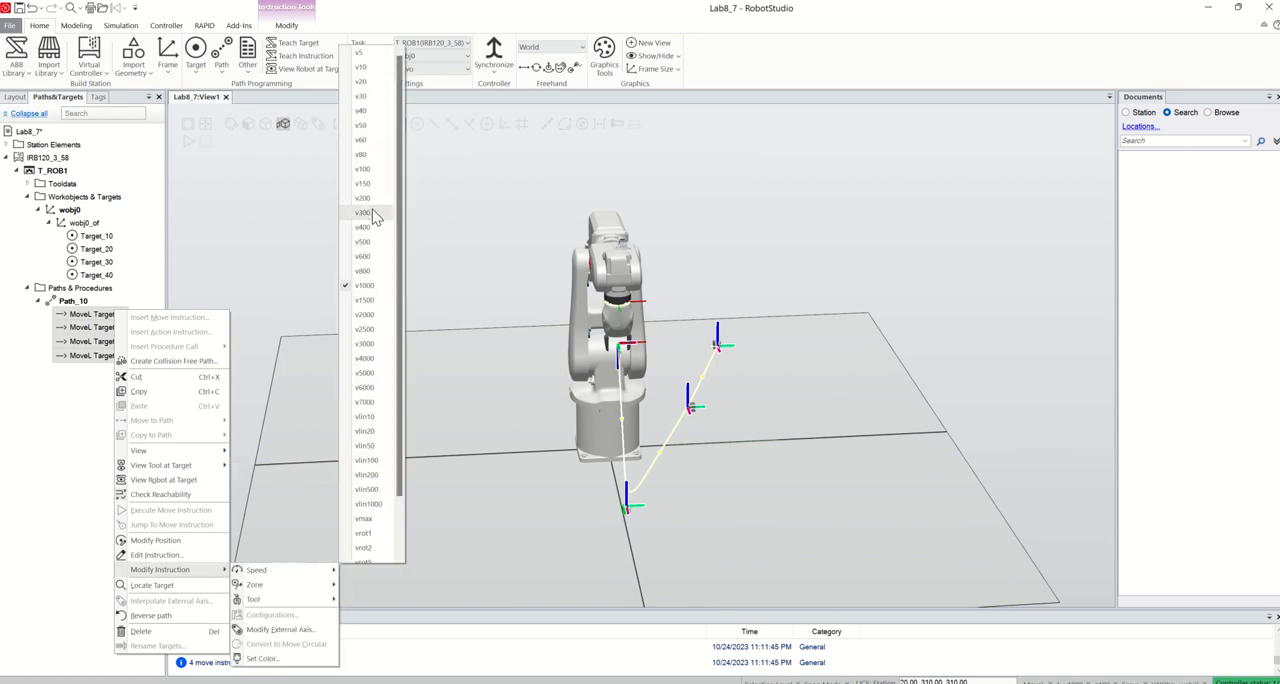
pyautogui.click(364, 171)
# Set the zone of all four MoveL instructions in Path_10 to z0
pyautogui.rightClick(108, 316)
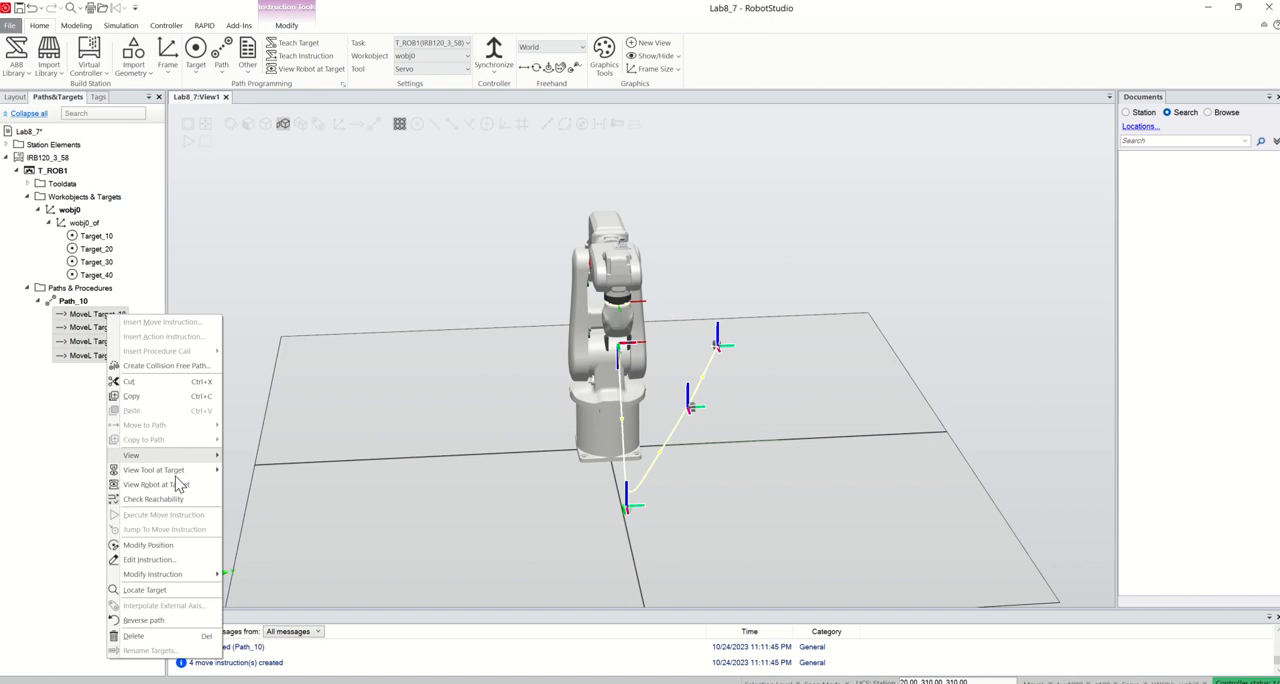
pyautogui.moveTo(200, 575)
pyautogui.moveTo(300, 590)
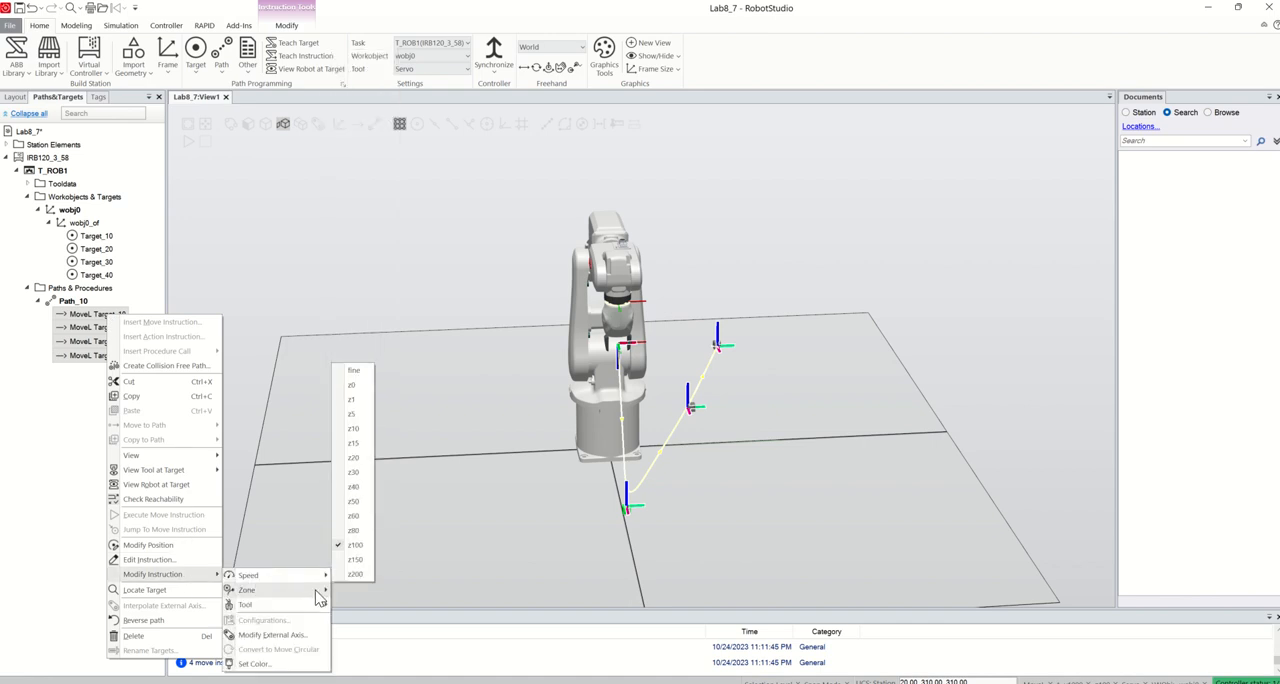
pyautogui.click(358, 386)
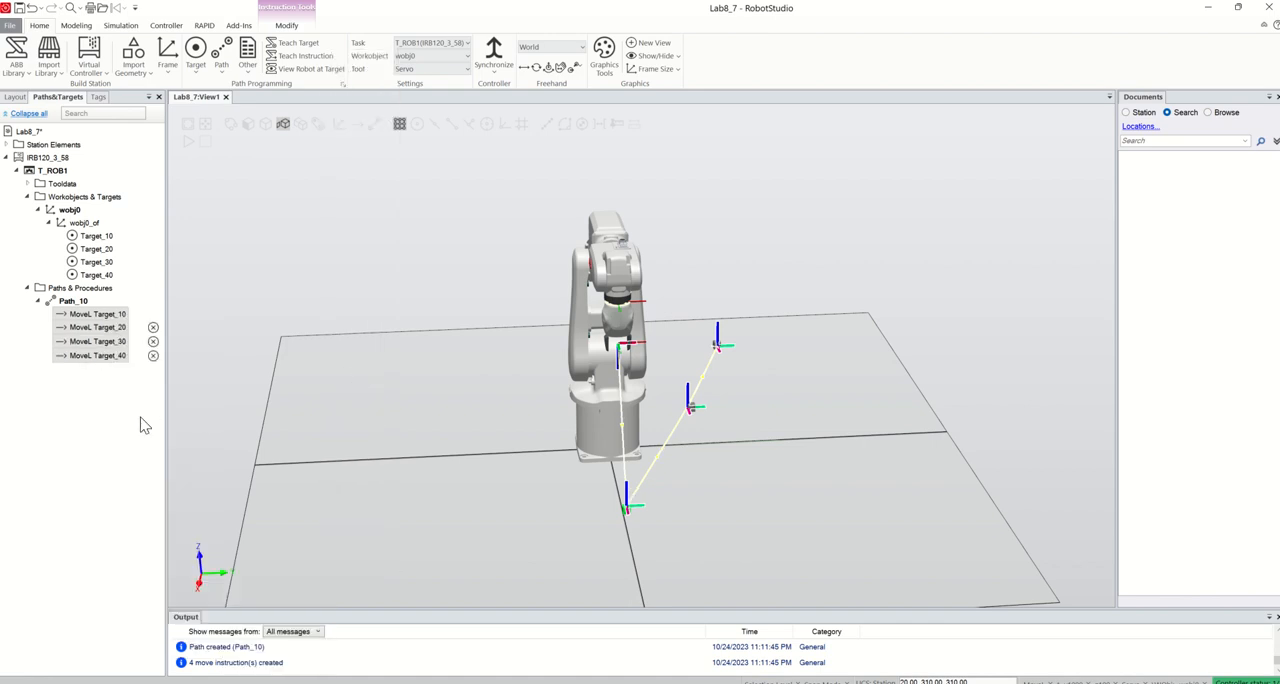
pyautogui.click(106, 409)
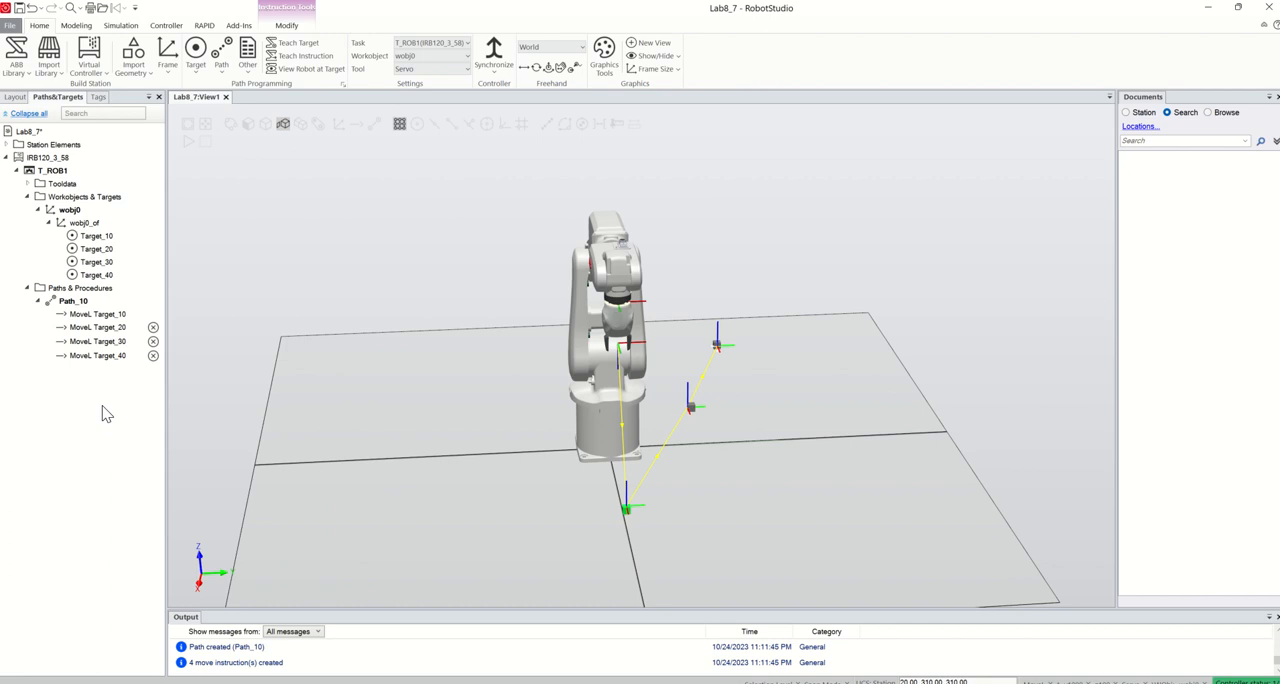
# Try to move the robot along Path_10 and examine the target frames' orientations
pyautogui.click(73, 301)
pyautogui.rightClick(81, 303)
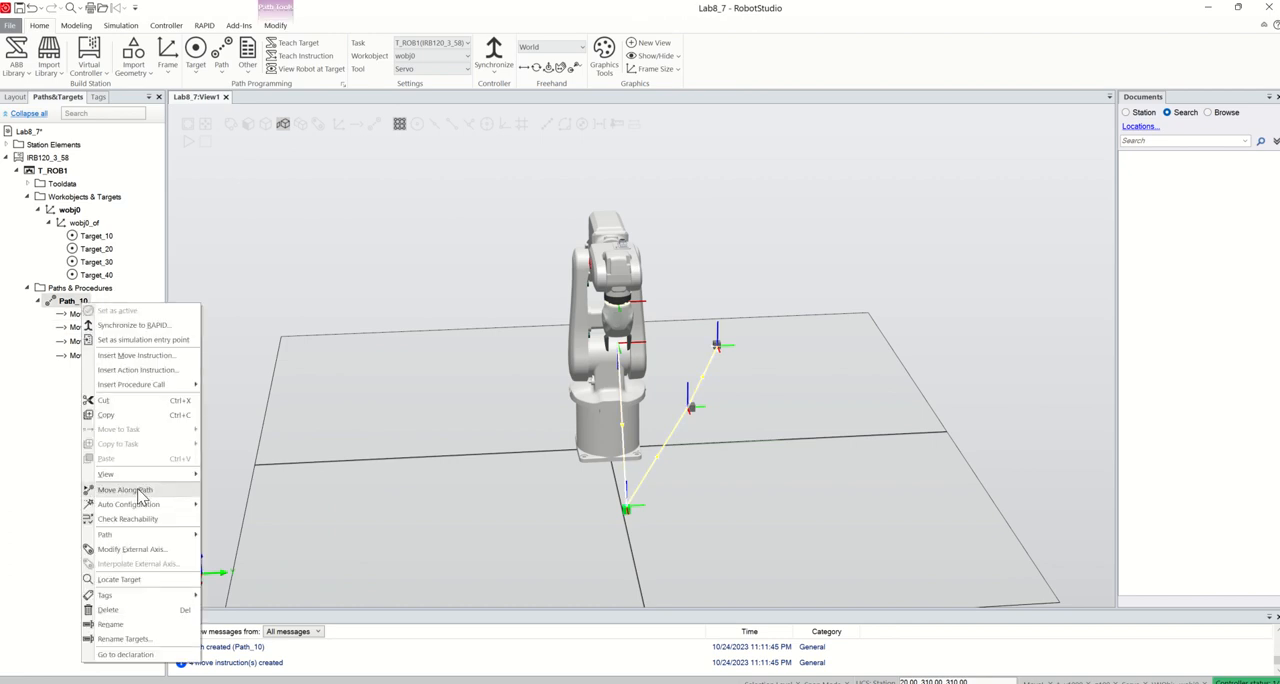
pyautogui.click(127, 489)
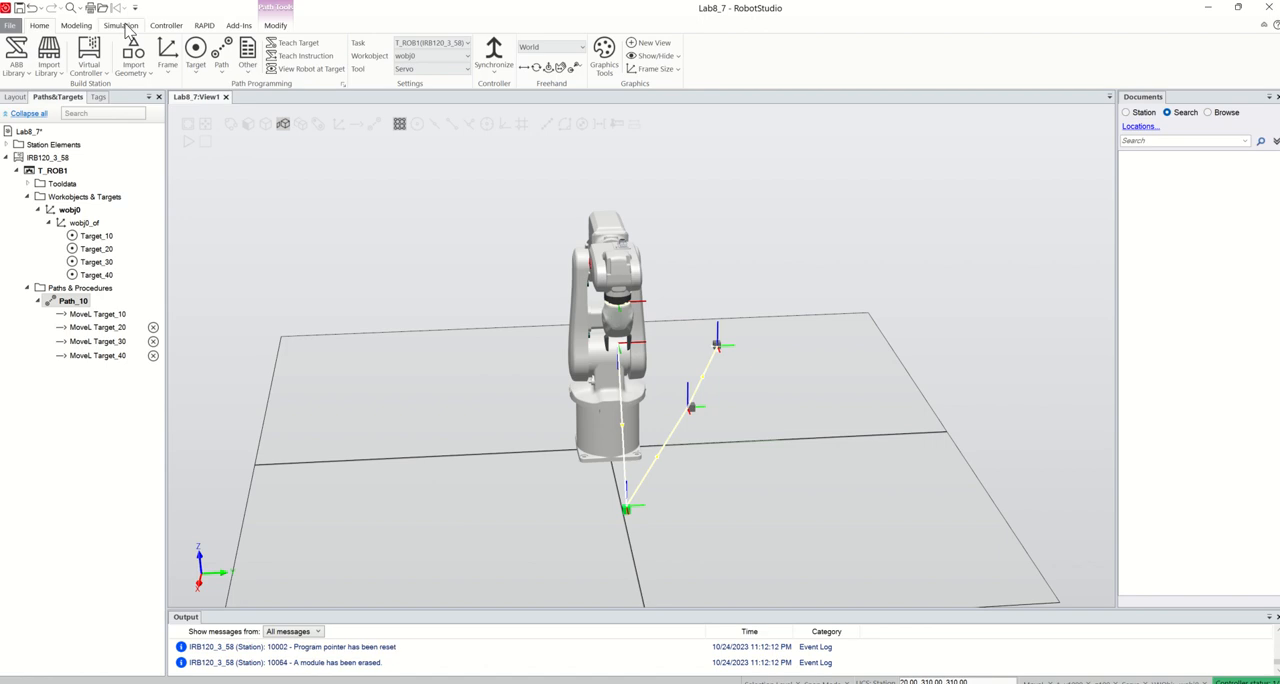
pyautogui.click(510, 404)
pyautogui.scroll(-1, 664, 432)
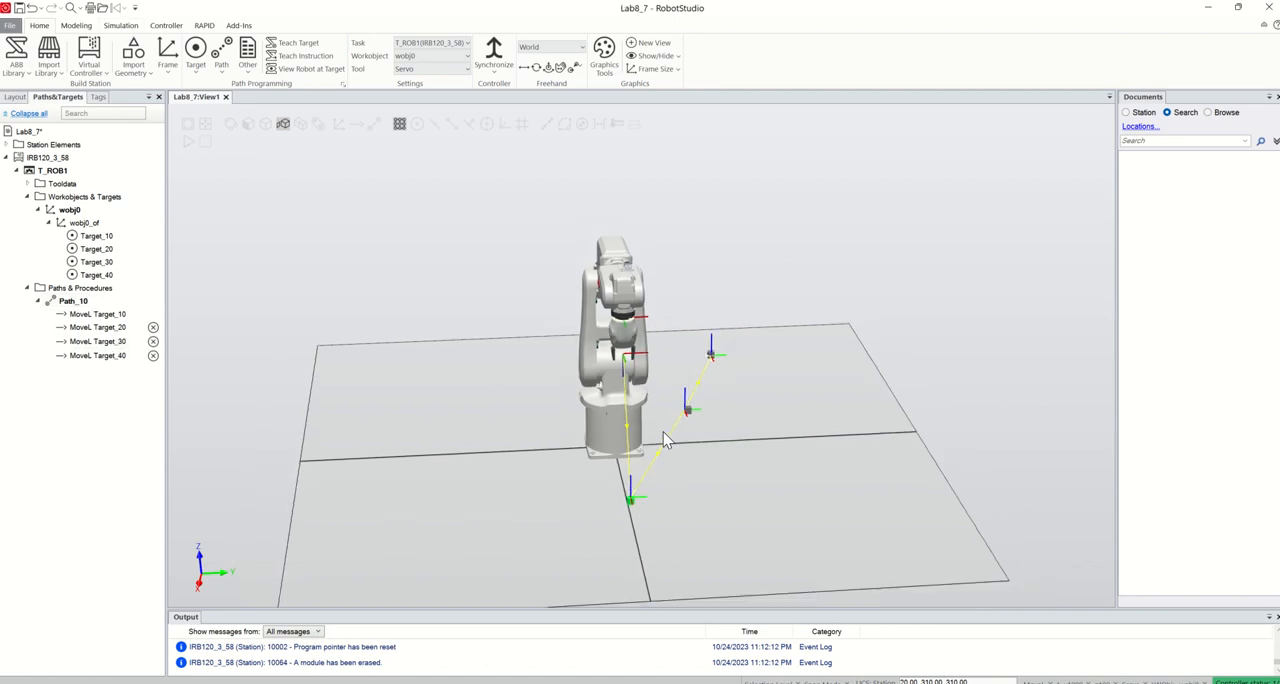
pyautogui.scroll(3, 664, 432)
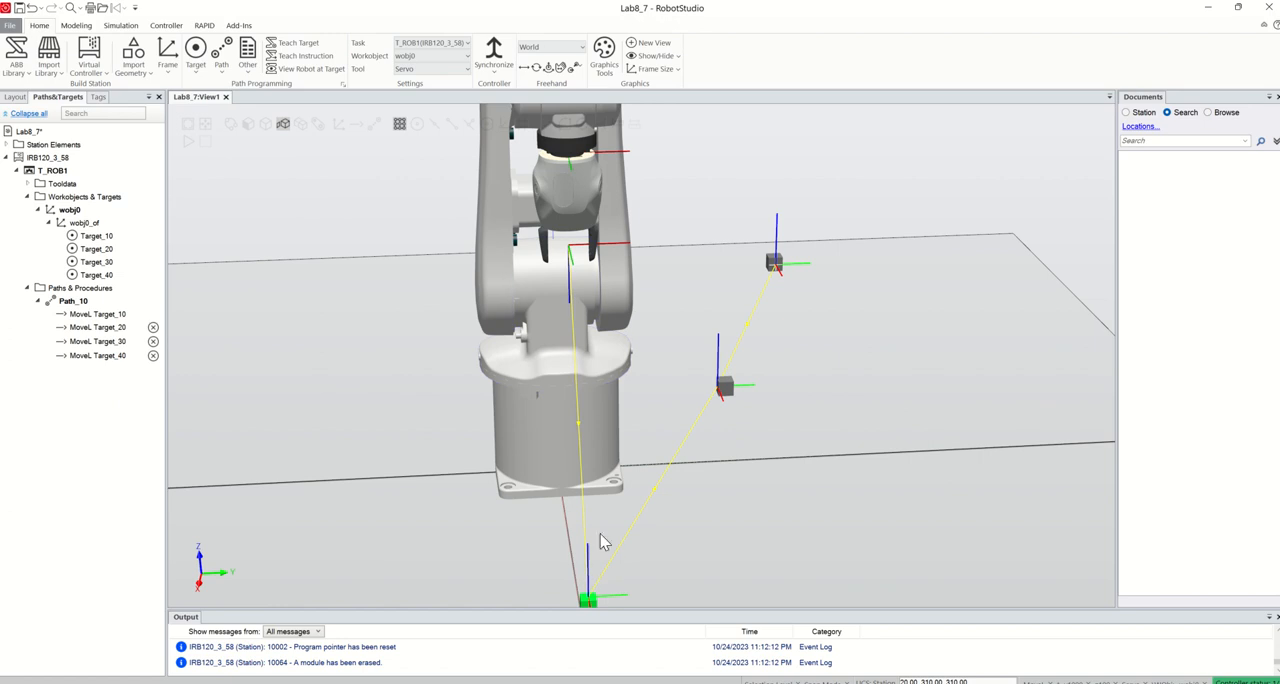
pyautogui.scroll(-4, 664, 503)
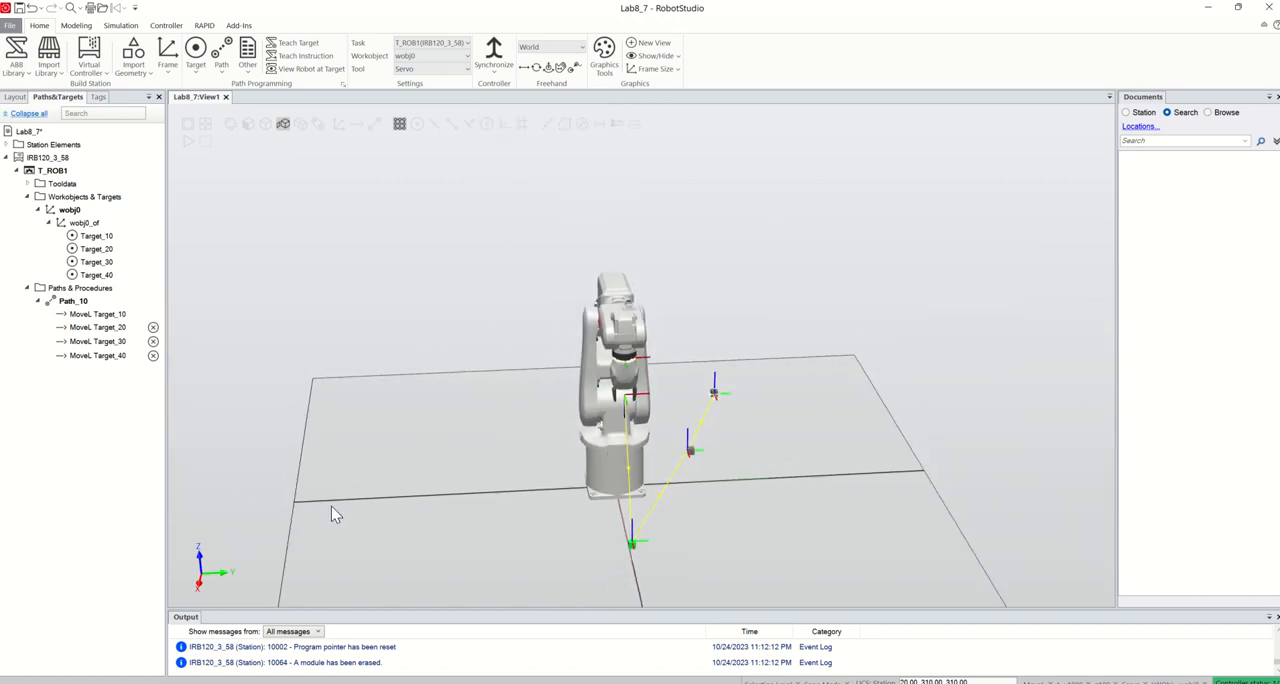
# Rotate Target_20 in its local frame by 180 degrees about Y and by 90 degrees about Z
pyautogui.rightClick(100, 254)
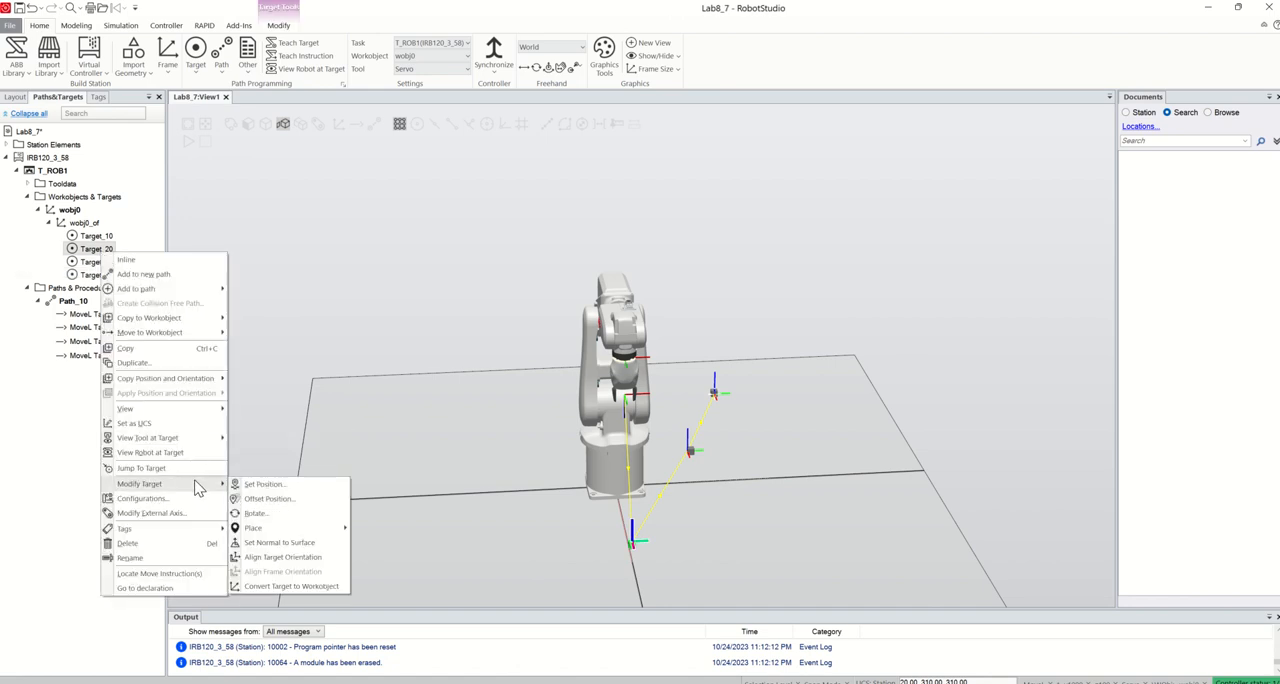
pyautogui.click(262, 514)
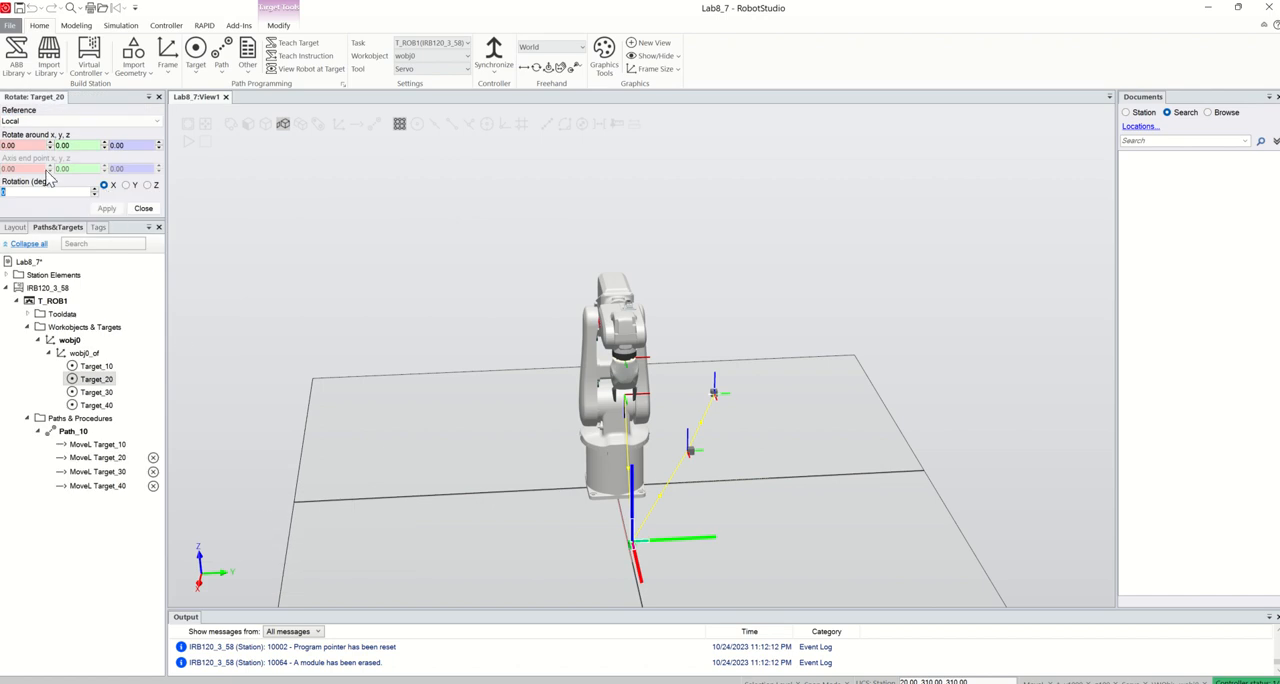
pyautogui.click(125, 185)
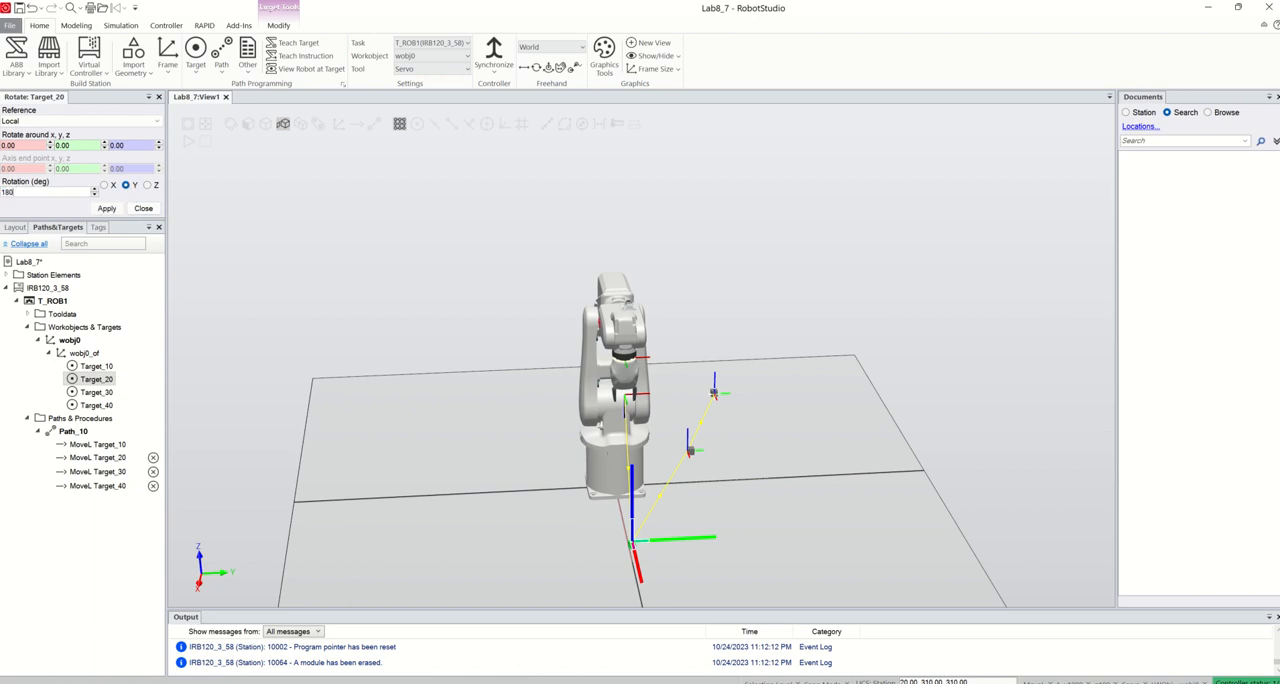
pyautogui.click(107, 208)
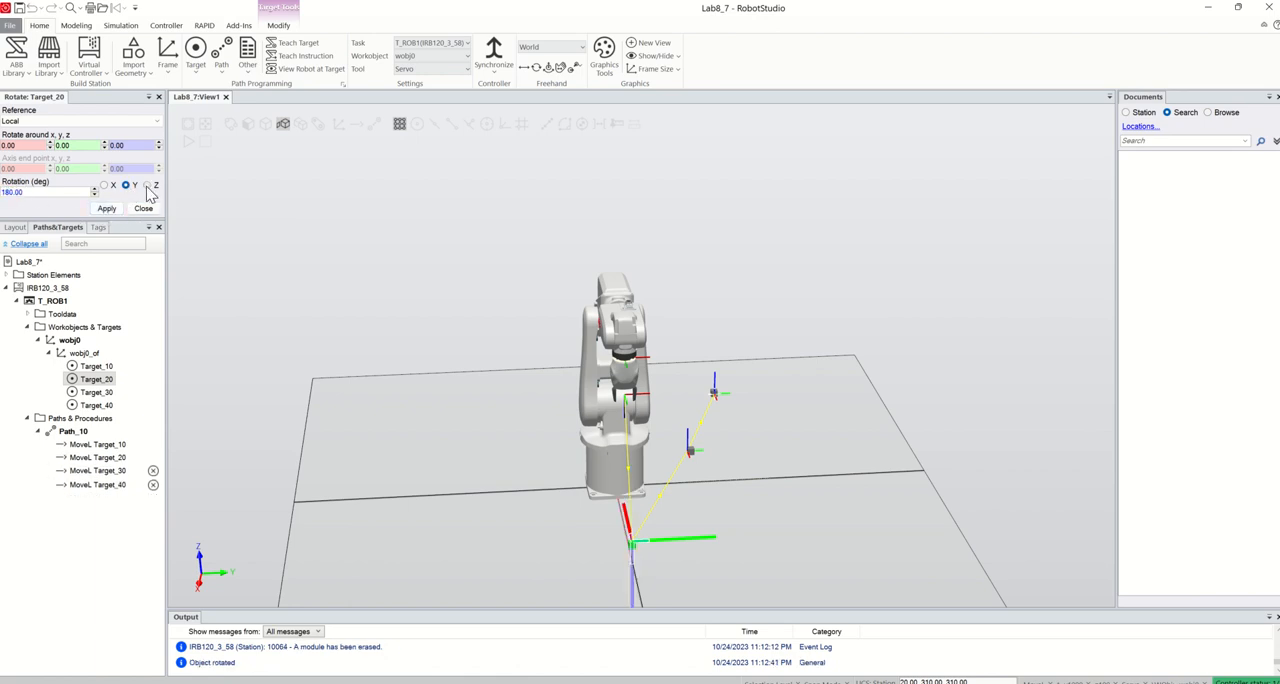
pyautogui.moveTo(17, 194); pyautogui.dragTo(5, 196)
pyautogui.write('90')
pyautogui.click(107, 208)
# View the robot at Target_20 and check how the gripper fingers meet the green box
pyautogui.scroll(-3, 329, 435)
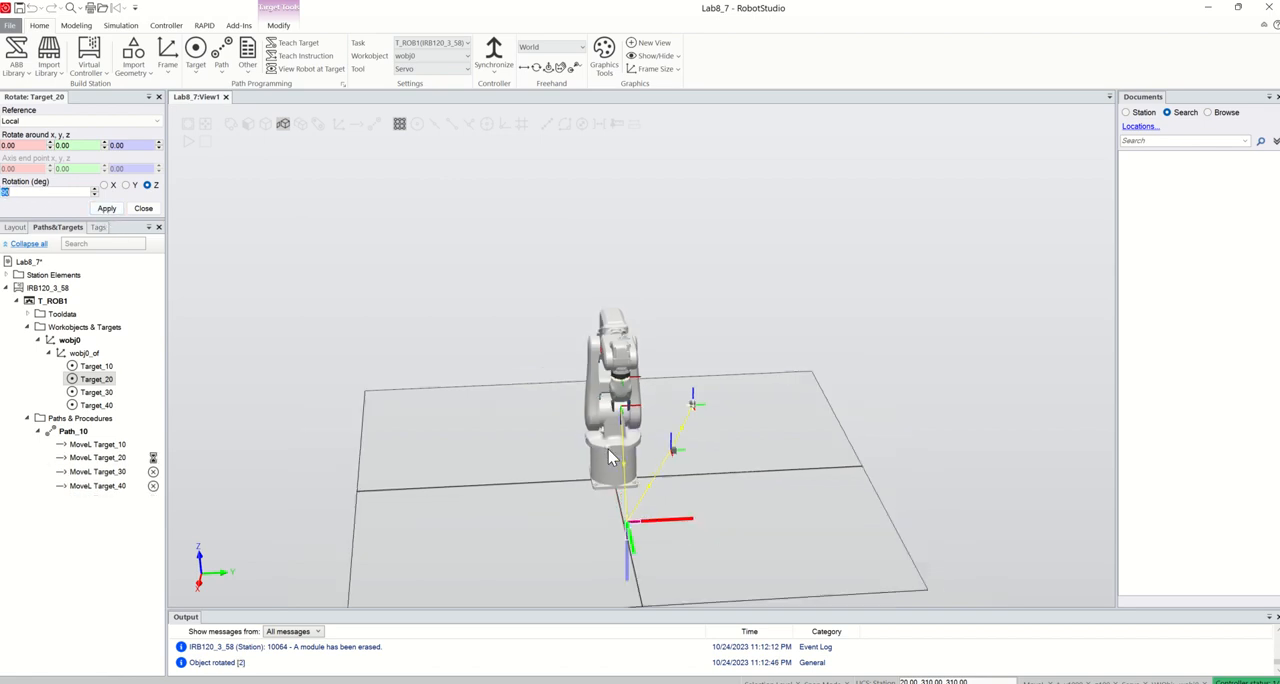
pyautogui.rightClick(107, 380)
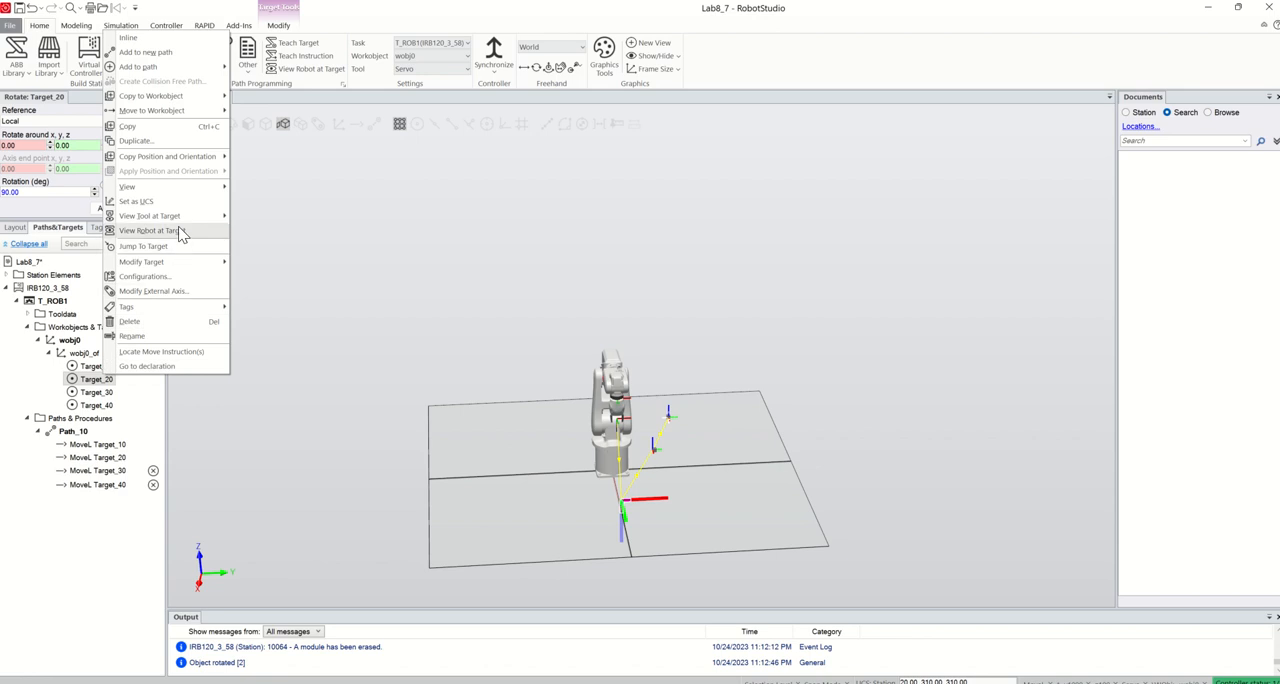
pyautogui.click(168, 232)
pyautogui.scroll(5, 617, 524)
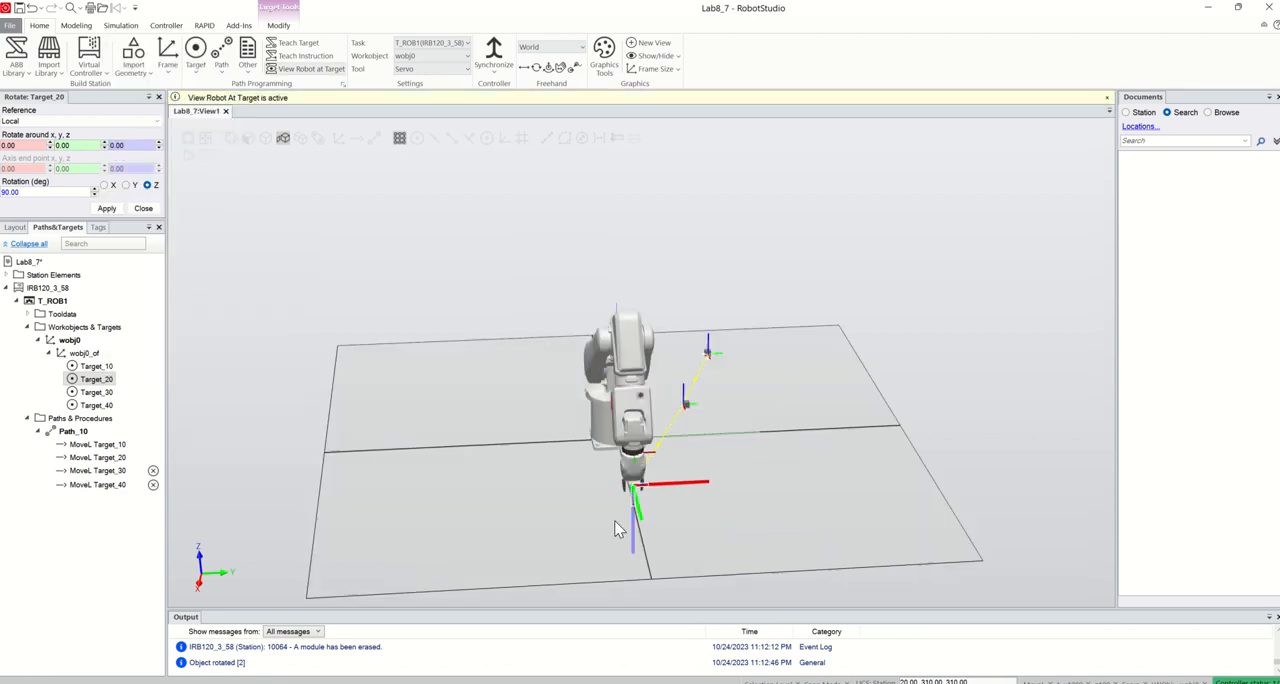
pyautogui.scroll(3, 630, 510)
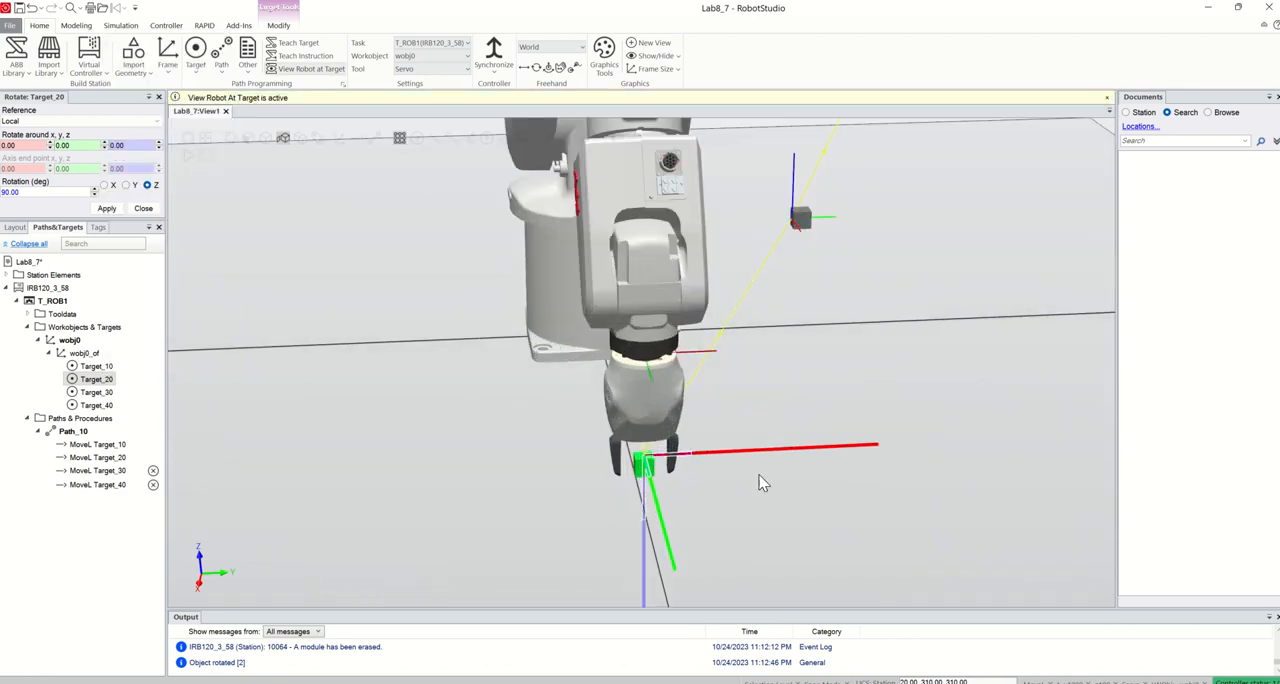
# Rotate Target_30 by 180 degrees about its local Y axis
pyautogui.click(100, 393)
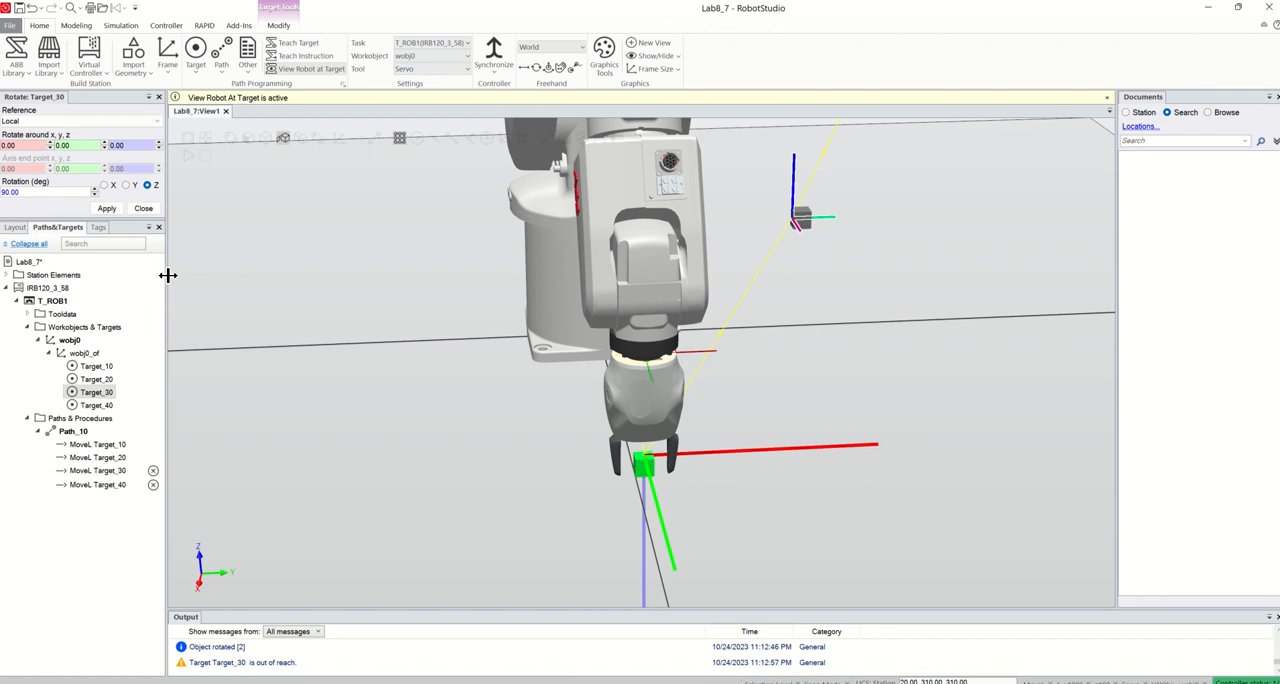
pyautogui.doubleClick(36, 192)
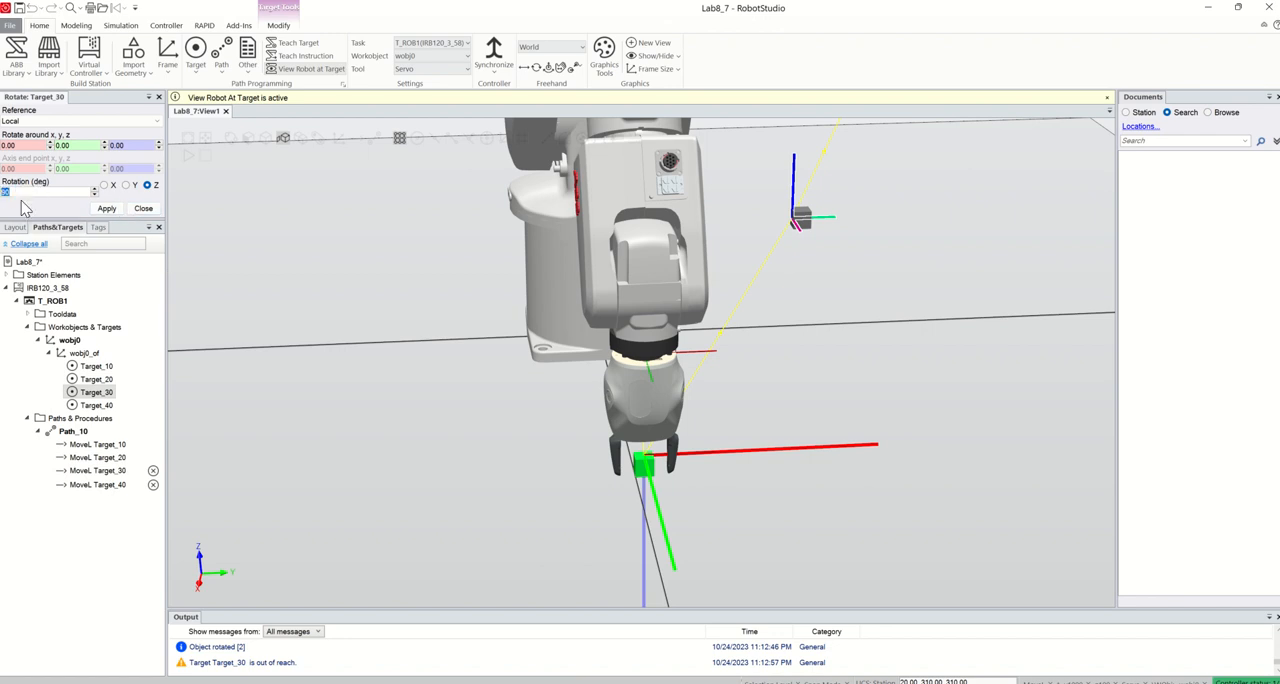
pyautogui.write('18')
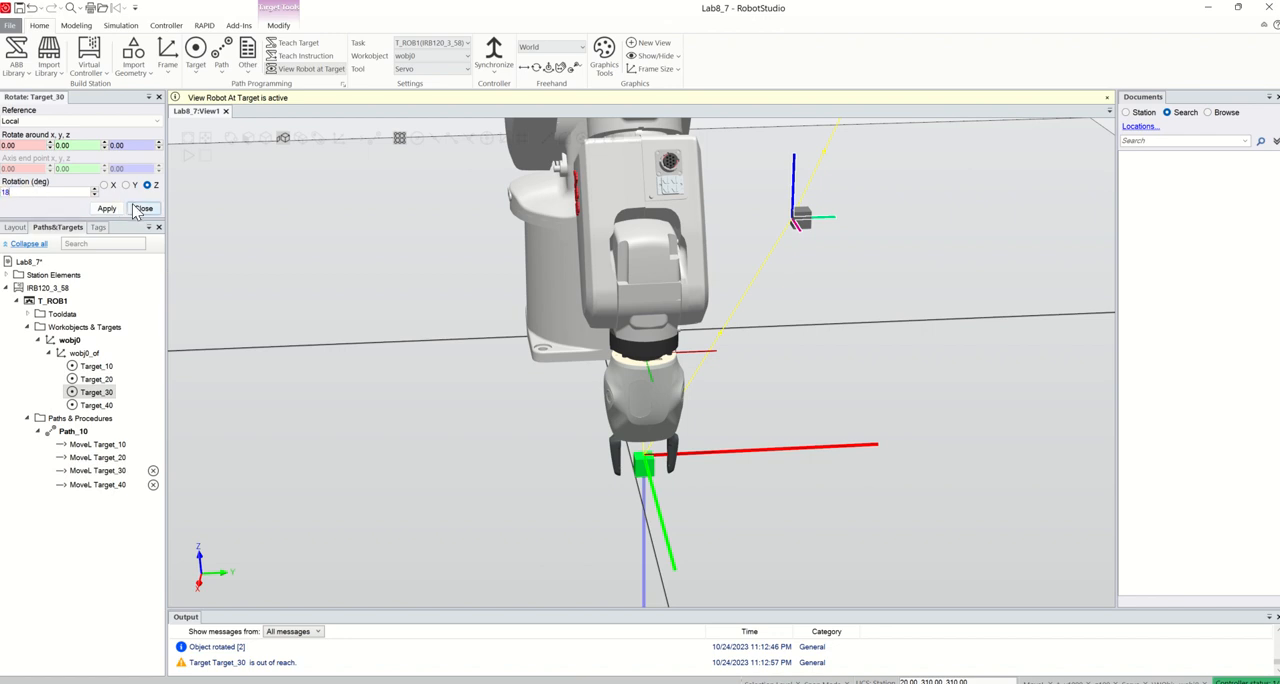
pyautogui.write('0')
pyautogui.click(125, 185)
pyautogui.click(107, 208)
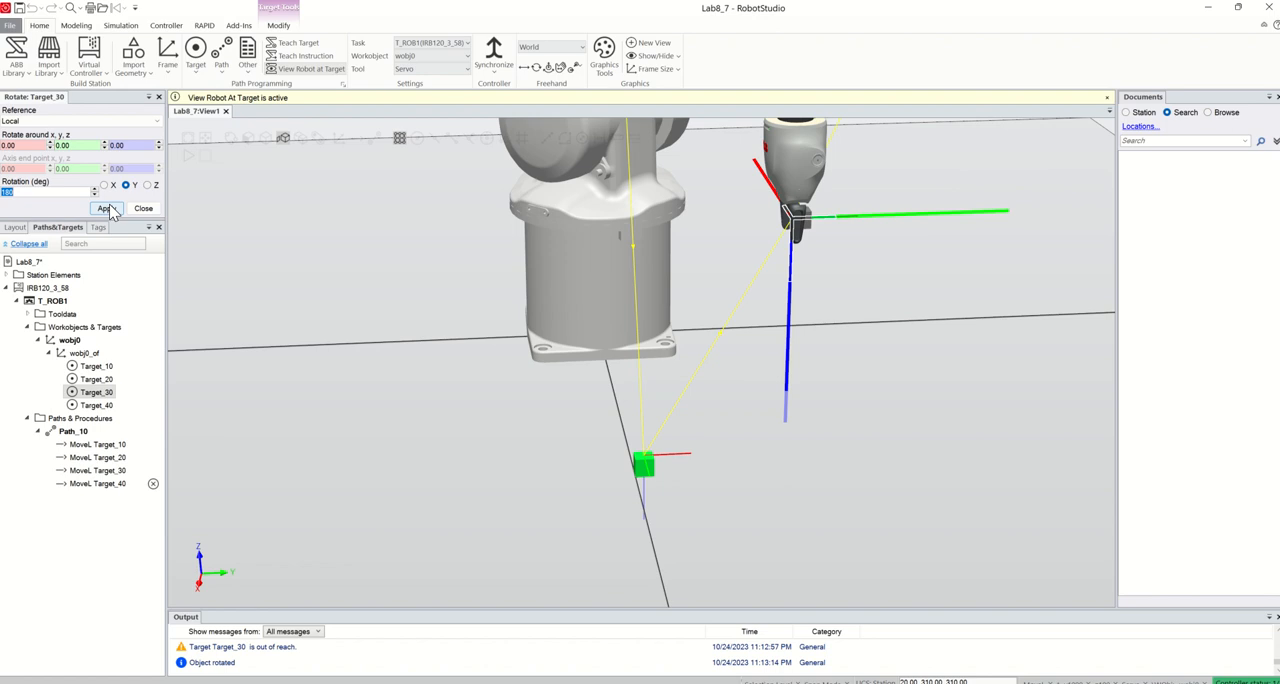
# Rotate Target_30 by -90 degrees about its local X axis and check the gripper's approach to the box
pyautogui.click(112, 186)
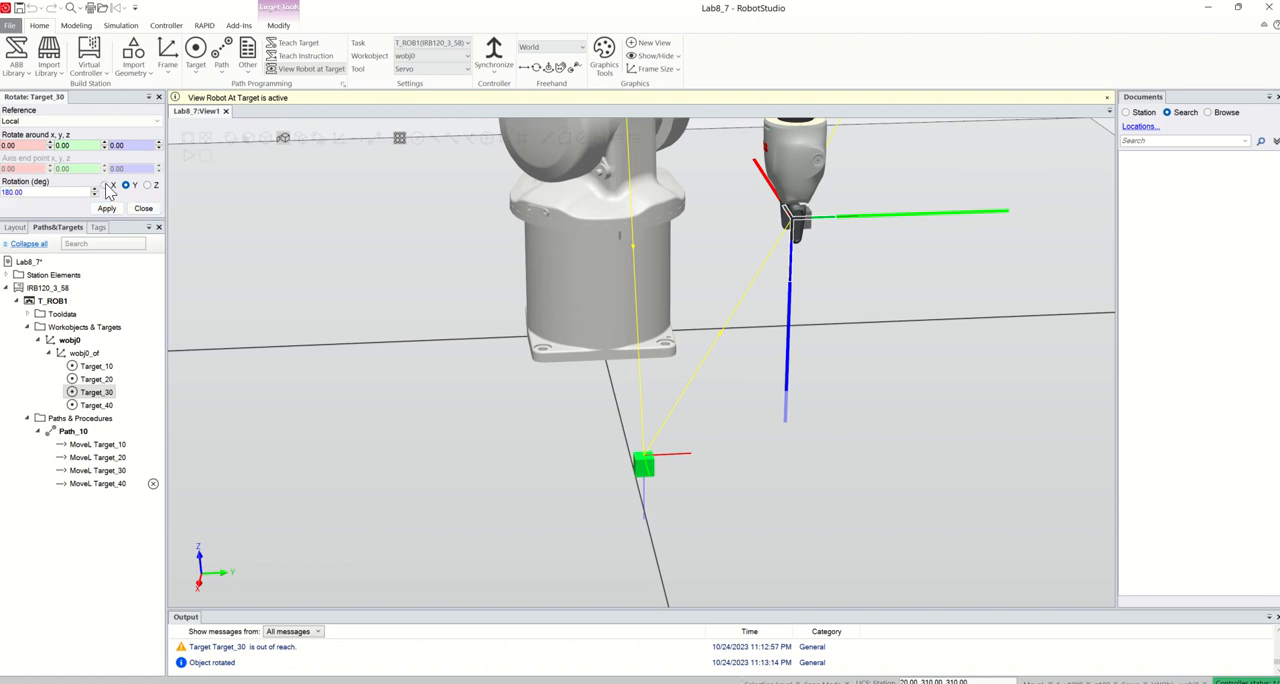
pyautogui.write('-90')
pyautogui.click(107, 208)
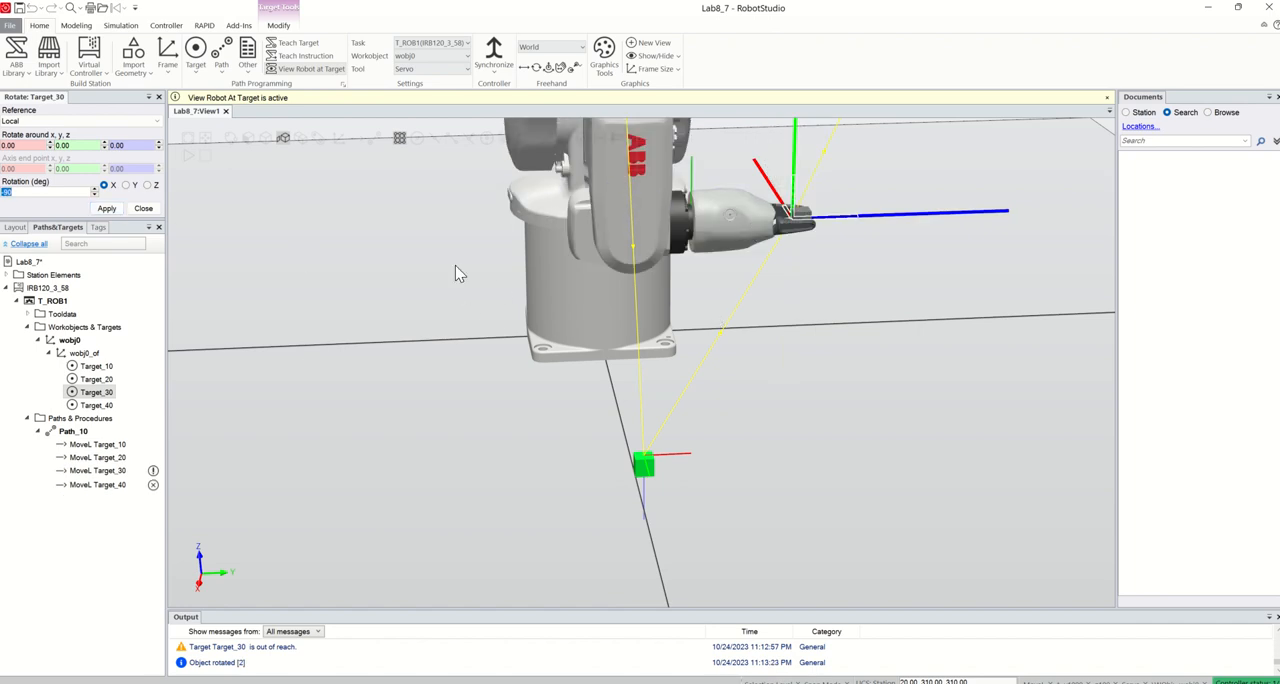
pyautogui.scroll(-3, 1069, 376)
pyautogui.scroll(-3, 921, 282)
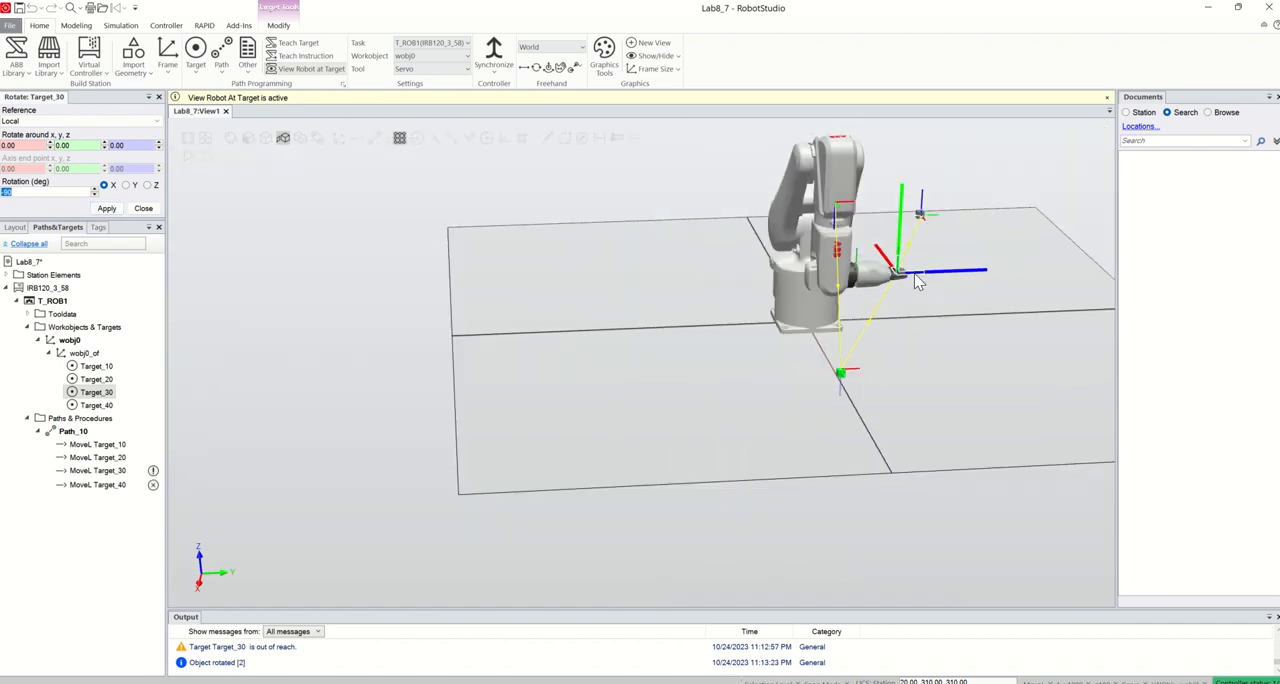
pyautogui.scroll(5, 982, 221)
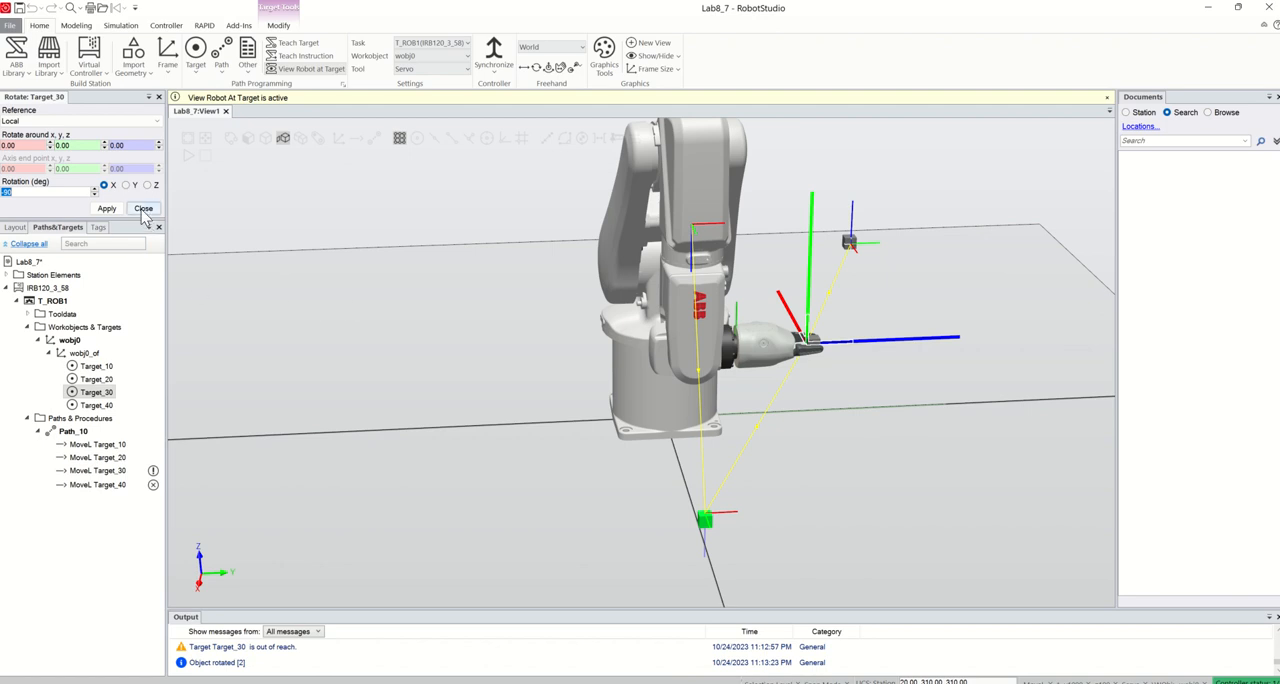
# Rotate Target_40 by 180 degrees about its local Y axis
pyautogui.click(98, 406)
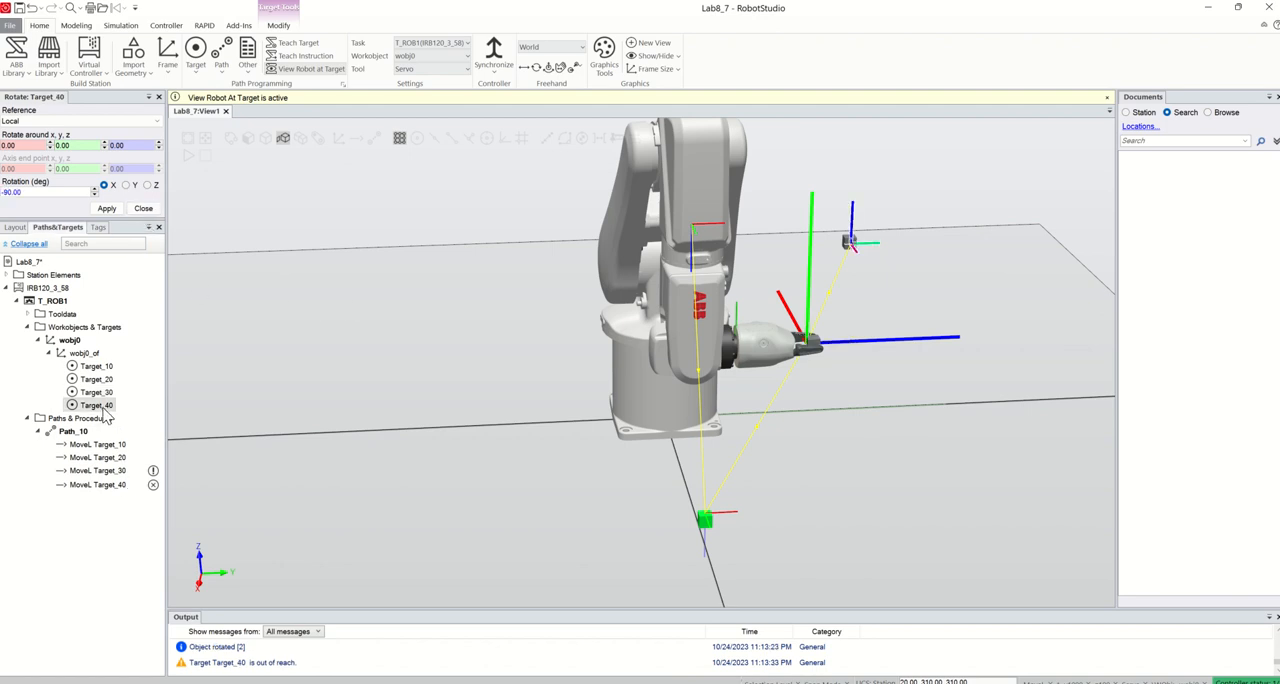
pyautogui.click(127, 186)
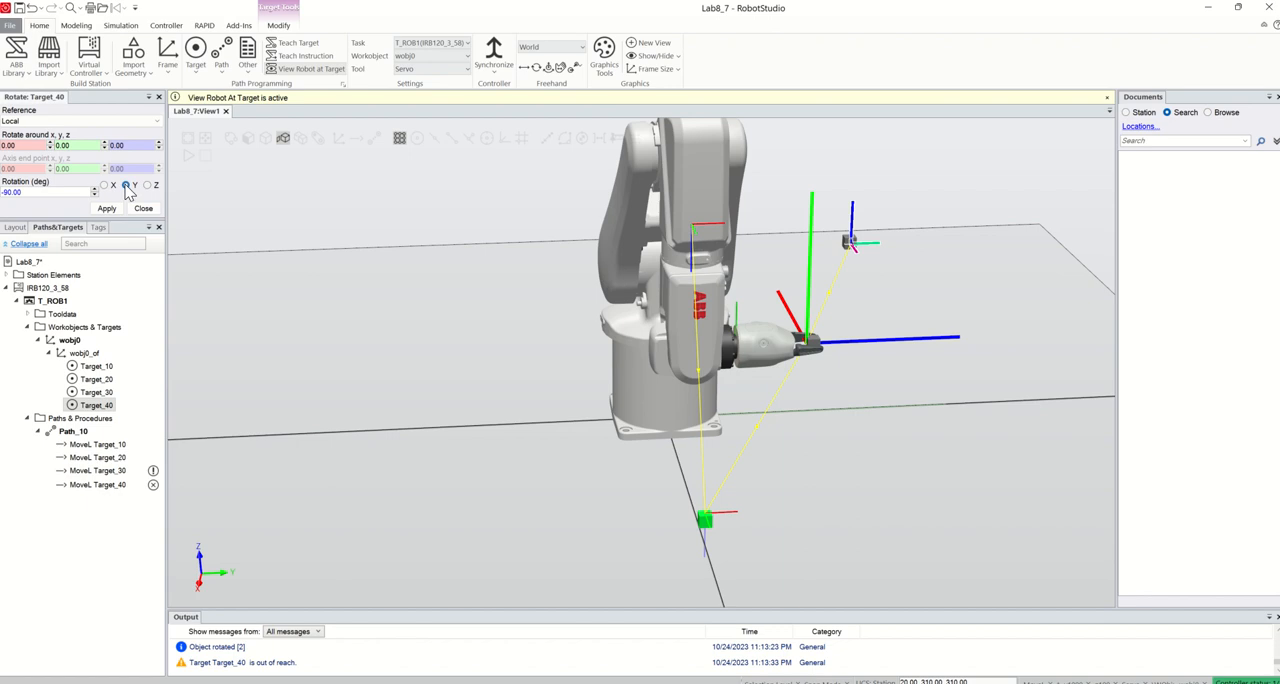
pyautogui.click(47, 194)
pyautogui.write('10')
pyautogui.write('8')
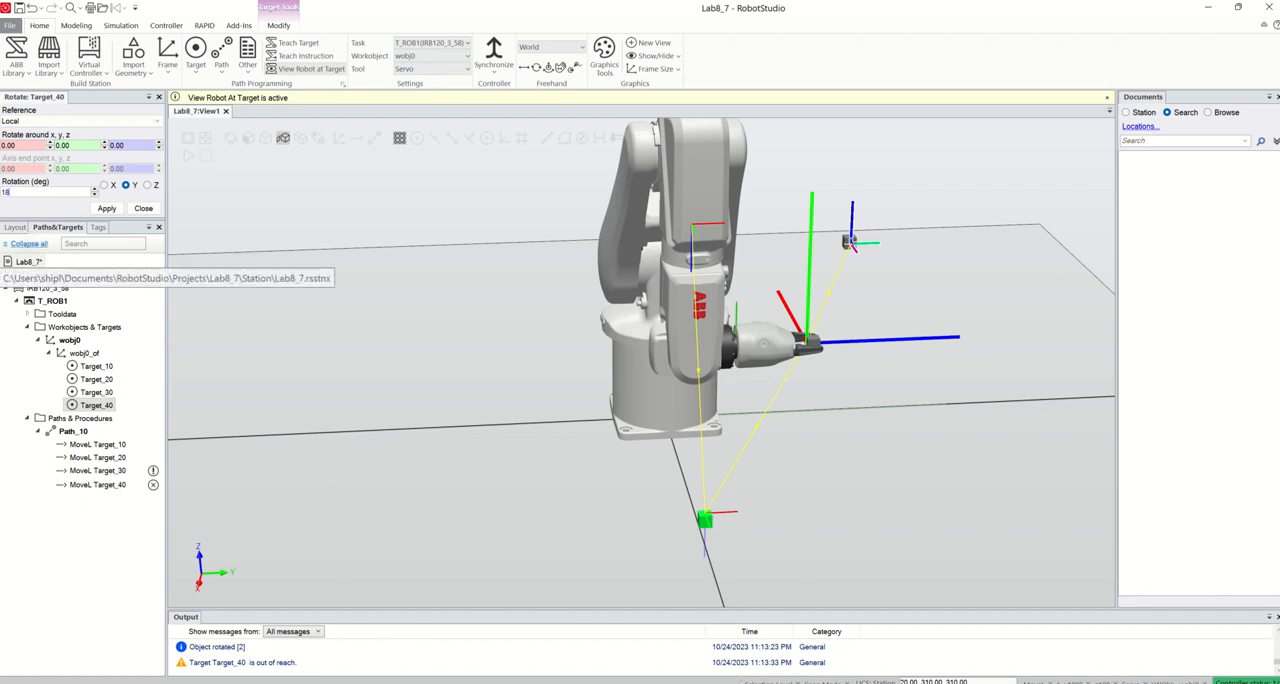
pyautogui.write('0')
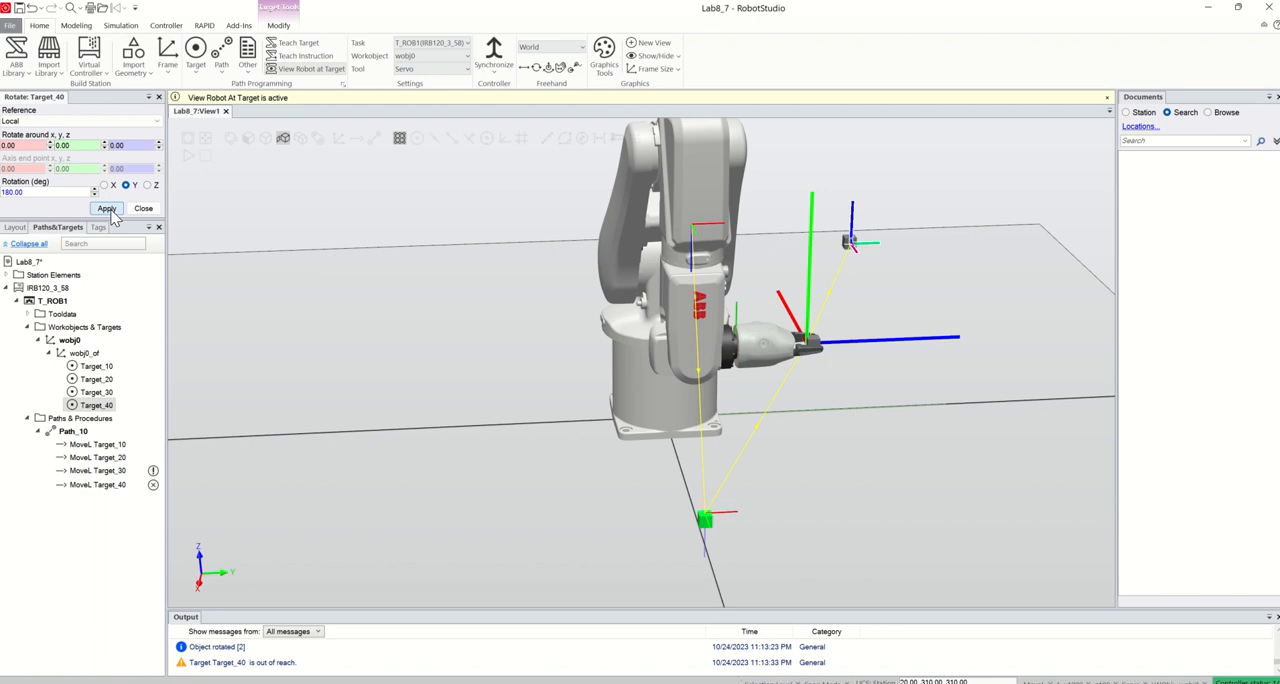
pyautogui.click(107, 208)
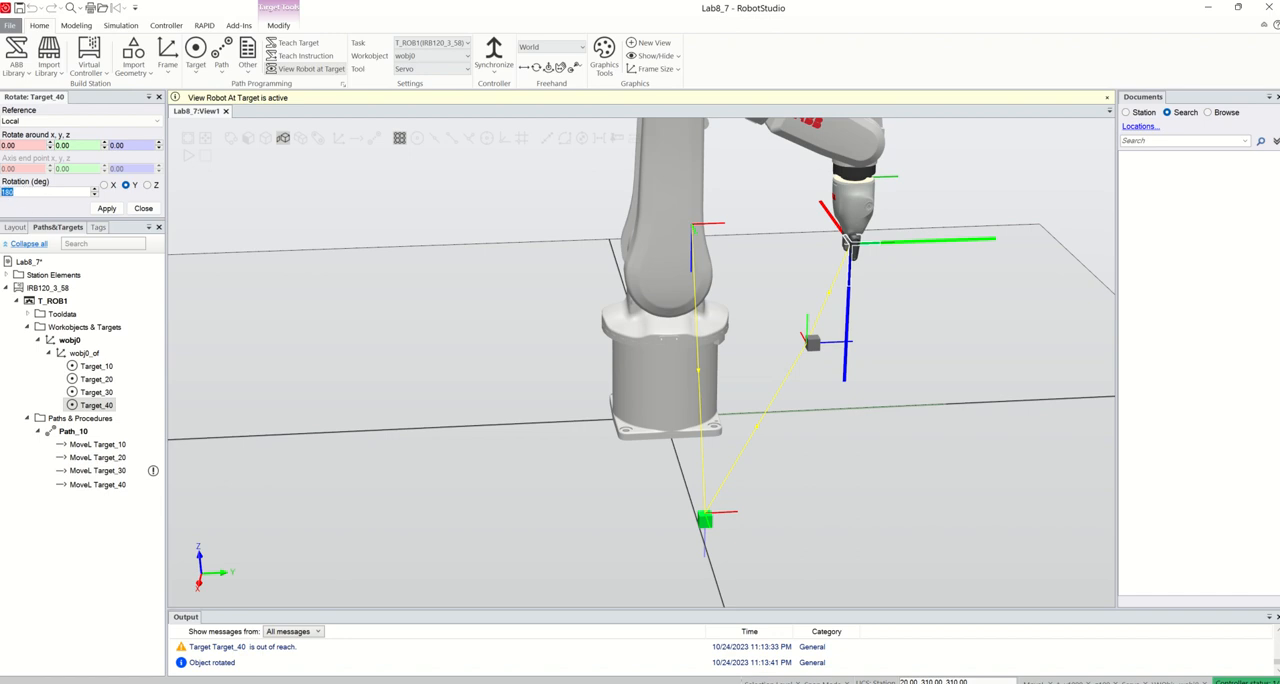
# Rotate Target_40 by a further -90 degrees about its local Y axis and finish rotating
pyautogui.write('-90')
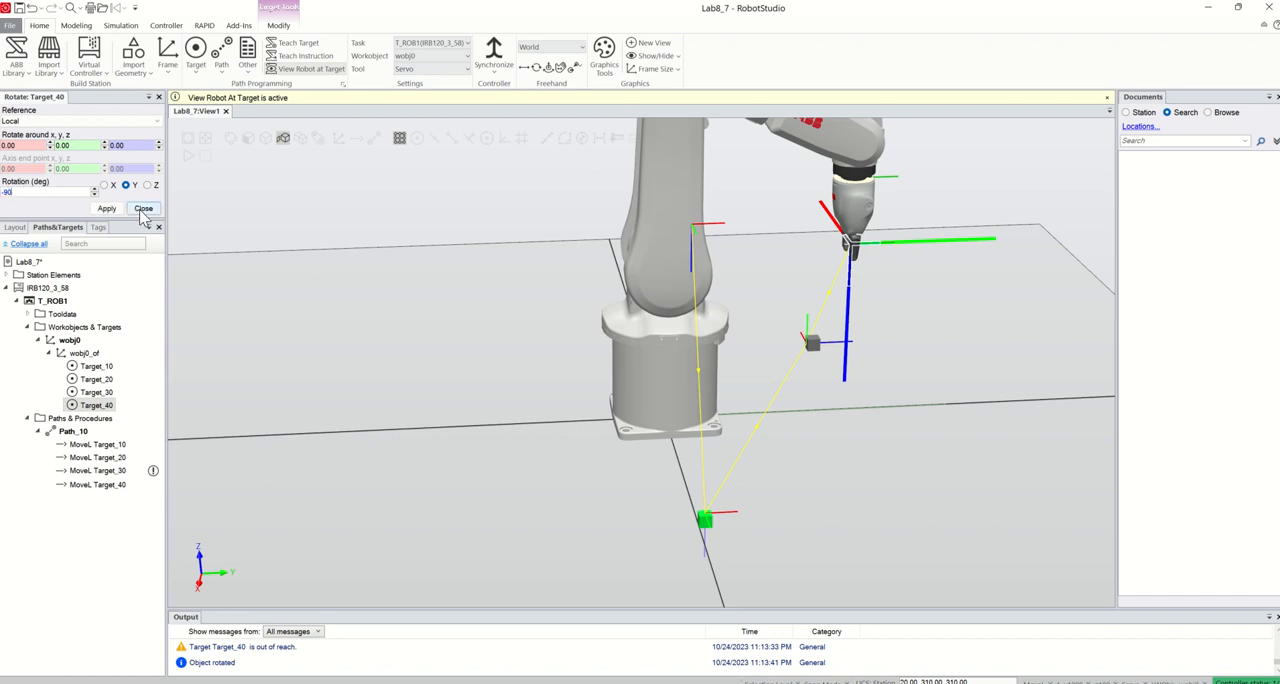
pyautogui.click(107, 208)
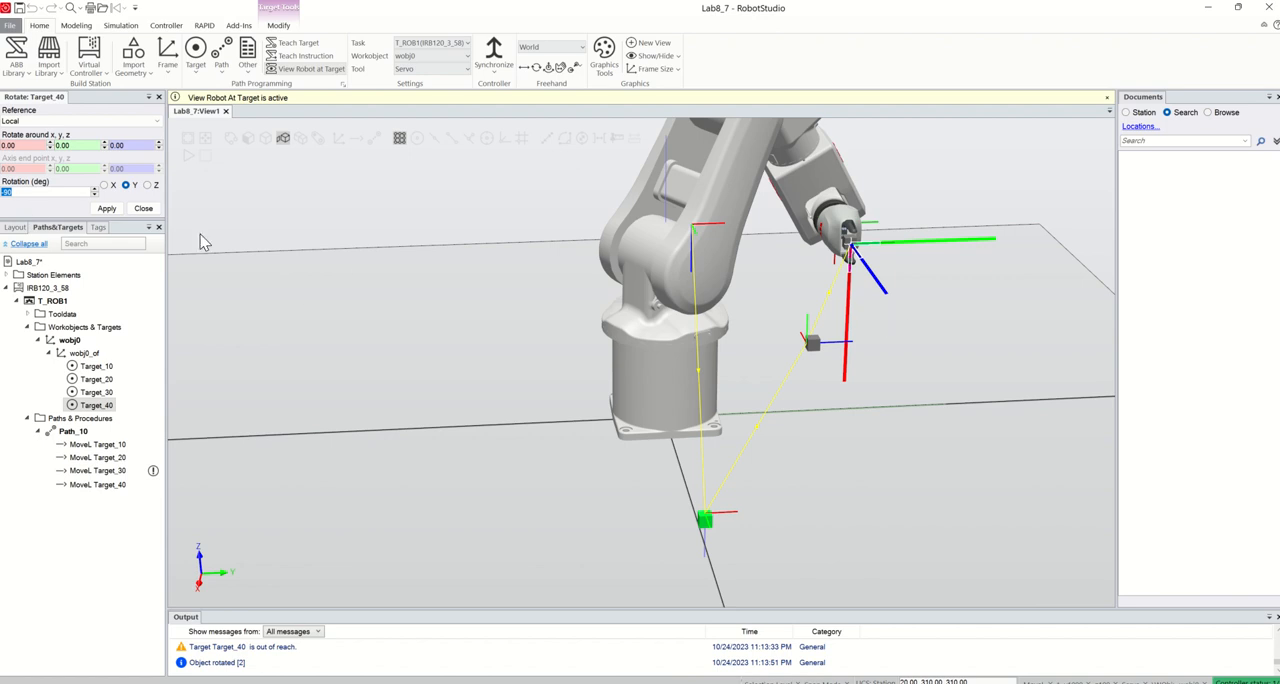
pyautogui.click(143, 209)
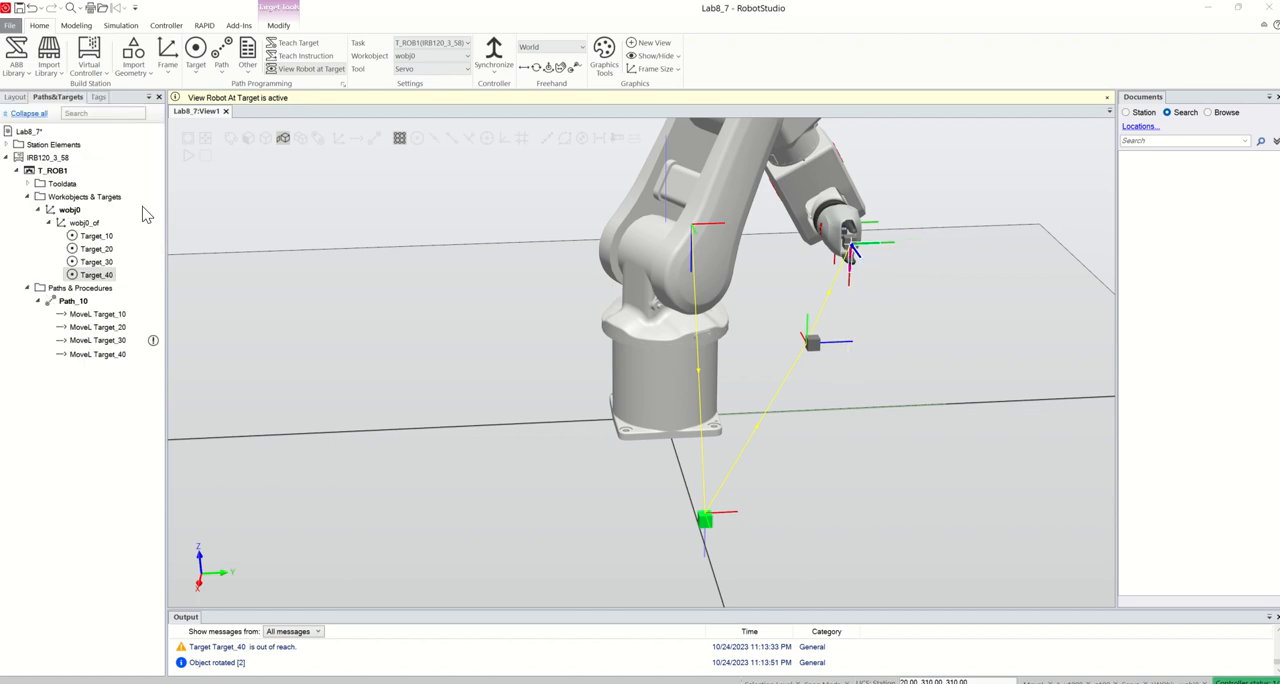
# Step through the four move instructions of Path_10 and check the robot's pose at each one
pyautogui.click(105, 314)
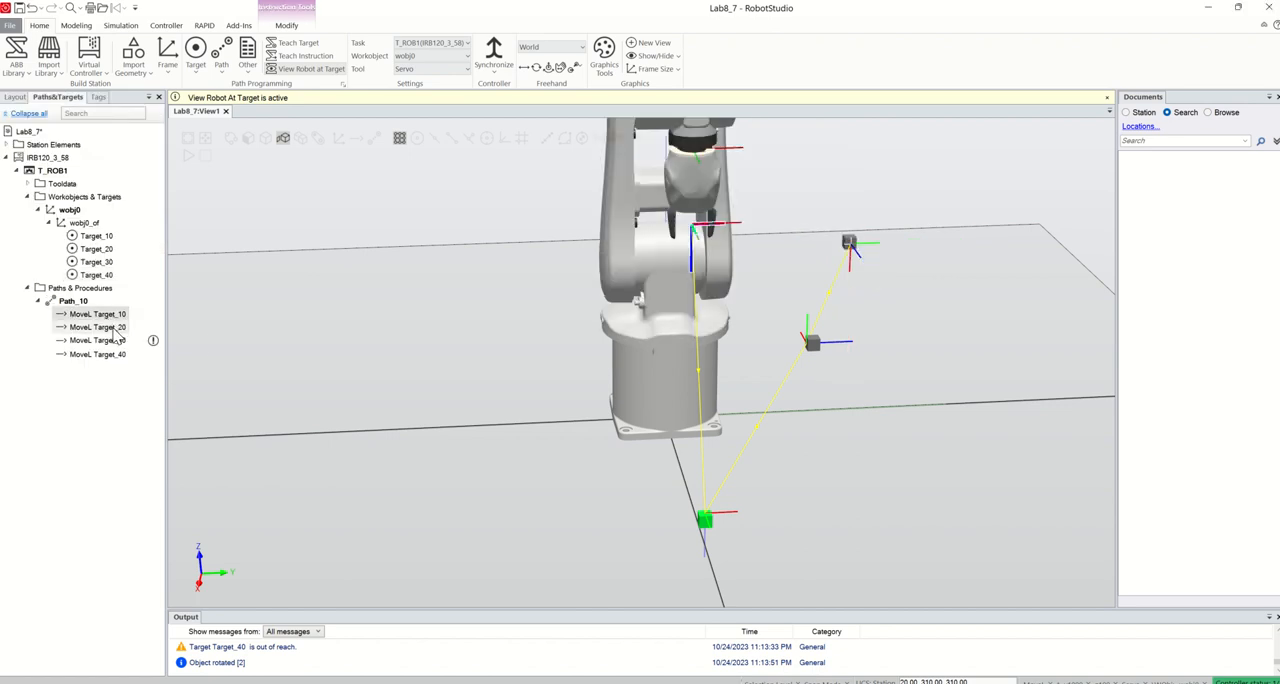
pyautogui.click(115, 331)
pyautogui.click(115, 340)
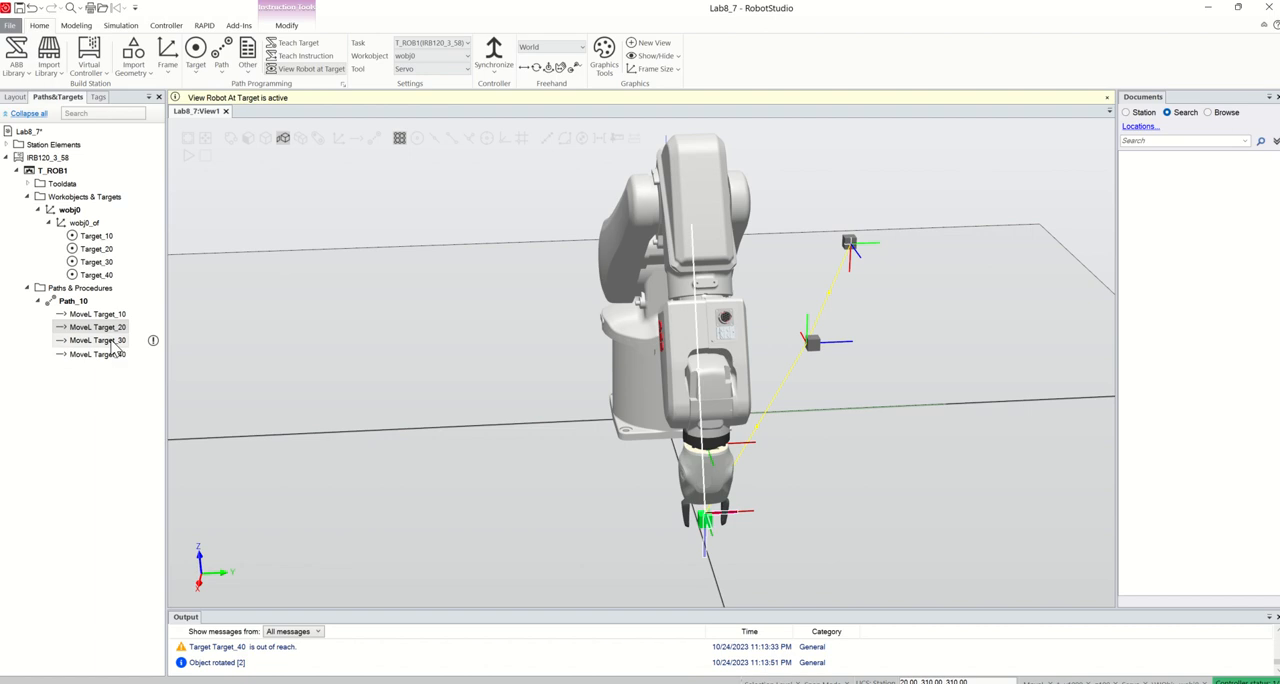
pyautogui.click(118, 355)
# Move the robot along Path_10 to test its motion through all the targets
pyautogui.rightClick(73, 303)
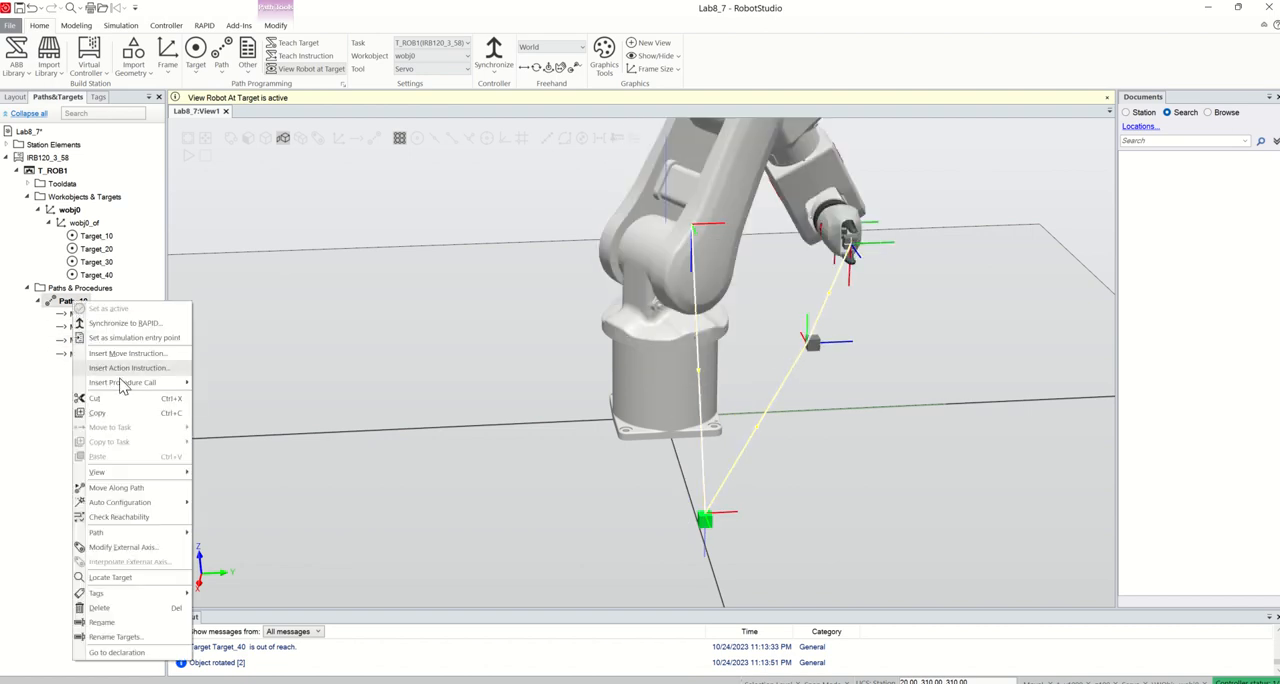
pyautogui.click(155, 497)
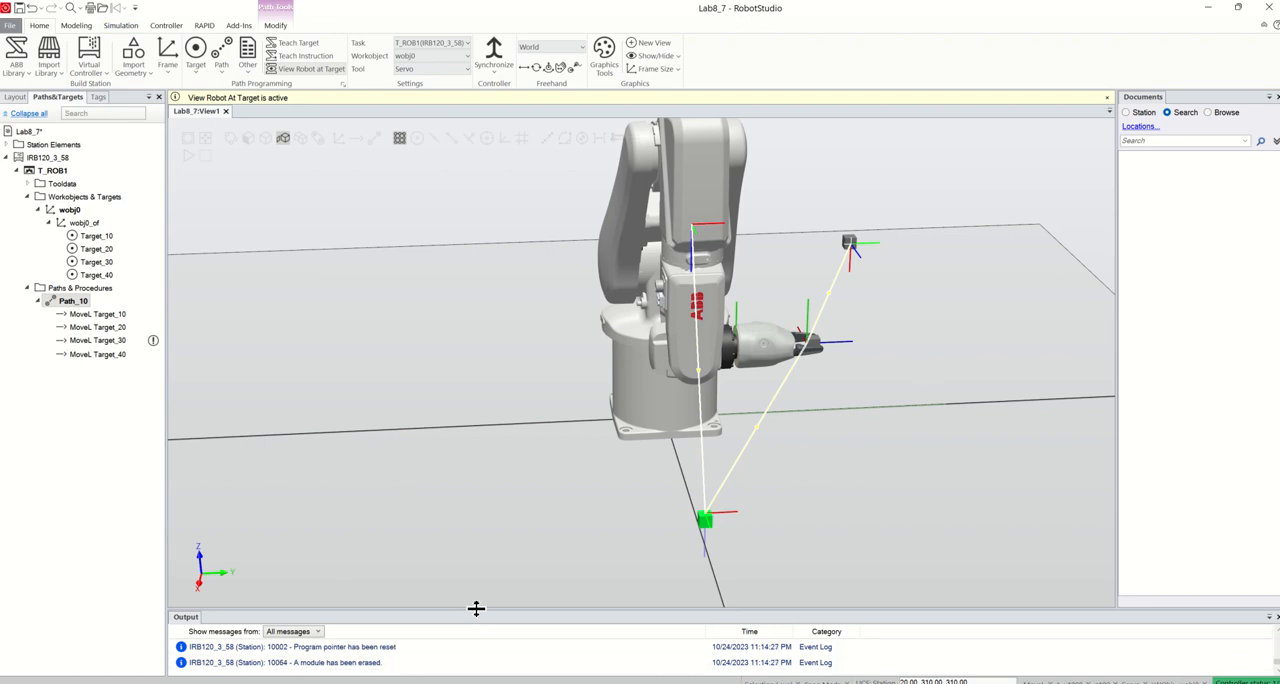
pyautogui.moveTo(477, 608)
pyautogui.mouseDown()
pyautogui.moveTo(469, 552)
pyautogui.moveTo(463, 615)
pyautogui.mouseUp()
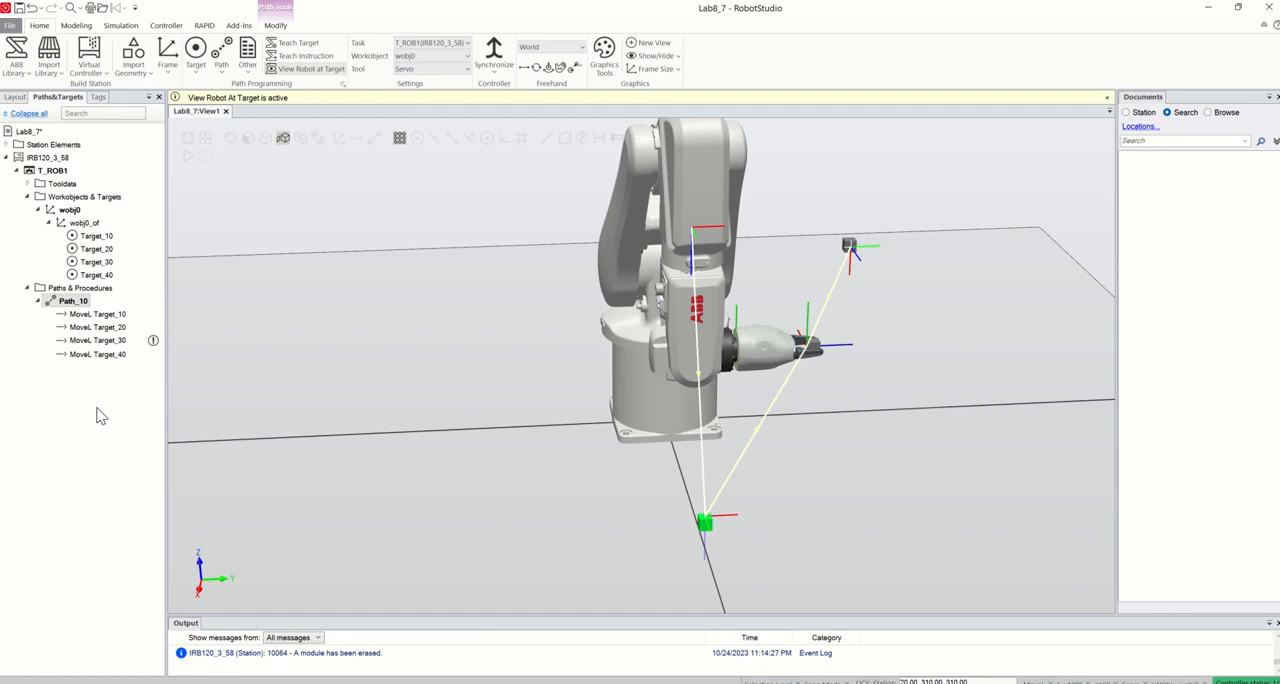
# Insert a move to Target_10 between the Target_30 and Target_40 moves of Path_10 and run the robot along the path
pyautogui.click(97, 238)
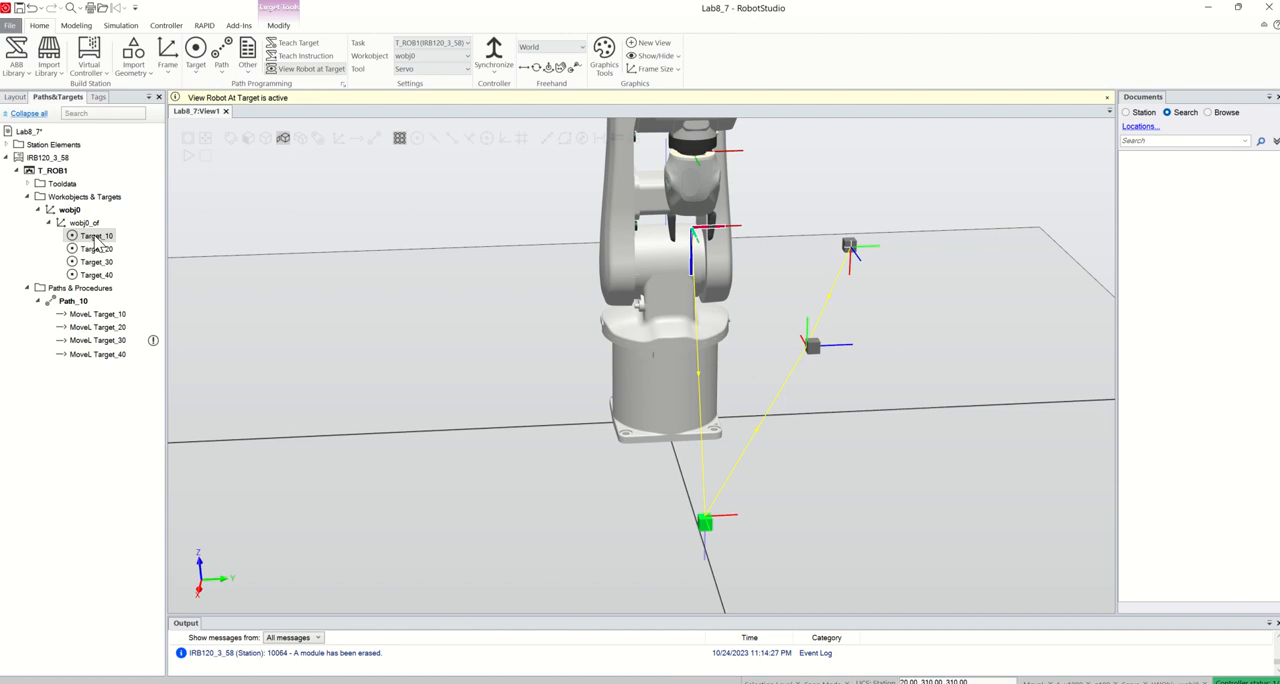
pyautogui.moveTo(97, 244); pyautogui.dragTo(109, 352)
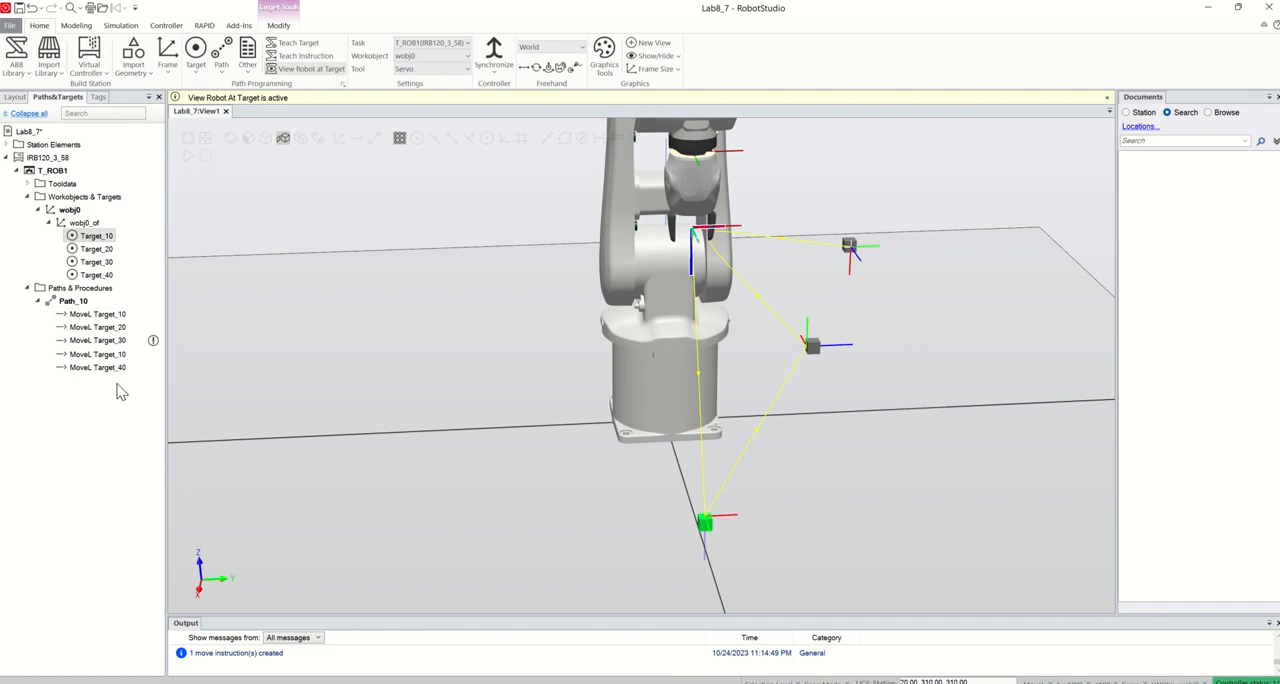
pyautogui.click(72, 301)
pyautogui.rightClick(76, 300)
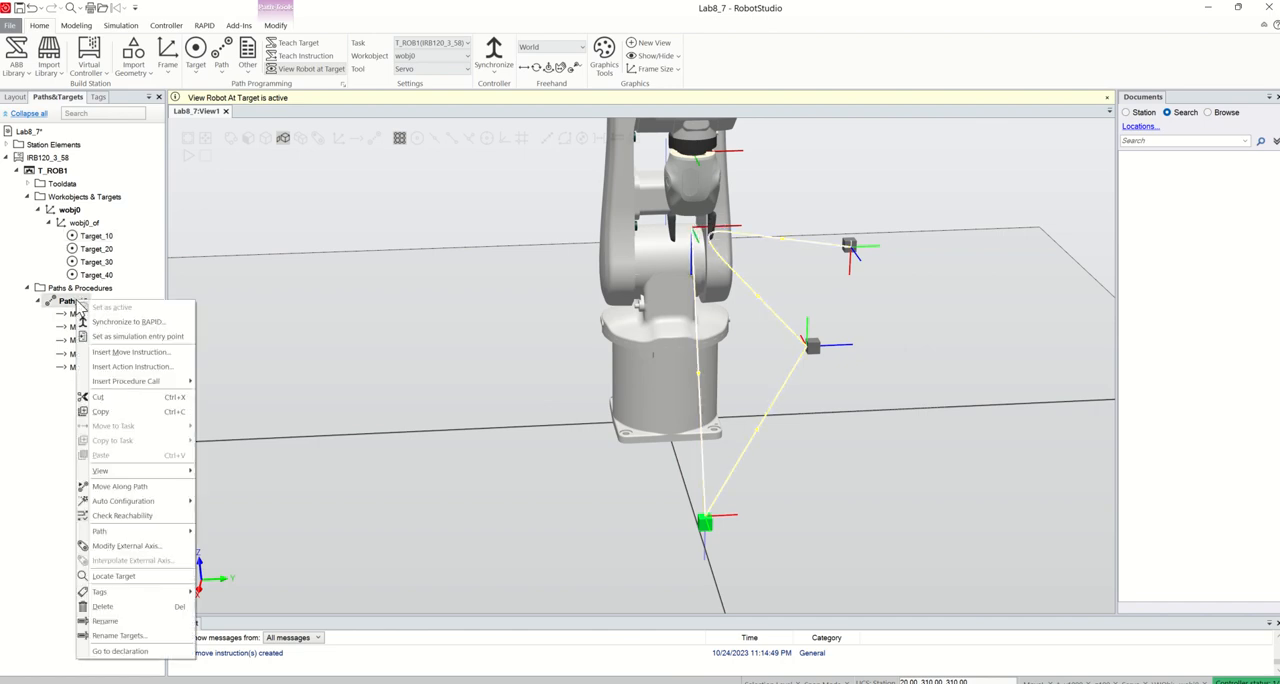
pyautogui.click(124, 487)
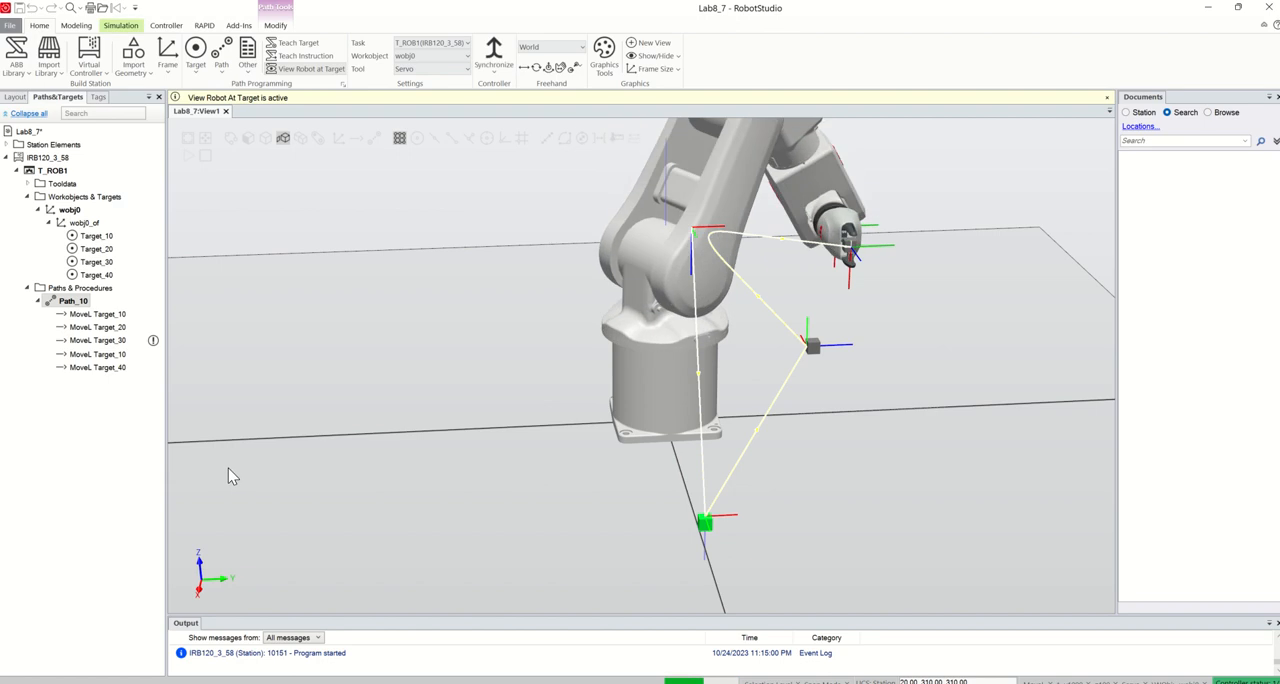
# Set the speed of the second MoveL Target_10 instruction in Path_10 to v100
pyautogui.click(96, 236)
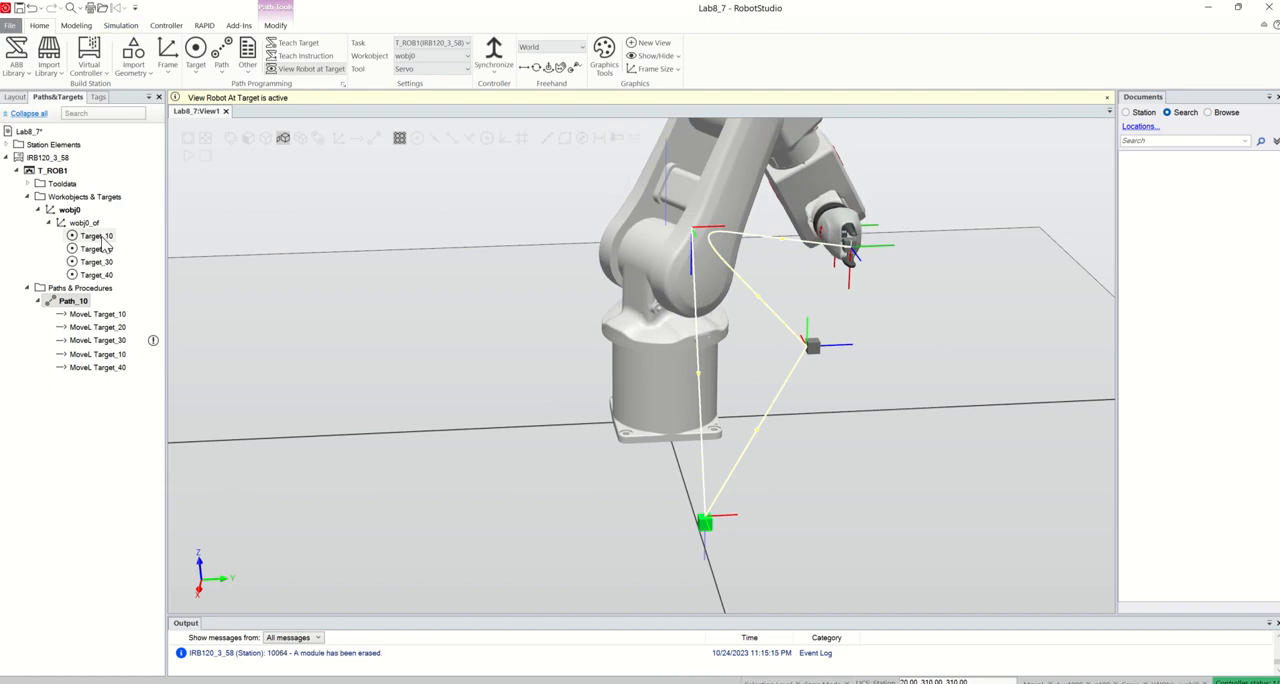
pyautogui.click(106, 341)
pyautogui.click(107, 355)
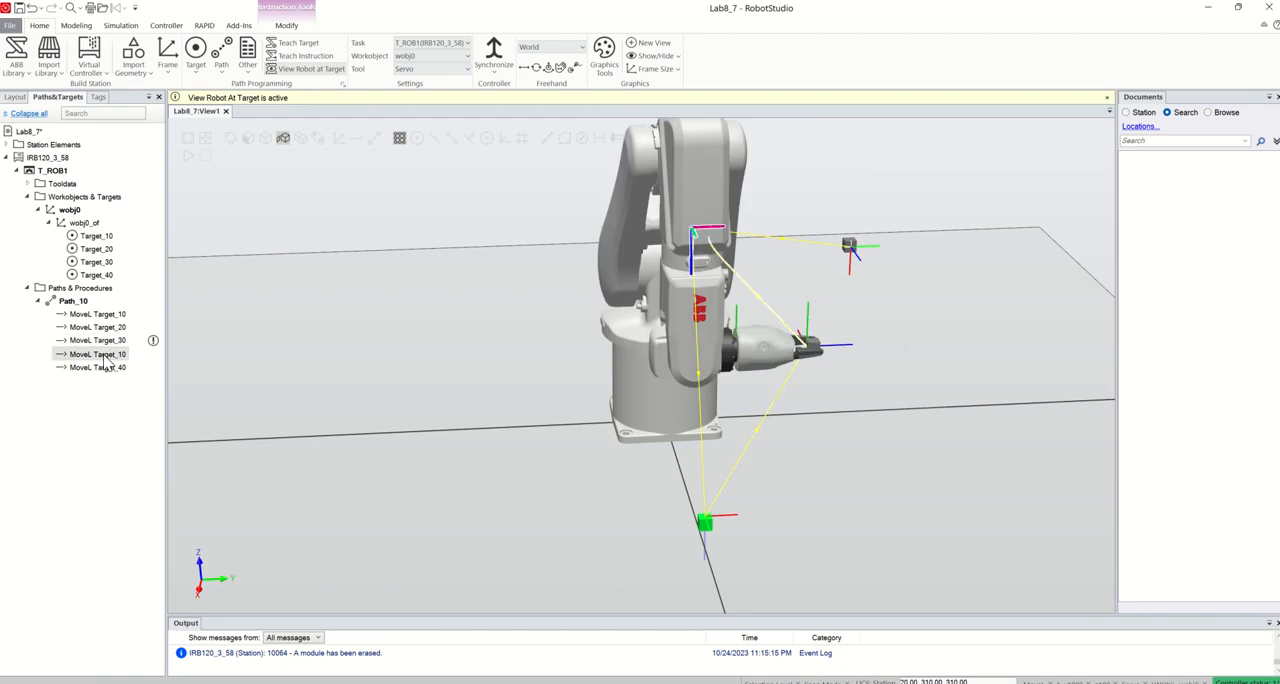
pyautogui.rightClick(104, 356)
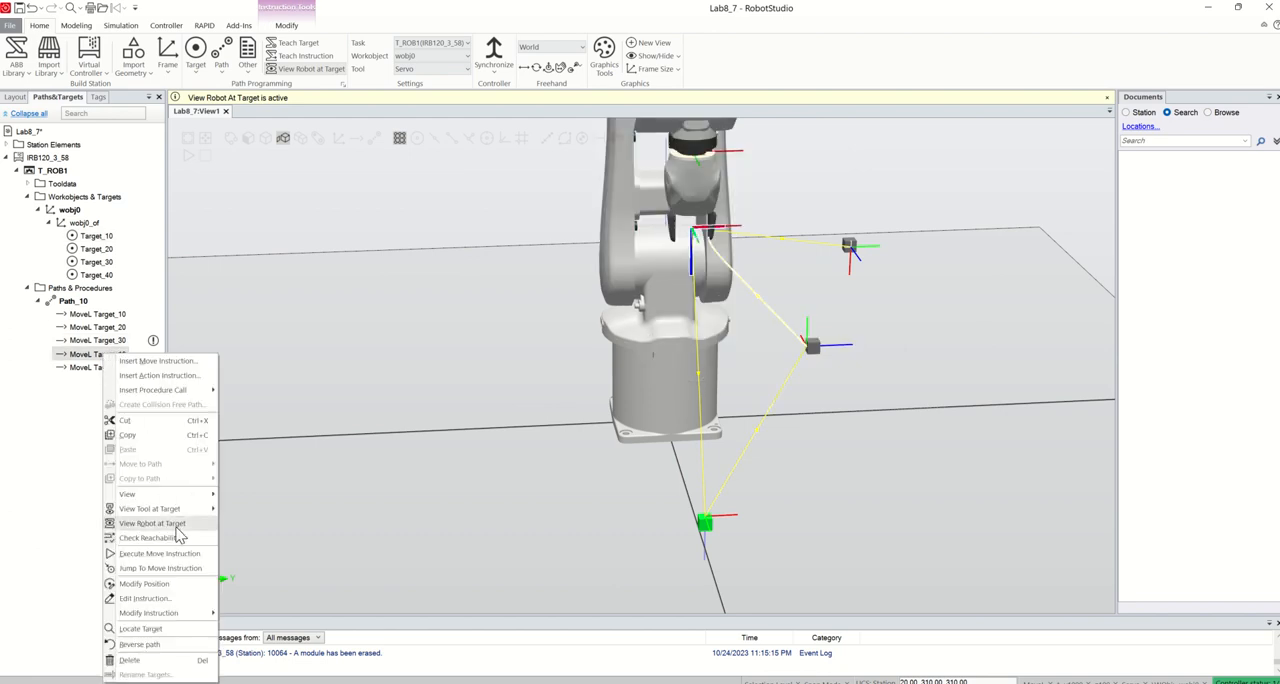
pyautogui.moveTo(183, 615)
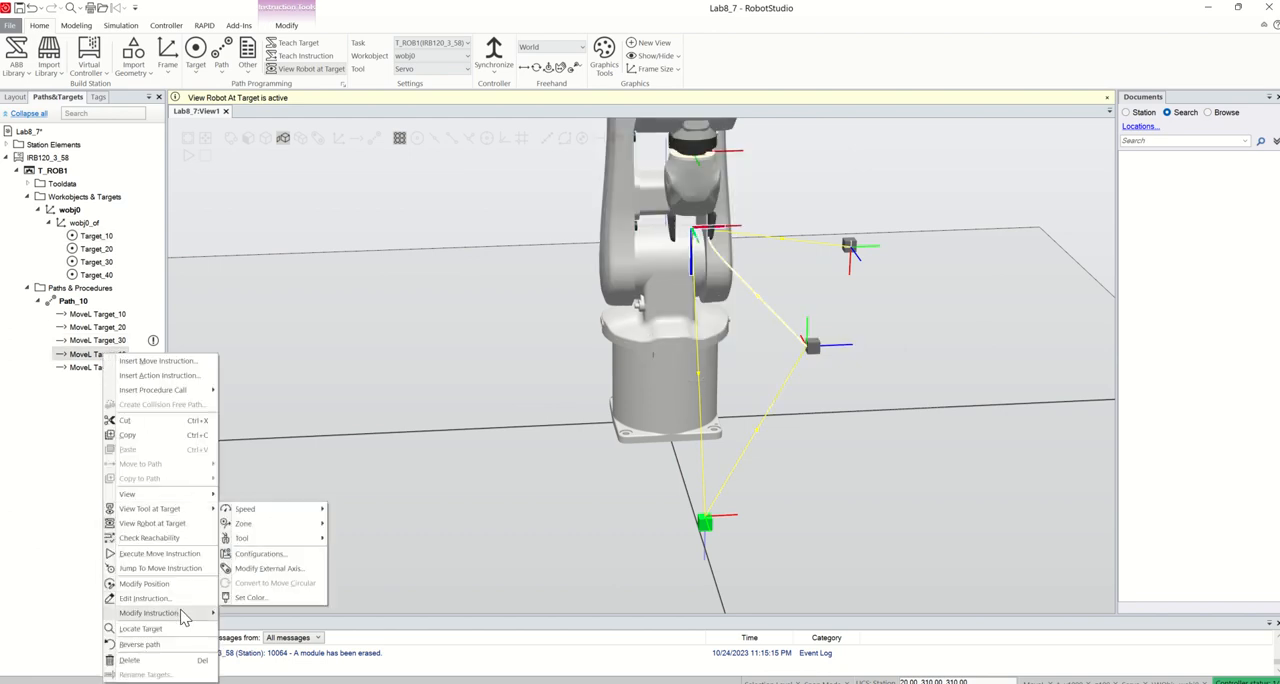
pyautogui.moveTo(281, 520)
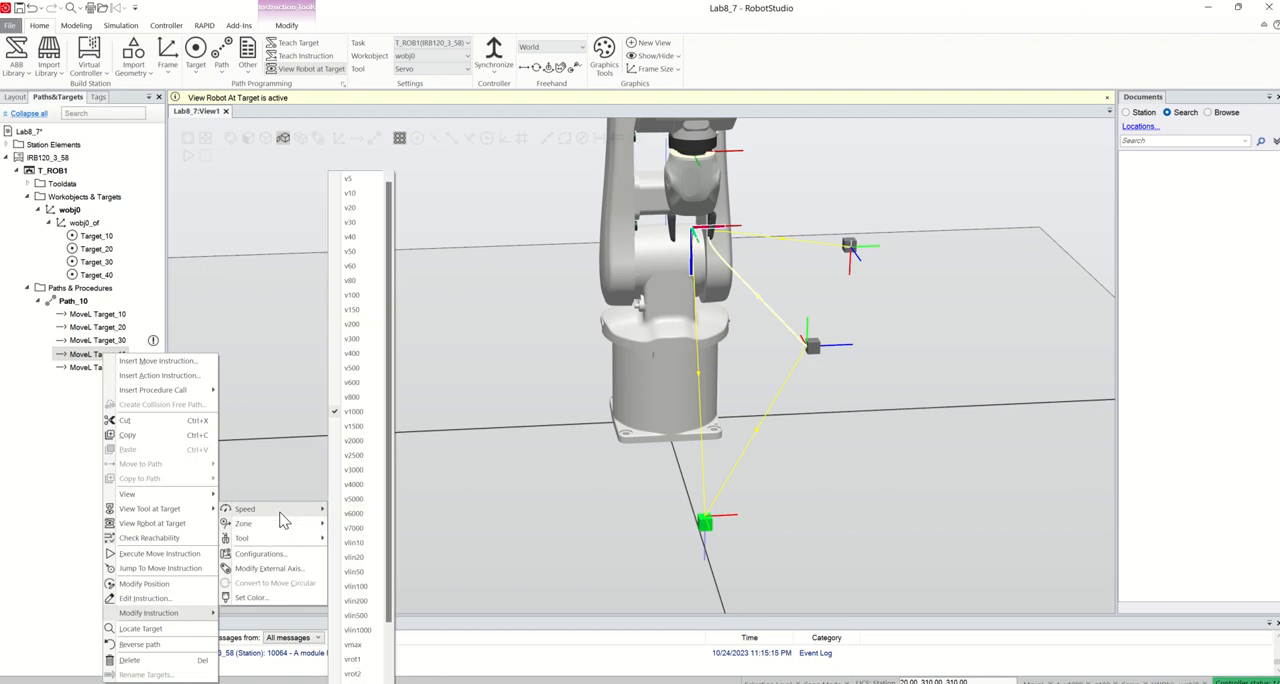
pyautogui.click(355, 295)
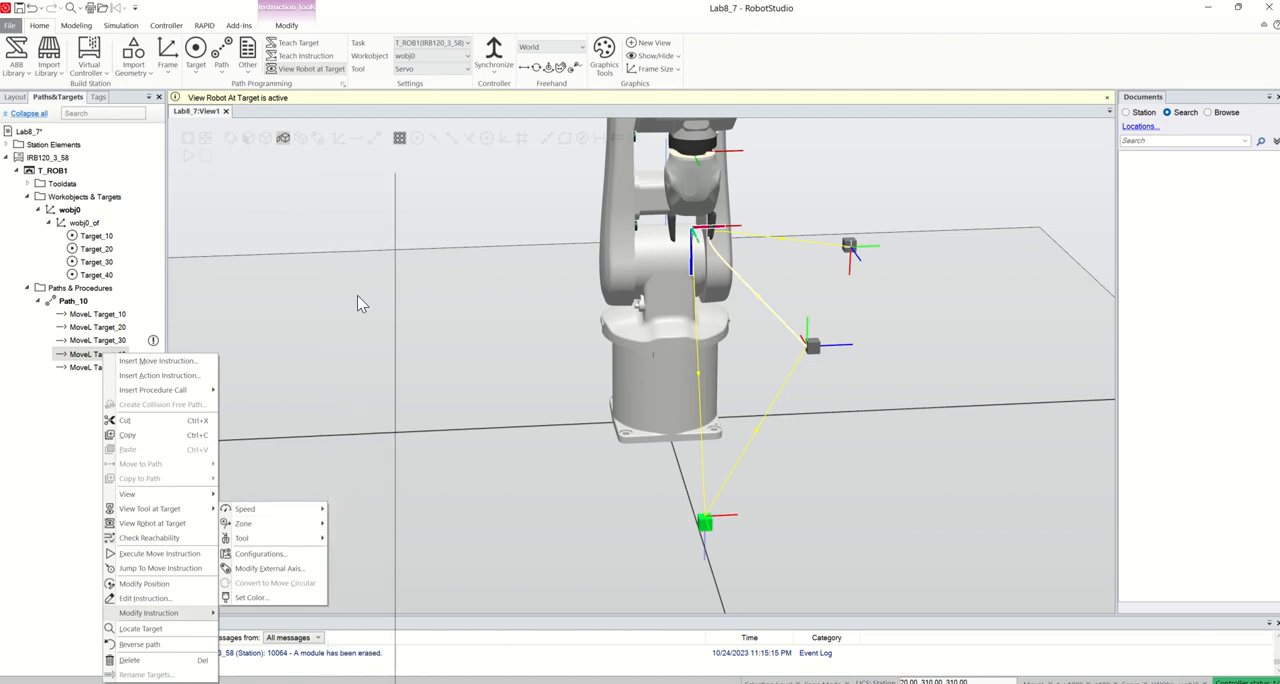
# Set the zone of the second MoveL Target_10 instruction in Path_10 to z0
pyautogui.rightClick(101, 358)
pyautogui.moveTo(193, 618)
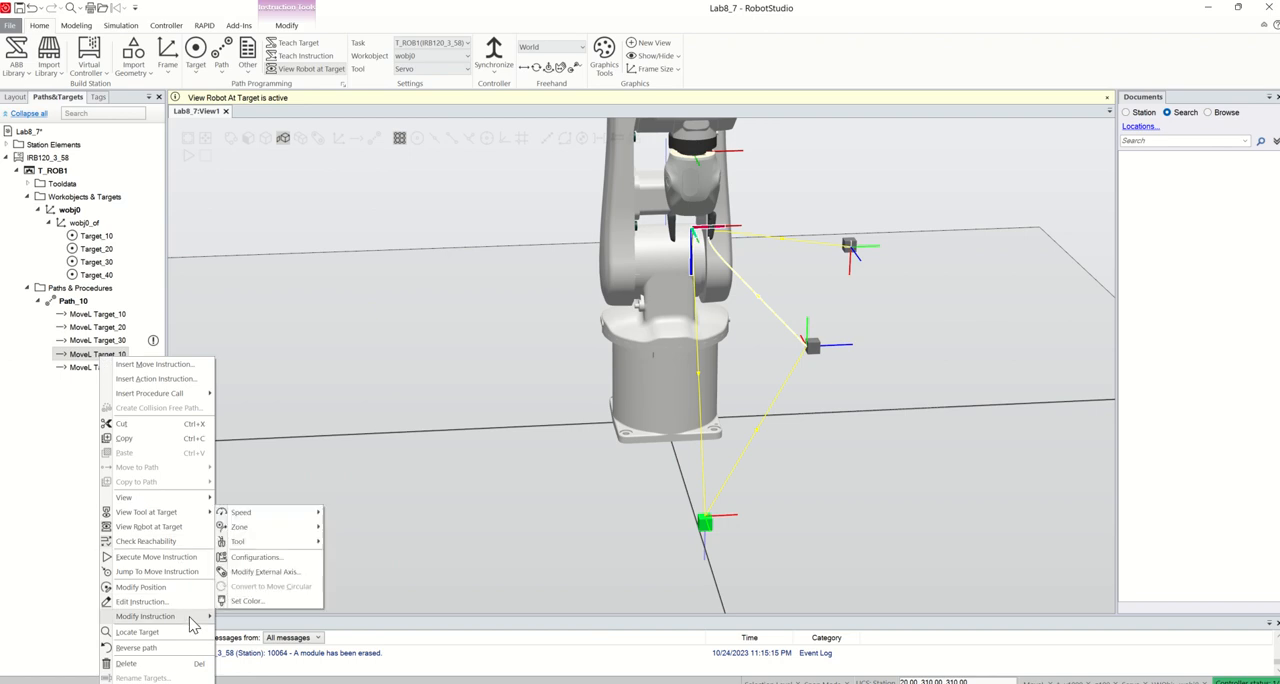
pyautogui.moveTo(250, 530)
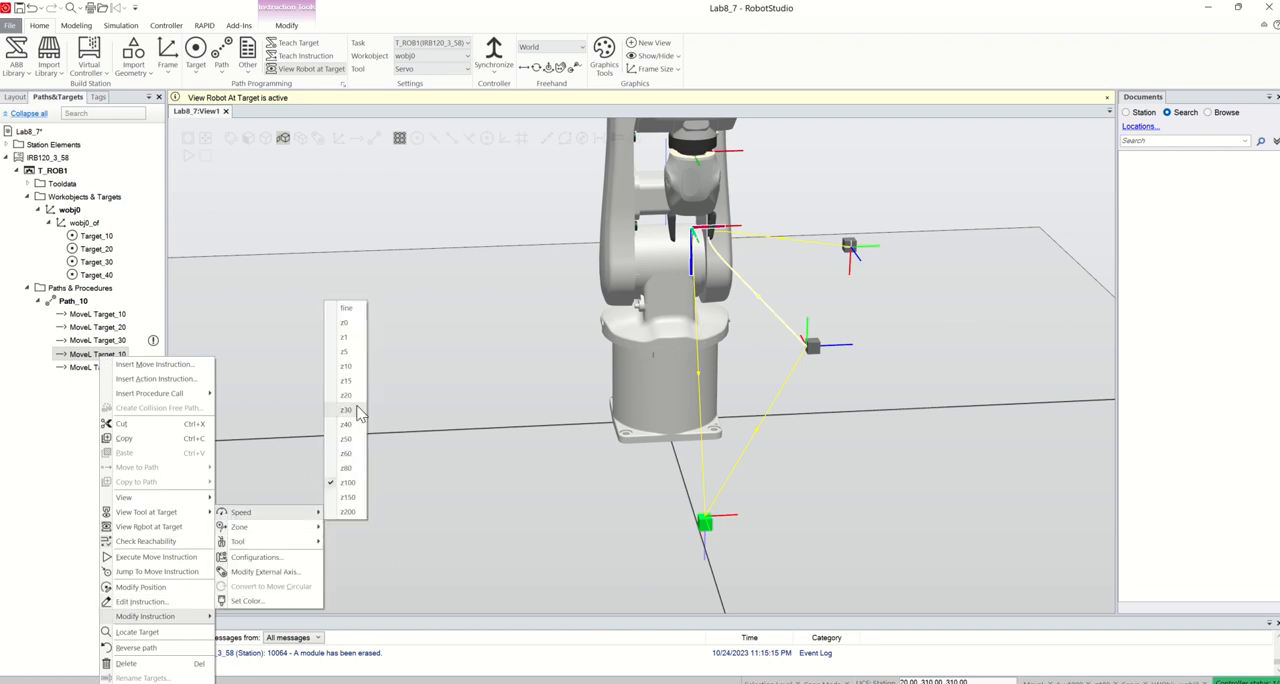
pyautogui.click(346, 322)
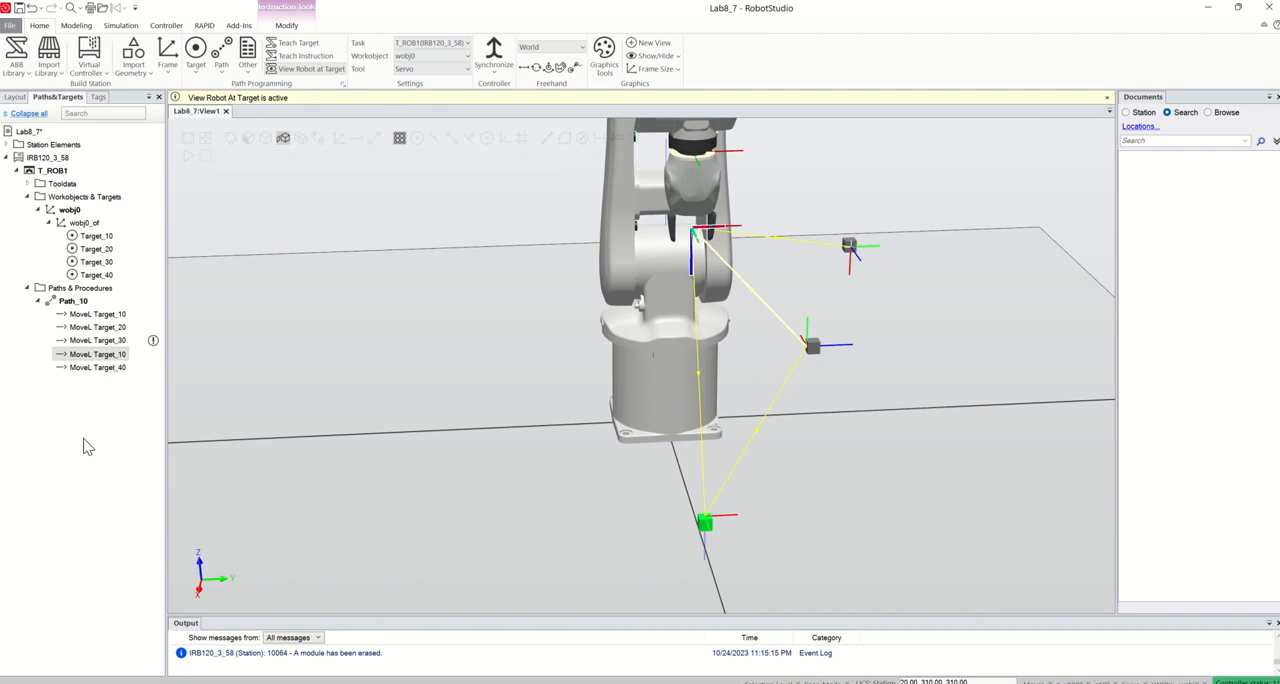
# Rename Target_10 as Home and Target_20 as Pick1
pyautogui.rightClick(108, 238)
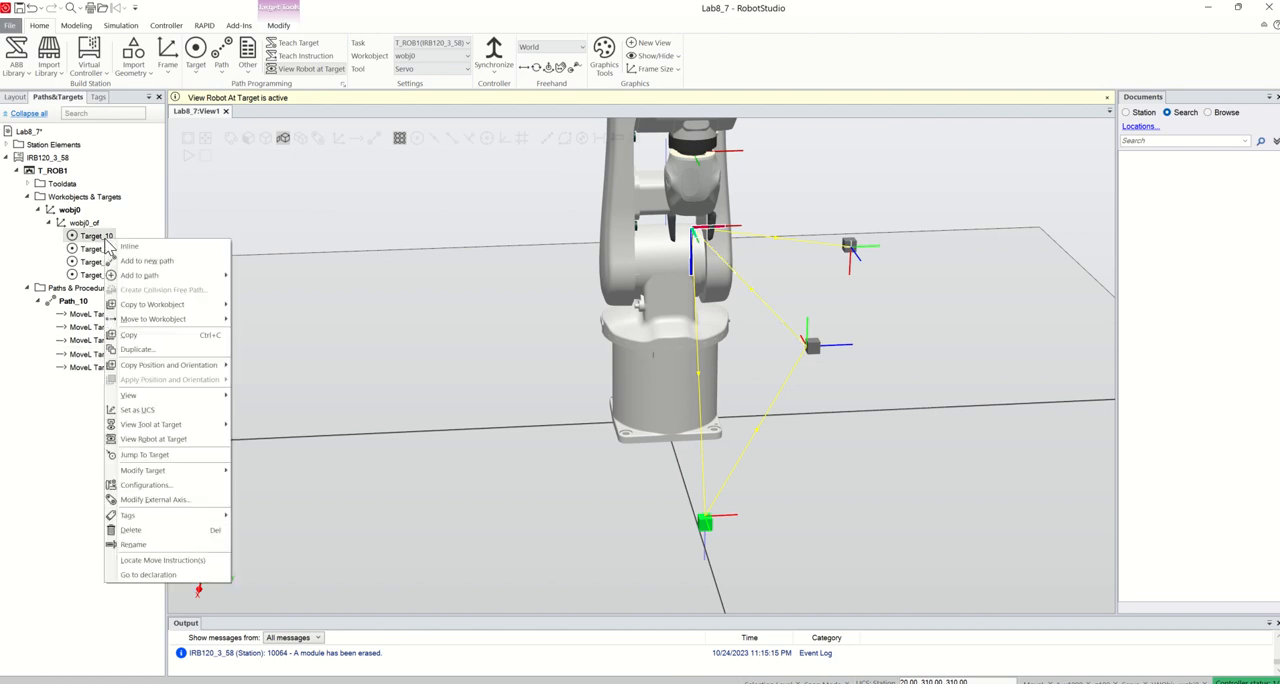
pyautogui.click(155, 544)
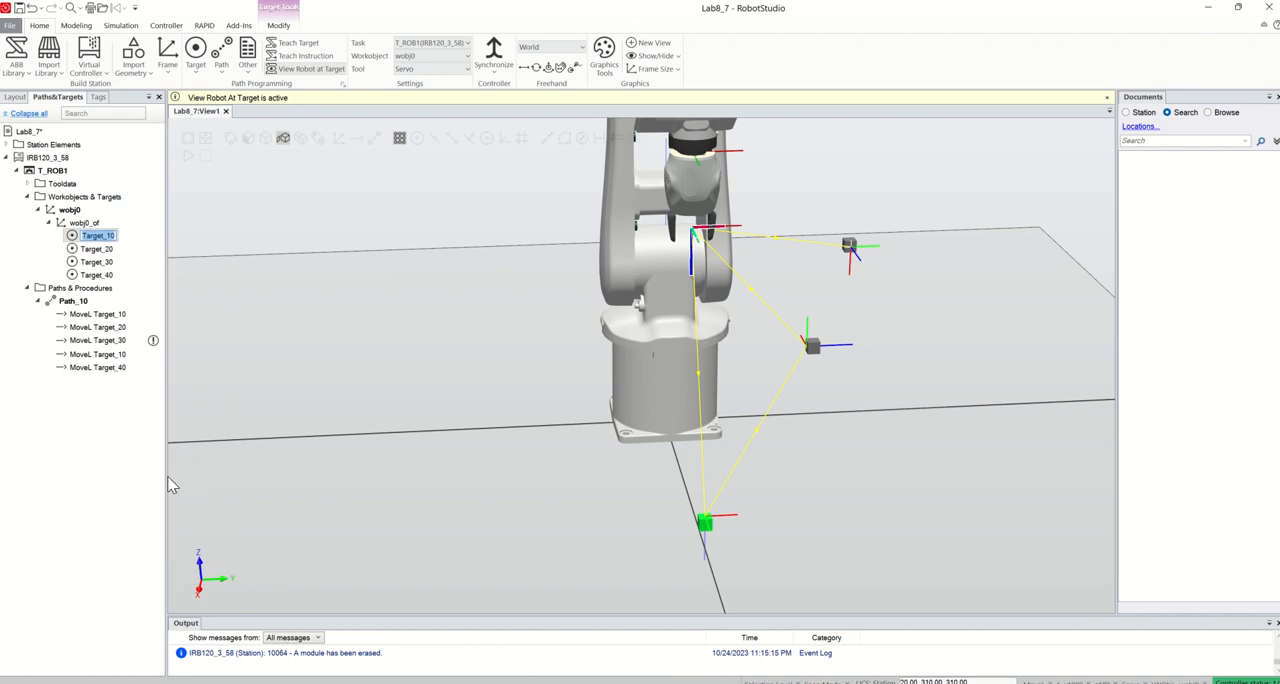
pyautogui.write('Home')
pyautogui.press('Return')
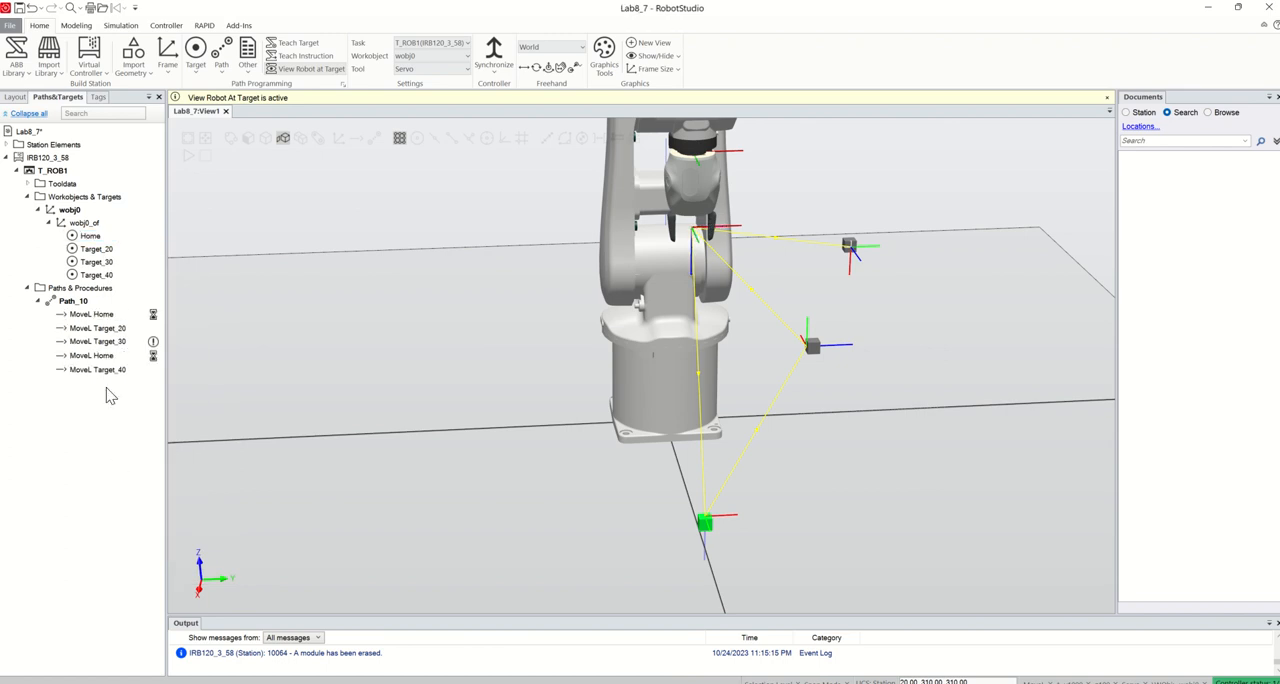
pyautogui.click(96, 249)
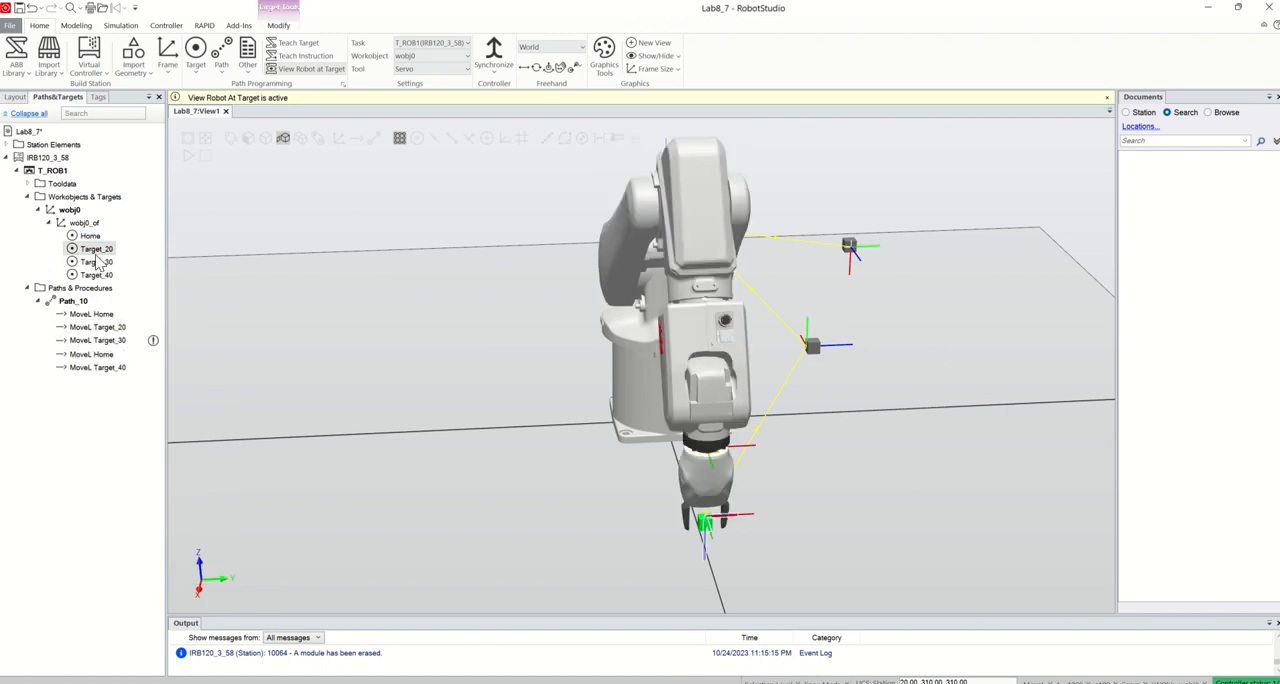
pyautogui.click(96, 252)
pyautogui.write('Pick1')
pyautogui.press('Return')
# Rename Target_30 as Place1 and Target_40 as Place2
pyautogui.click(97, 262)
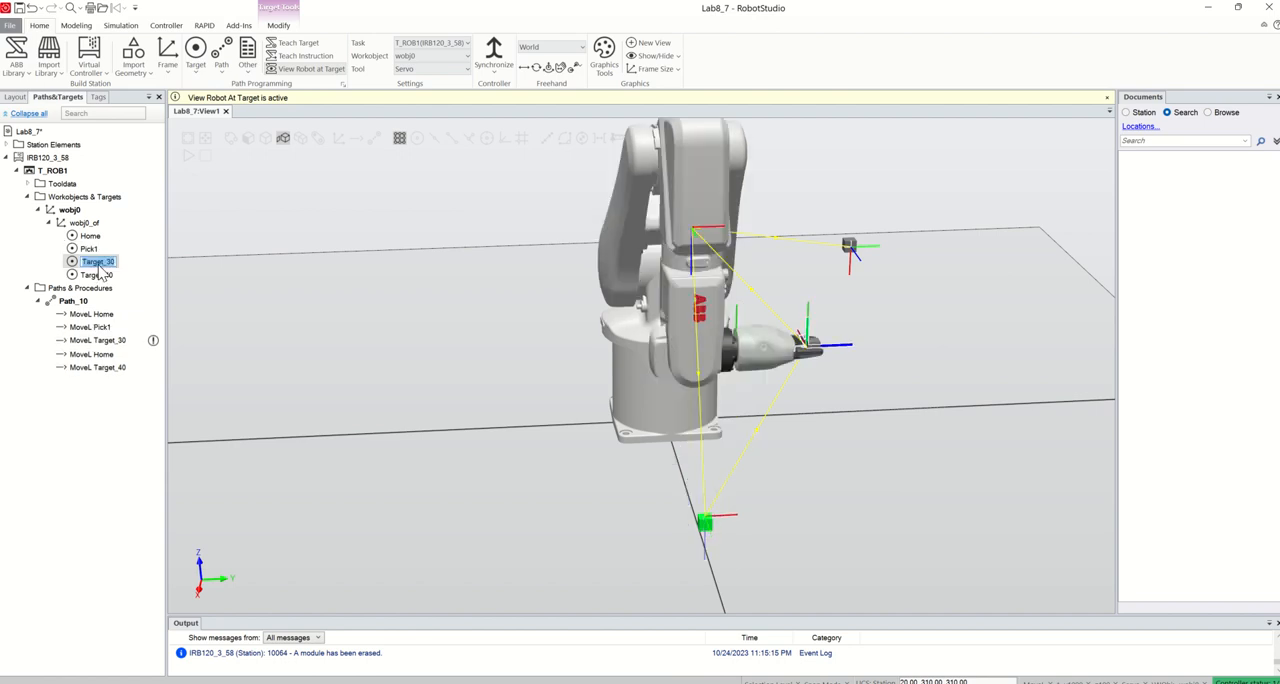
pyautogui.write('Place1')
pyautogui.click(98, 276)
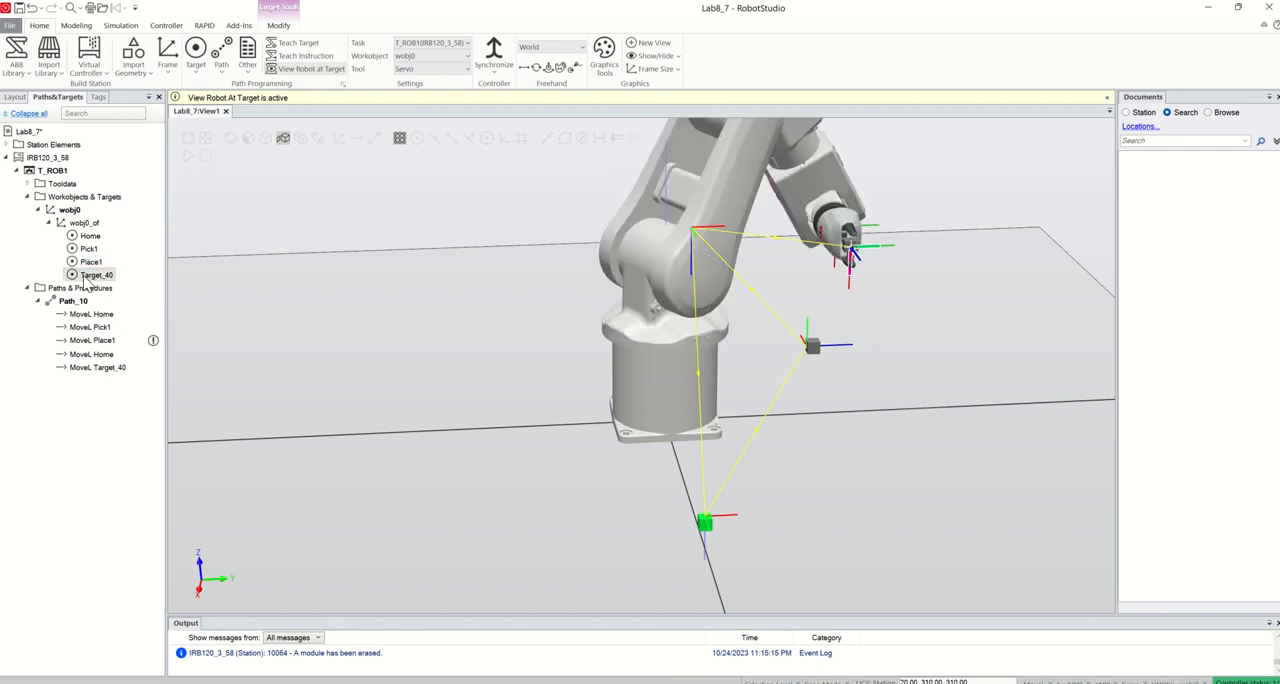
pyautogui.write('Place2')
pyautogui.click(103, 428)
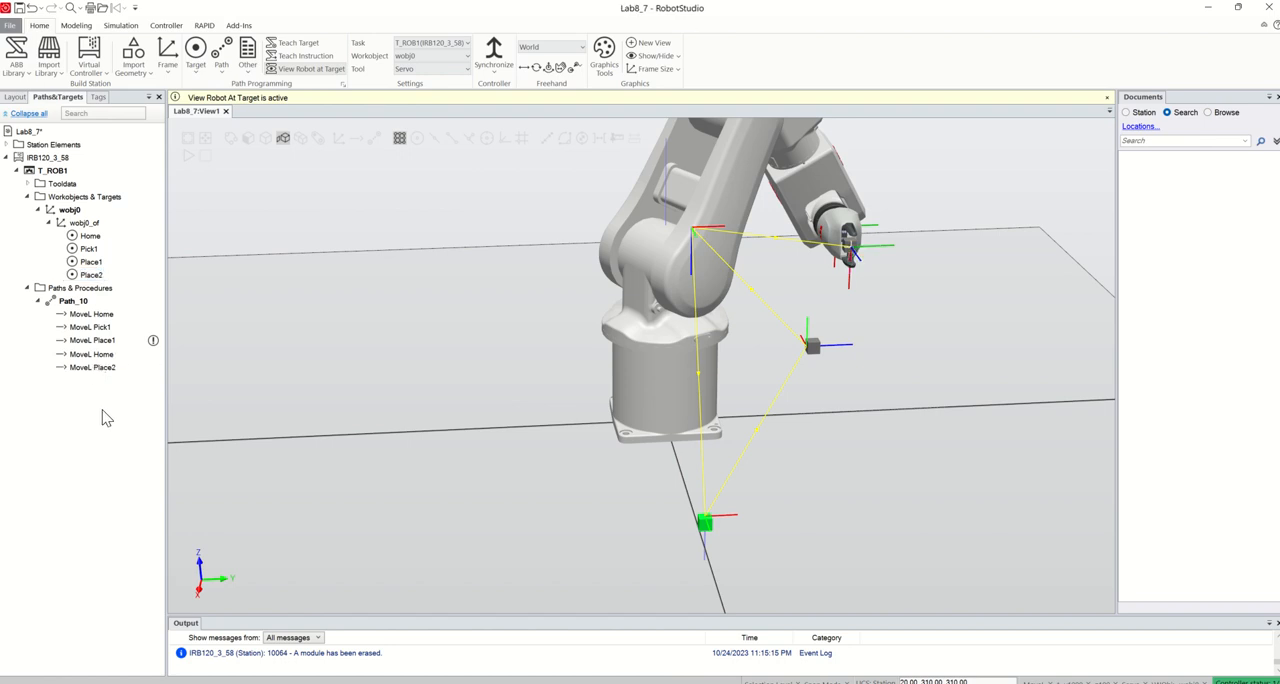
# Copy the Pick1, Place1 and Place2 targets together and paste the duplicates into wobj0_of
pyautogui.click(89, 250)
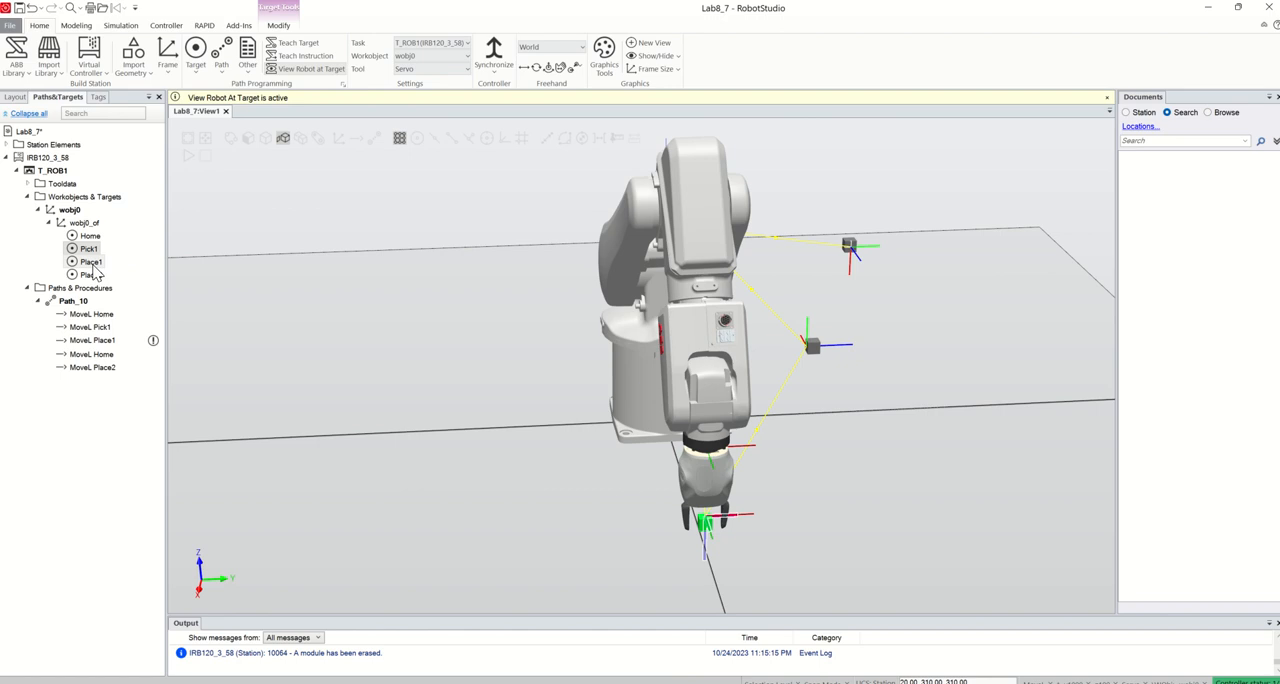
pyautogui.keyDown('ctrl'); pyautogui.click(92, 265); pyautogui.keyUp('ctrl')
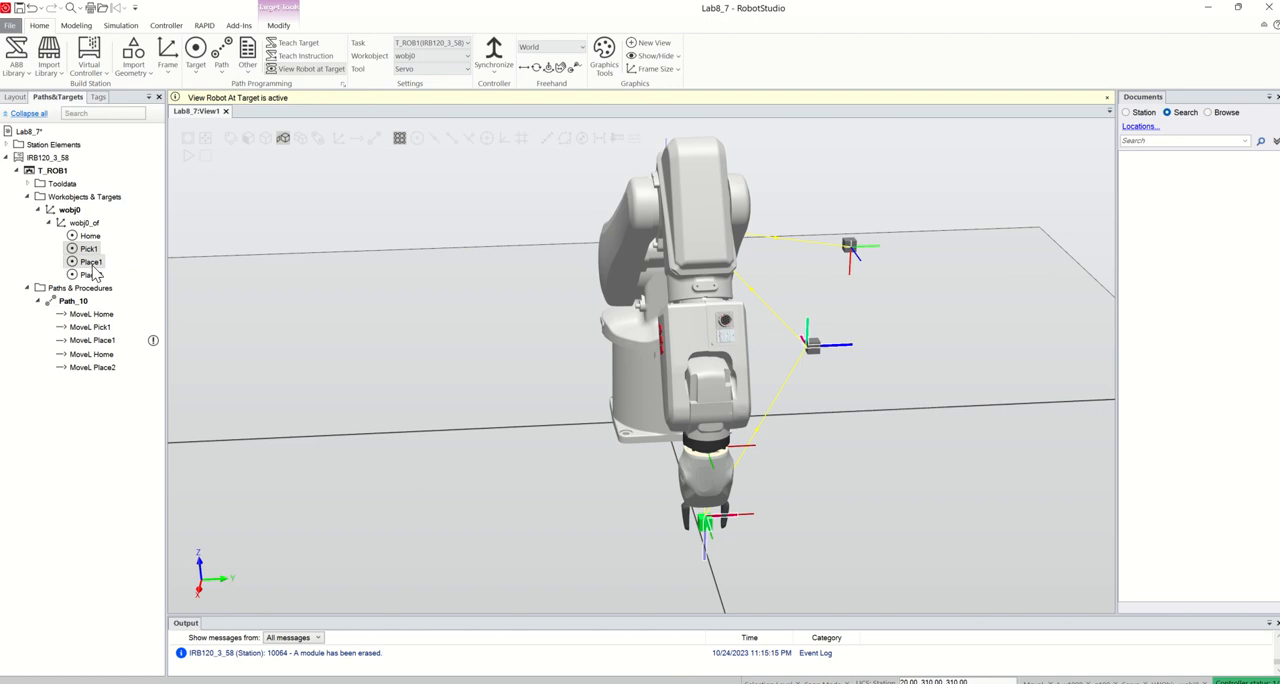
pyautogui.keyDown('ctrl'); pyautogui.click(94, 276); pyautogui.keyUp('ctrl')
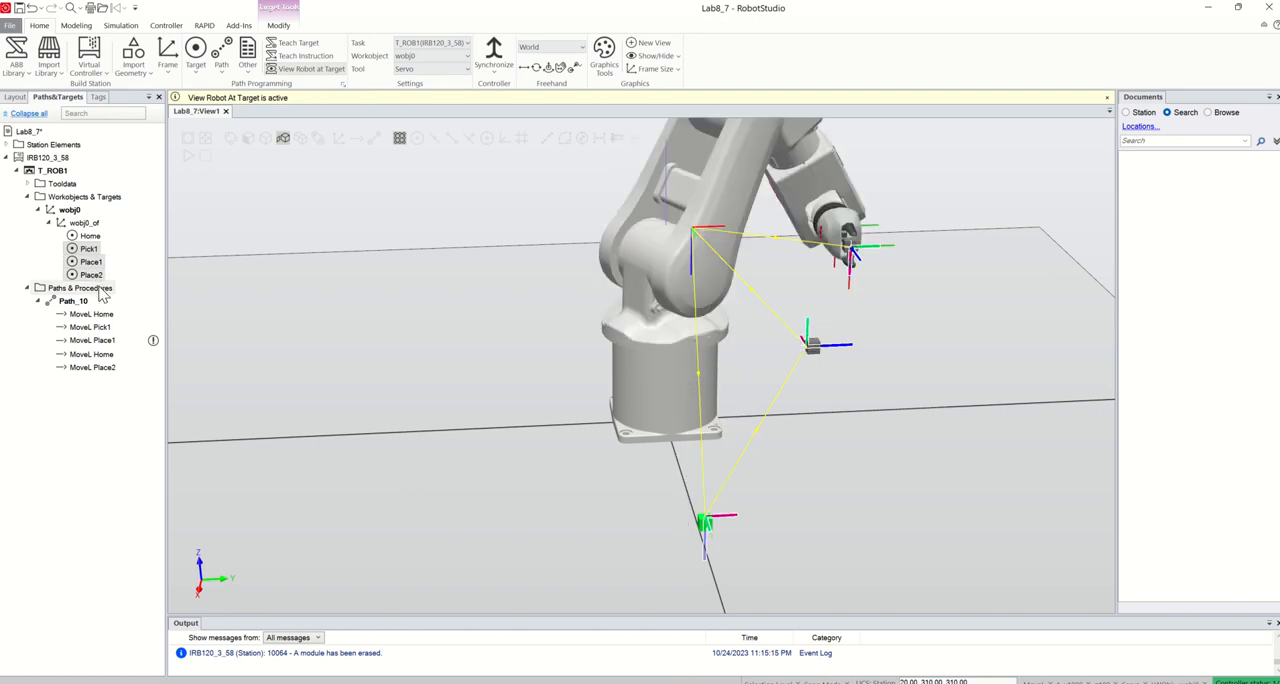
pyautogui.rightClick(95, 250)
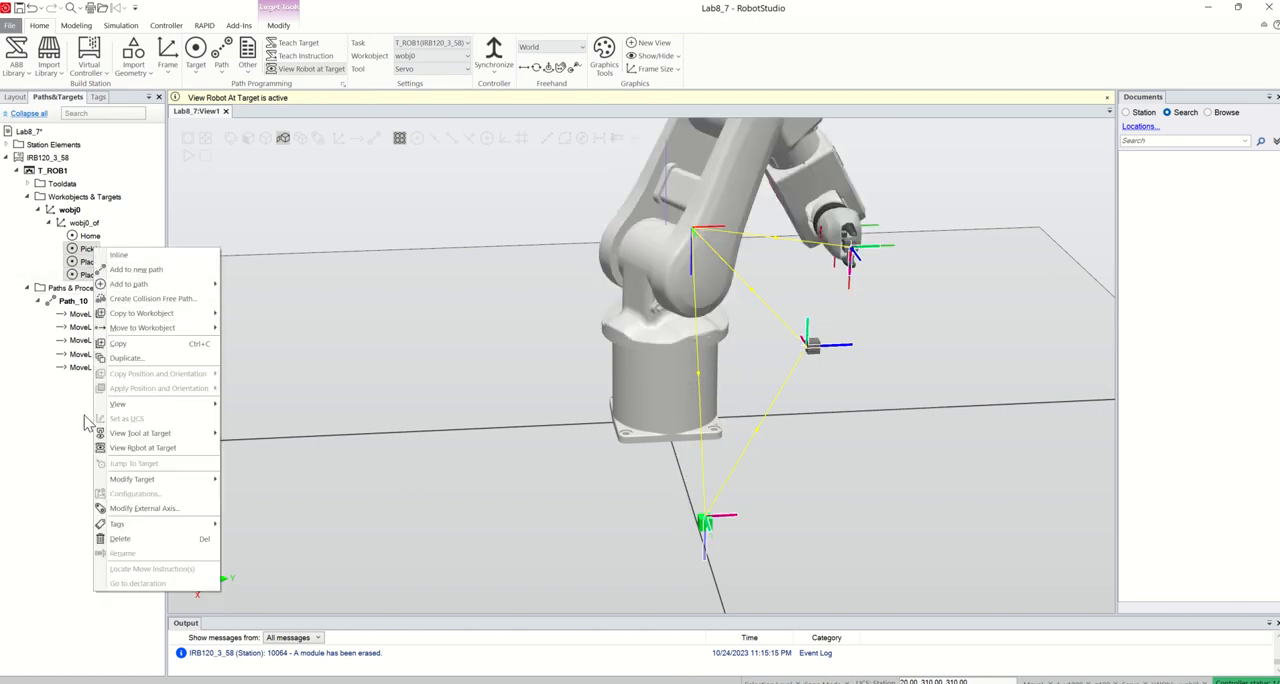
pyautogui.click(128, 344)
pyautogui.rightClick(87, 232)
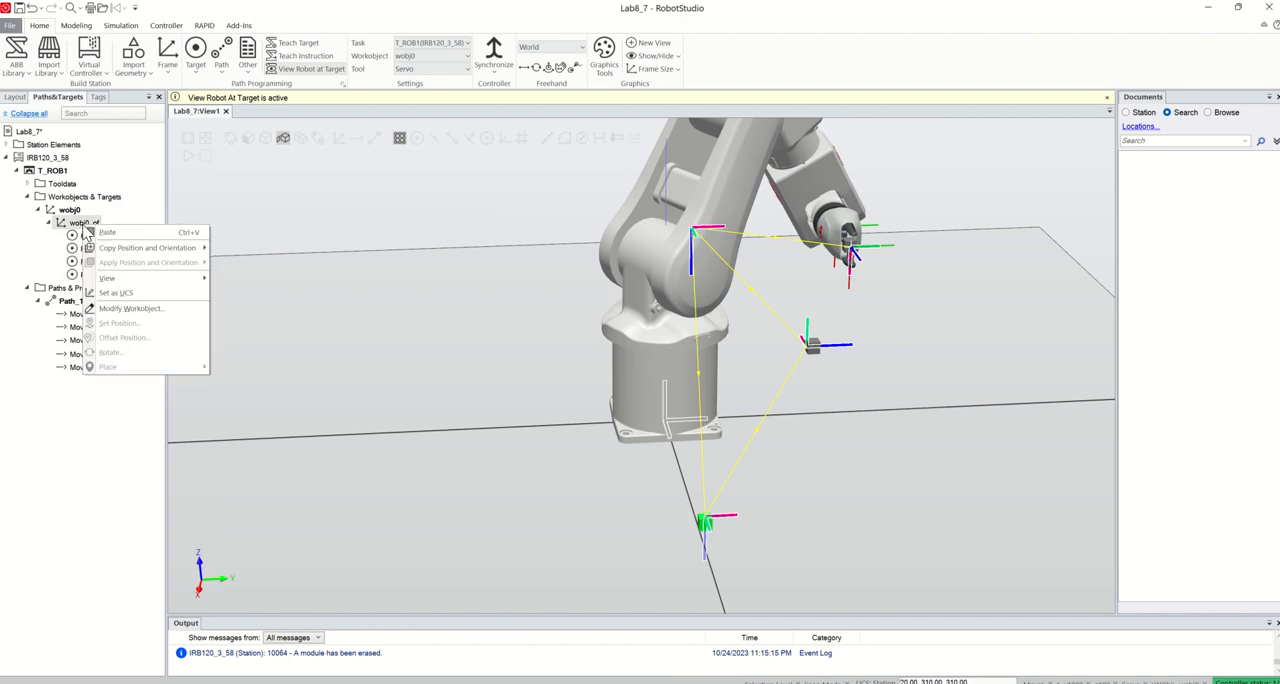
pyautogui.click(107, 232)
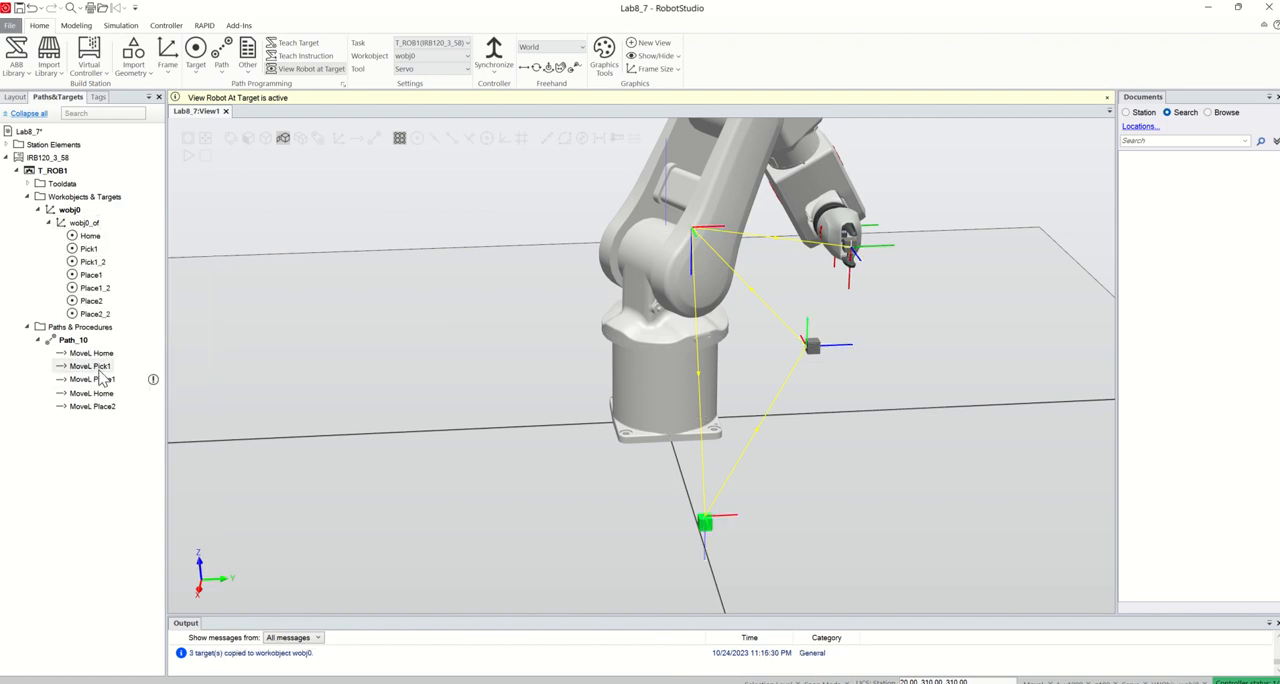
# Rename the copied target Pick1_2 as UPick1 and Place1_2 as UPlace1
pyautogui.click(92, 262)
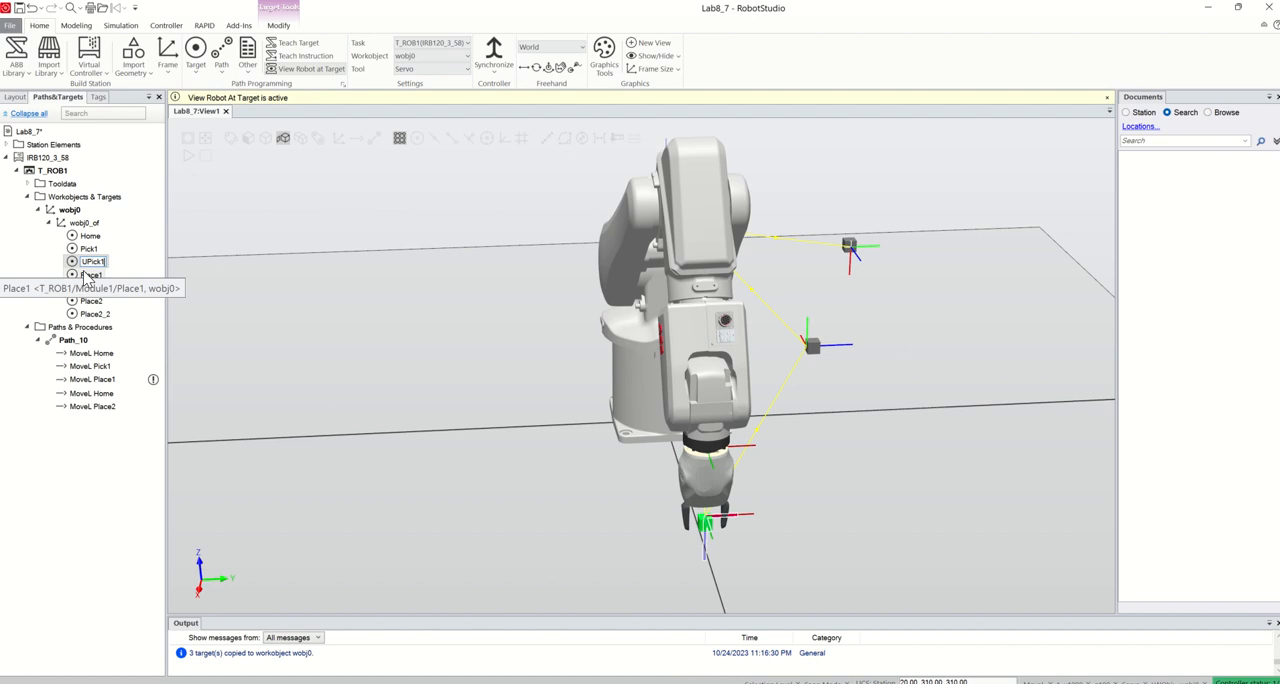
pyautogui.press('Return')
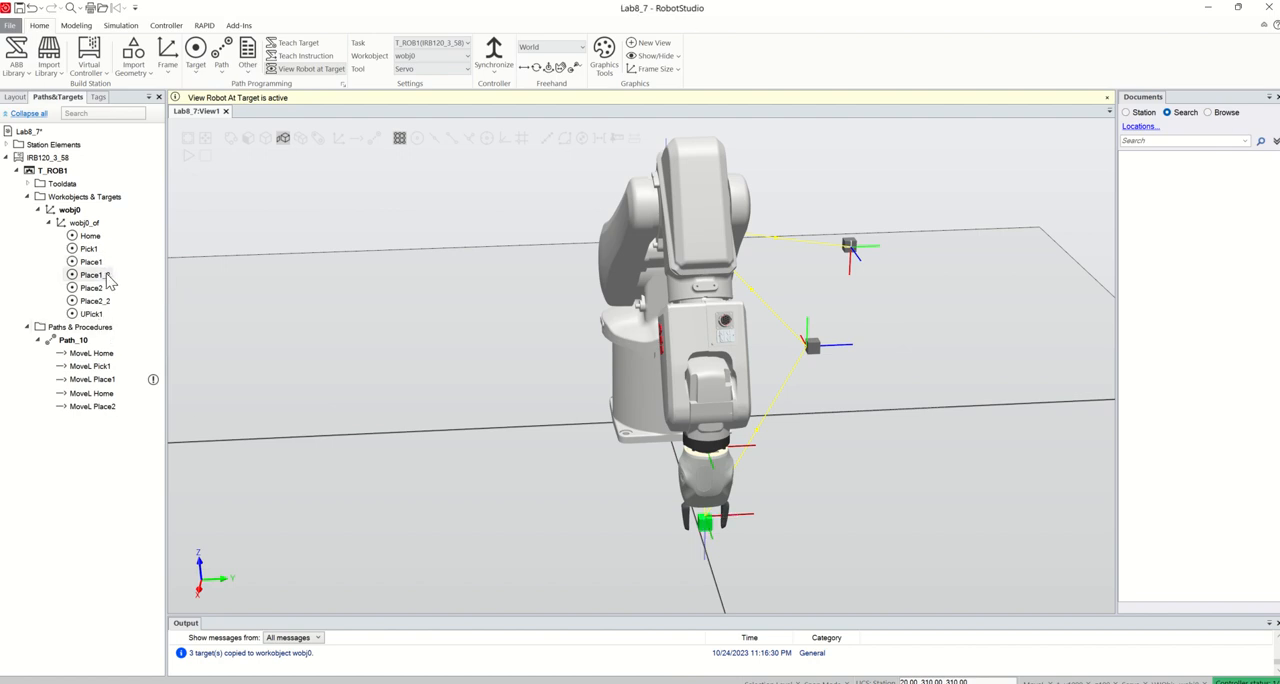
pyautogui.click(105, 275)
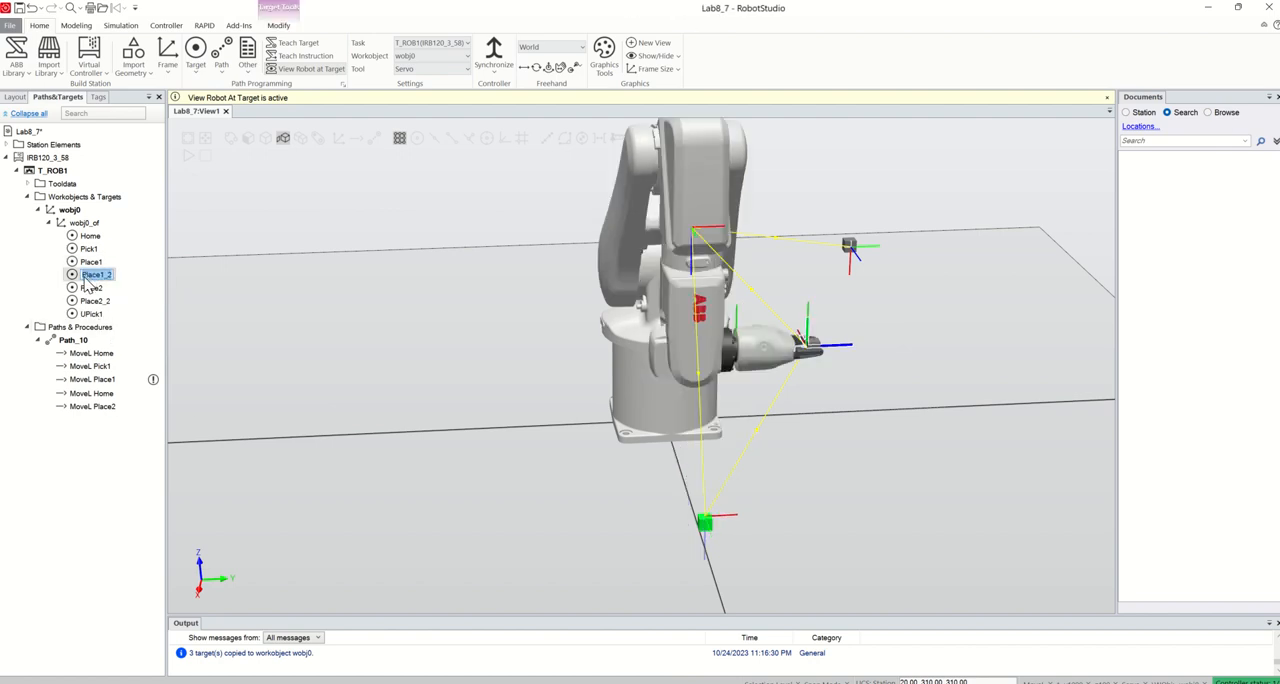
pyautogui.click(87, 280)
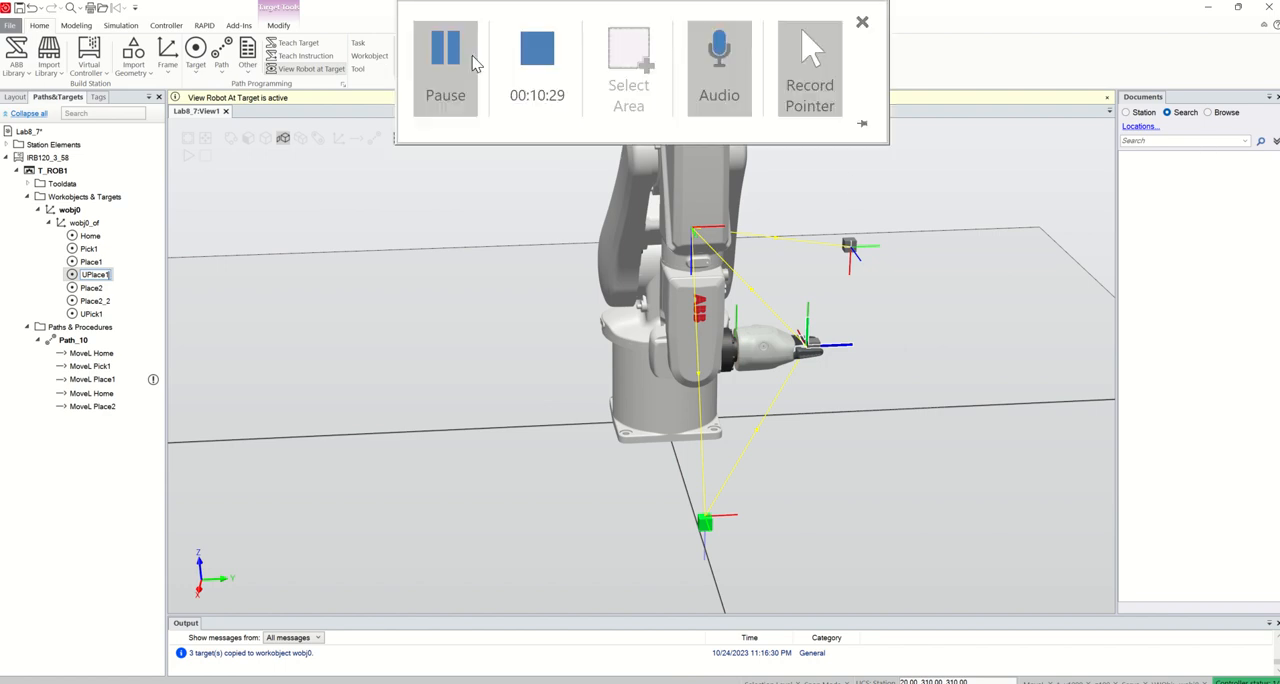
pyautogui.click(450, 62)
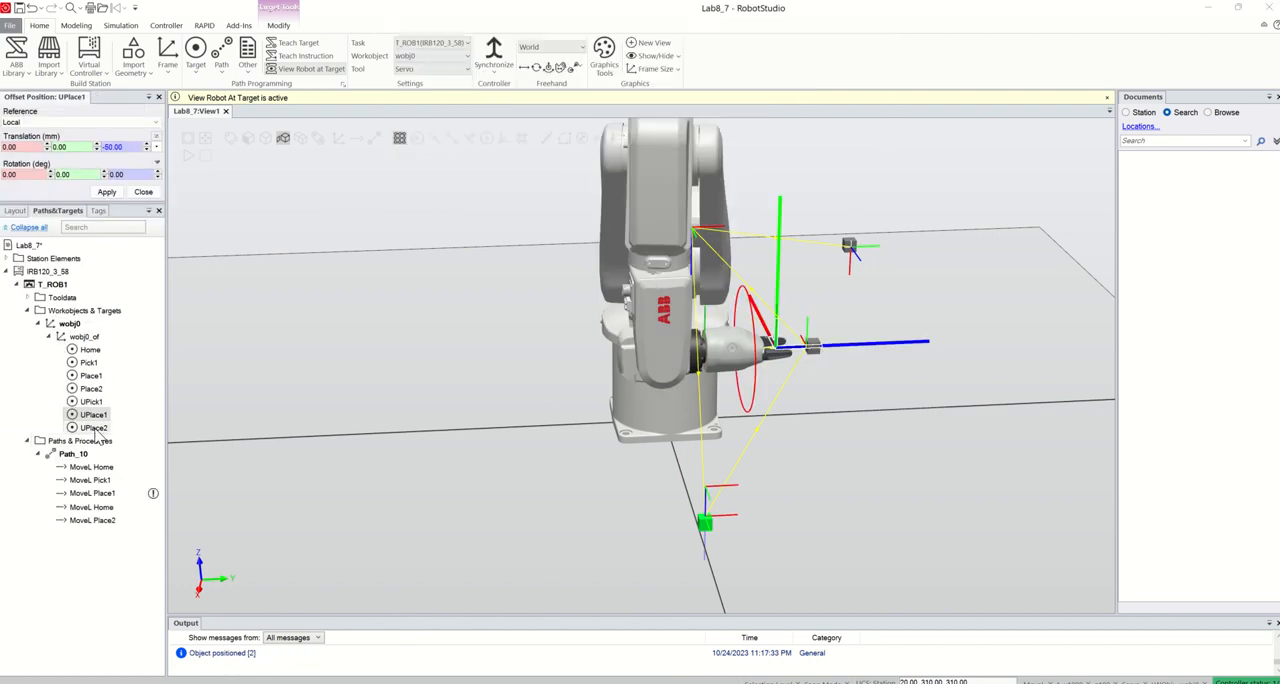
# Offset the UPlace2 target by -50 mm along its local Z axis and close the offset settings
pyautogui.click(94, 427)
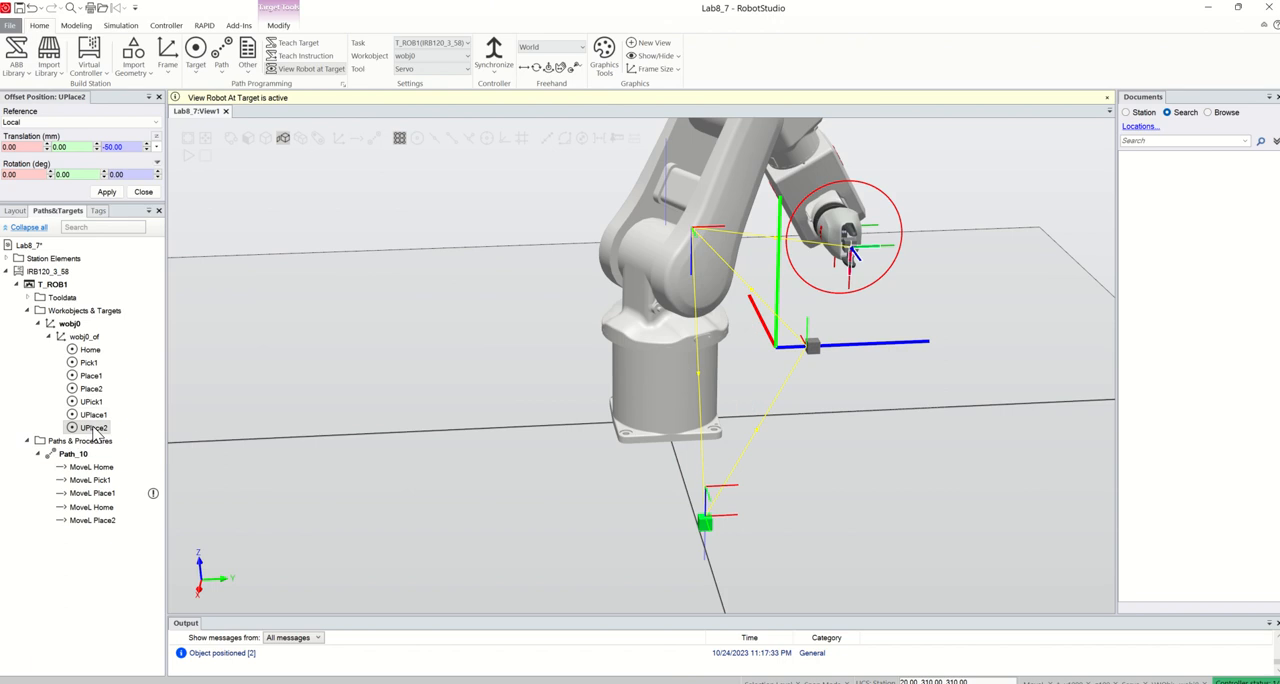
pyautogui.click(115, 198)
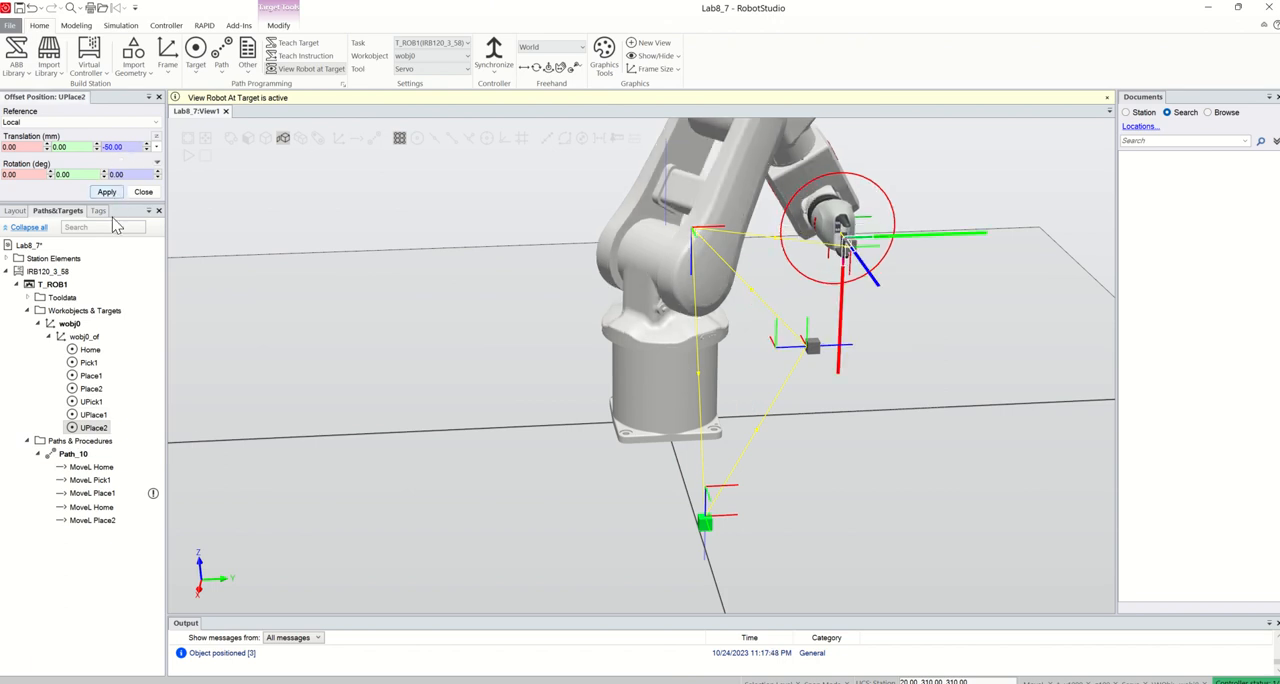
pyautogui.click(143, 193)
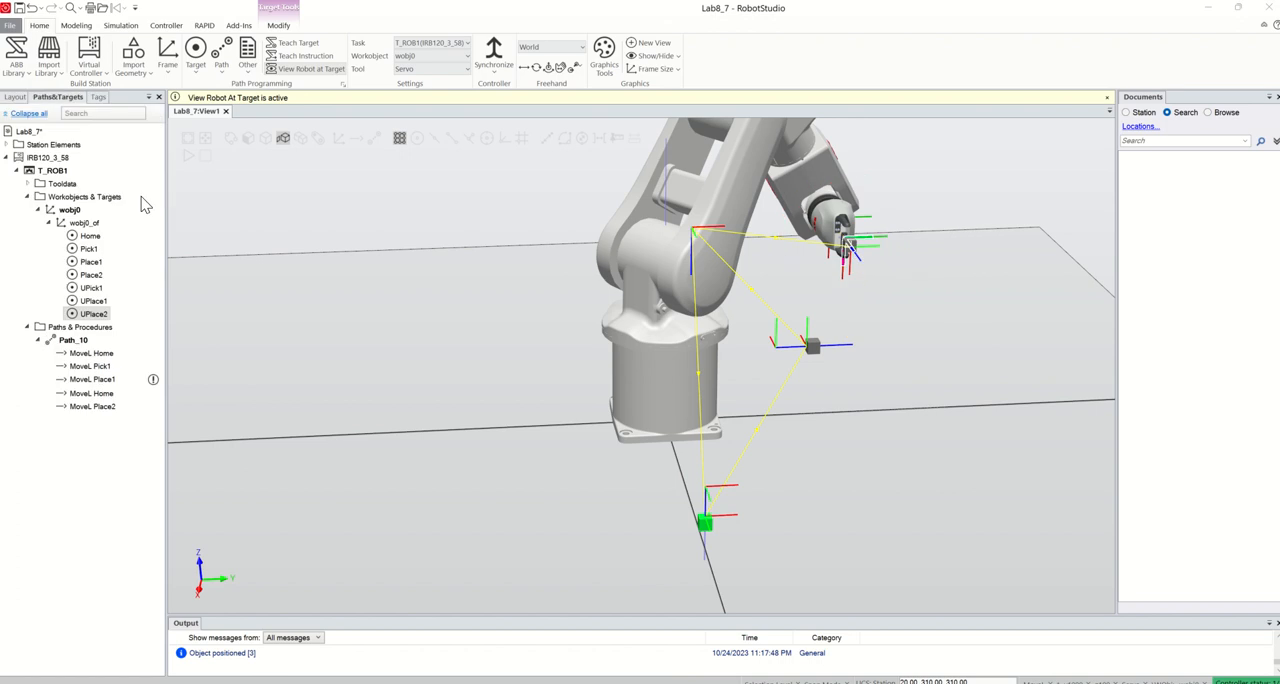
pyautogui.click(111, 437)
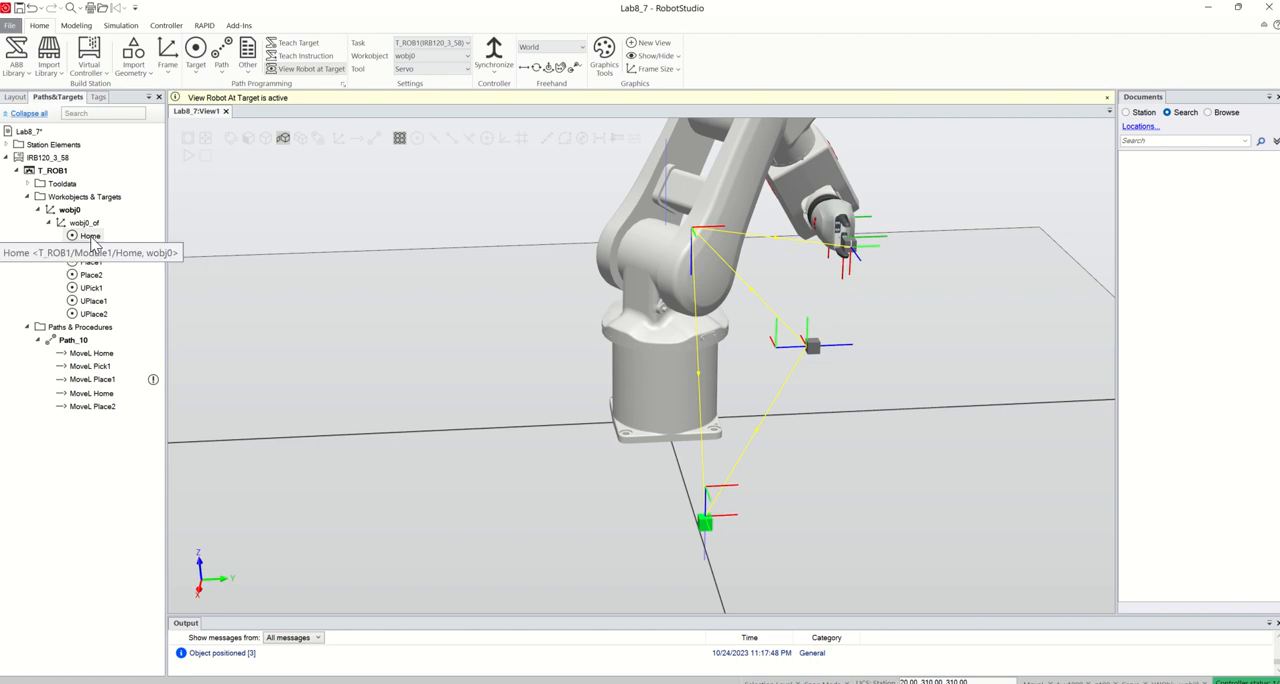
# Add MoveL UPick1 instructions directly before and after MoveL Pick1 in Path_10
pyautogui.click(91, 288)
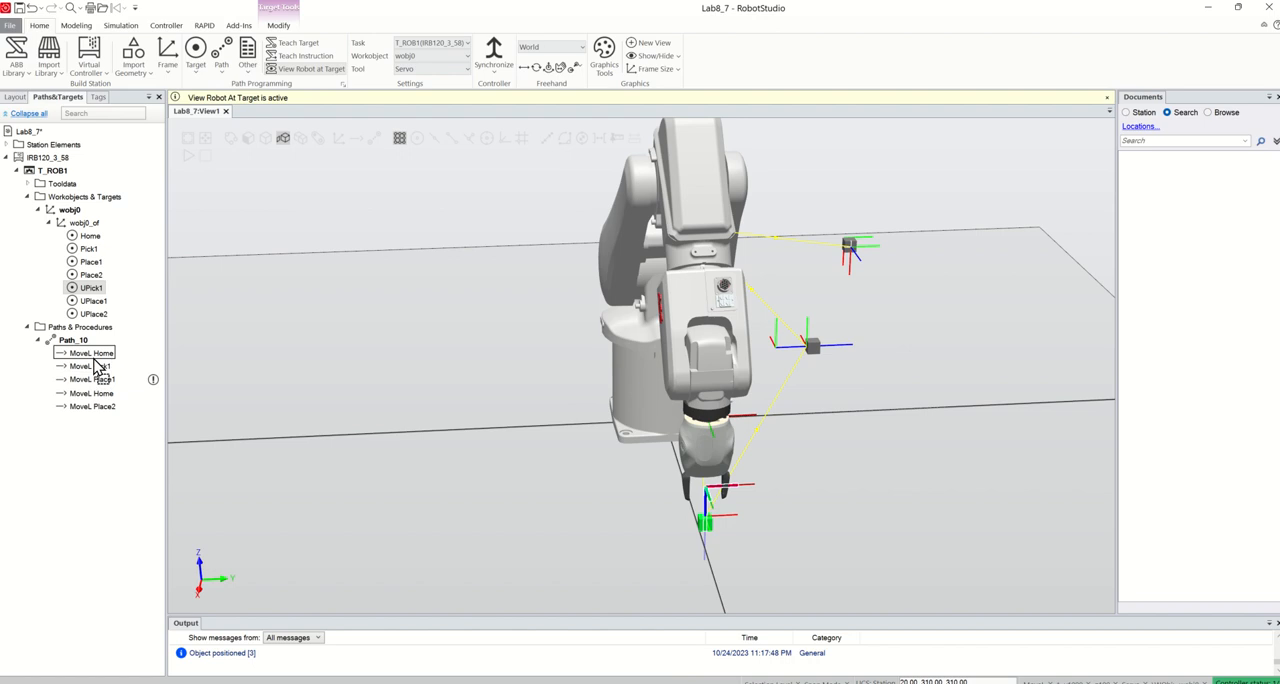
pyautogui.moveTo(97, 368); pyautogui.dragTo(96, 362)
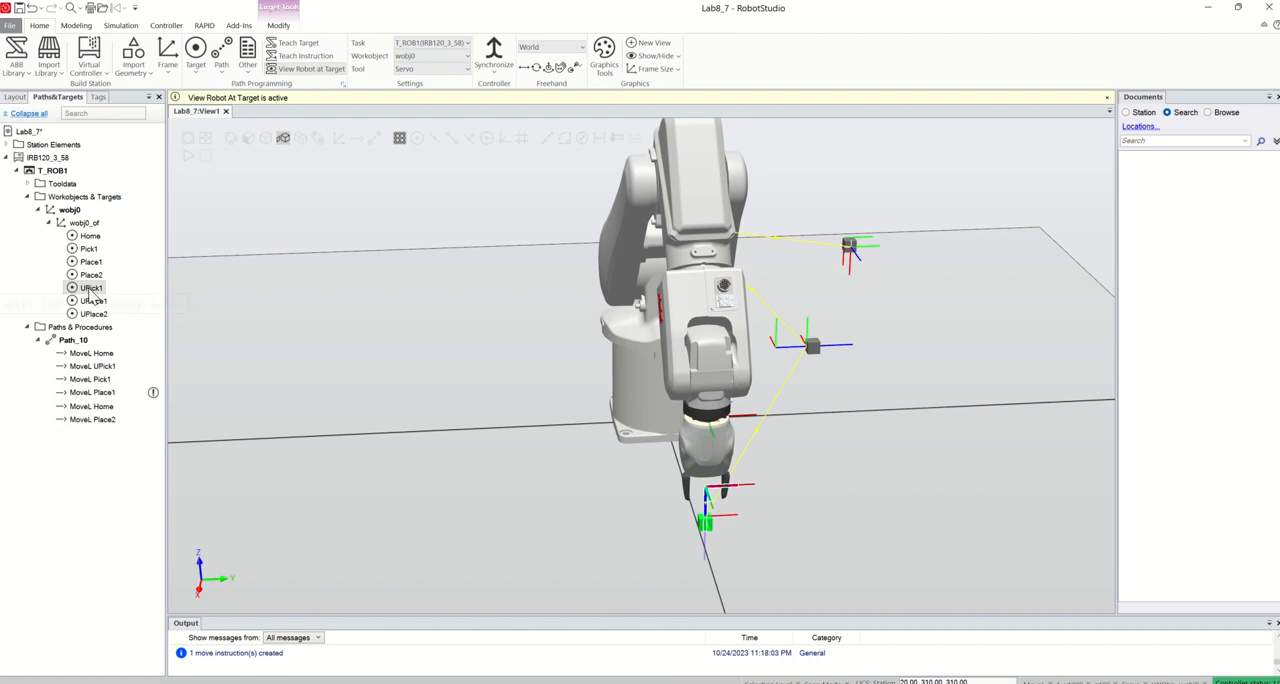
pyautogui.moveTo(91, 297); pyautogui.dragTo(95, 392)
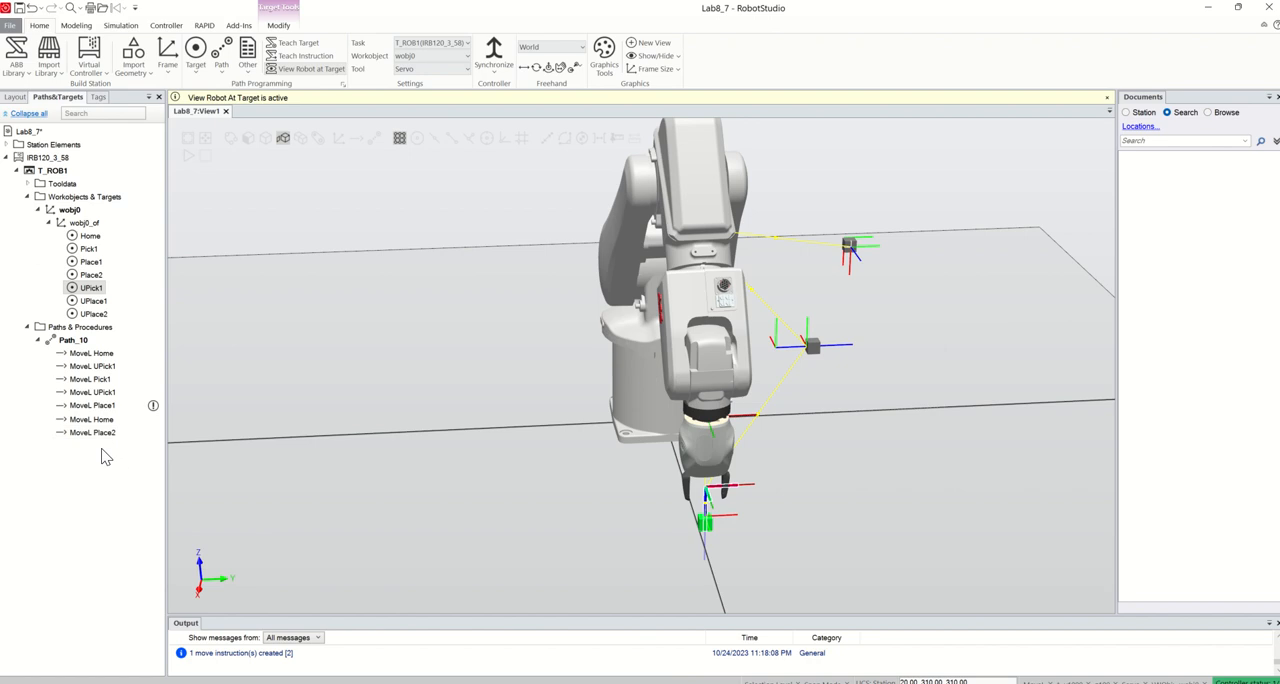
# Add MoveL UPlace1 instructions directly before and after MoveL Place1 in Path_10
pyautogui.click(90, 303)
pyautogui.moveTo(89, 305); pyautogui.dragTo(100, 393)
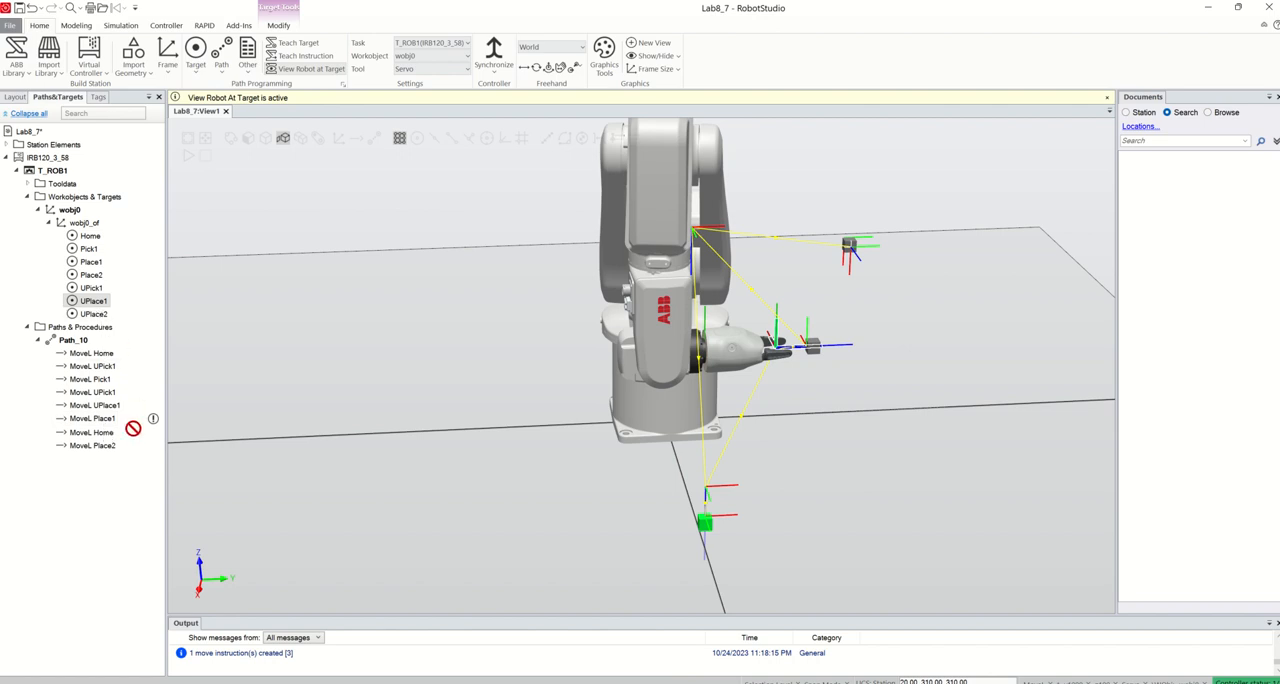
pyautogui.moveTo(133, 428); pyautogui.dragTo(98, 420)
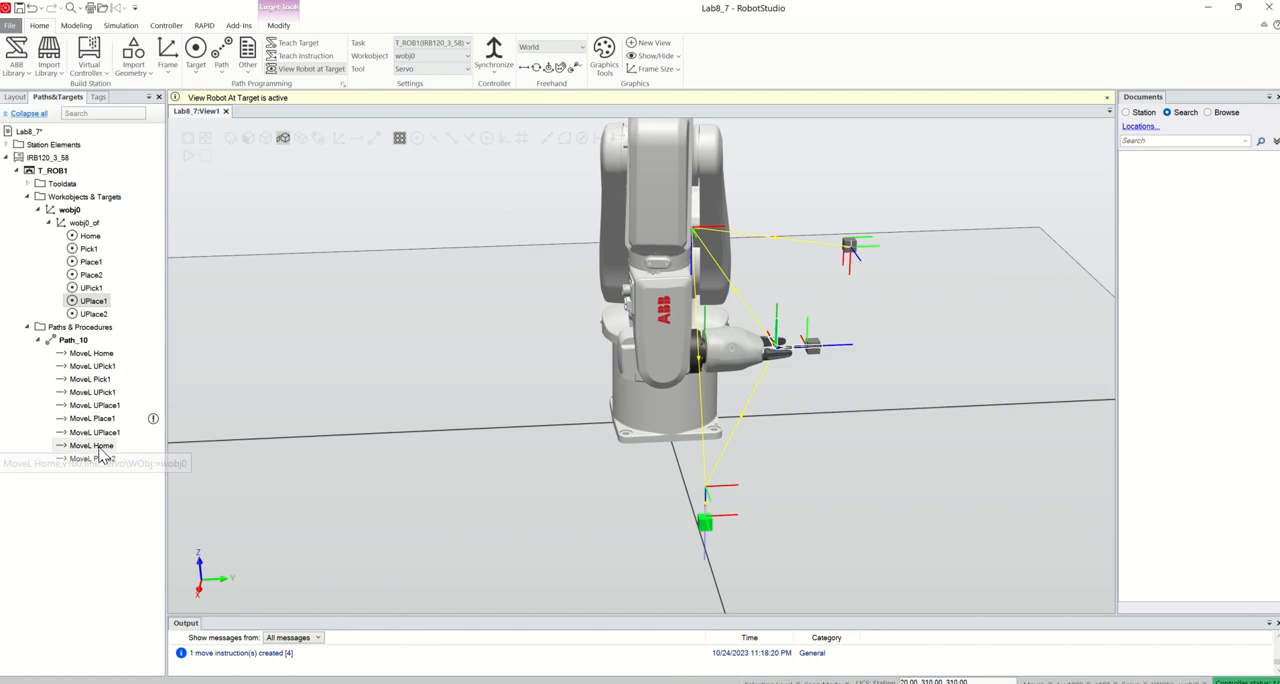
# Add MoveL UPlace2 instructions directly before and after MoveL Place2 in Path_10
pyautogui.click(98, 316)
pyautogui.moveTo(100, 316); pyautogui.dragTo(93, 458)
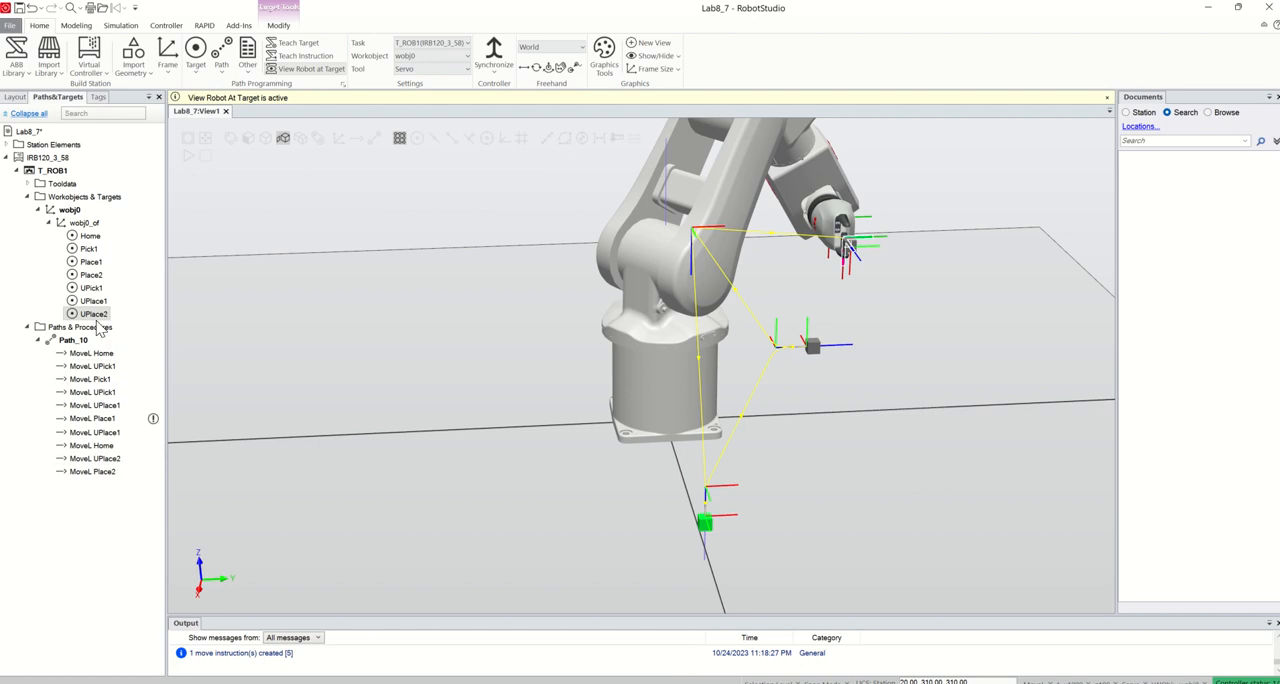
pyautogui.moveTo(97, 322); pyautogui.dragTo(95, 484)
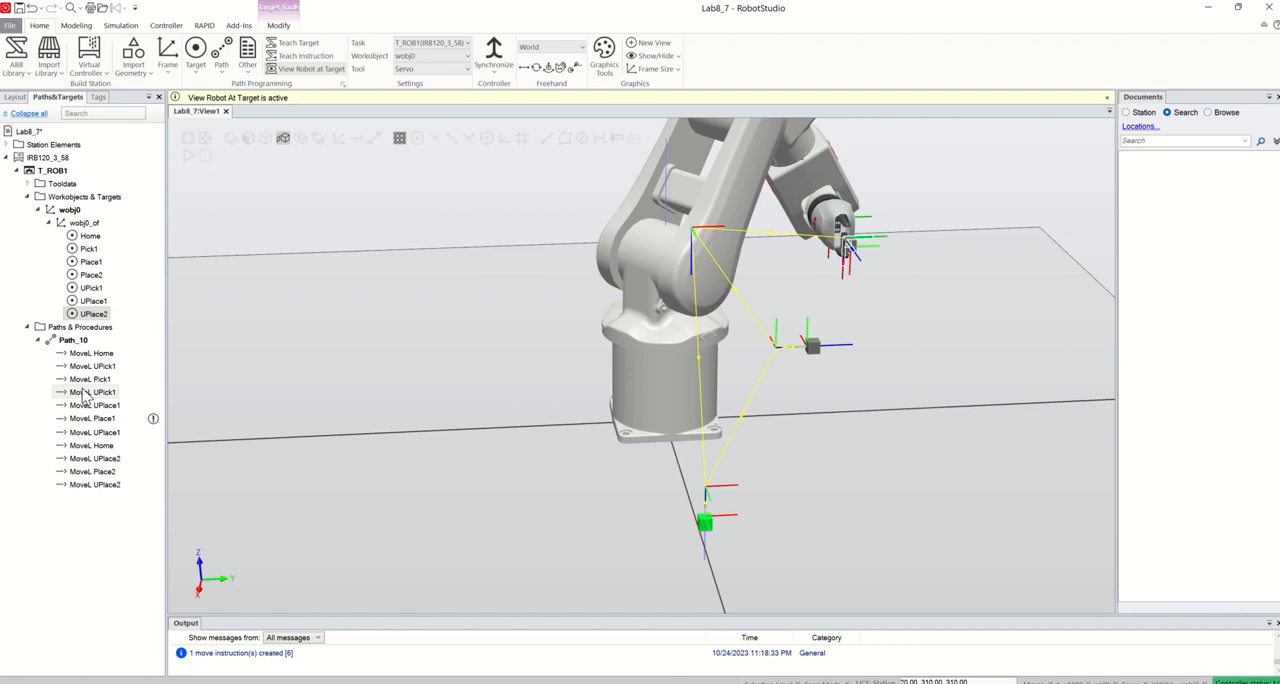
# Append moves to Home, UPick1, Pick1, UPick1 and Home, in that order, at the end of Path_10
pyautogui.moveTo(89, 235); pyautogui.dragTo(100, 500)
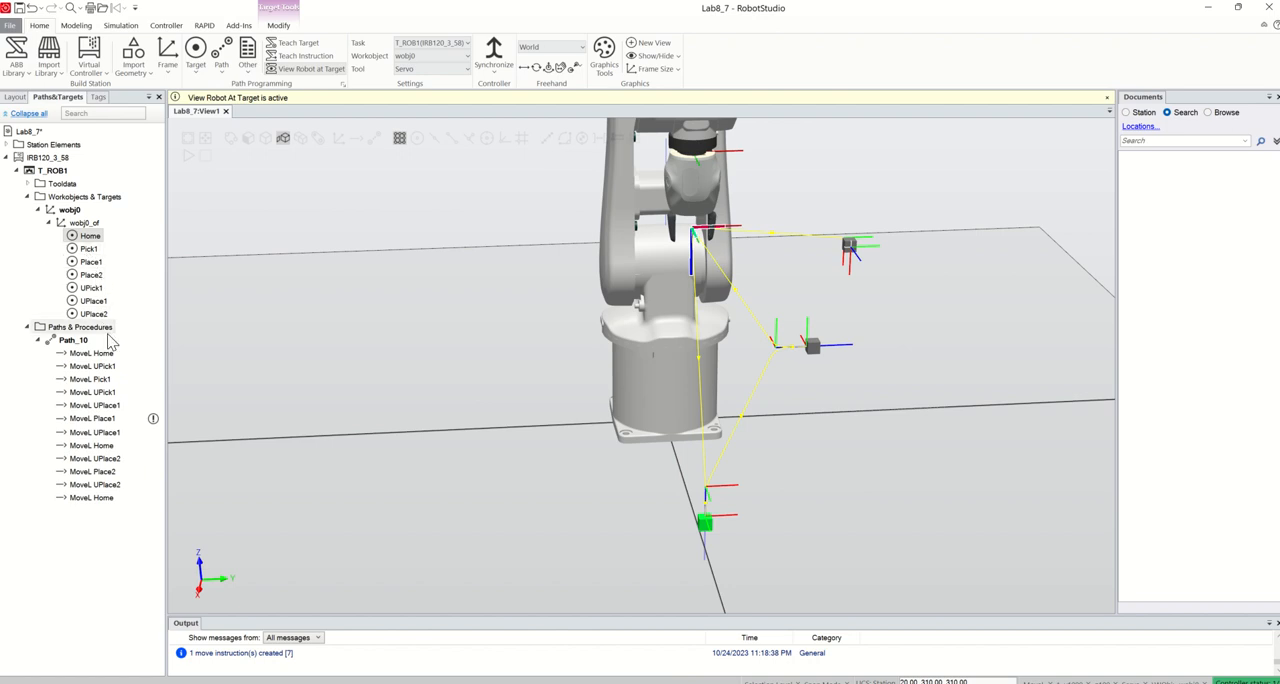
pyautogui.moveTo(92, 289); pyautogui.dragTo(94, 510)
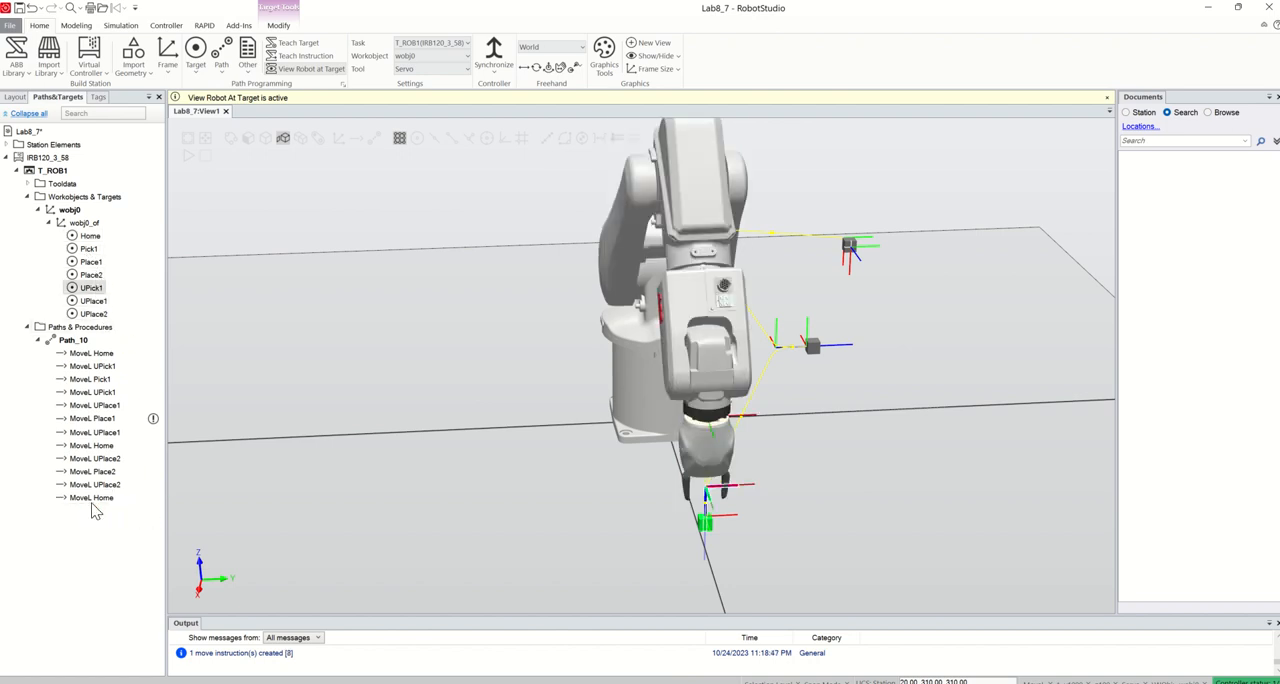
pyautogui.moveTo(88, 249); pyautogui.dragTo(93, 523)
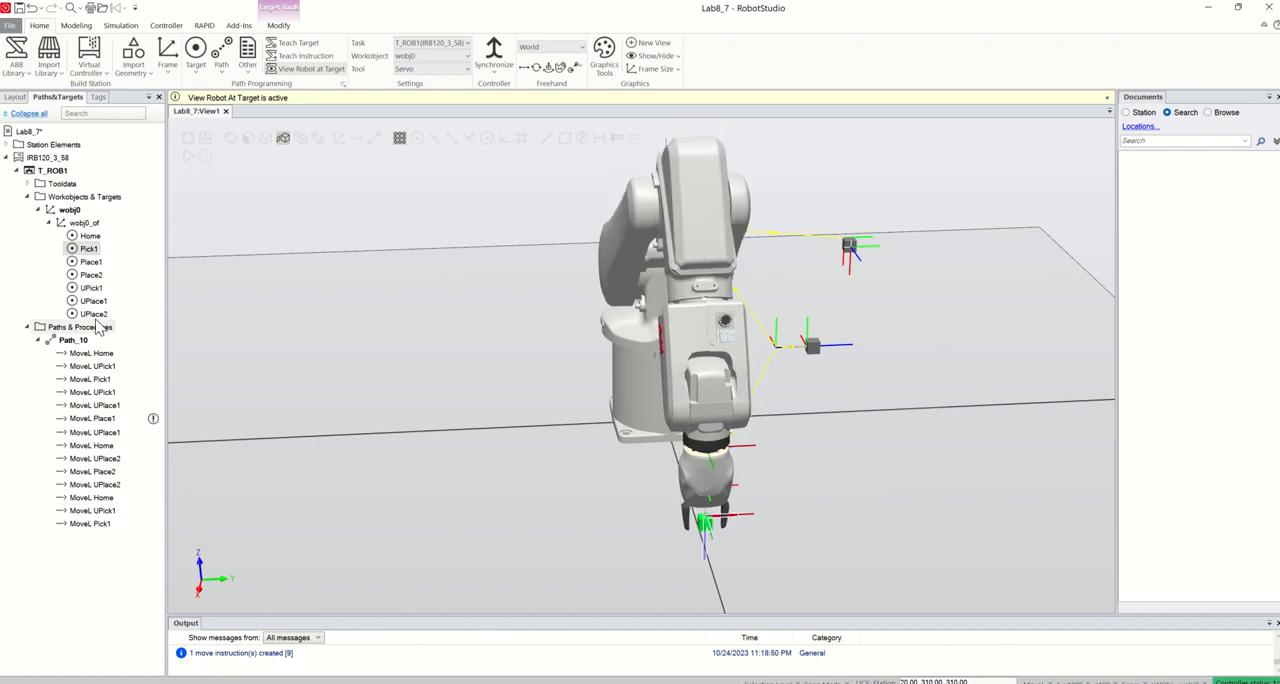
pyautogui.moveTo(92, 289); pyautogui.dragTo(100, 538)
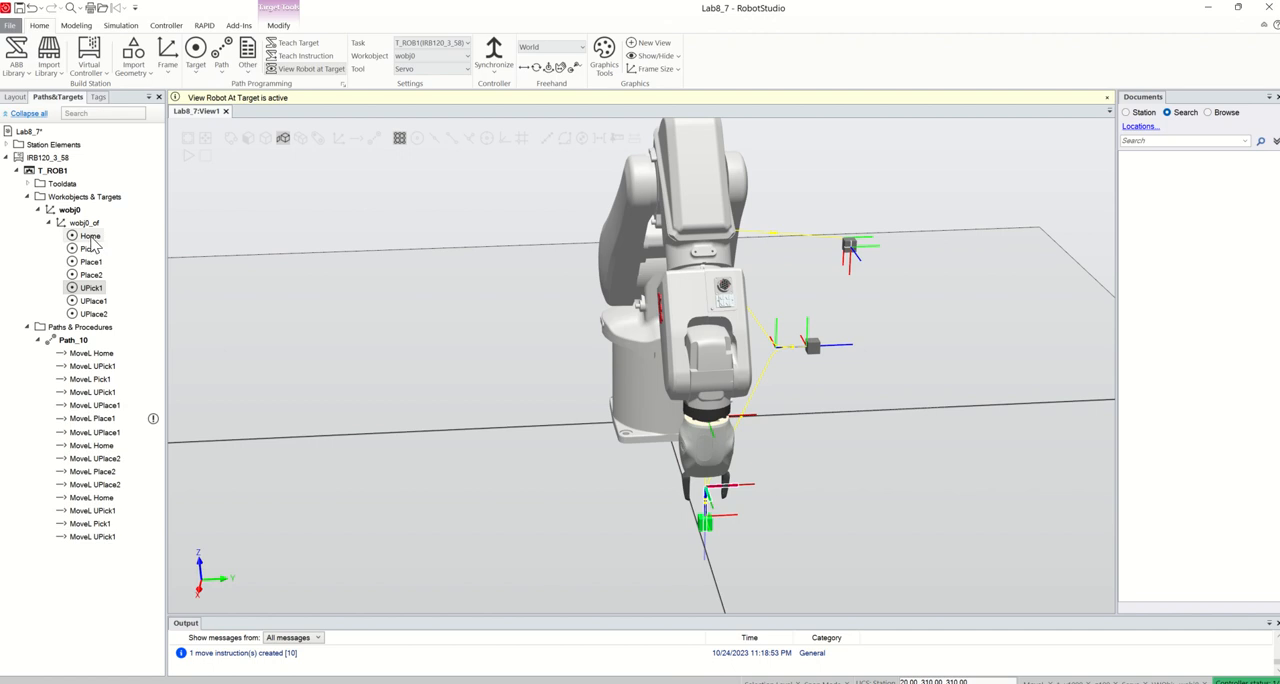
pyautogui.moveTo(89, 236); pyautogui.dragTo(103, 552)
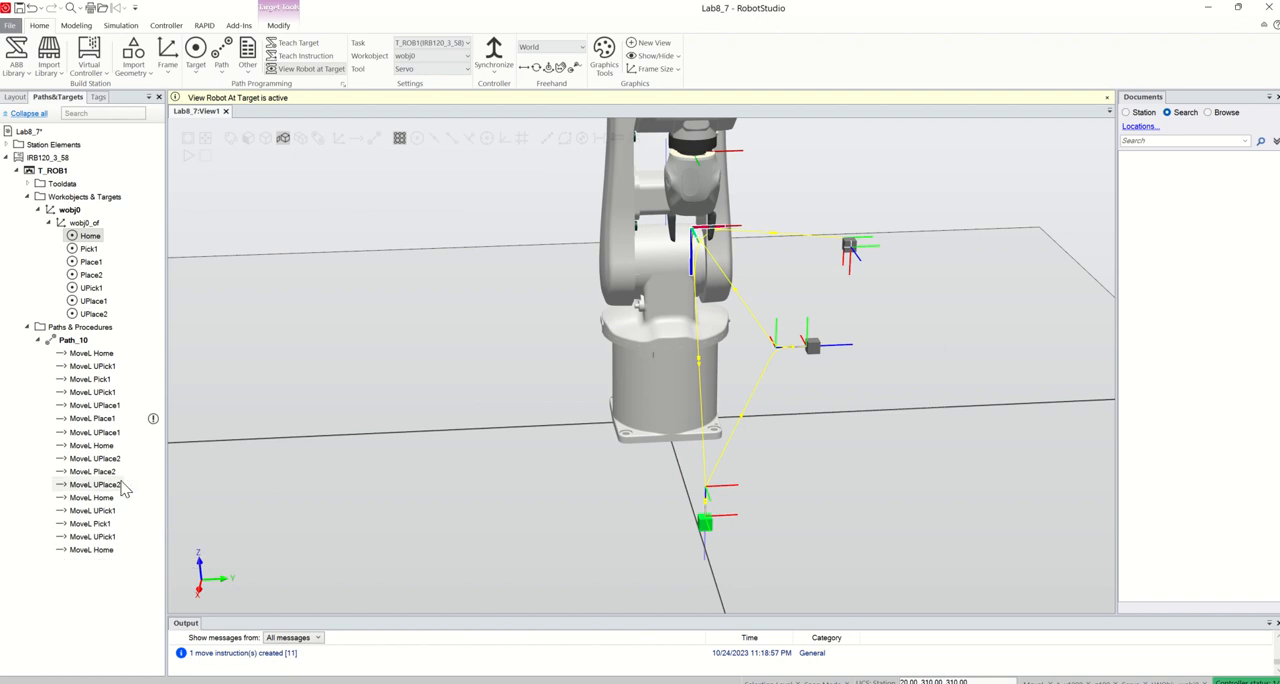
# Select all move instructions in Path_10, from the first to the last MoveL Home, and set their speed to v100
pyautogui.rightClick(80, 346)
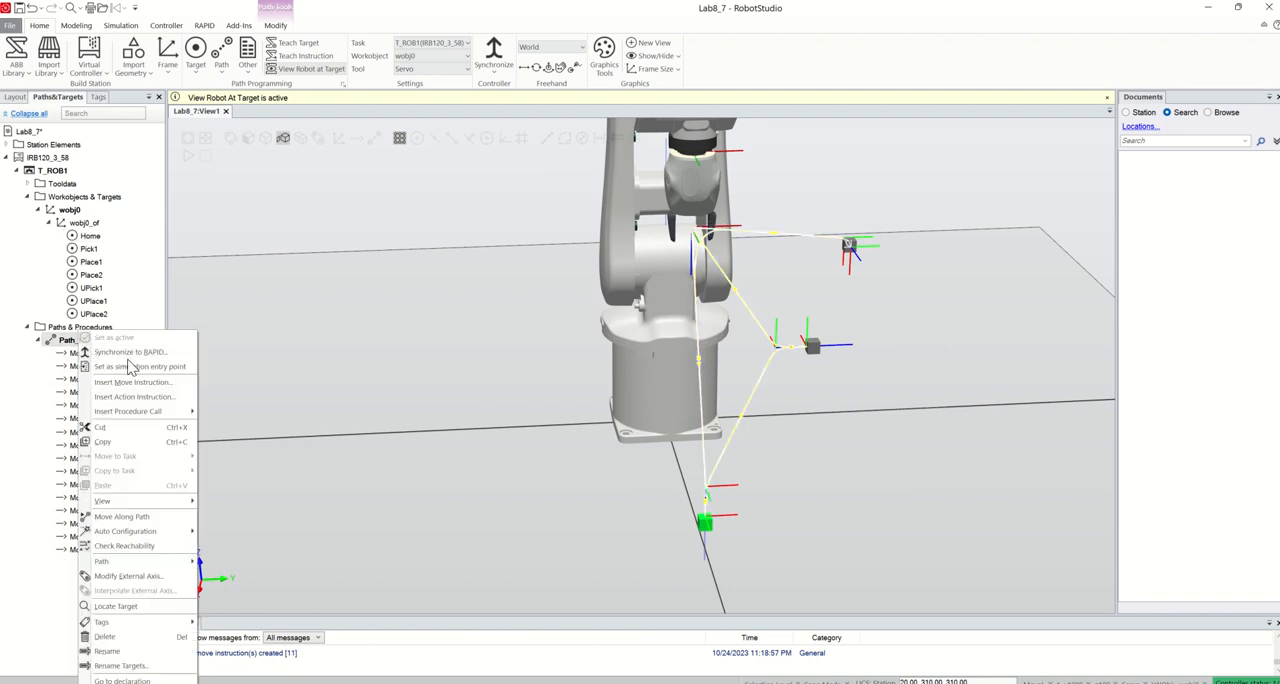
pyautogui.click(57, 587)
pyautogui.click(95, 354)
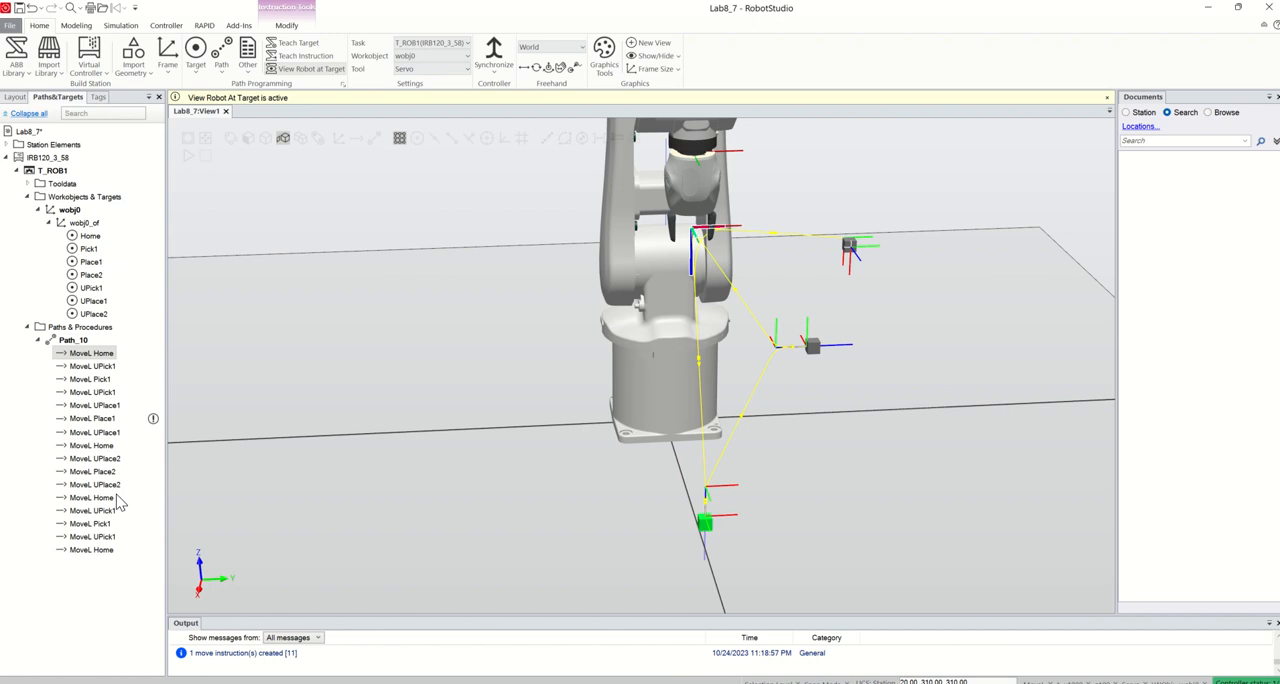
pyautogui.keyDown('shift'); pyautogui.click(105, 553); pyautogui.keyUp('shift')
pyautogui.rightClick(95, 366)
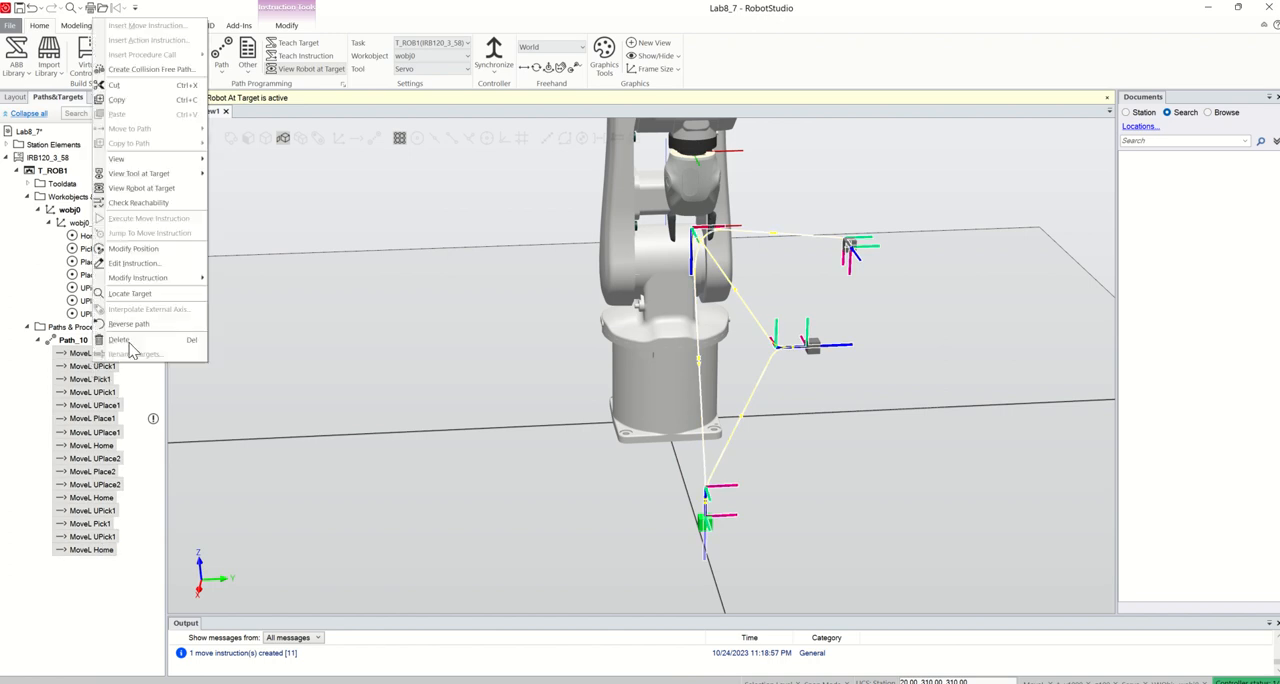
pyautogui.moveTo(183, 277)
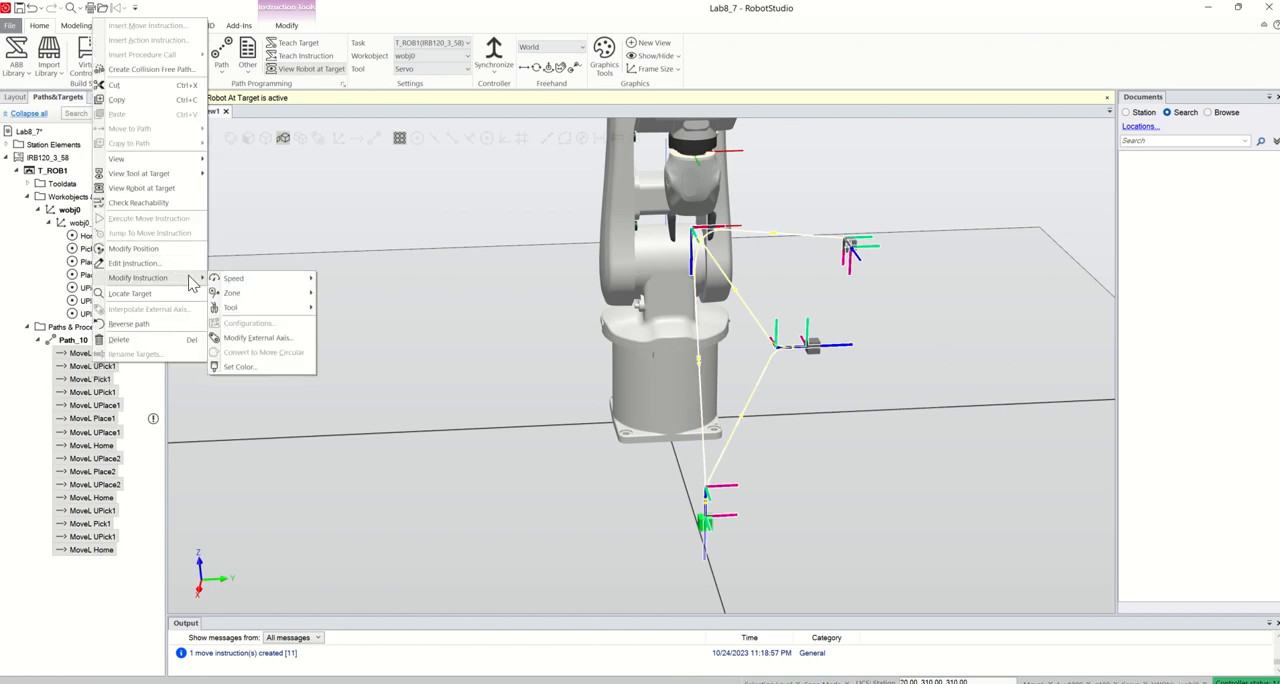
pyautogui.moveTo(236, 278)
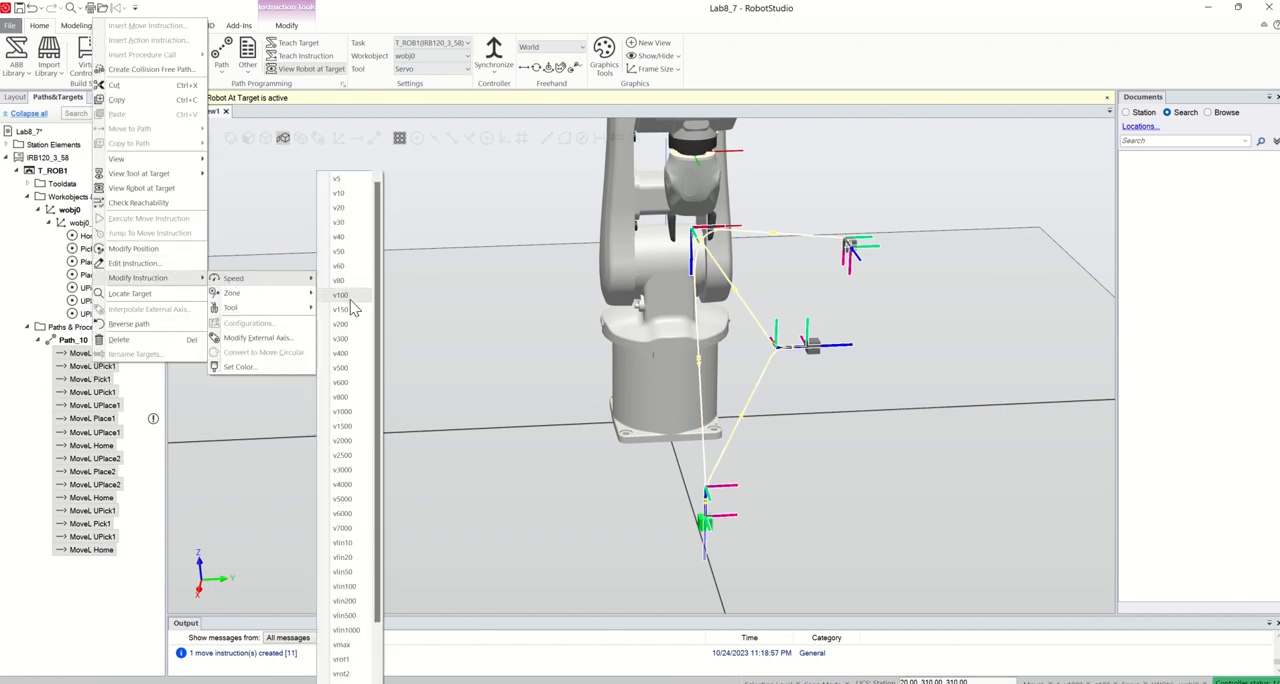
pyautogui.click(340, 296)
# Set the zone of all selected Path_10 move instructions to fine
pyautogui.rightClick(95, 364)
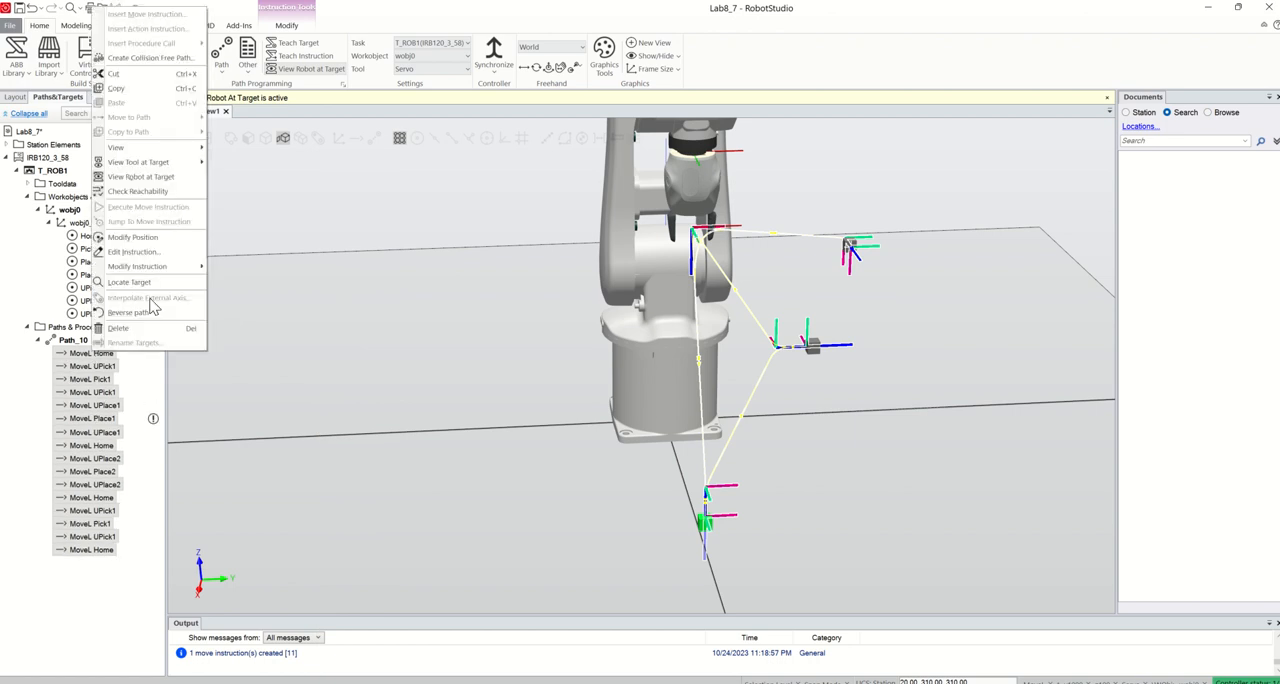
pyautogui.moveTo(180, 267)
pyautogui.moveTo(283, 284)
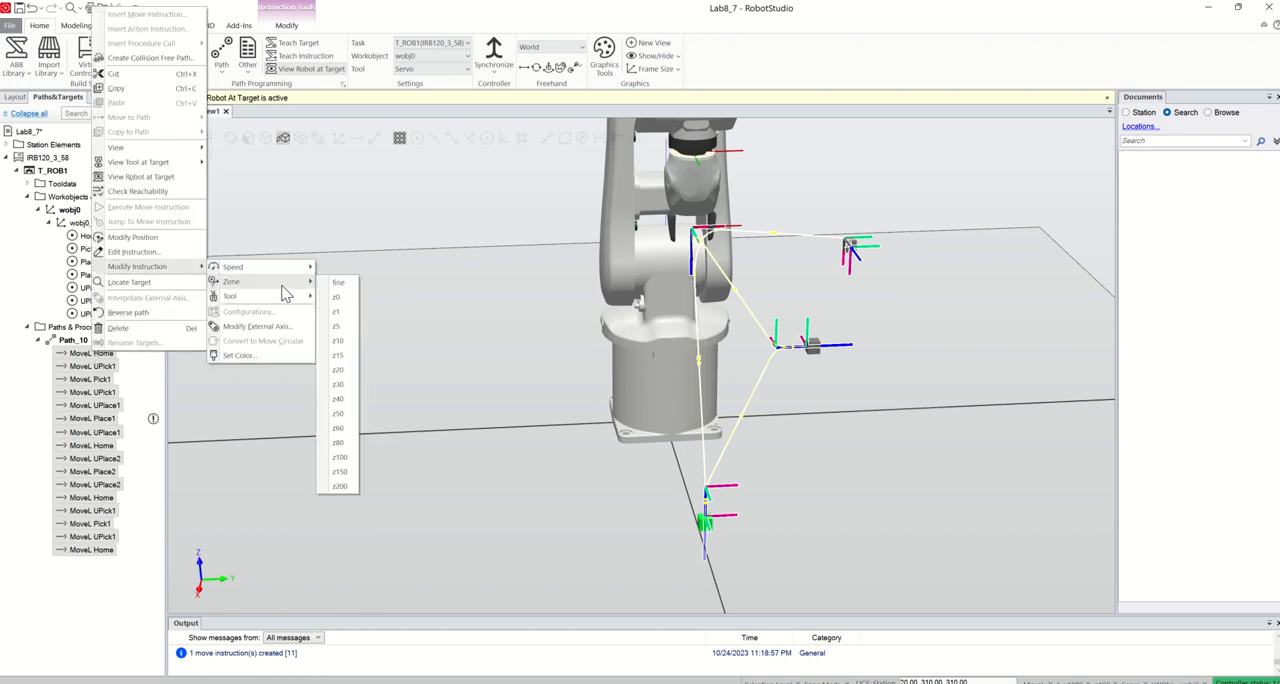
pyautogui.click(340, 283)
# Run the robot along Path_10 with Move Along Path to check its motion
pyautogui.rightClick(87, 345)
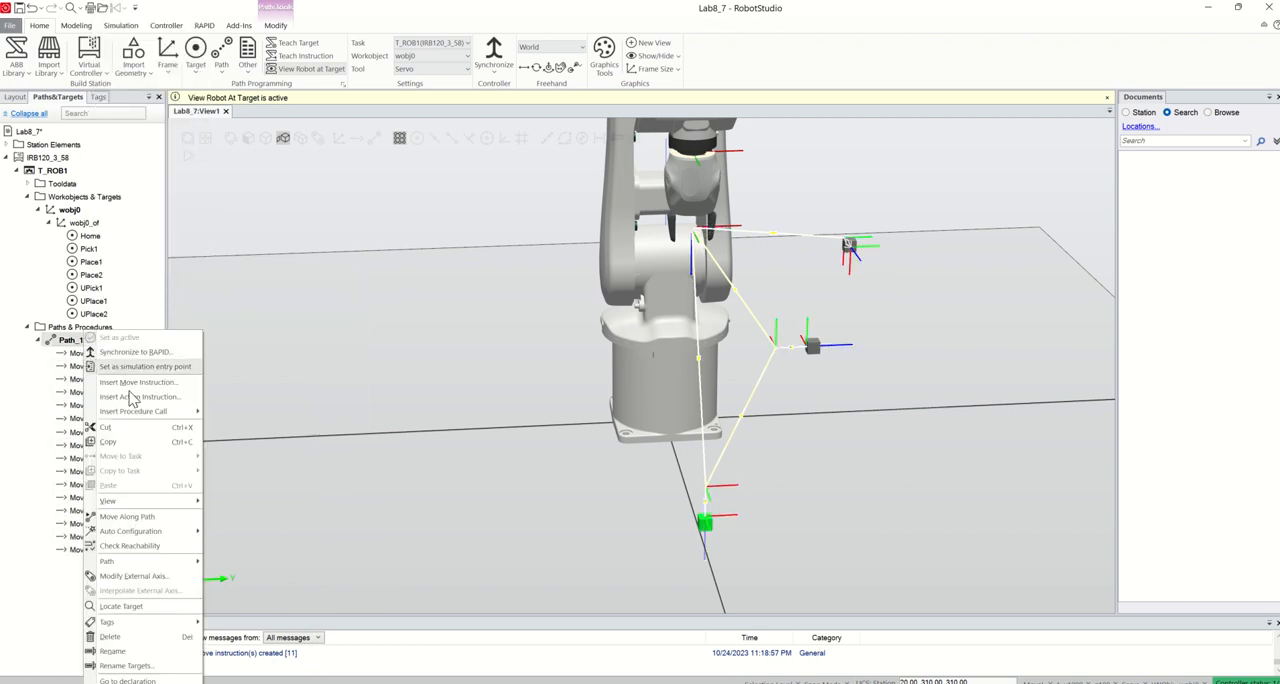
pyautogui.click(128, 517)
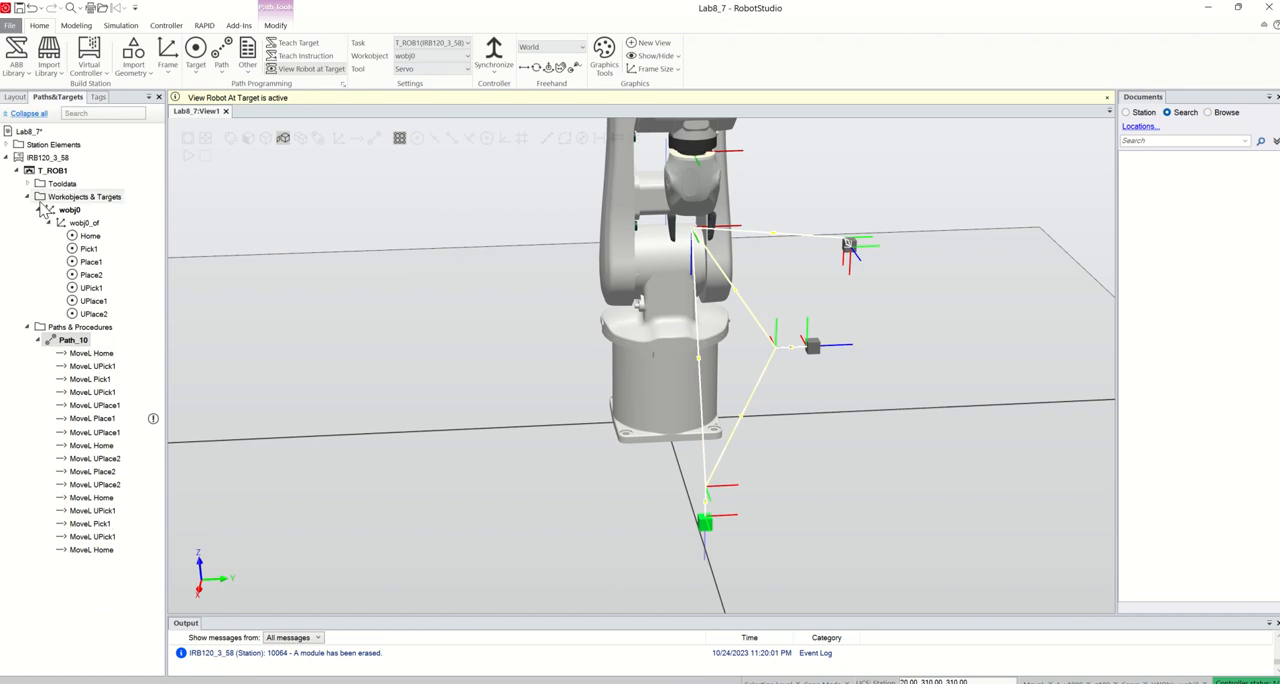
# Start a new signal in the controller's I/O System configuration
pyautogui.click(166, 27)
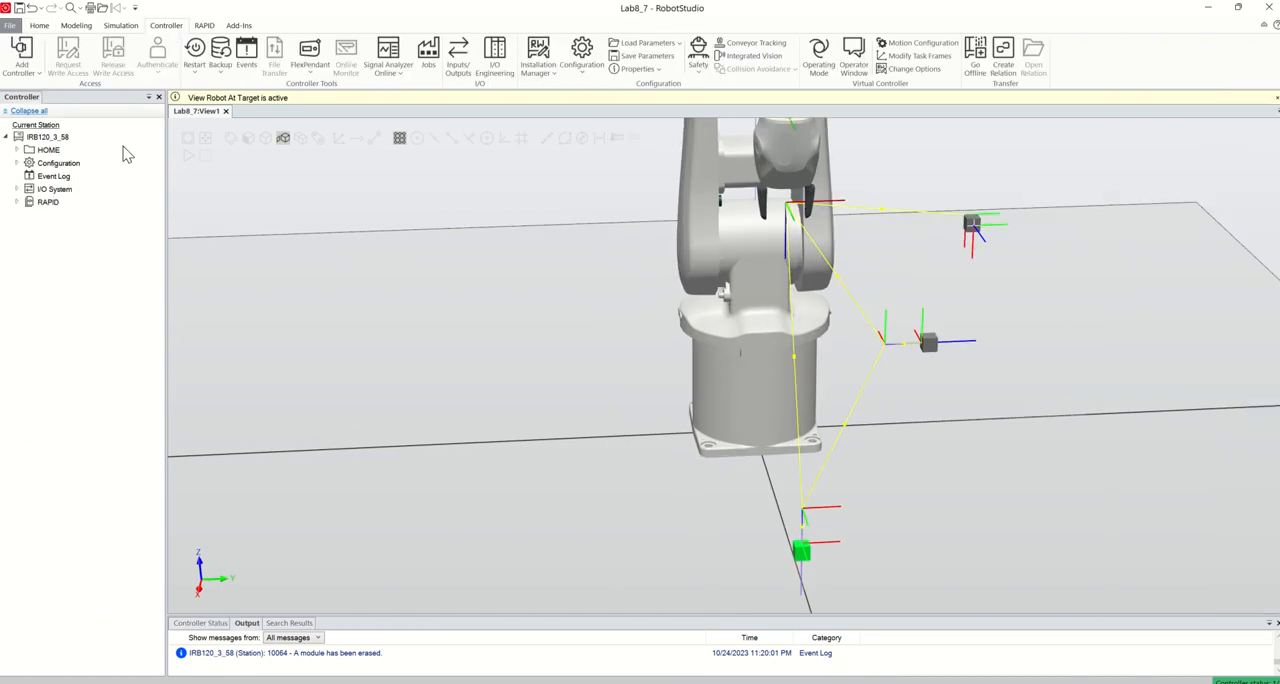
pyautogui.click(17, 163)
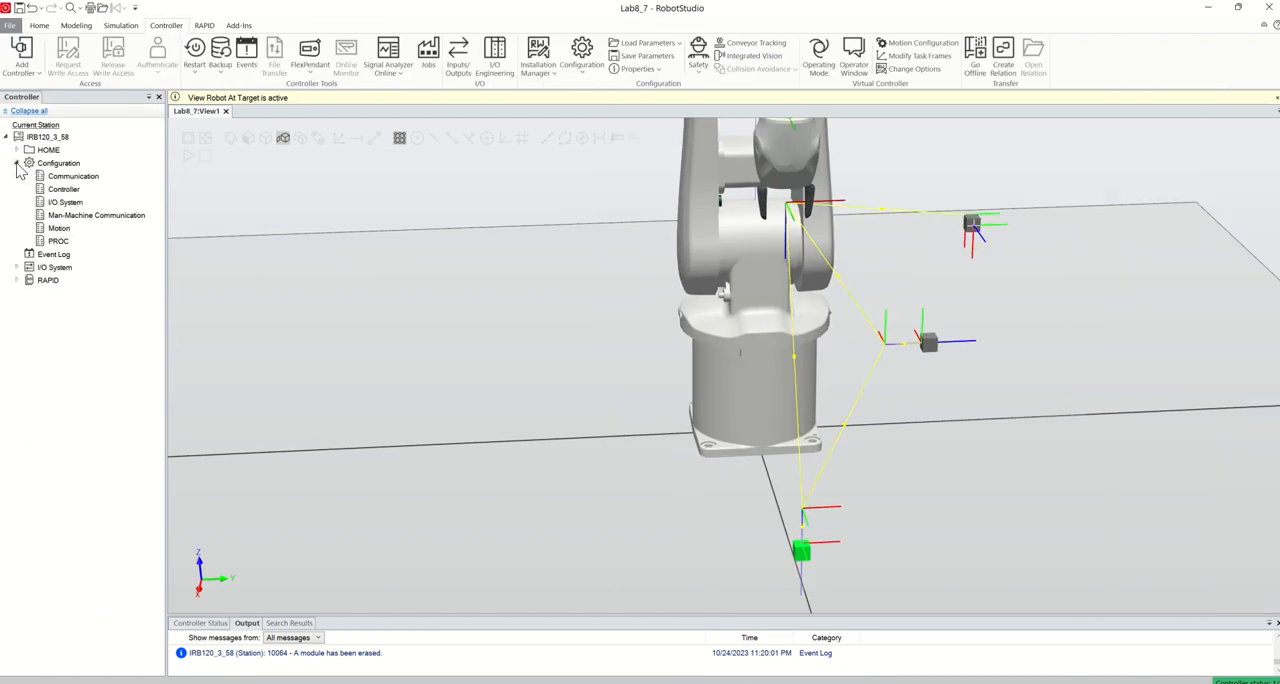
pyautogui.doubleClick(64, 203)
pyautogui.click(188, 244)
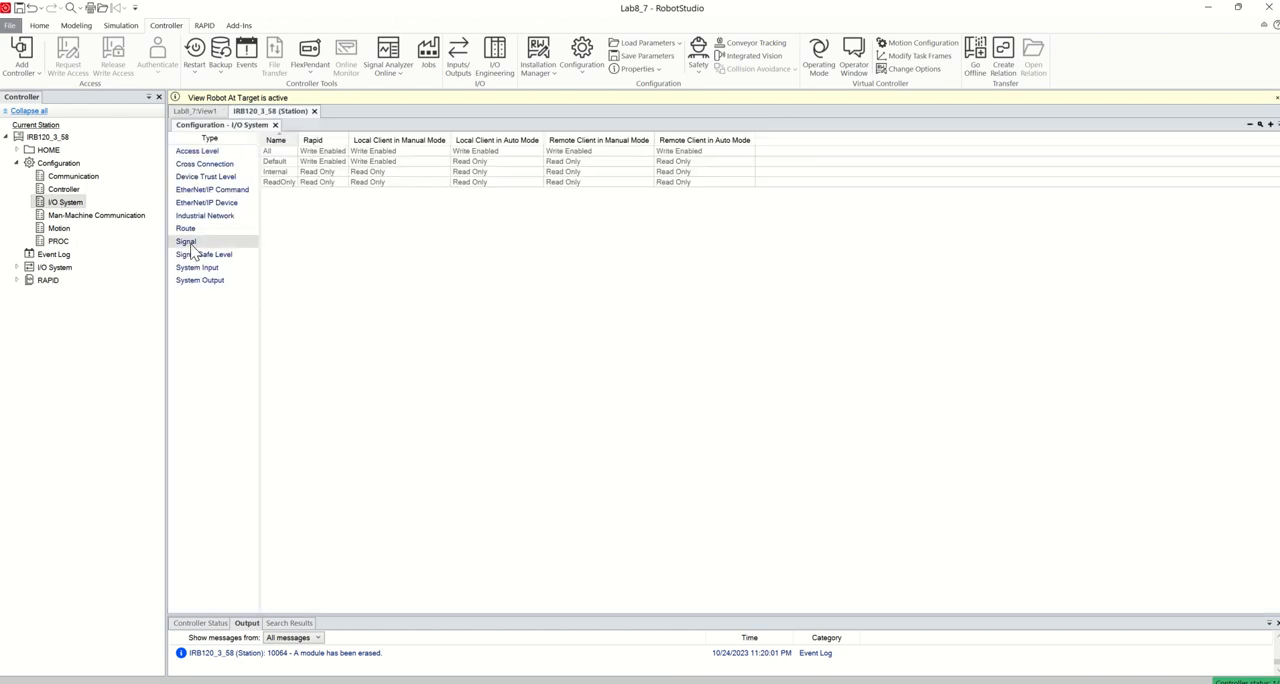
pyautogui.rightClick(190, 245)
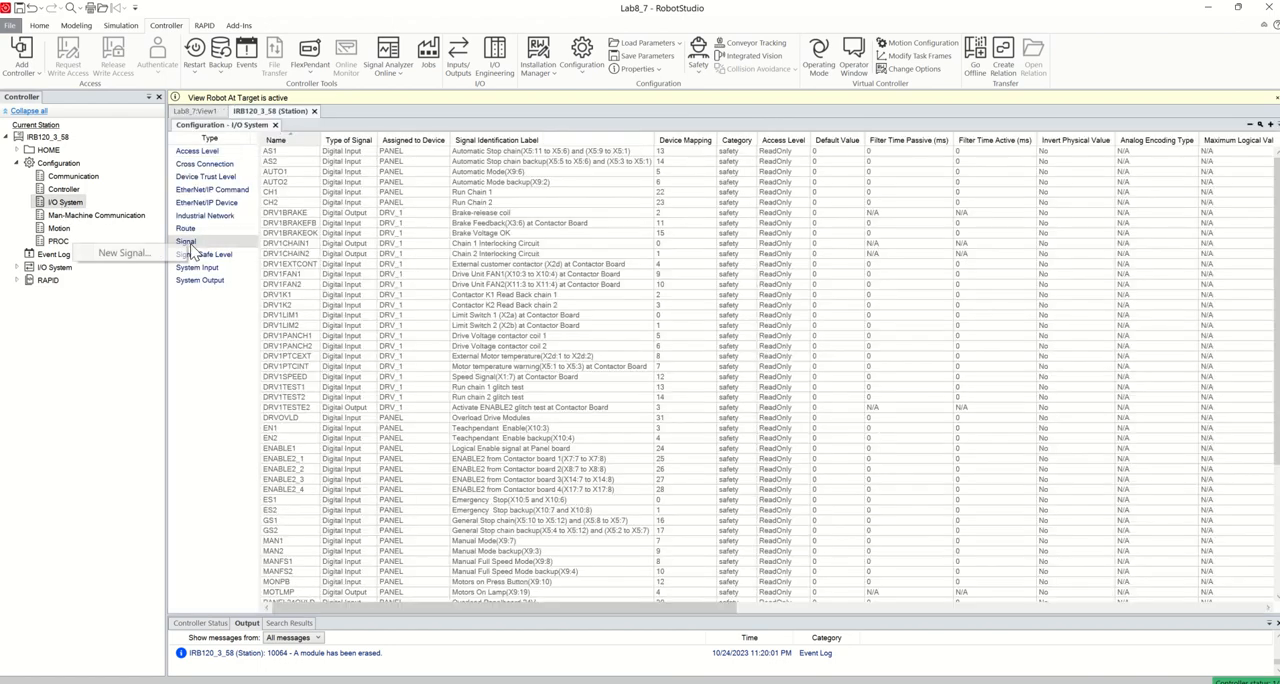
pyautogui.click(138, 258)
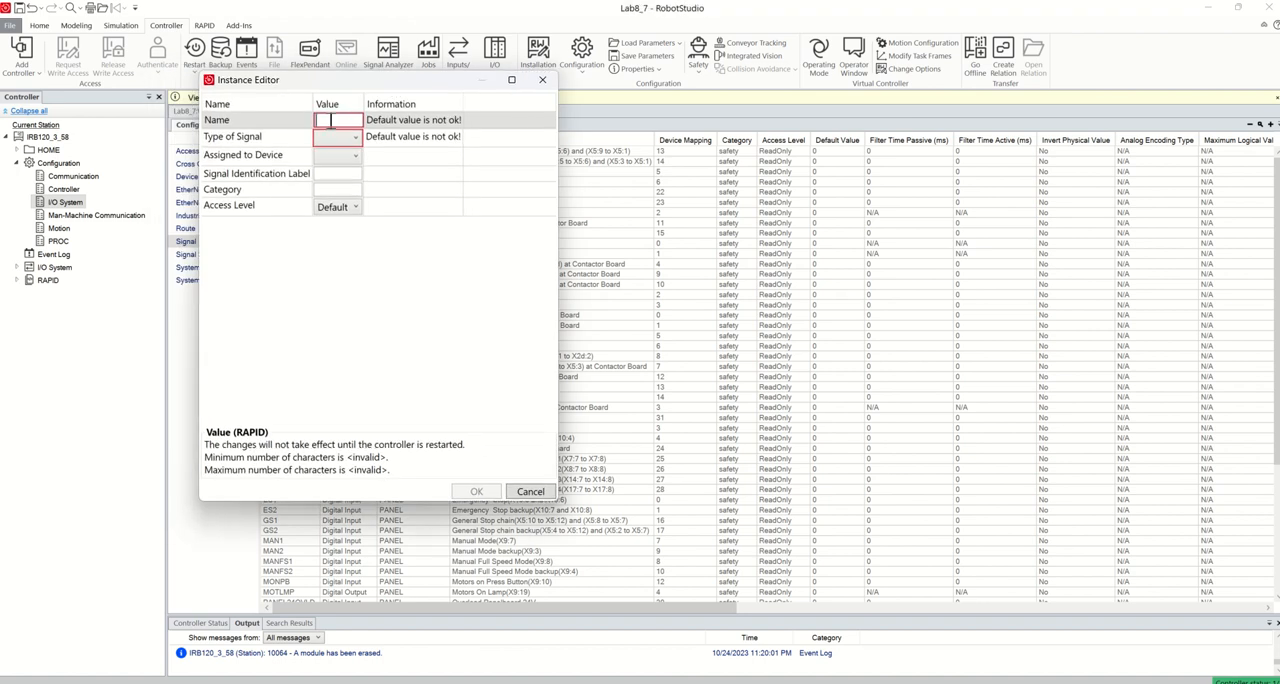
# Define the new signal as Gripper with type Digital Output and access level All
pyautogui.write('Gripper')
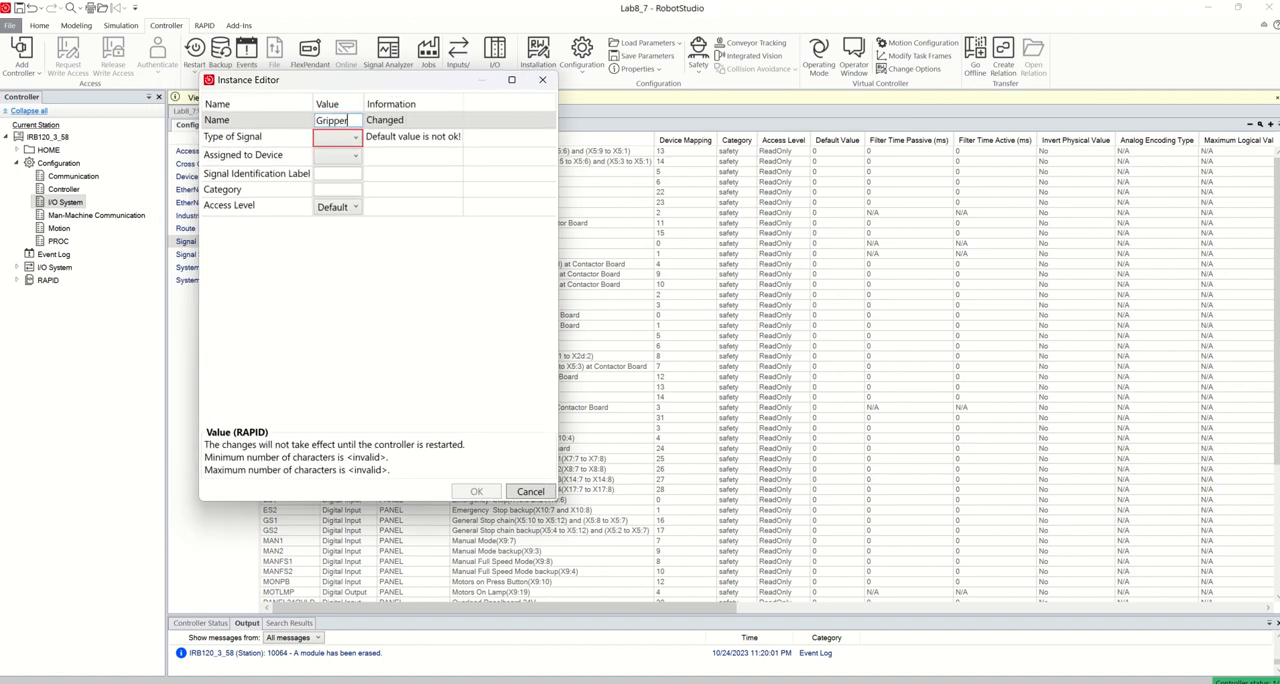
pyautogui.click(335, 137)
pyautogui.click(336, 140)
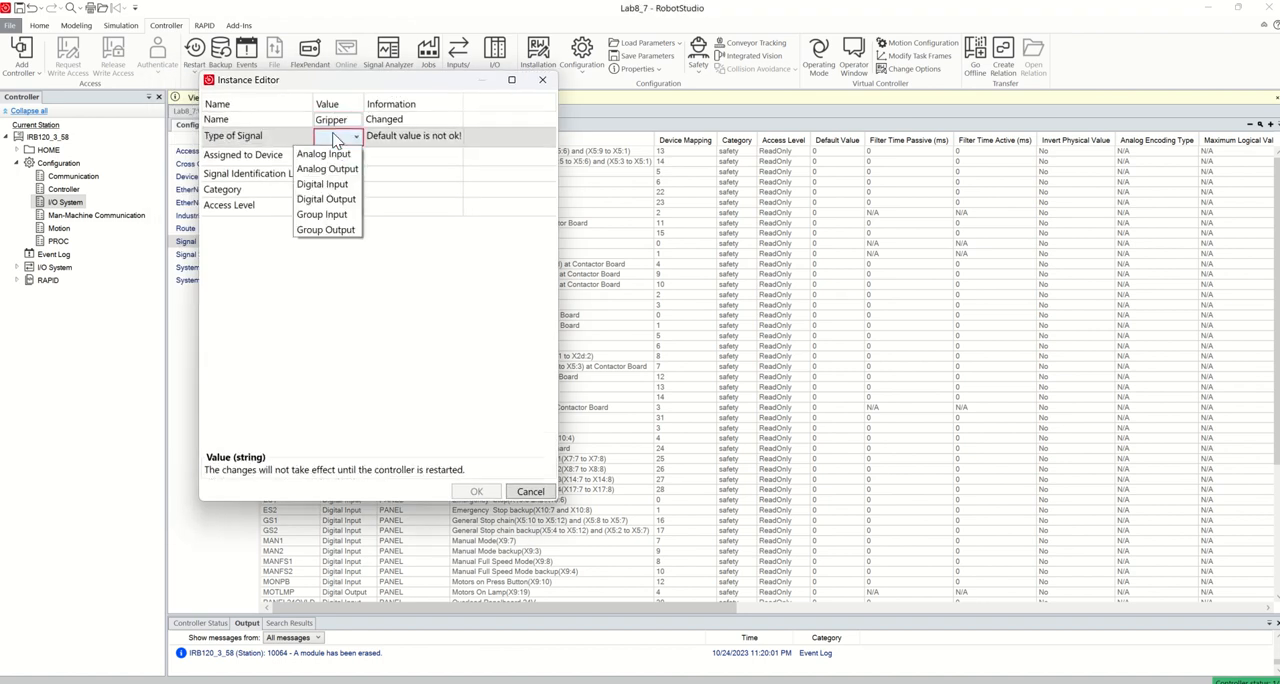
pyautogui.click(340, 200)
pyautogui.click(389, 208)
pyautogui.click(389, 208)
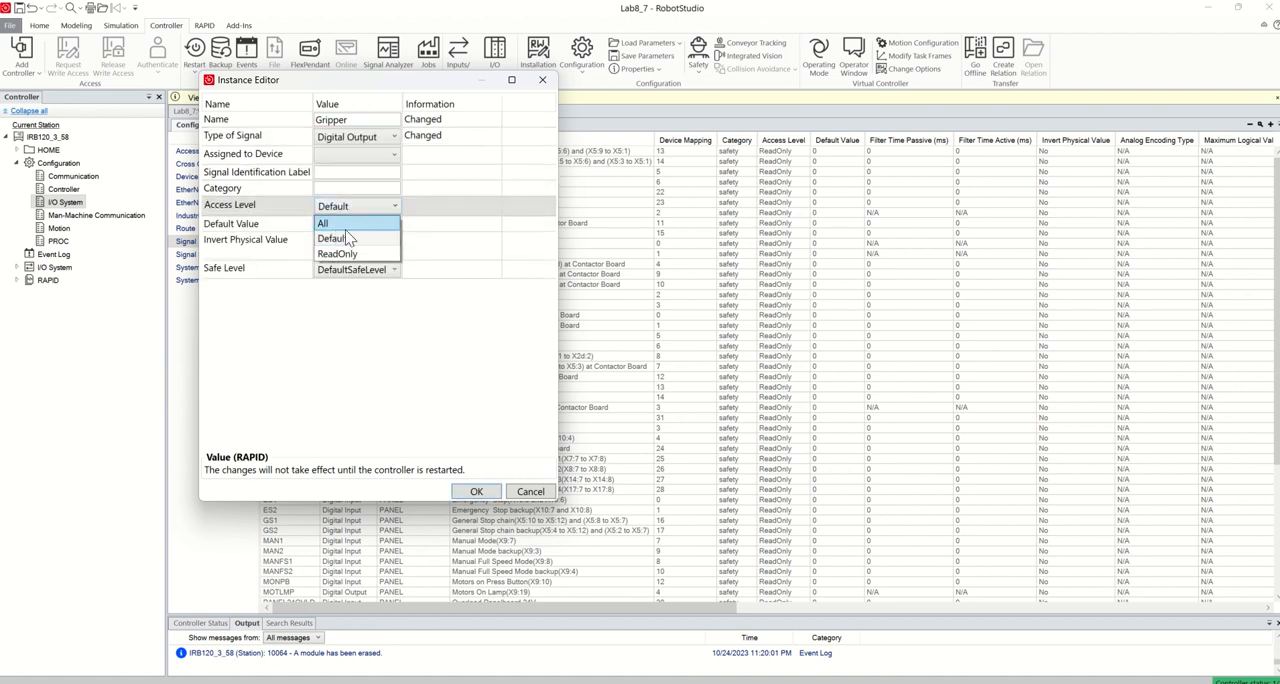
pyautogui.click(325, 223)
pyautogui.click(476, 491)
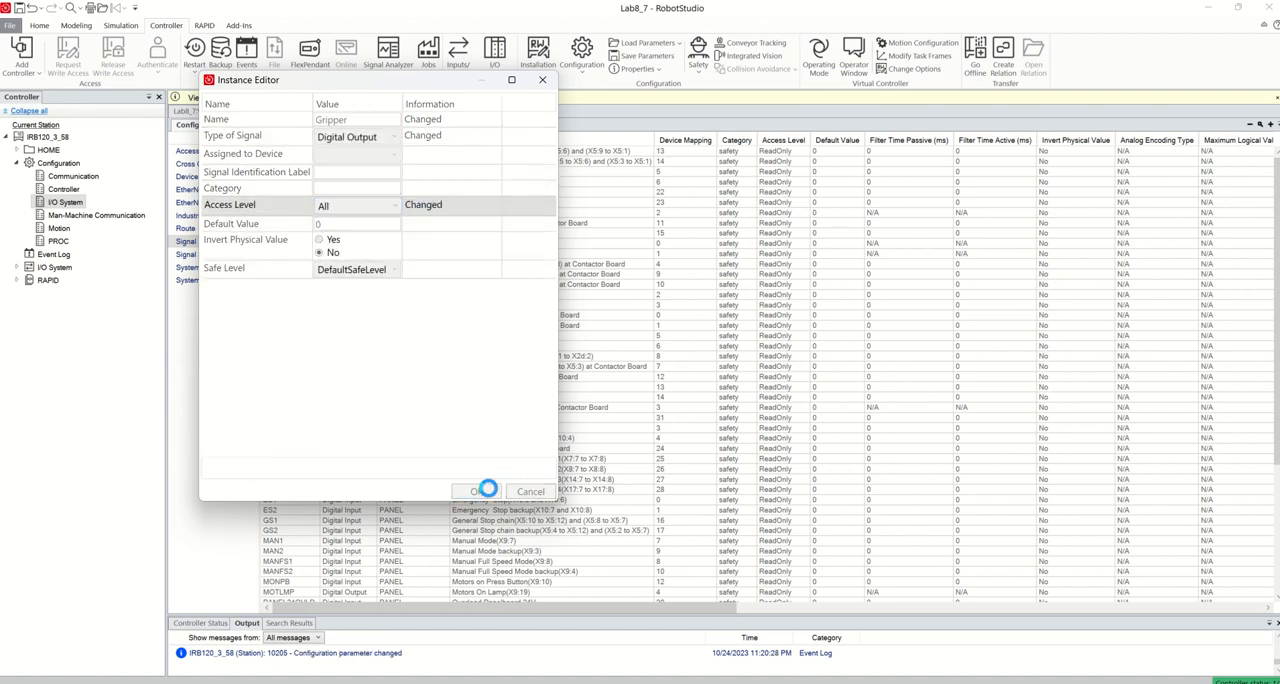
# Warmstart the virtual controller to activate the changed I/O configuration
pyautogui.click(731, 367)
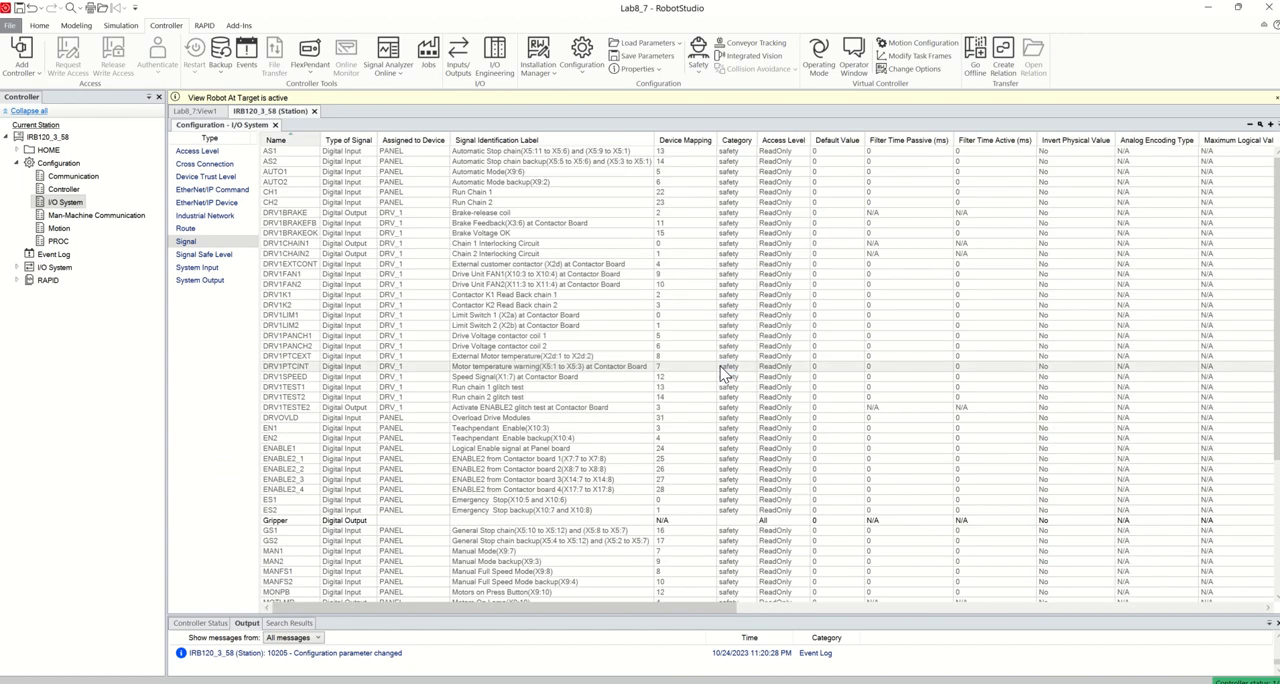
pyautogui.click(194, 50)
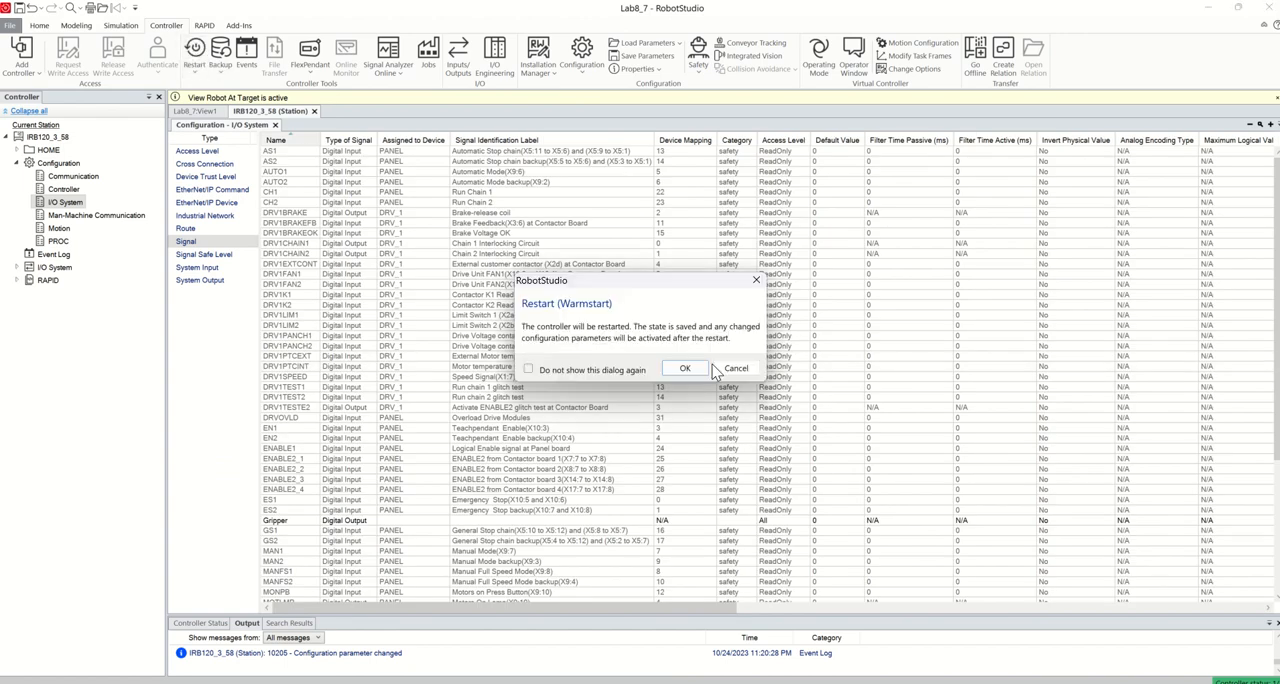
pyautogui.click(685, 370)
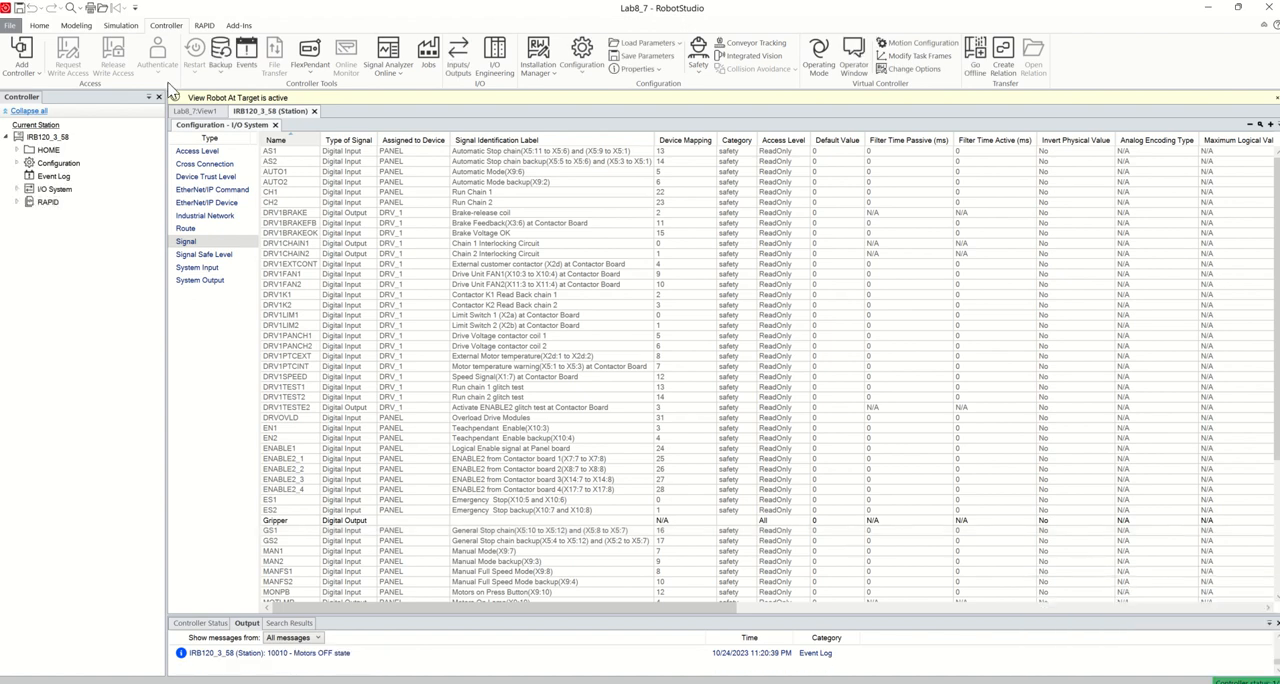
# Add a simulation event in the Event Manager, triggered when the Gripper I/O signal is true (1)
pyautogui.click(129, 29)
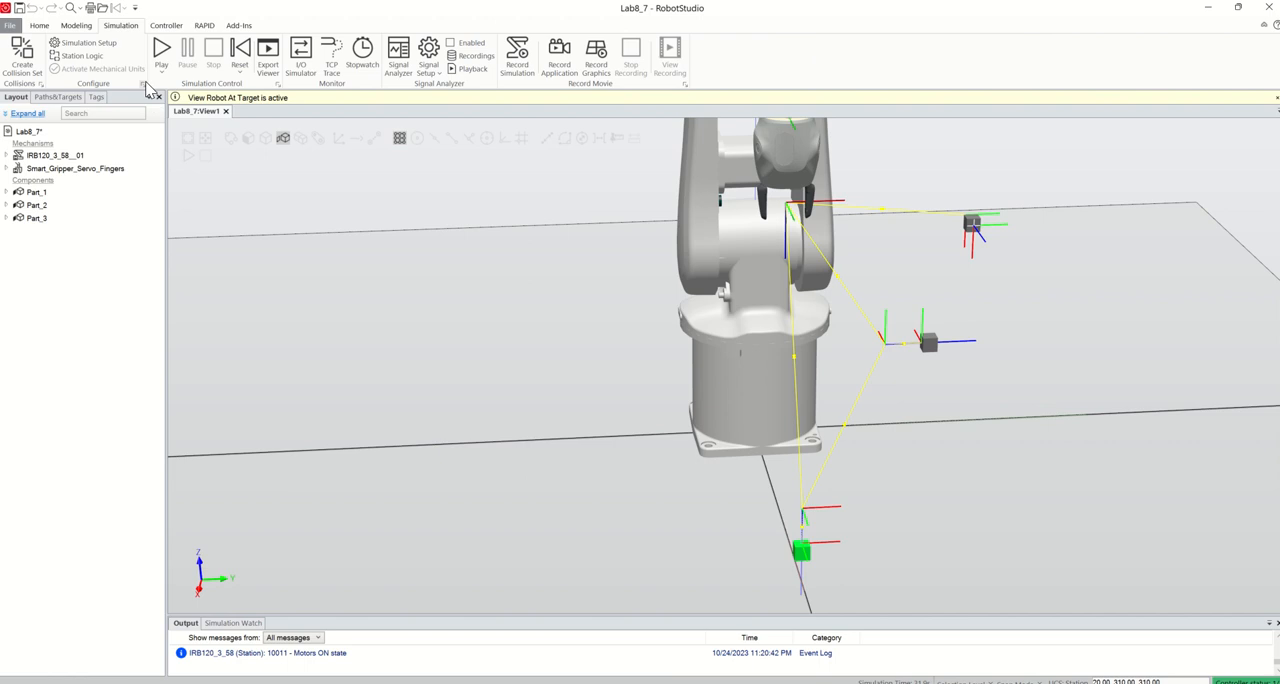
pyautogui.click(142, 83)
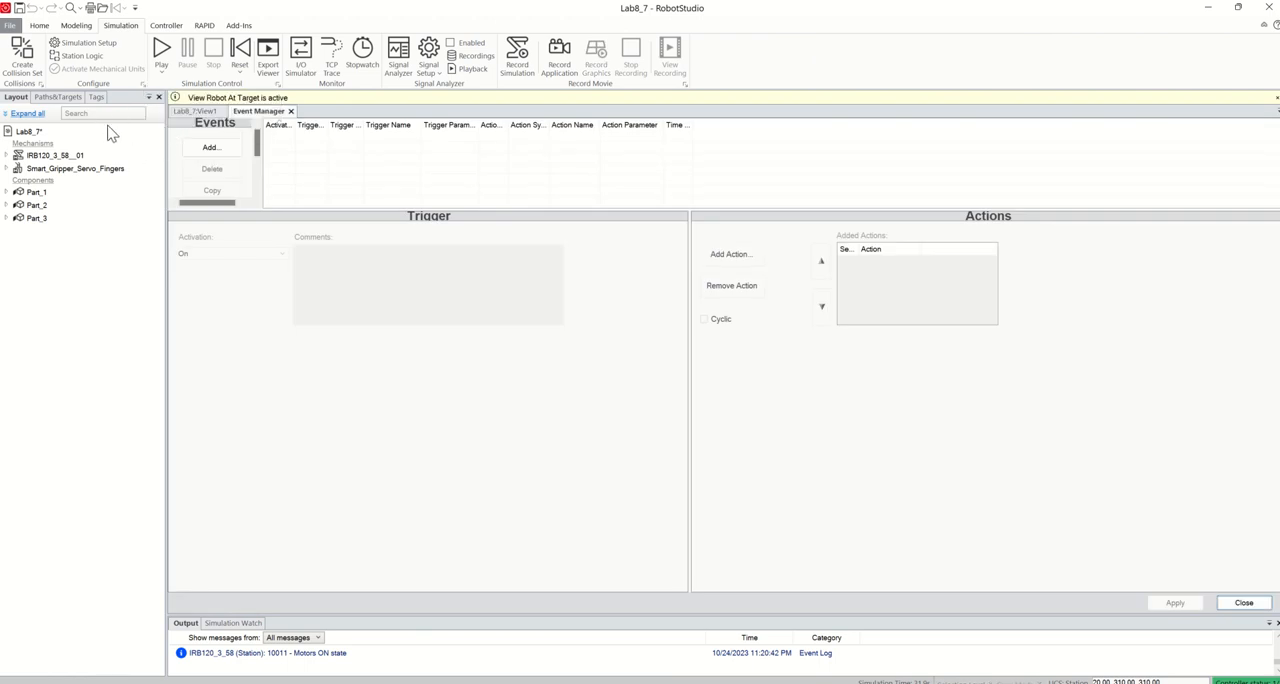
pyautogui.click(211, 150)
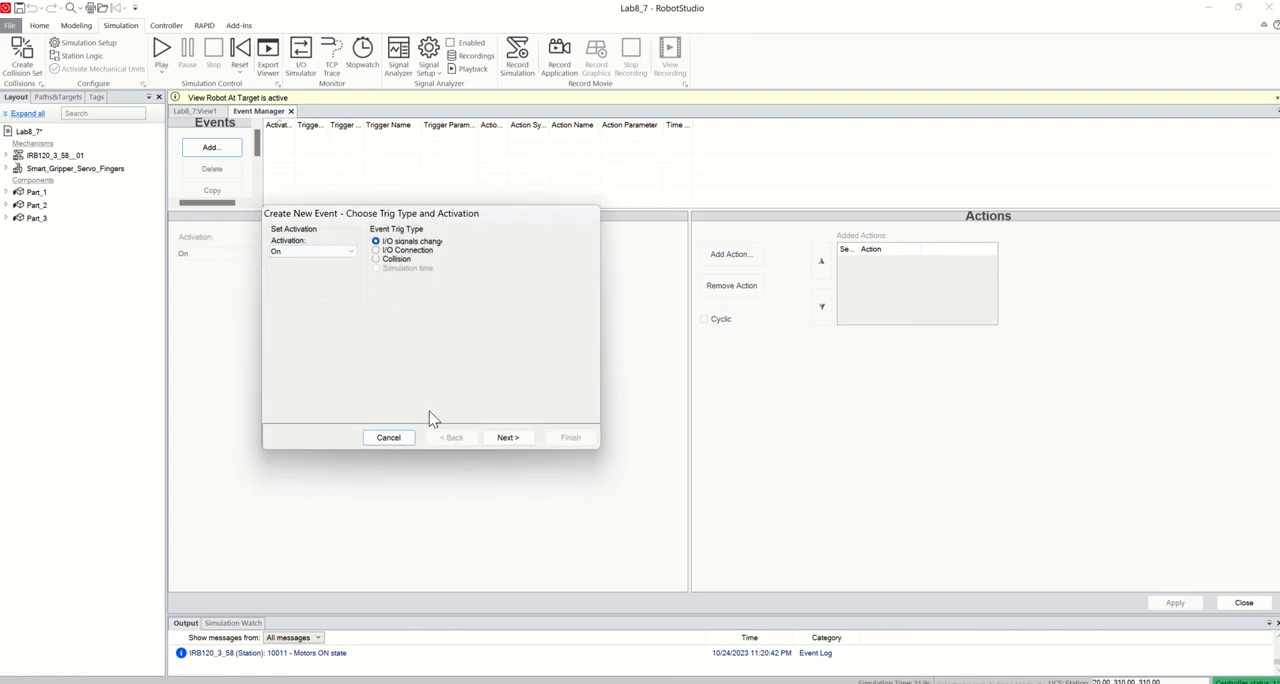
pyautogui.click(507, 438)
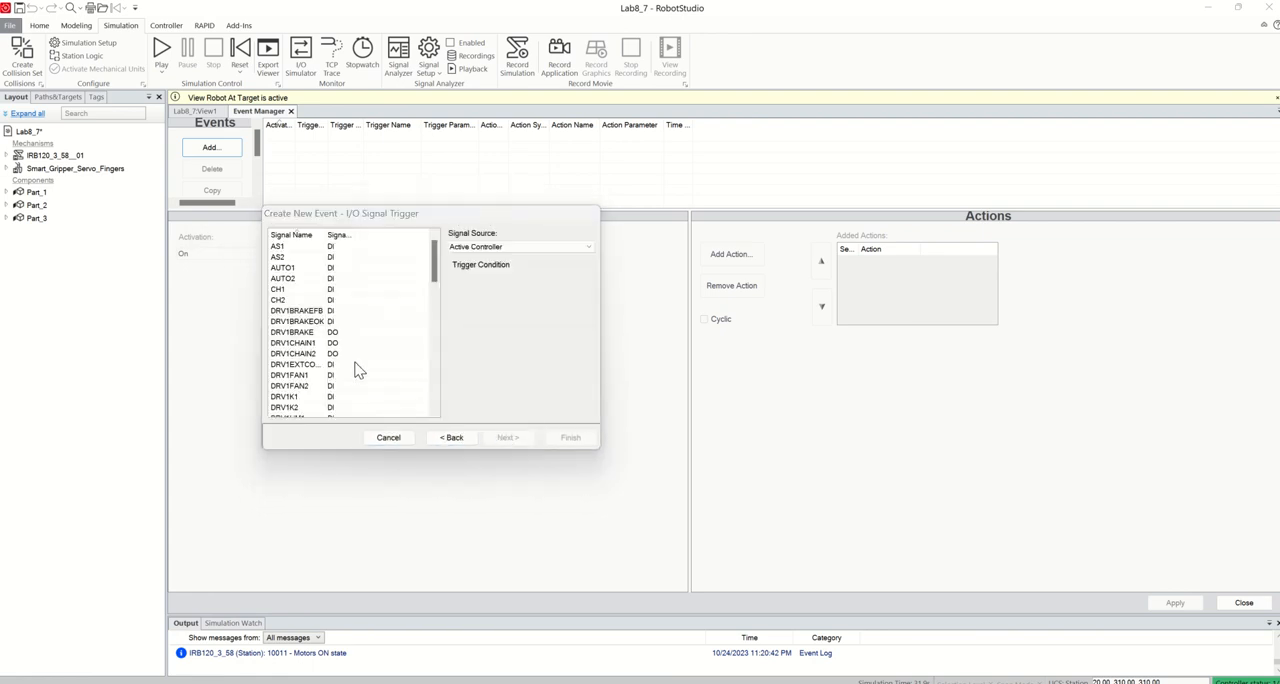
pyautogui.scroll(-8, 329, 350)
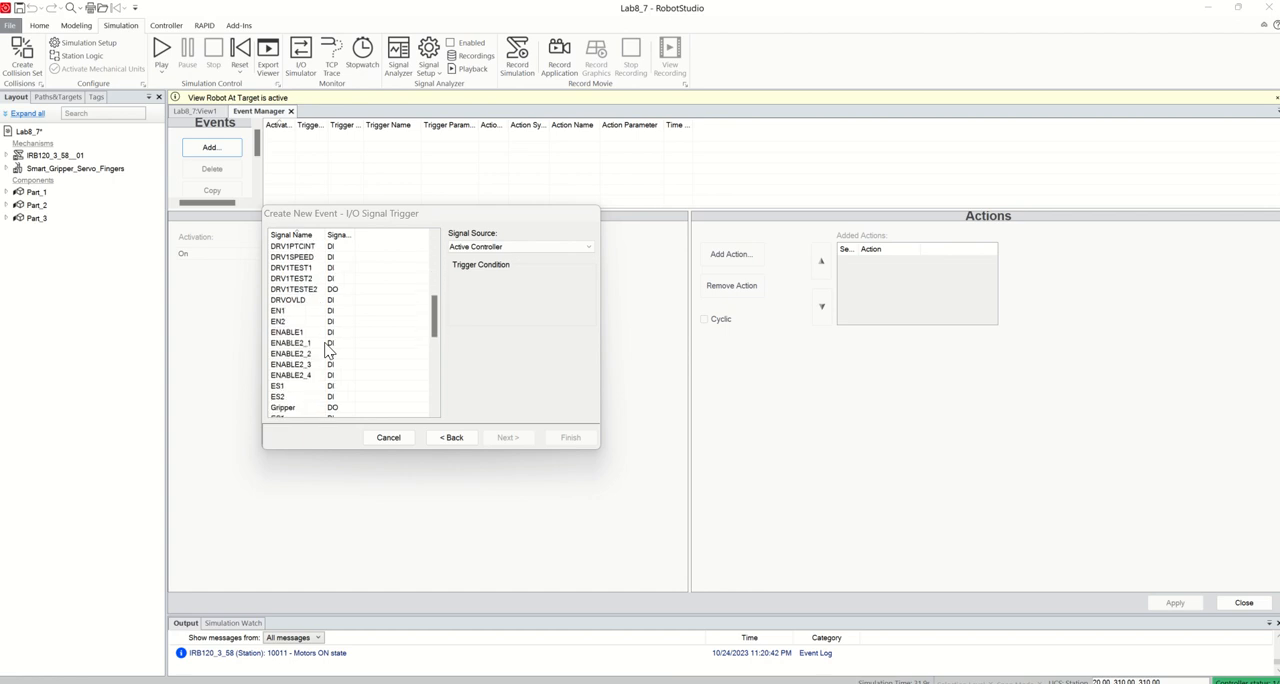
pyautogui.click(292, 279)
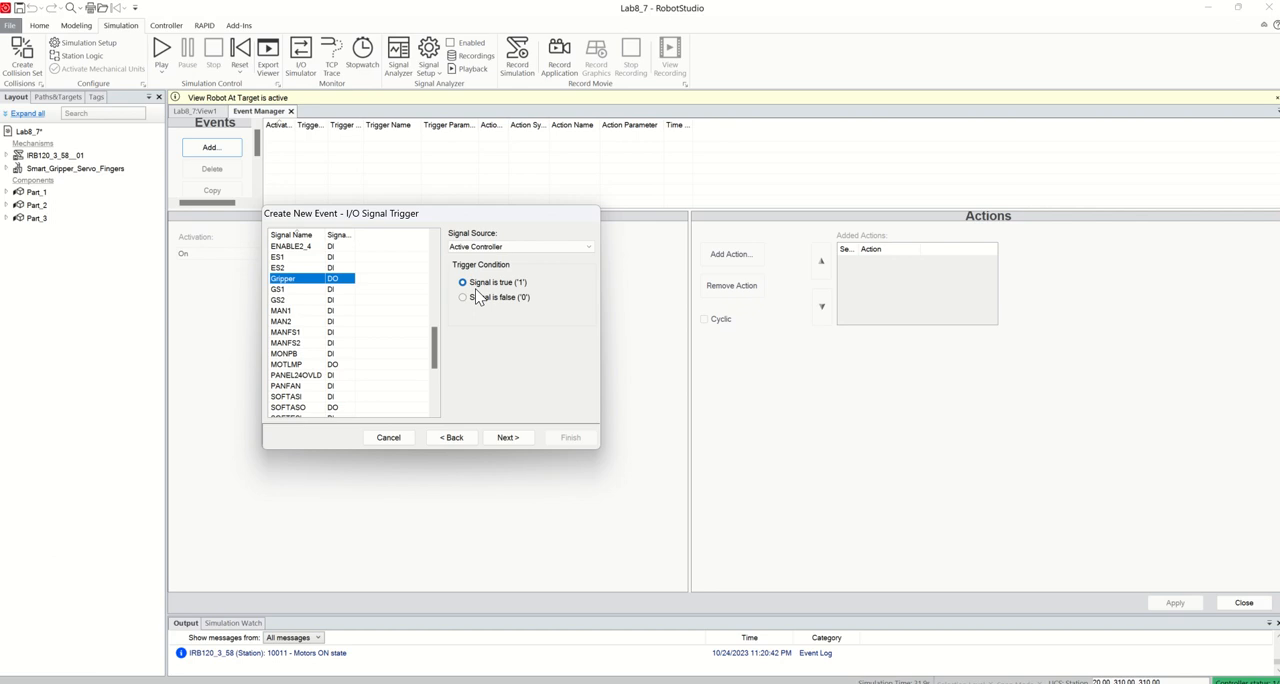
pyautogui.click(505, 439)
# Give the Gripper true event a Move Mechanism to Pose action that moves Smart_Gripper_Servo_Fingers to SyncPose
pyautogui.click(316, 241)
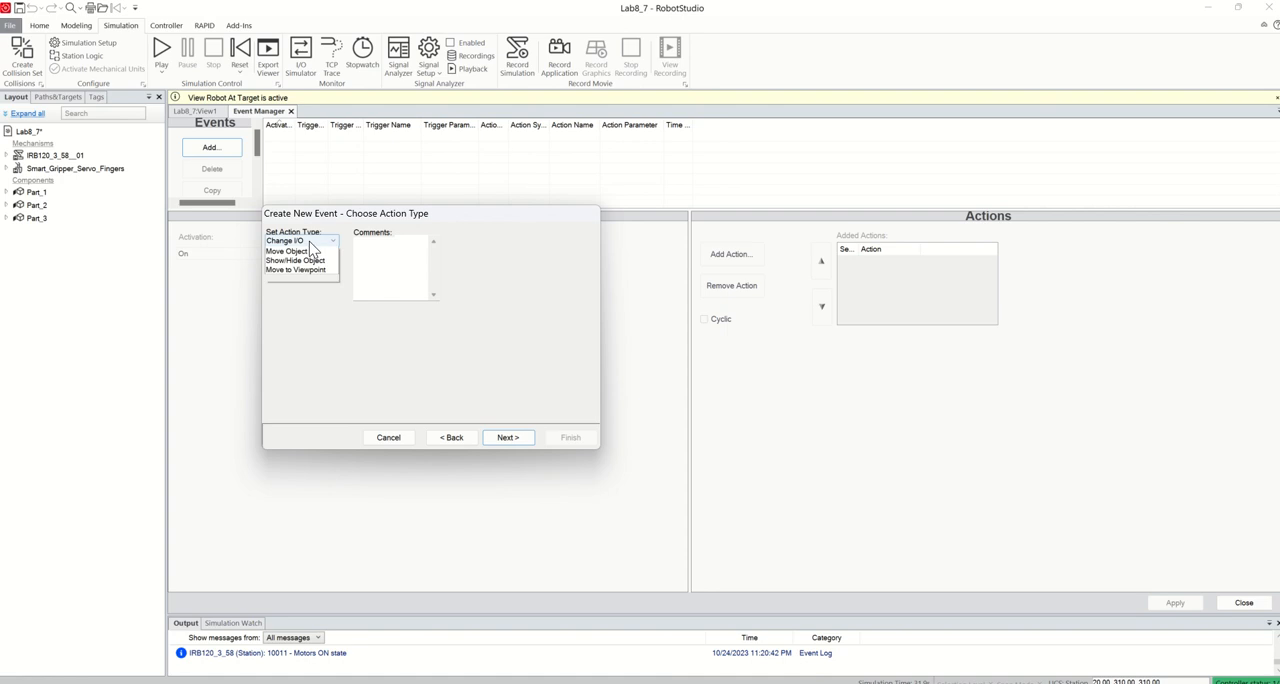
pyautogui.click(305, 297)
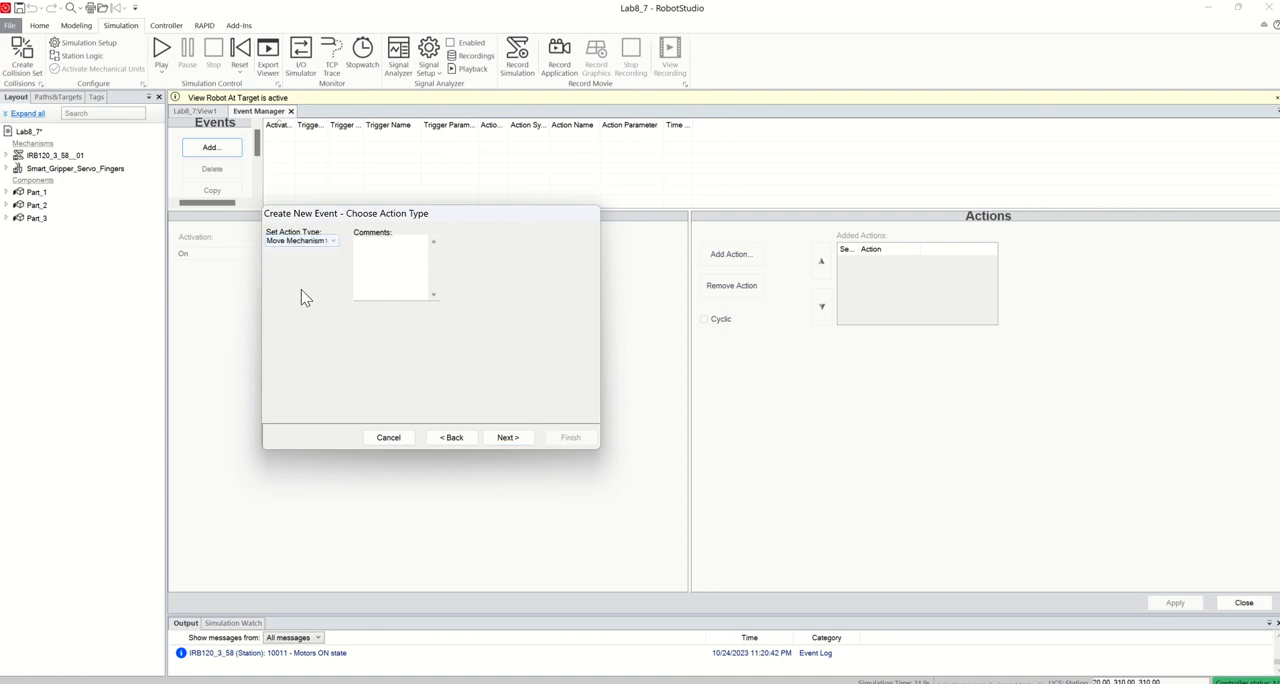
pyautogui.click(507, 437)
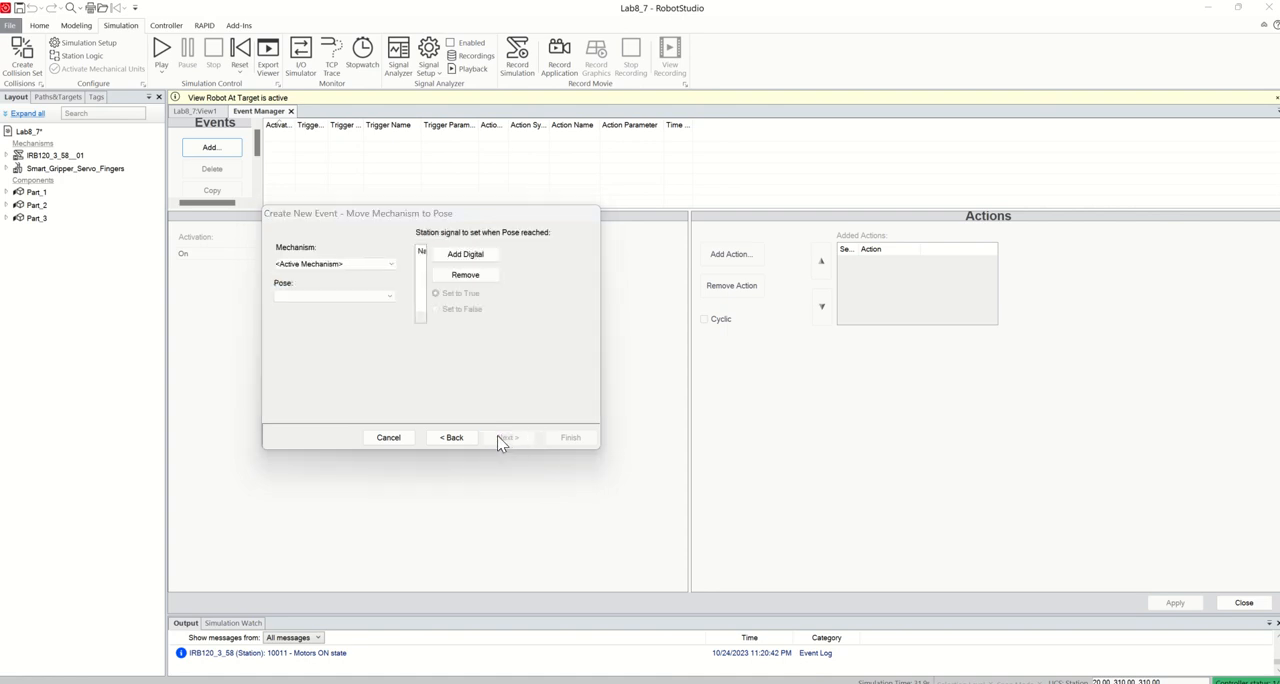
pyautogui.click(340, 266)
pyautogui.click(334, 284)
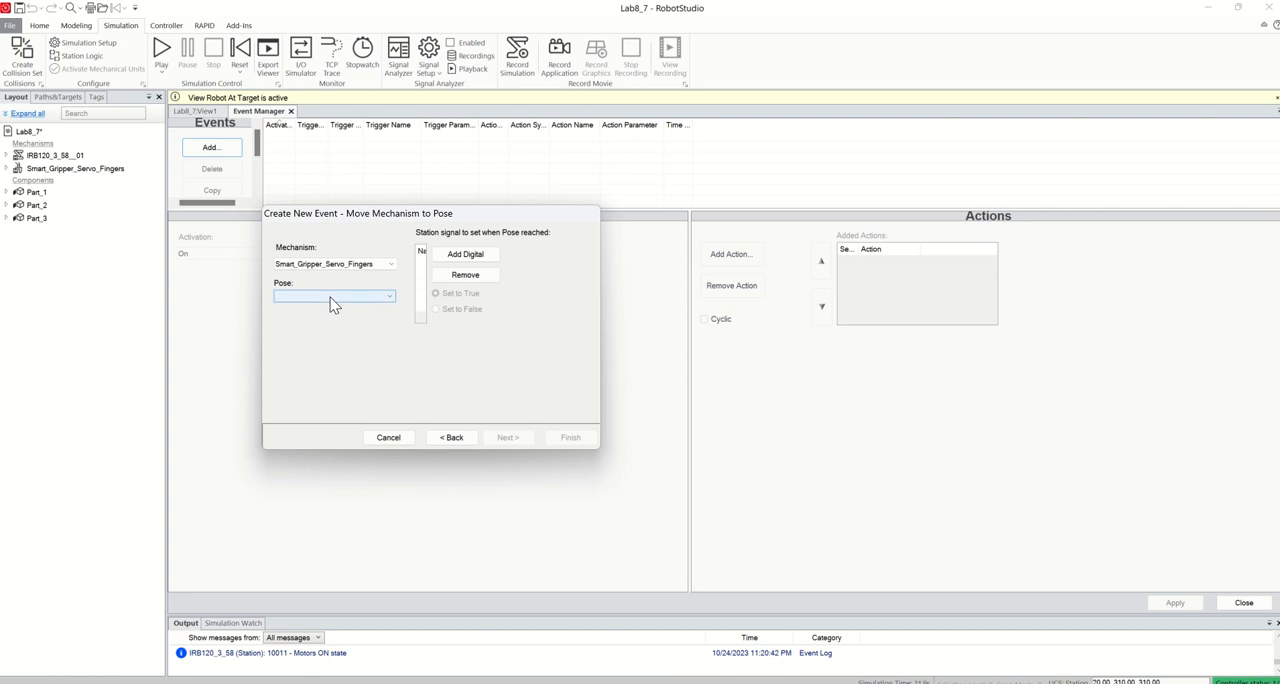
pyautogui.click(333, 298)
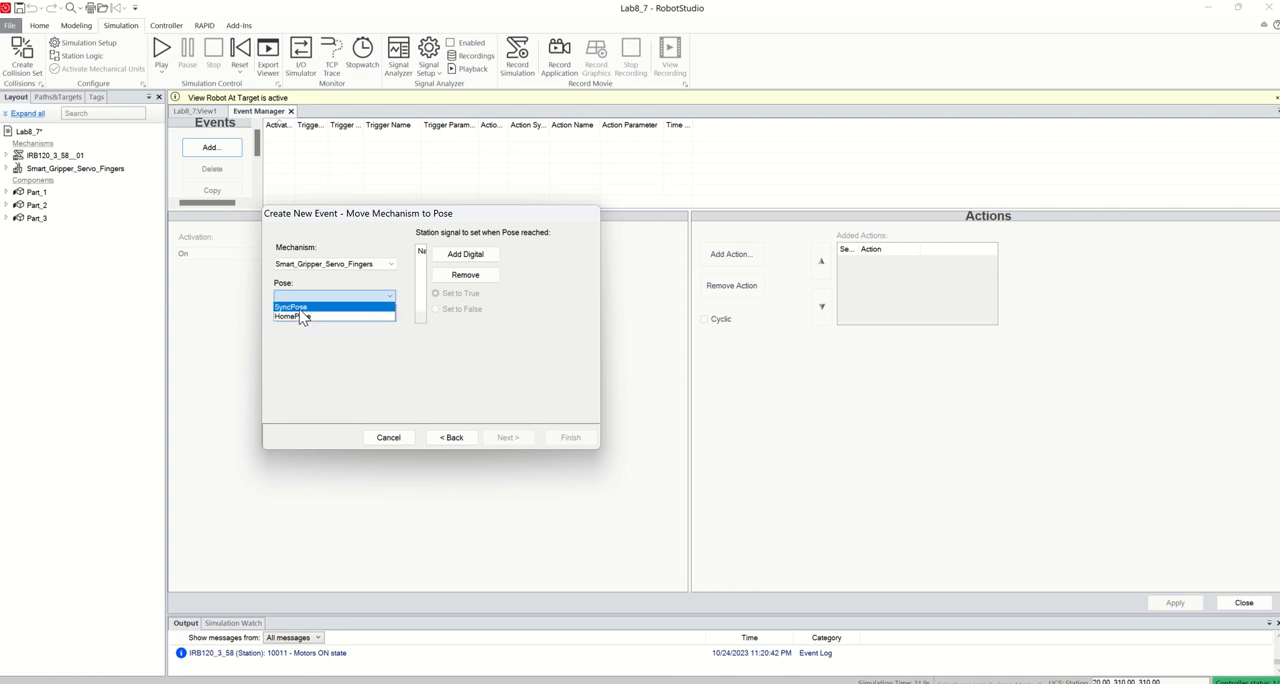
pyautogui.click(298, 307)
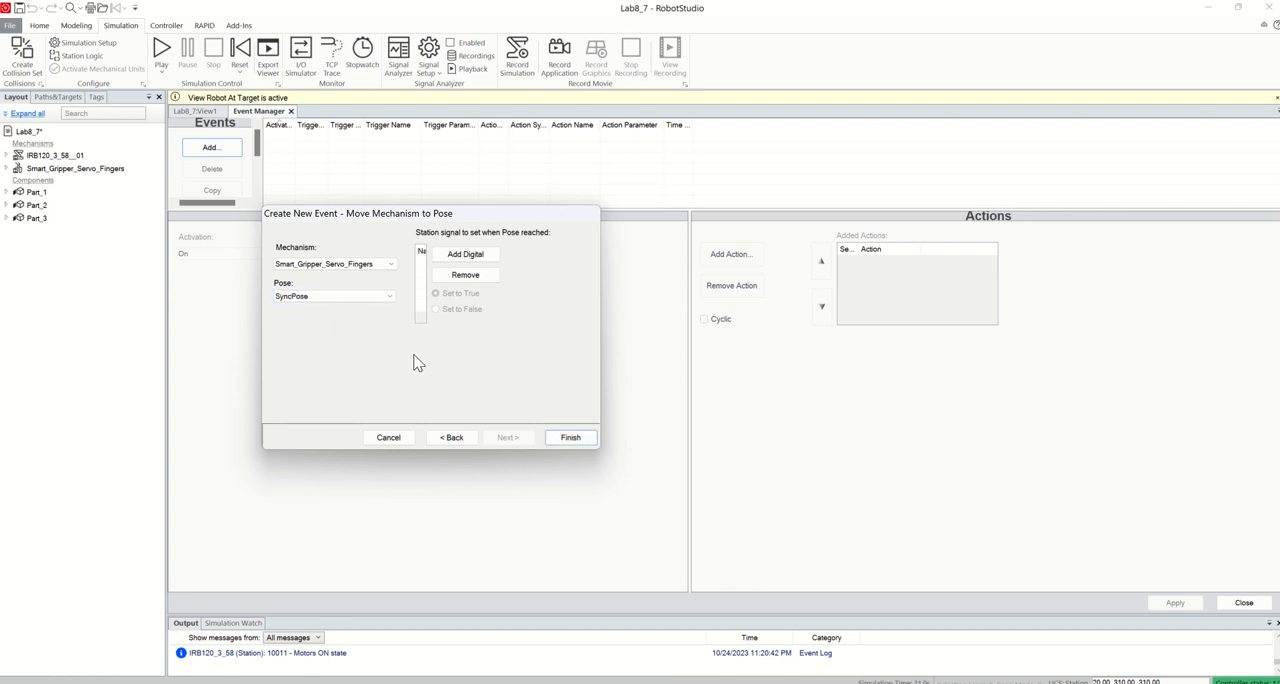
pyautogui.click(569, 437)
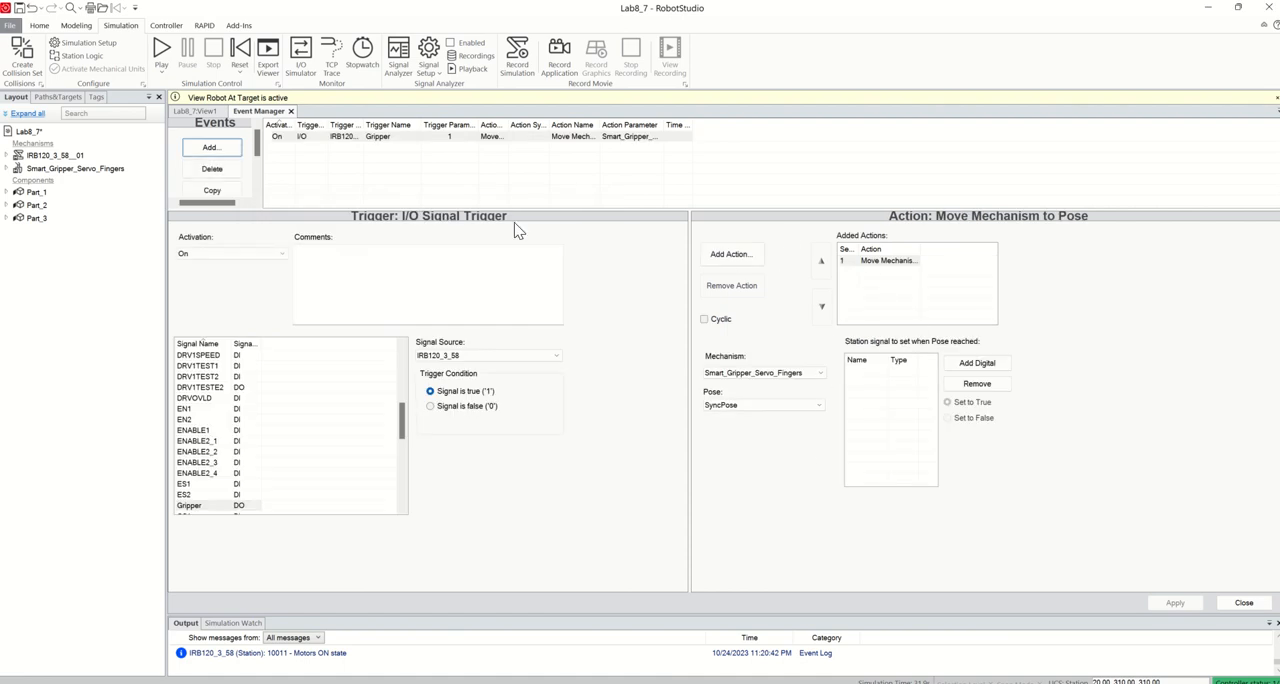
# Add a second simulation event triggered when the Gripper I/O signal is false (0)
pyautogui.click(213, 147)
pyautogui.moveTo(349, 255); pyautogui.dragTo(449, 200)
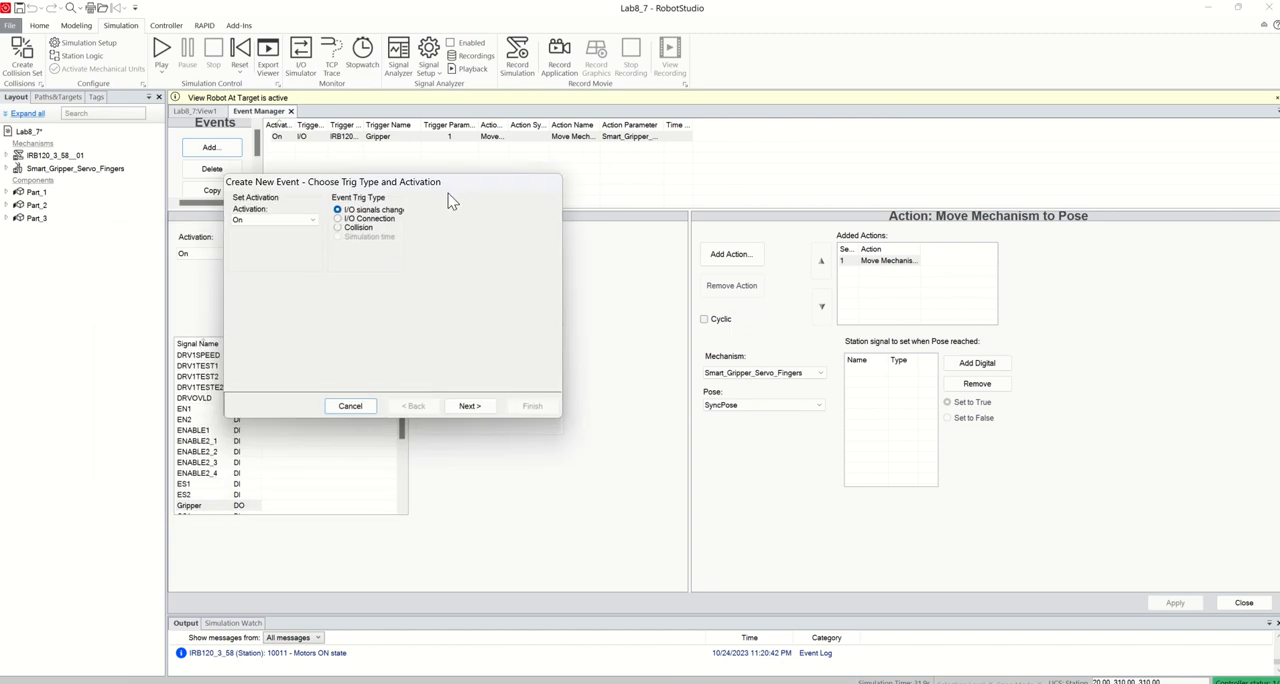
pyautogui.click(468, 406)
pyautogui.scroll(-2, 295, 325)
pyautogui.scroll(-6, 295, 325)
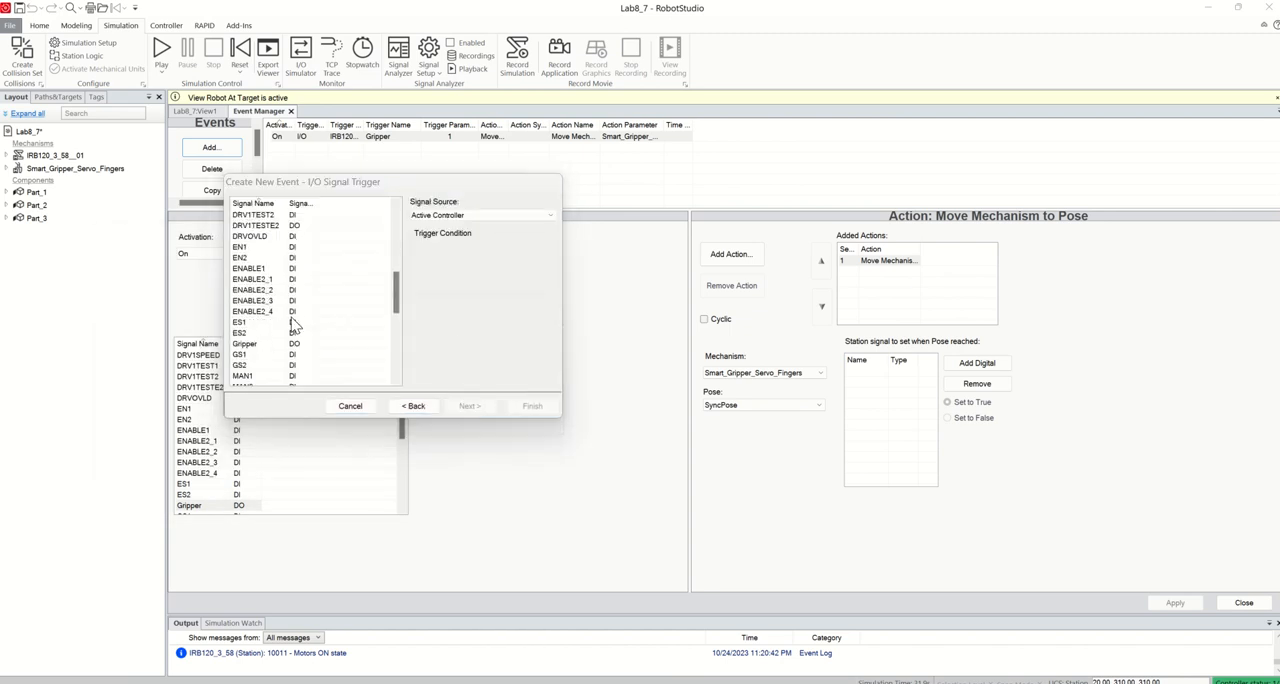
pyautogui.click(252, 281)
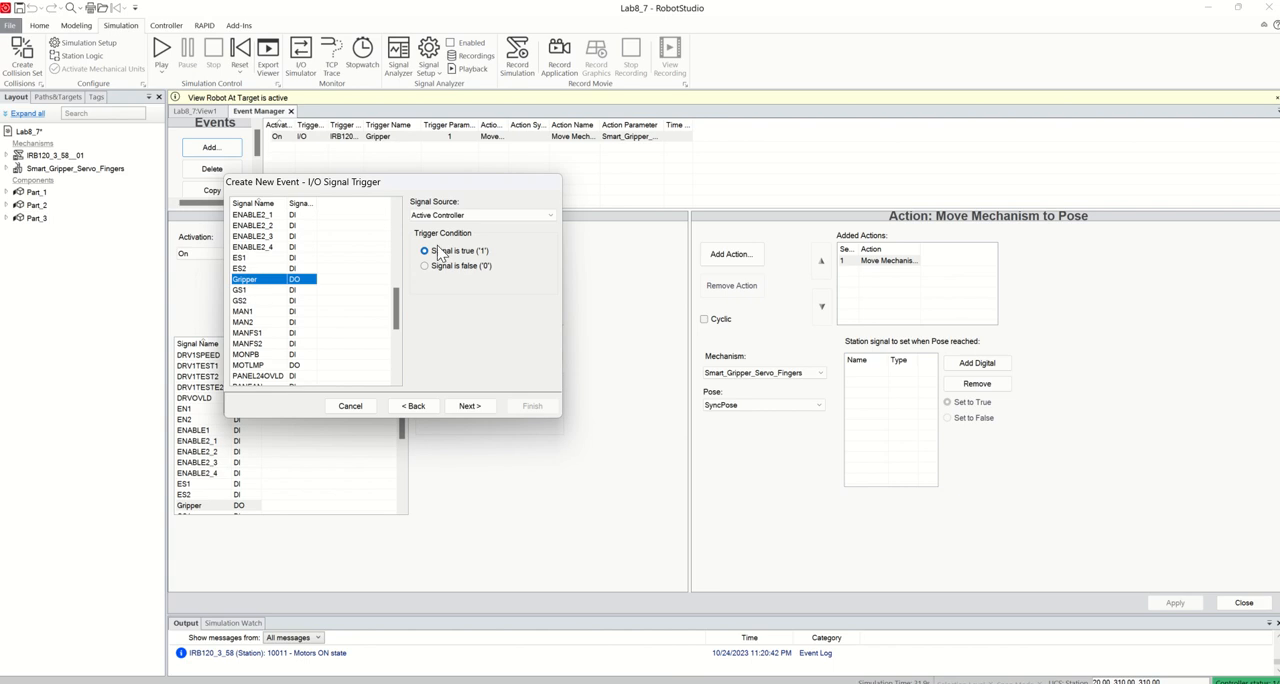
pyautogui.click(458, 269)
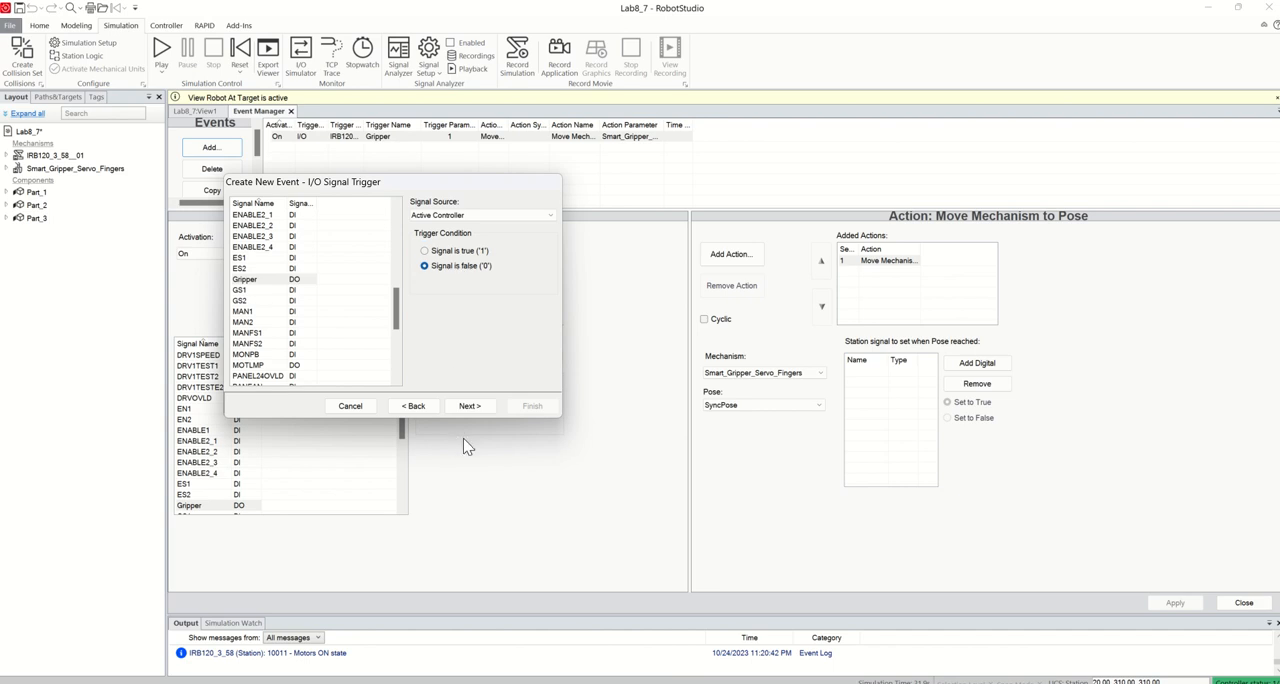
pyautogui.click(467, 407)
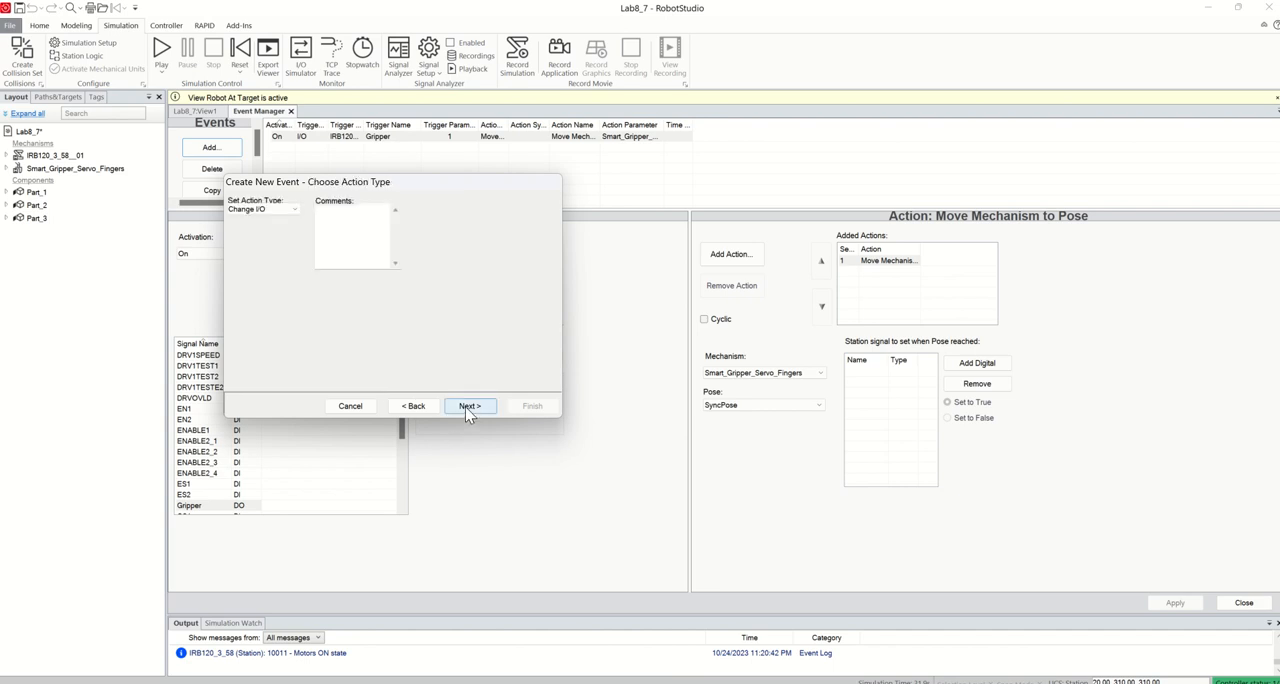
# Give the Gripper false event a Move Mechanism to Pose action that moves Smart_Gripper_Servo_Fingers to HomePose
pyautogui.click(264, 210)
pyautogui.click(269, 254)
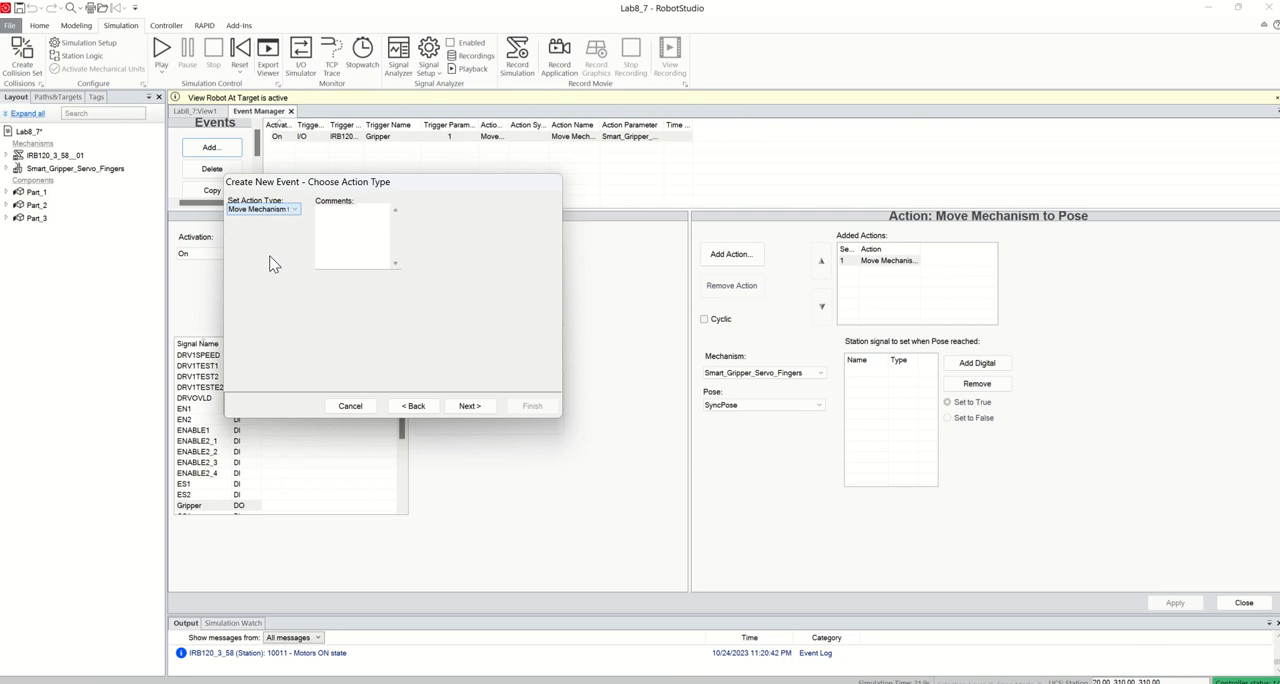
pyautogui.click(470, 406)
pyautogui.click(335, 233)
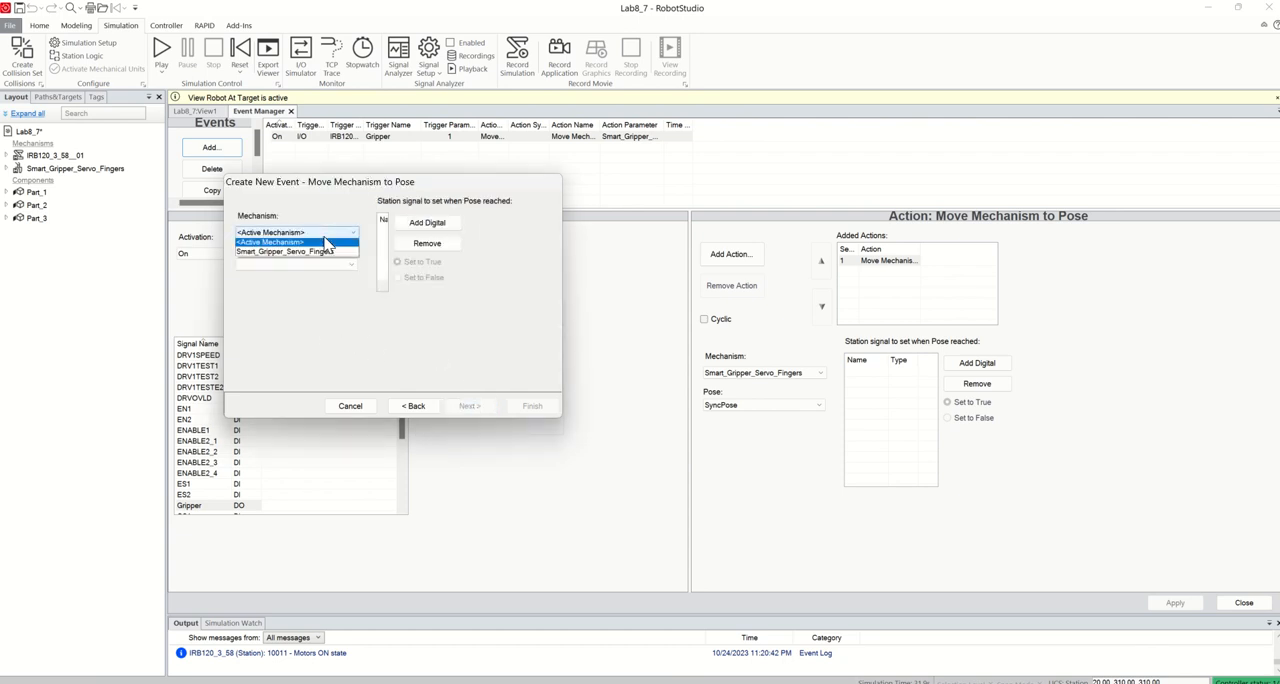
pyautogui.click(295, 253)
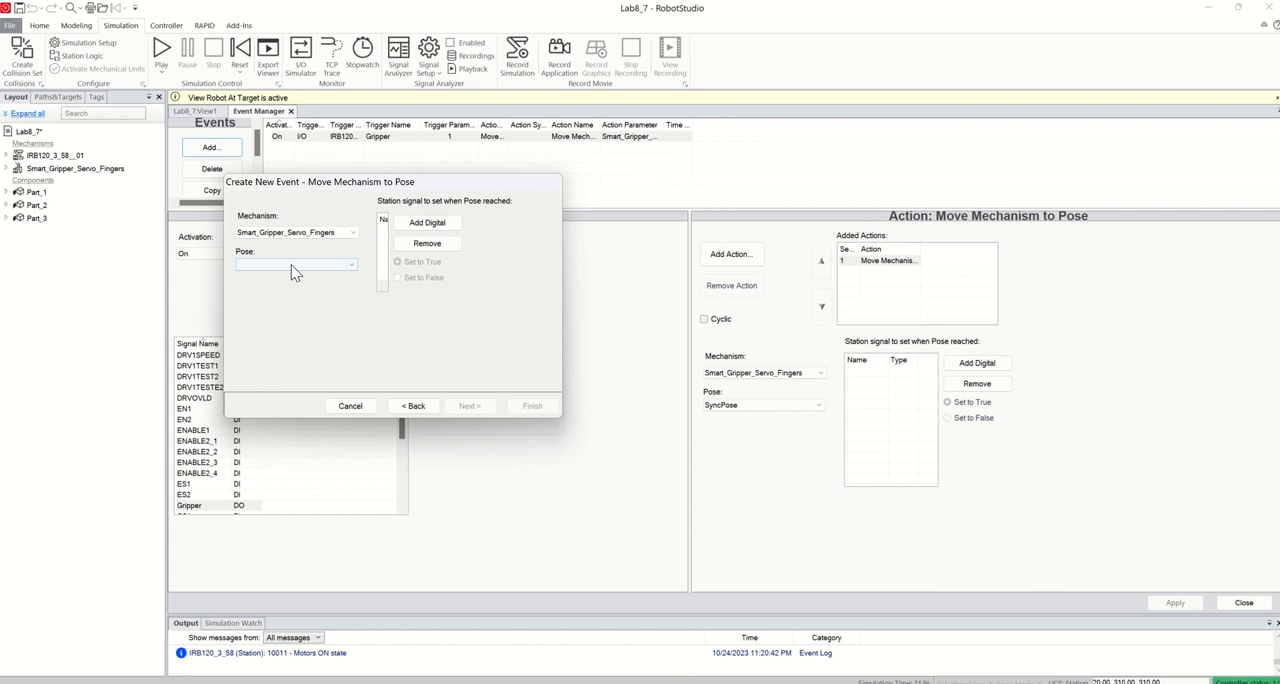
pyautogui.click(295, 265)
pyautogui.click(285, 287)
pyautogui.click(518, 405)
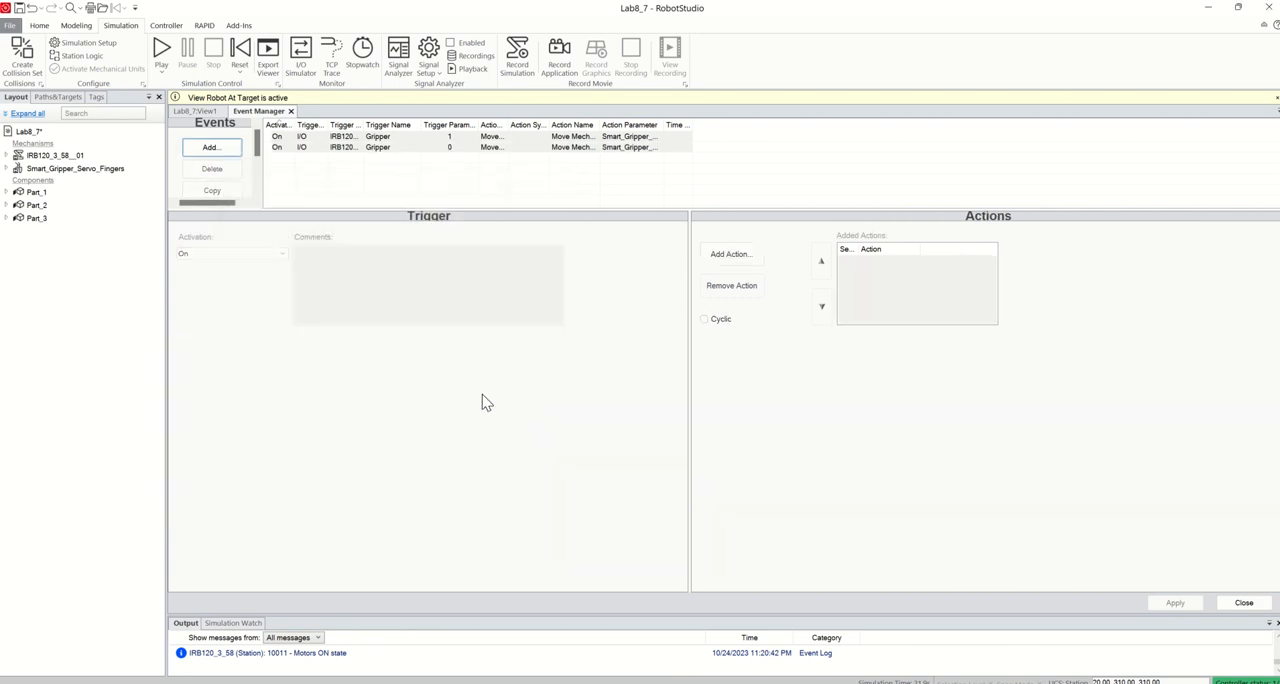
# Add an Attach Object action to the Gripper true event, attaching Part_1 to Smart_Gripper_Servo_Fingers with Keep position
pyautogui.click(464, 140)
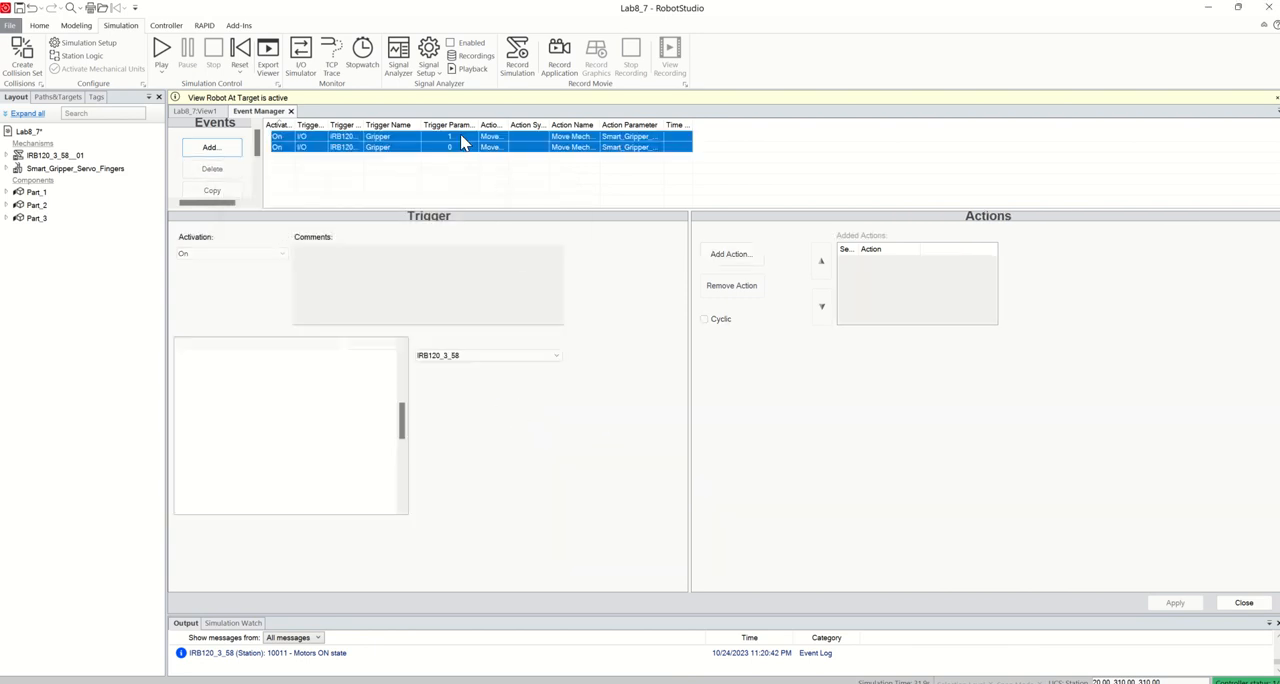
pyautogui.click(729, 256)
pyautogui.click(761, 294)
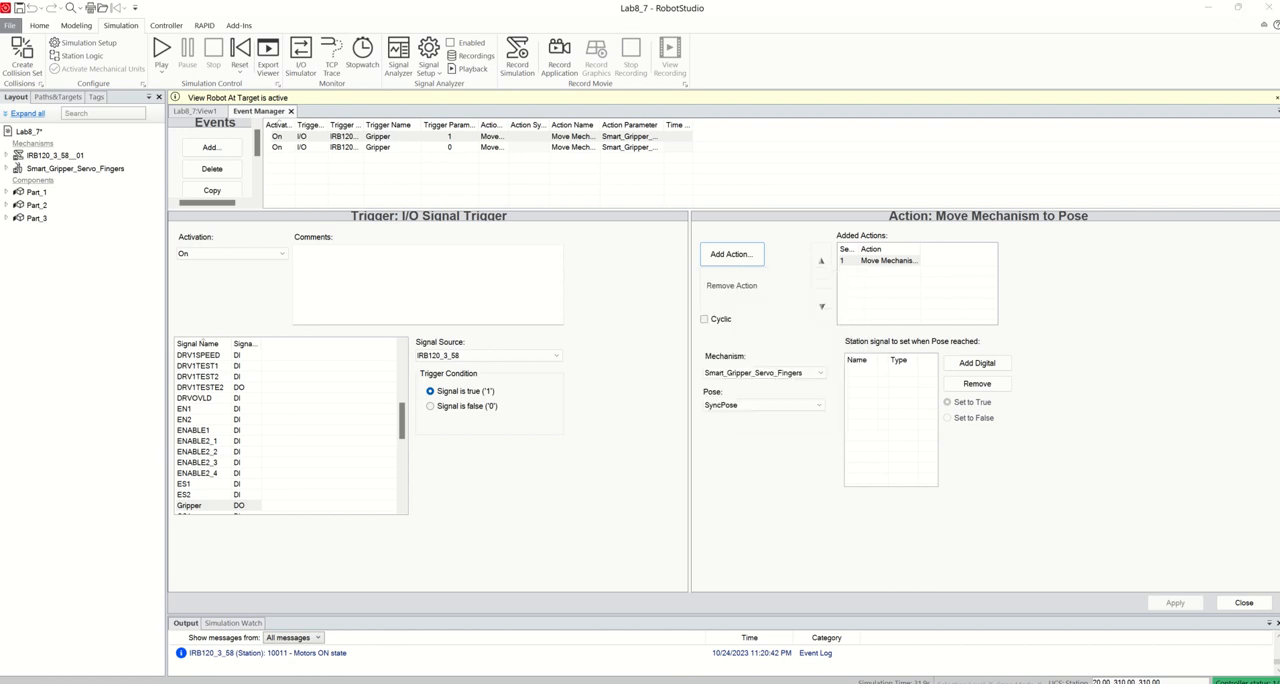
pyautogui.click(410, 248)
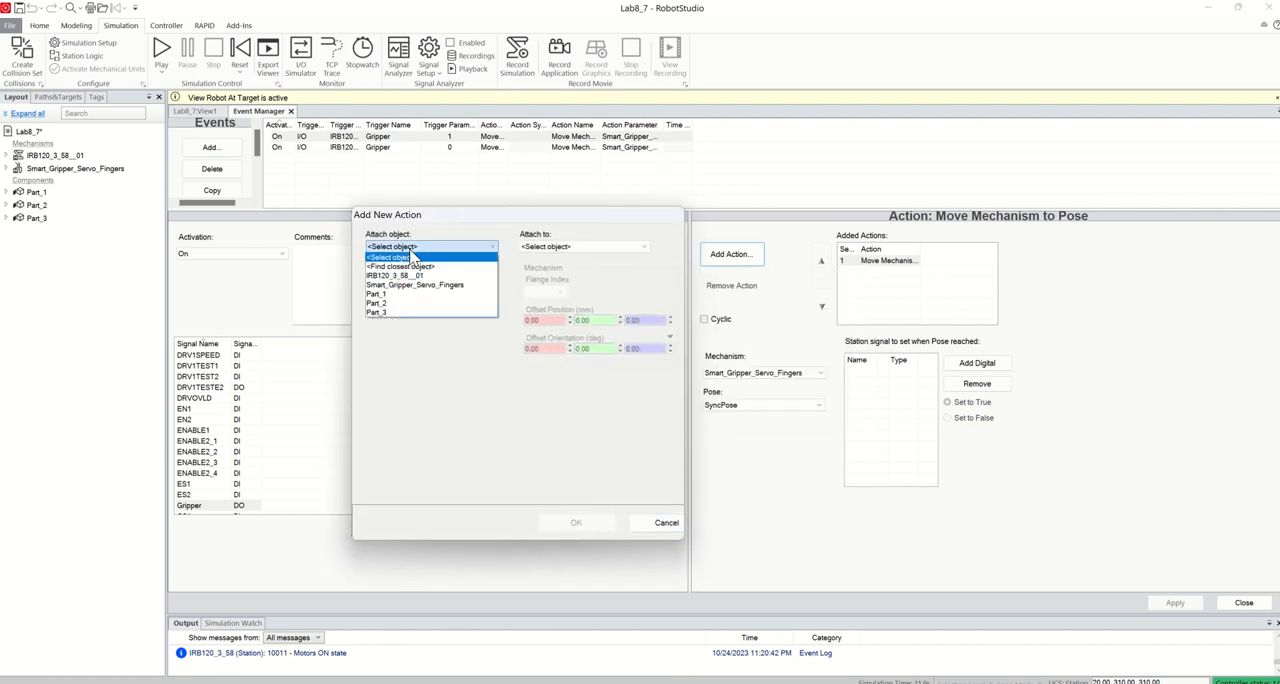
pyautogui.click(394, 294)
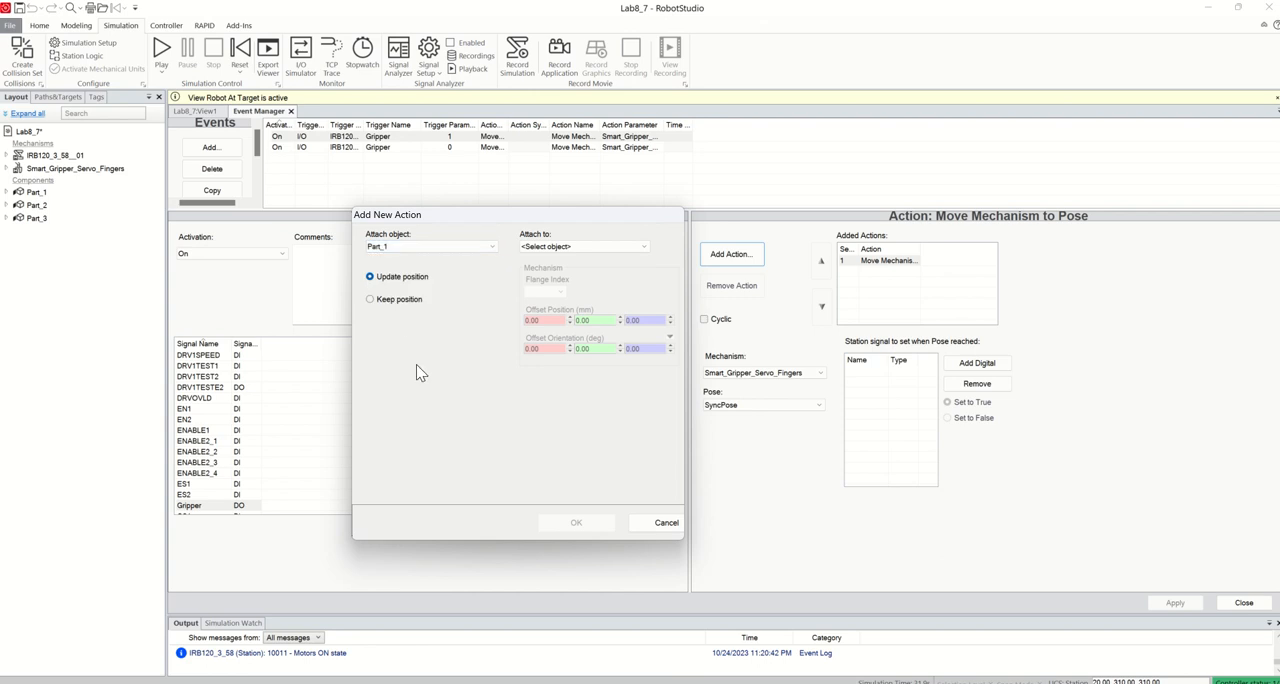
pyautogui.click(406, 300)
pyautogui.click(608, 248)
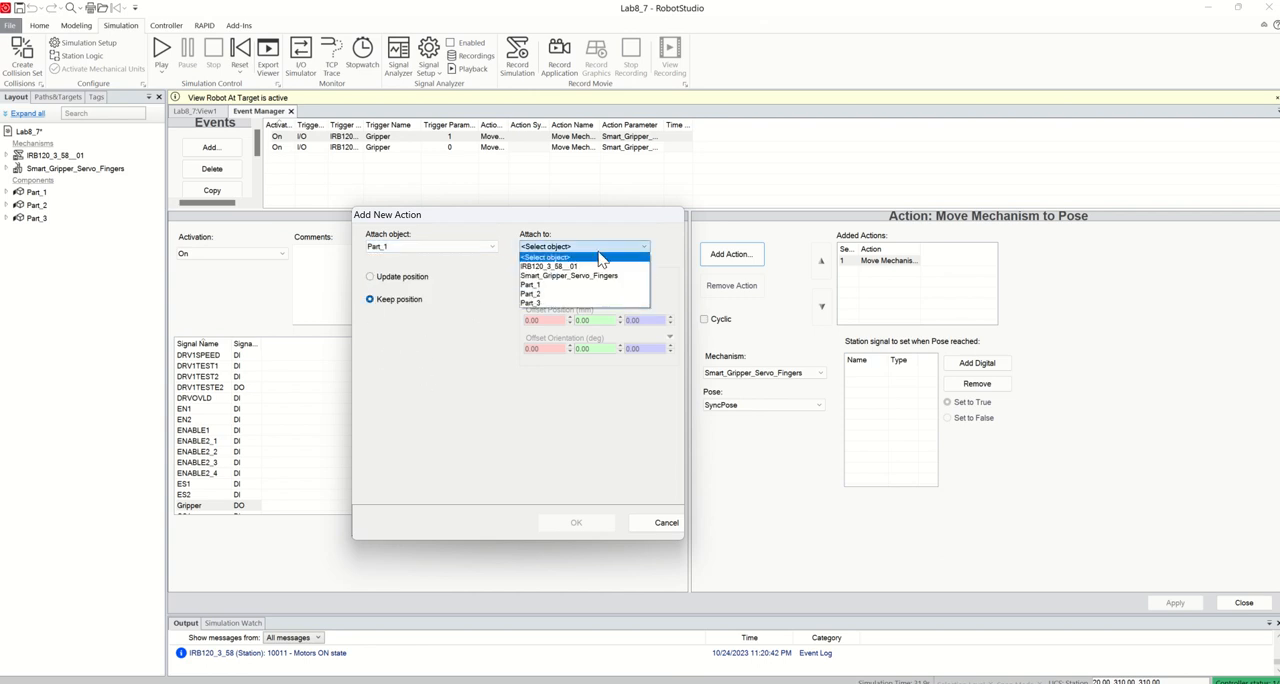
pyautogui.click(548, 275)
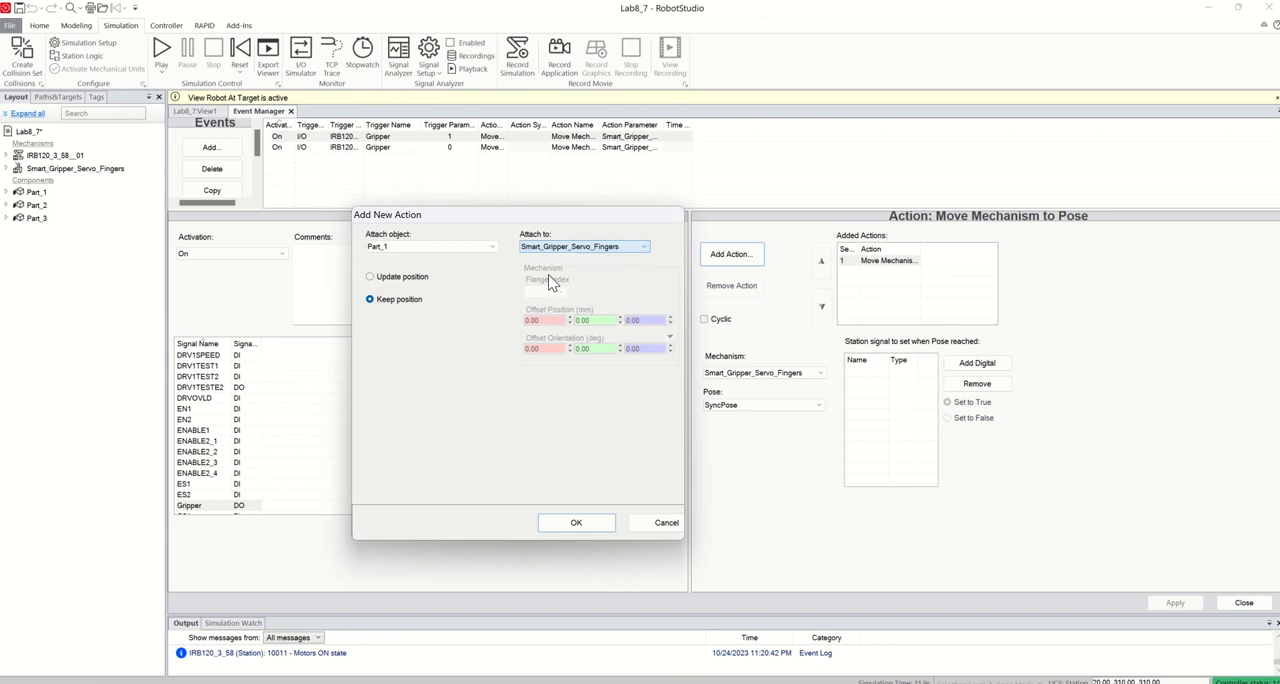
pyautogui.click(577, 524)
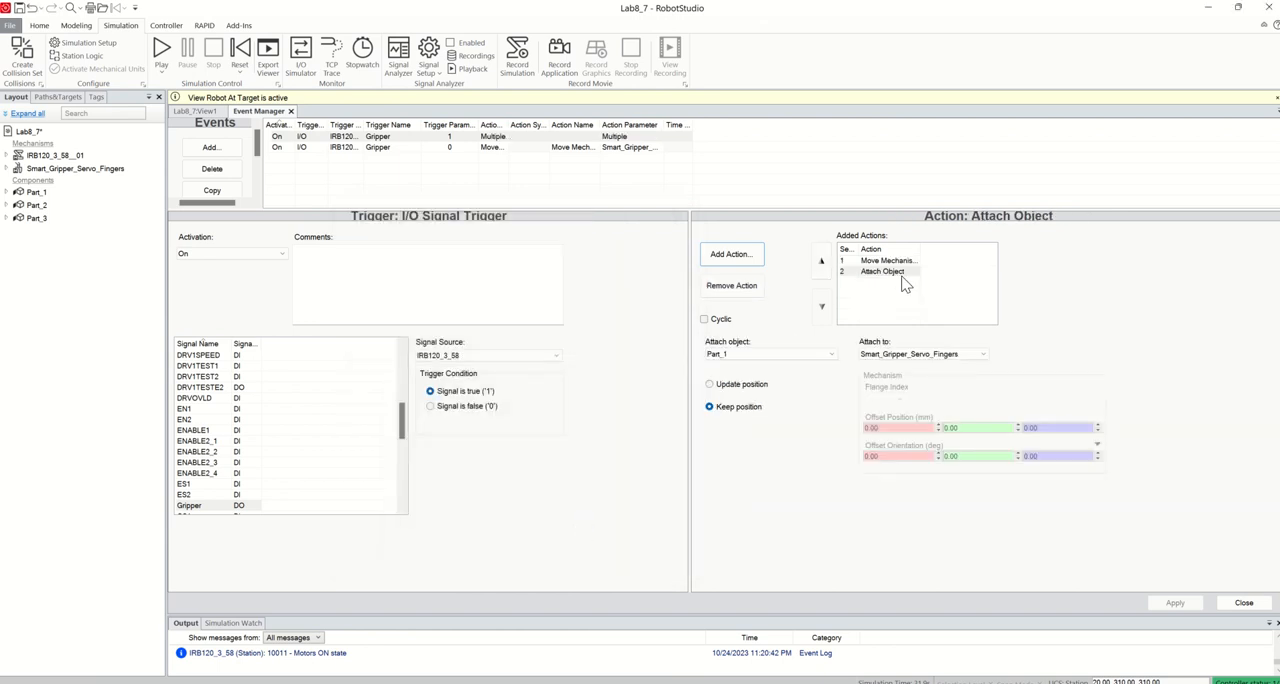
# Add a Detach Object action to the Gripper false event that detaches Part_1 from Smart_Gripper_Servo_Fingers
pyautogui.click(388, 148)
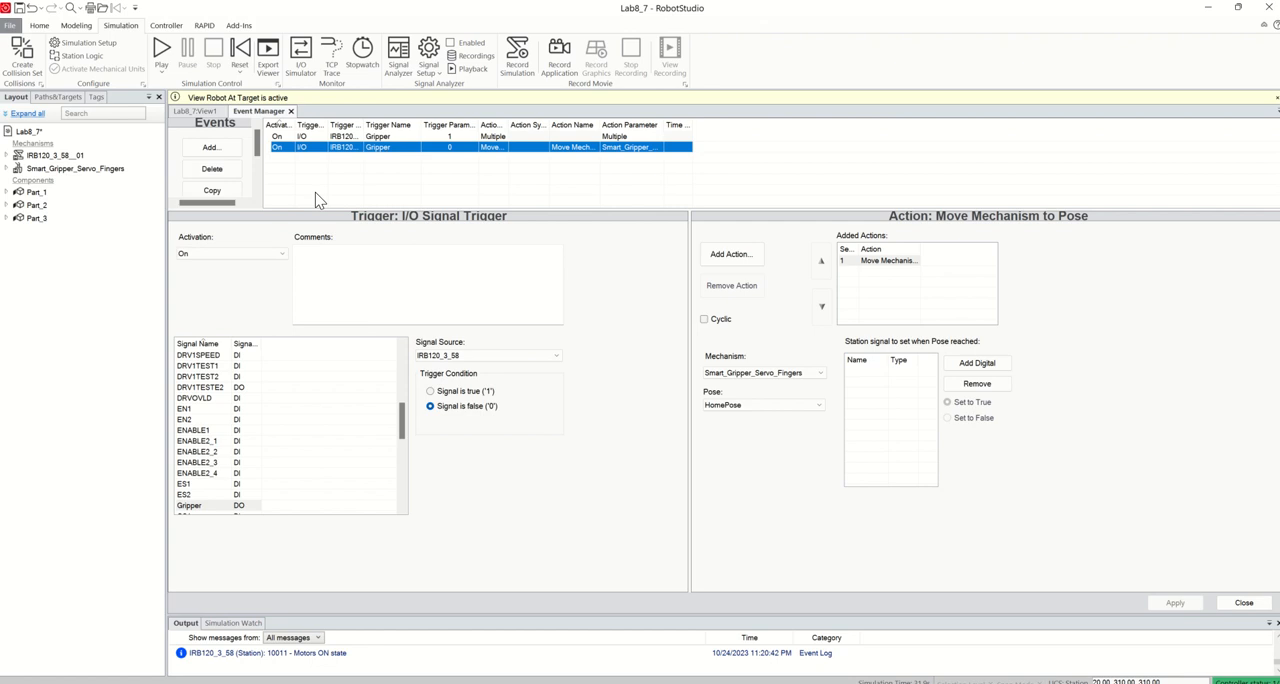
pyautogui.click(745, 256)
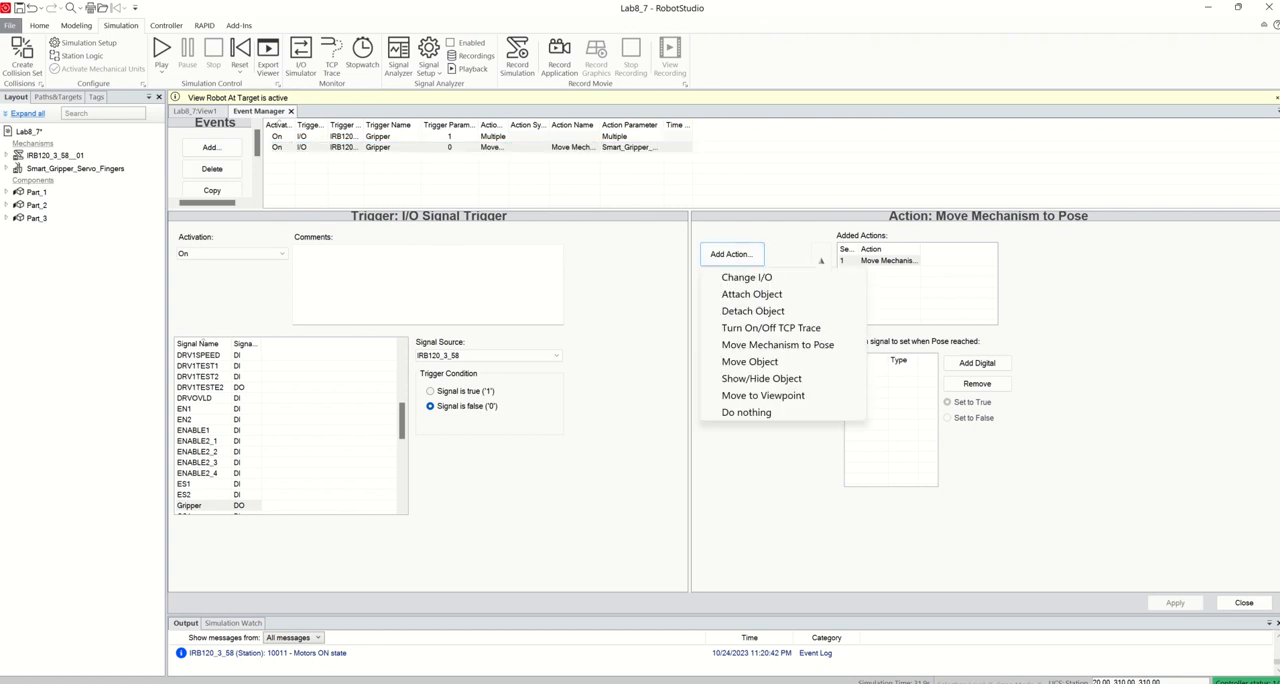
pyautogui.click(770, 316)
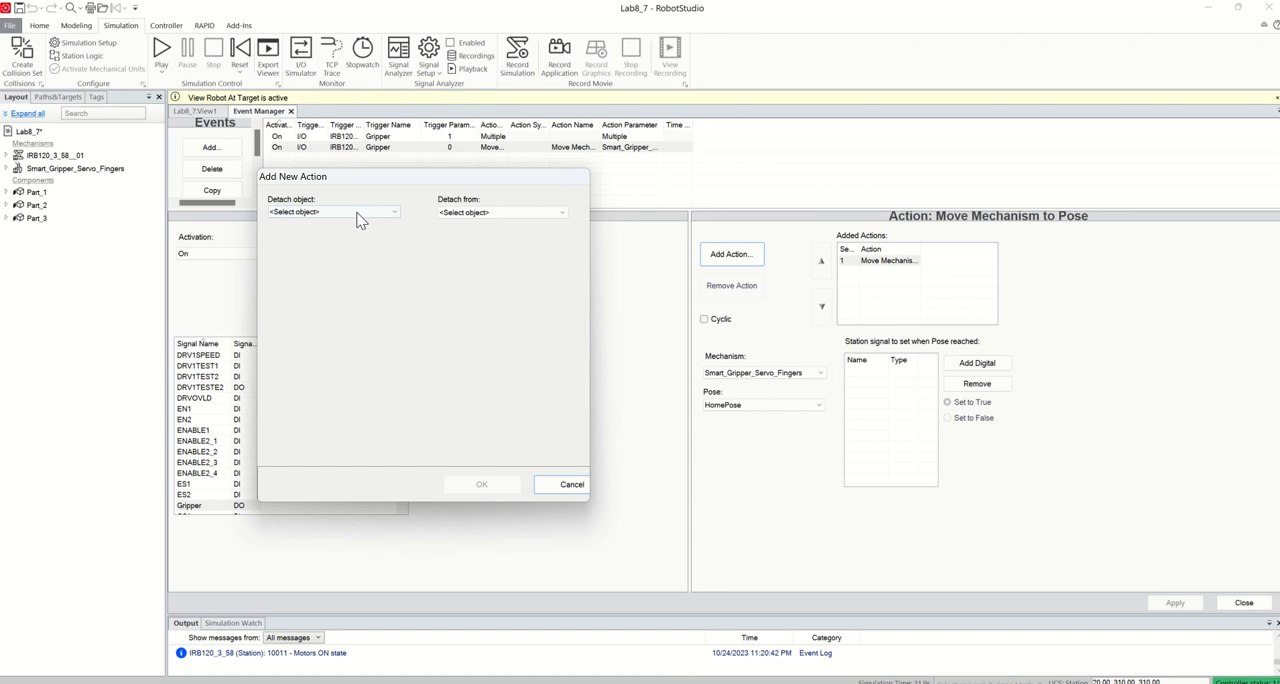
pyautogui.click(355, 213)
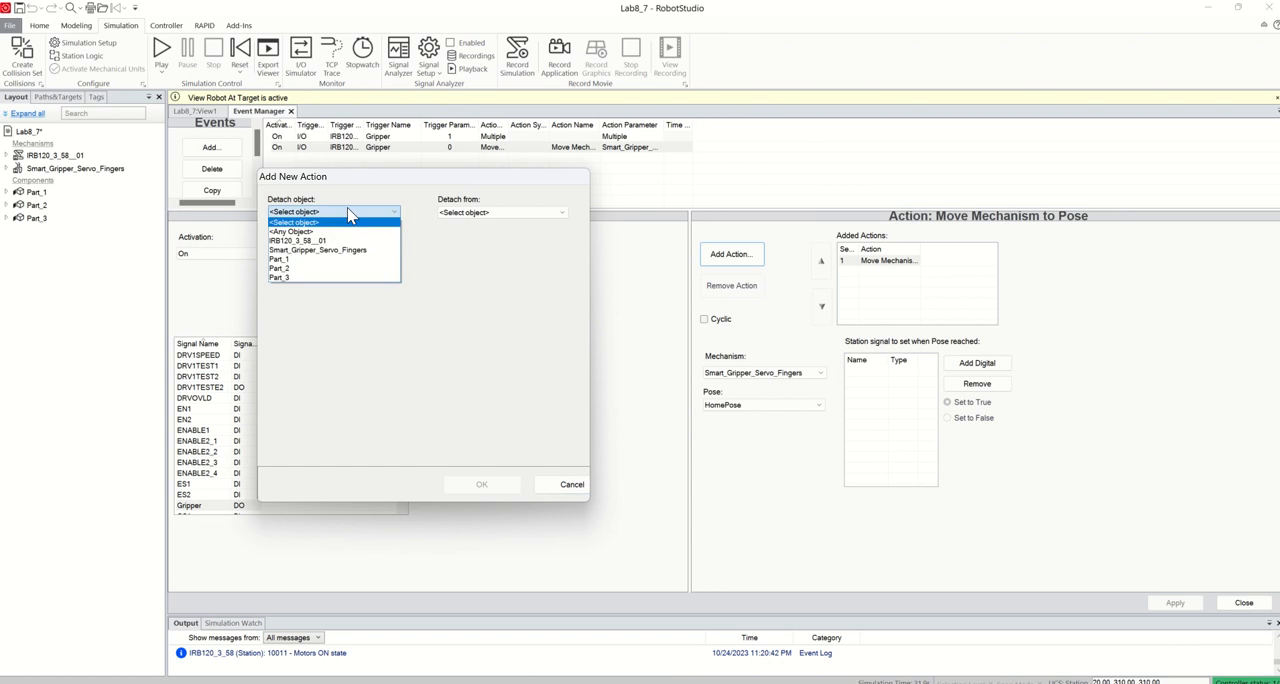
pyautogui.click(292, 261)
pyautogui.click(497, 213)
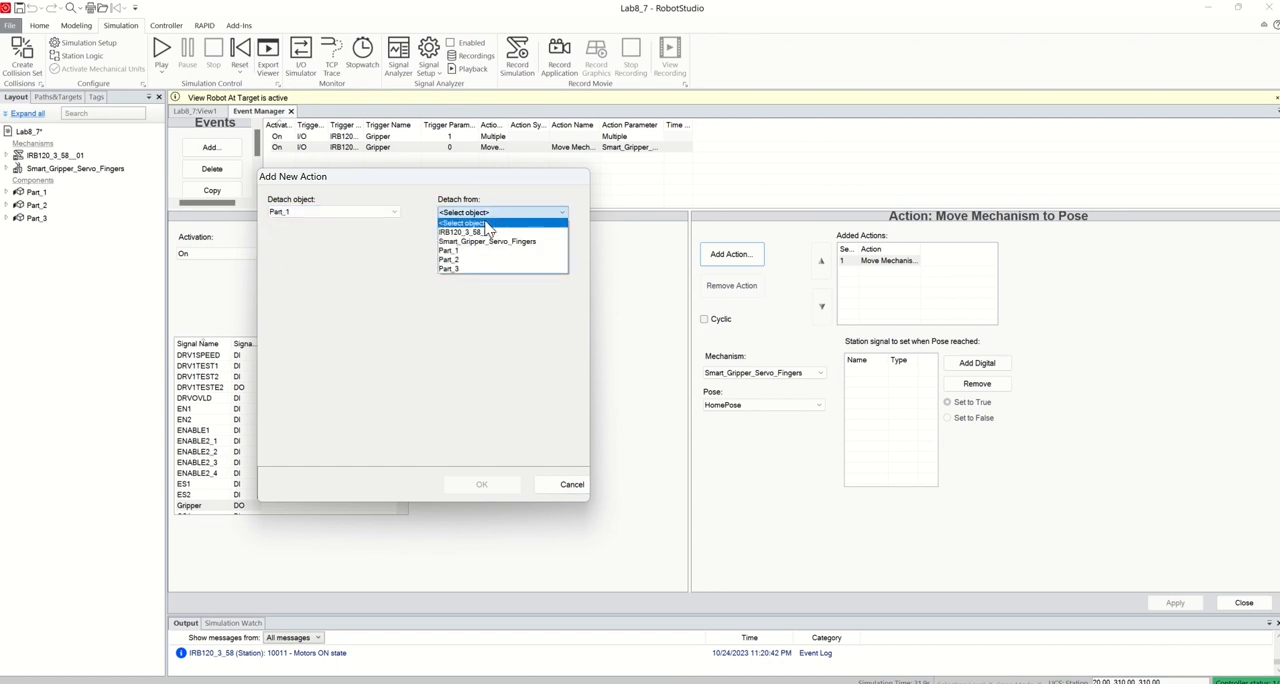
pyautogui.click(481, 244)
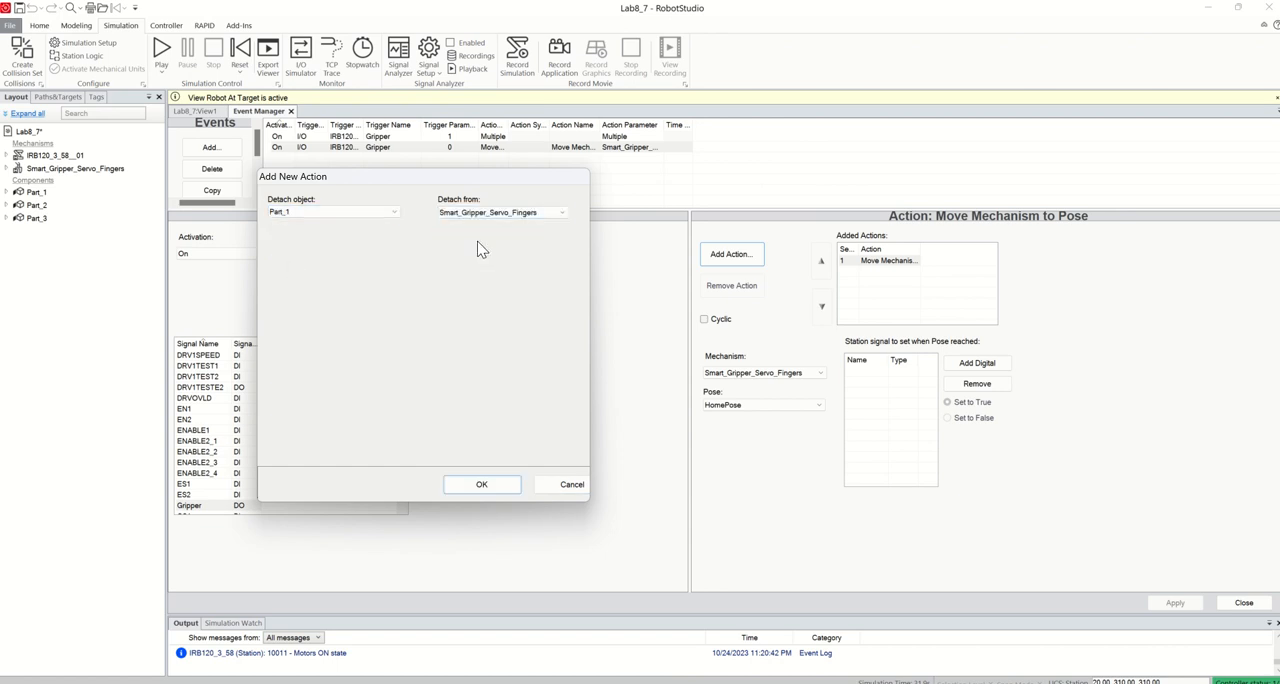
pyautogui.click(500, 486)
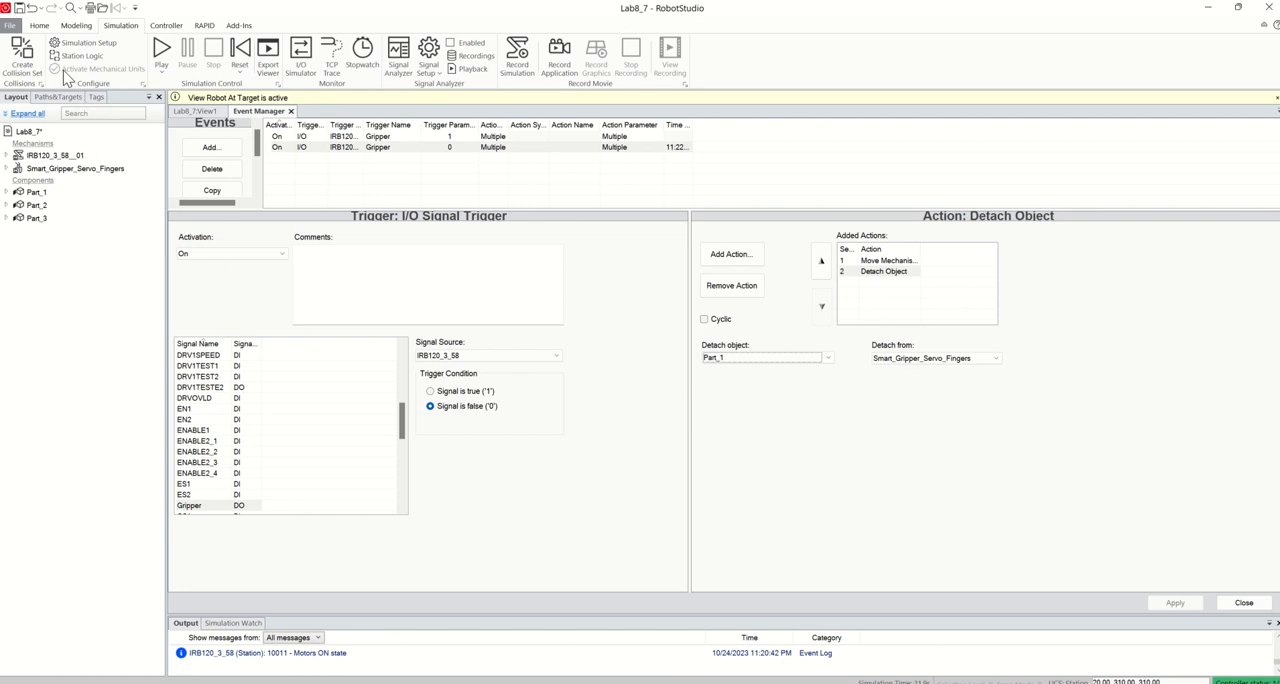
# Insert a Set action instruction for the Gripper signal into Path_10
pyautogui.click(39, 25)
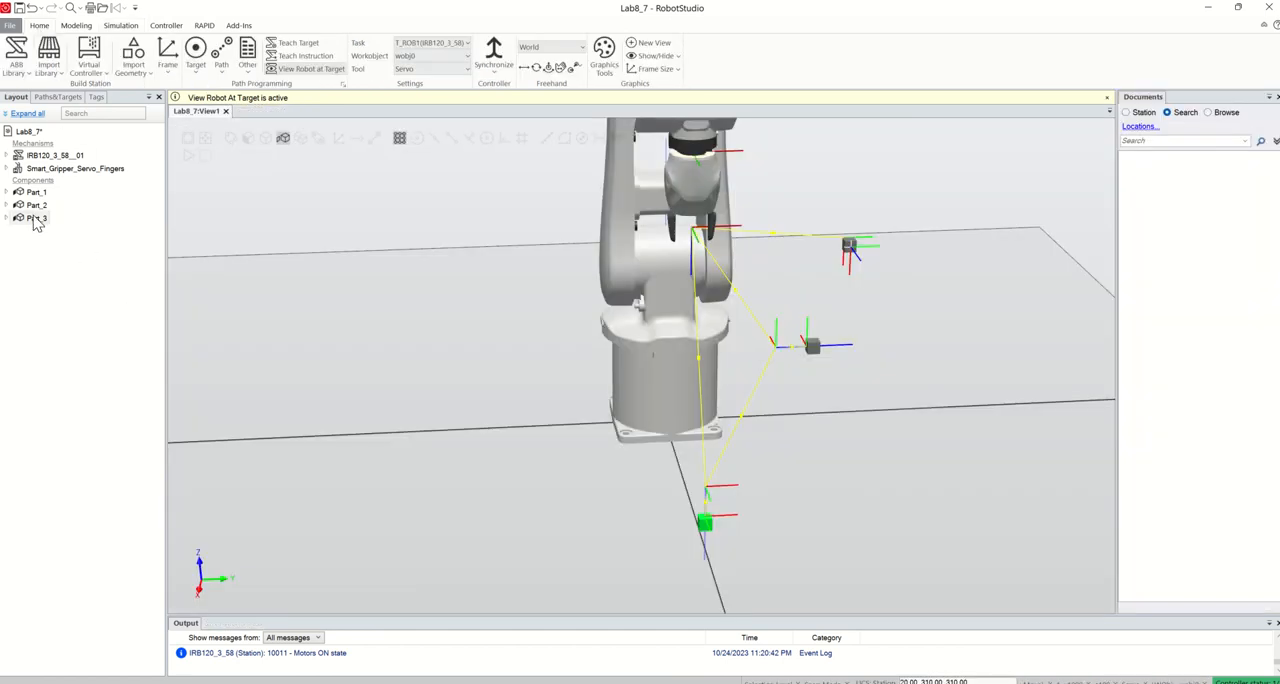
pyautogui.click(57, 97)
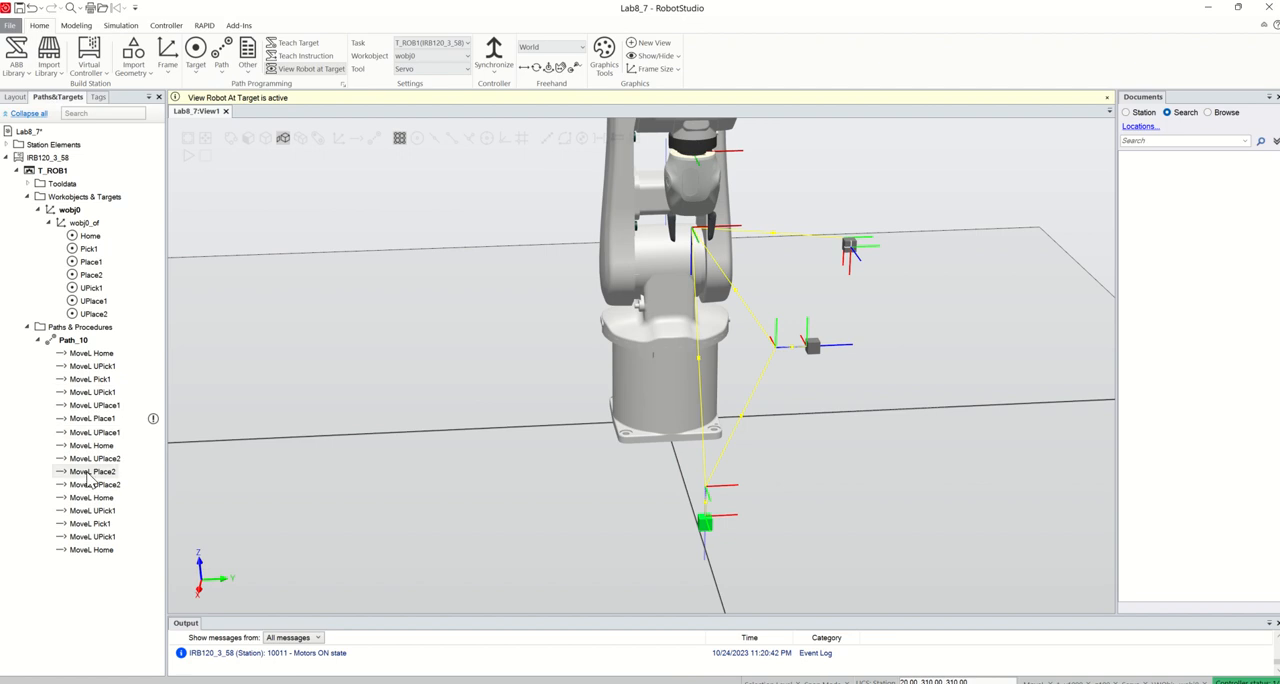
pyautogui.rightClick(74, 340)
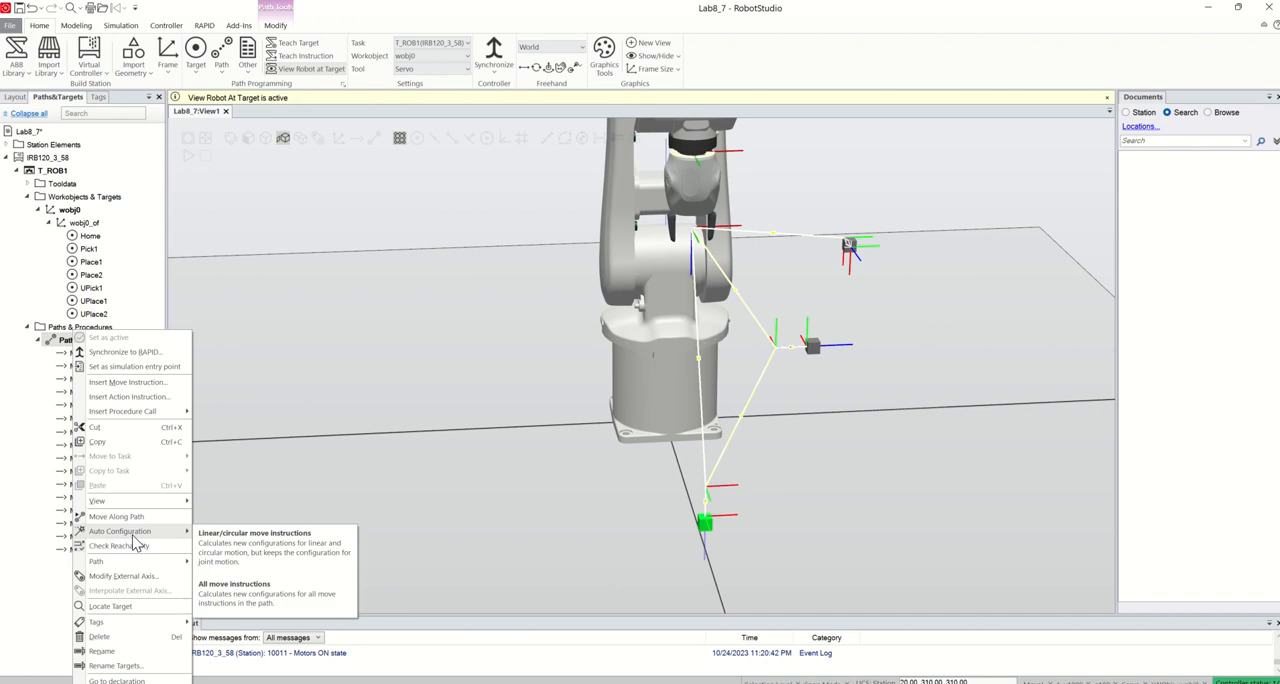
pyautogui.click(128, 397)
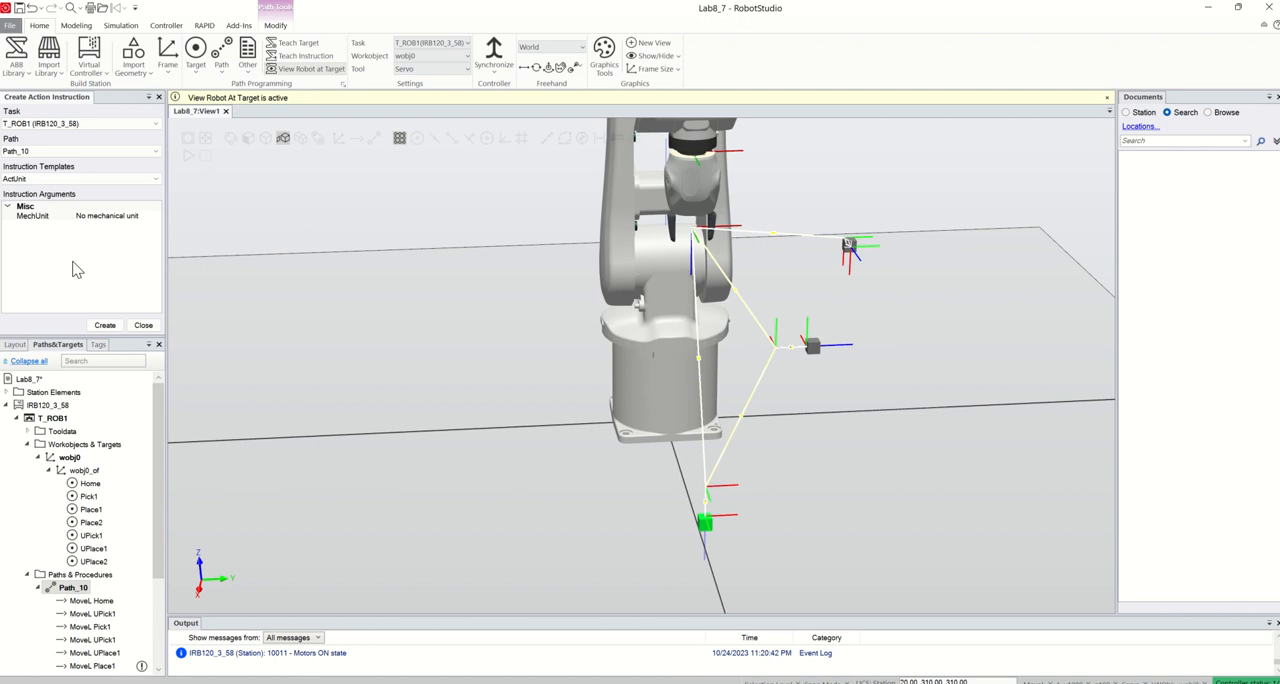
pyautogui.click(77, 180)
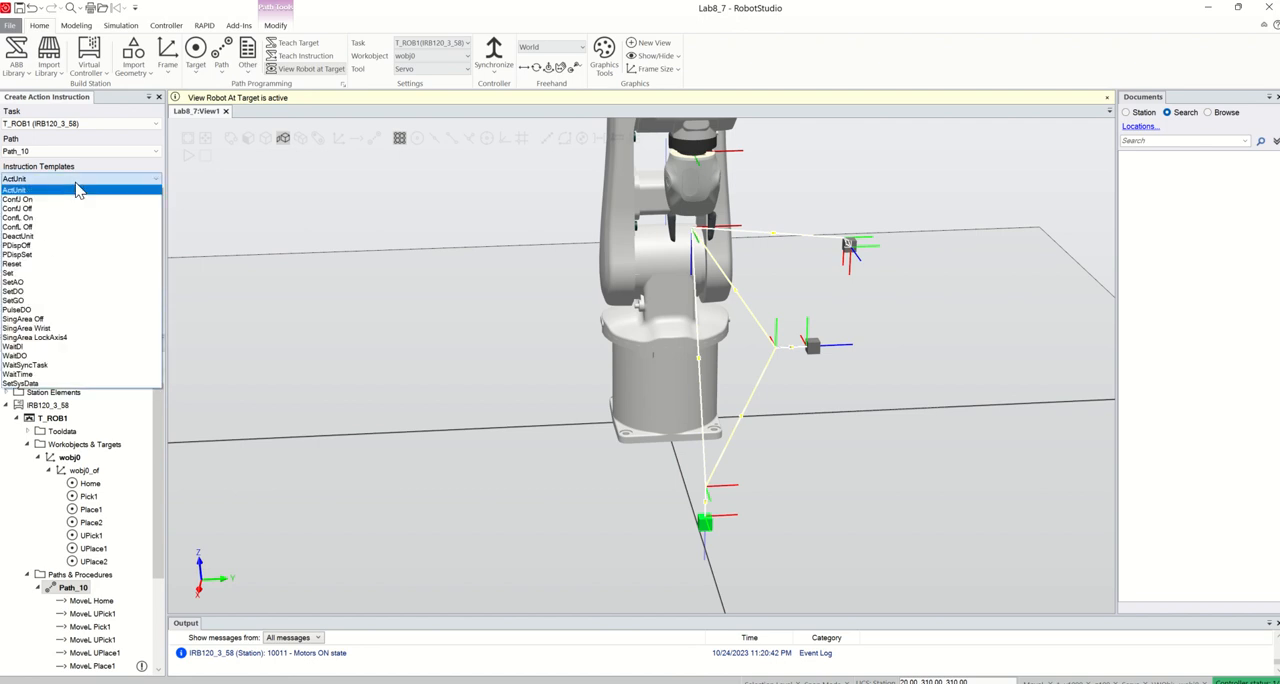
pyautogui.click(34, 274)
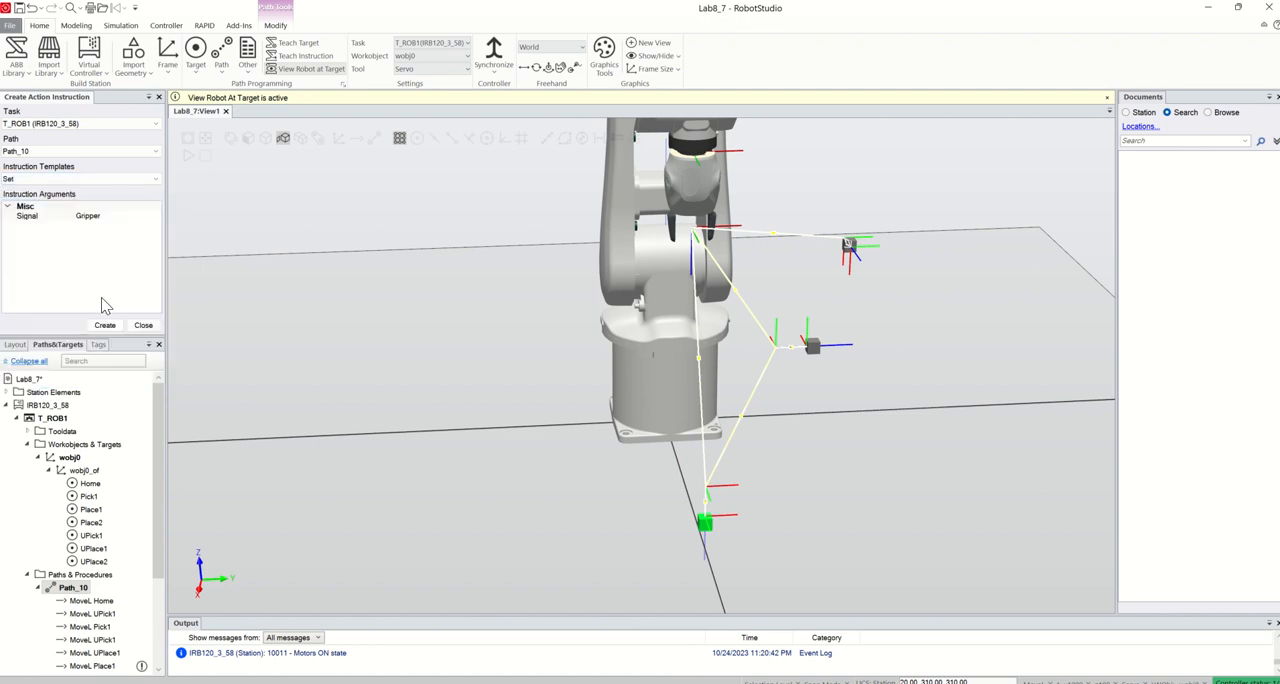
pyautogui.click(105, 325)
# Create a Reset action instruction for the Gripper signal in Path_10
pyautogui.click(80, 179)
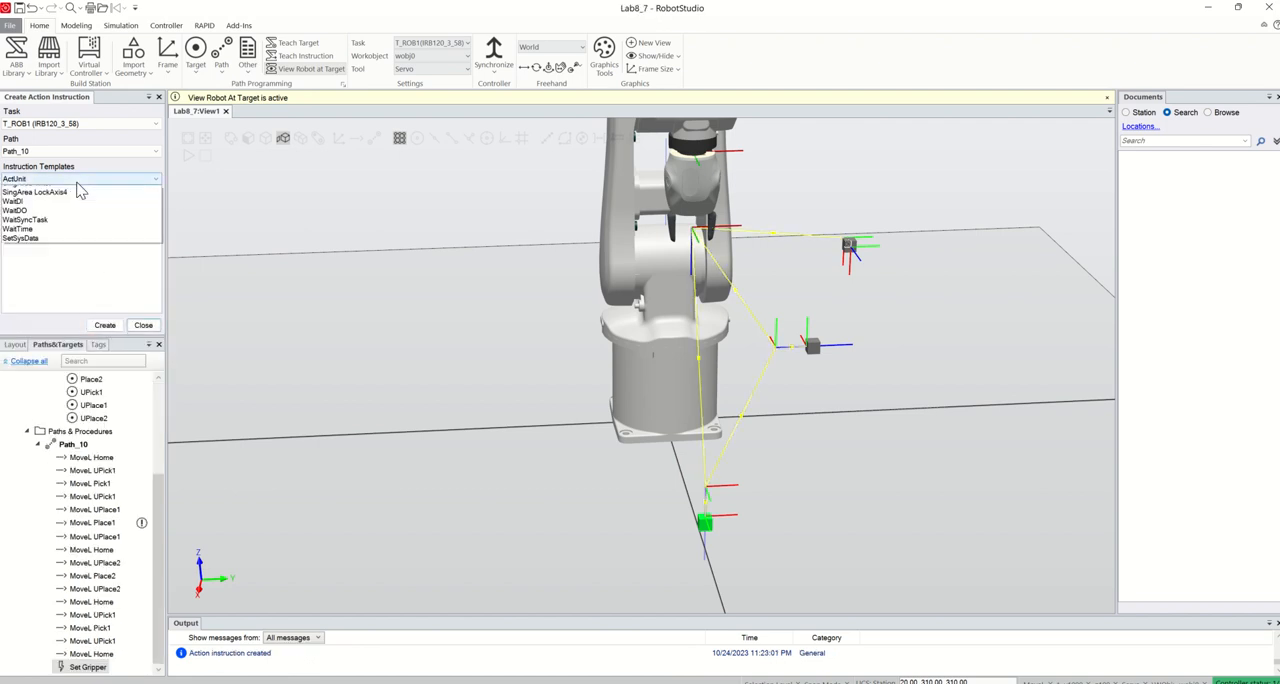
pyautogui.click(40, 272)
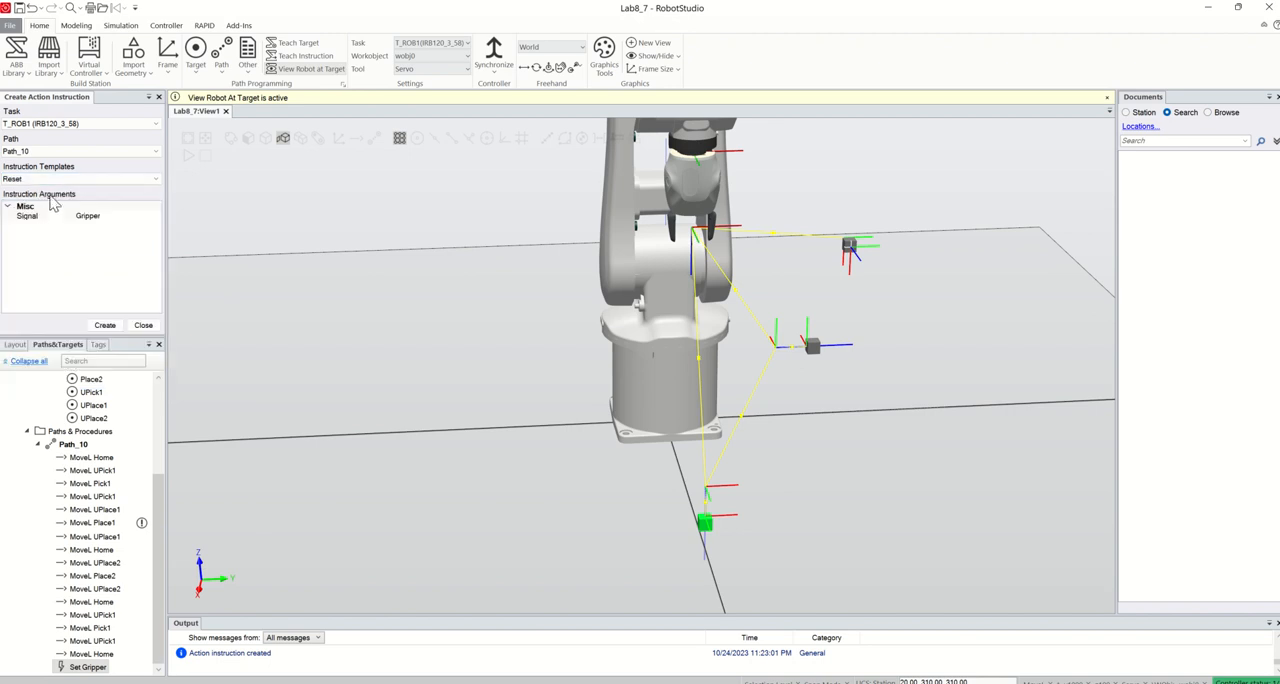
pyautogui.click(105, 326)
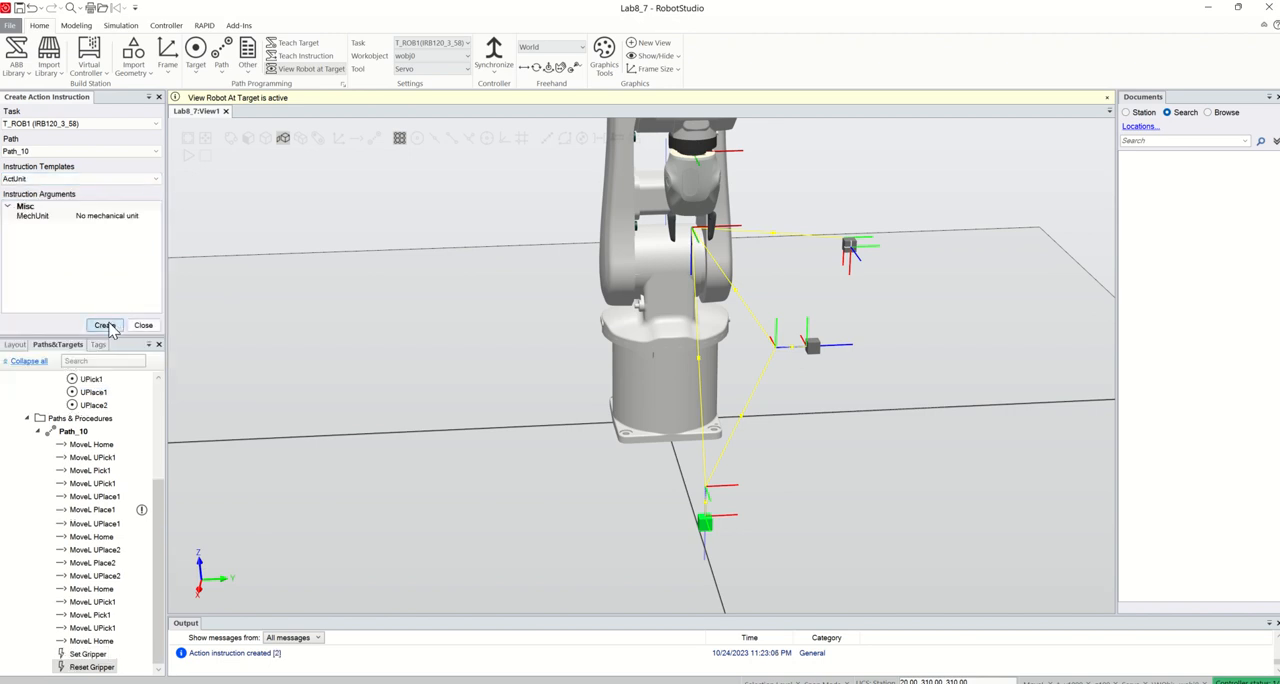
# Create a WaitTime action instruction in Path_10 with \InPos enabled and a time of 1
pyautogui.click(55, 179)
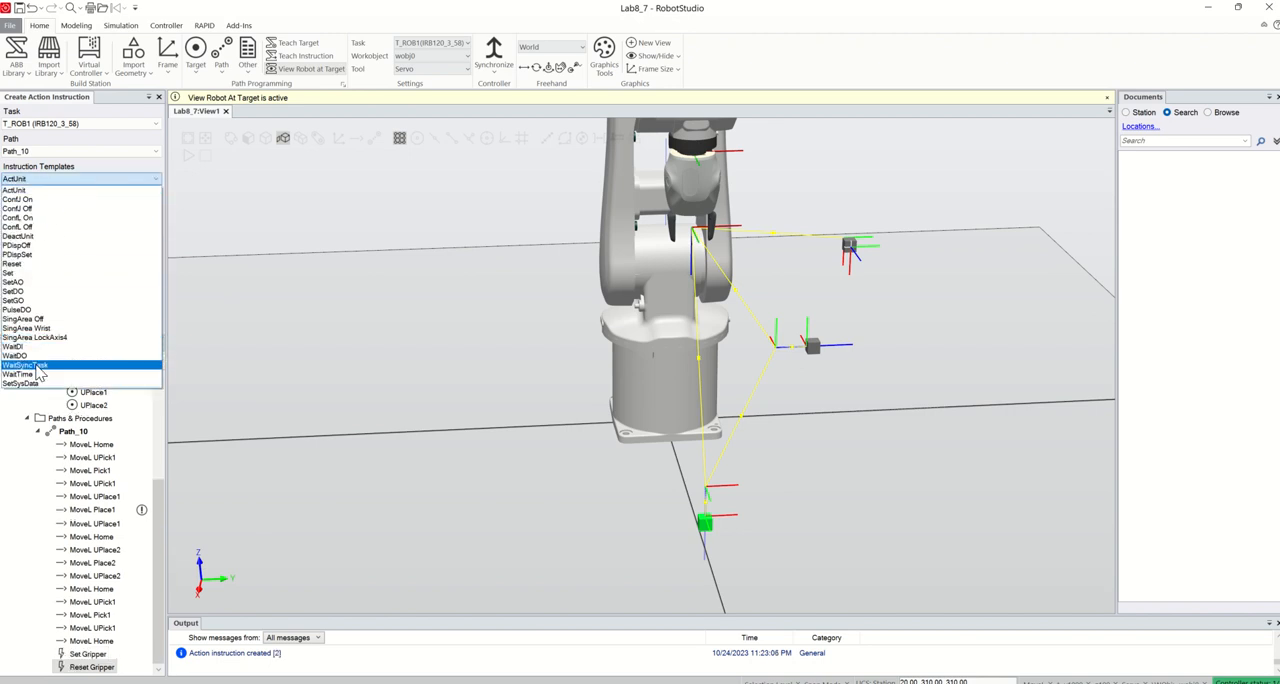
pyautogui.click(38, 374)
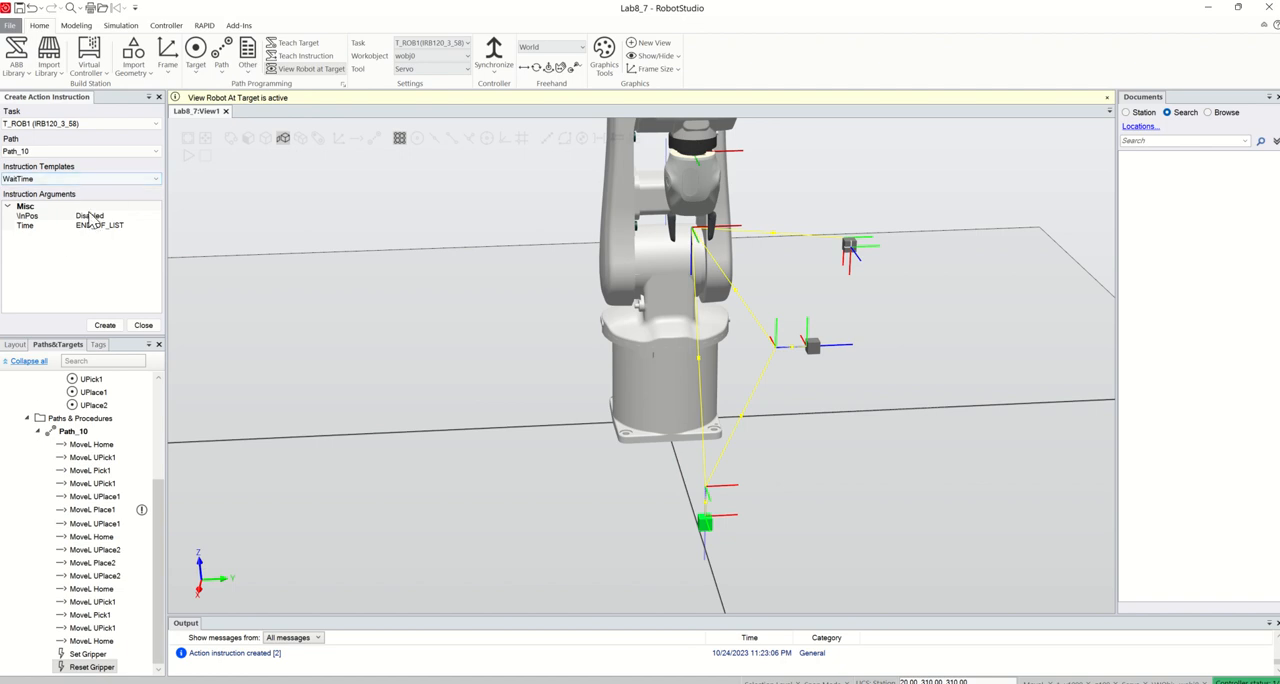
pyautogui.click(90, 218)
pyautogui.click(155, 215)
pyautogui.click(106, 243)
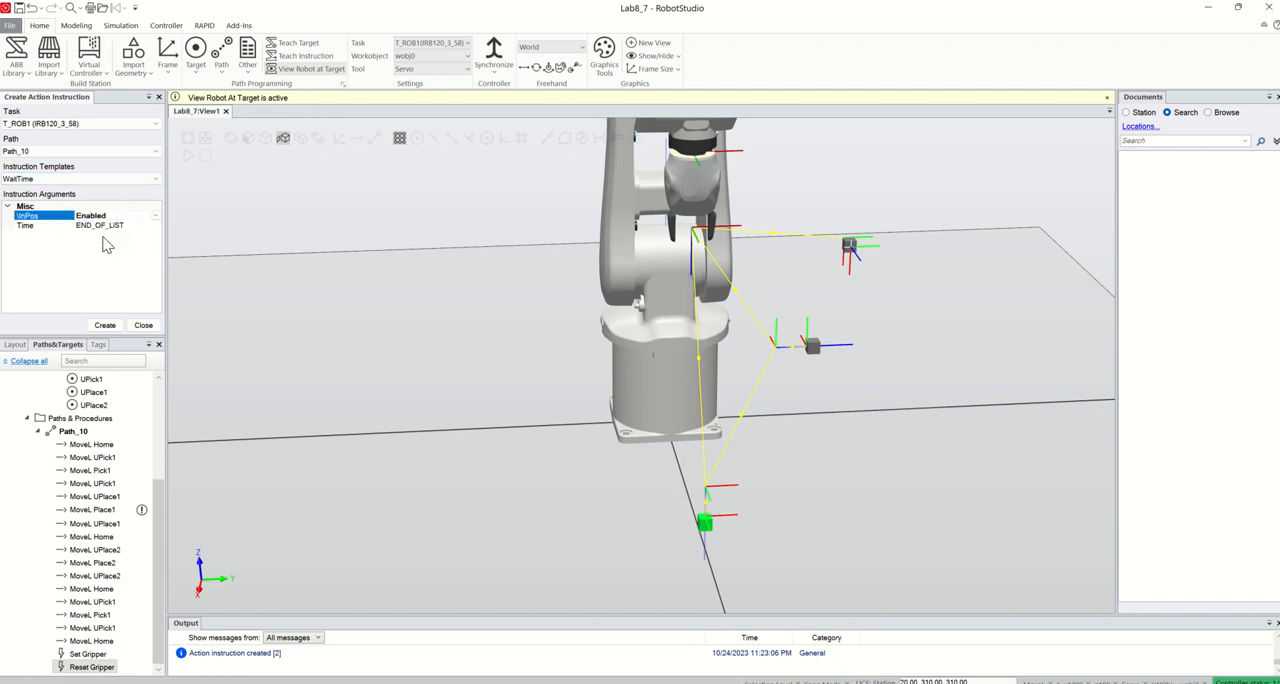
pyautogui.doubleClick(98, 226)
pyautogui.moveTo(119, 224); pyautogui.dragTo(60, 229)
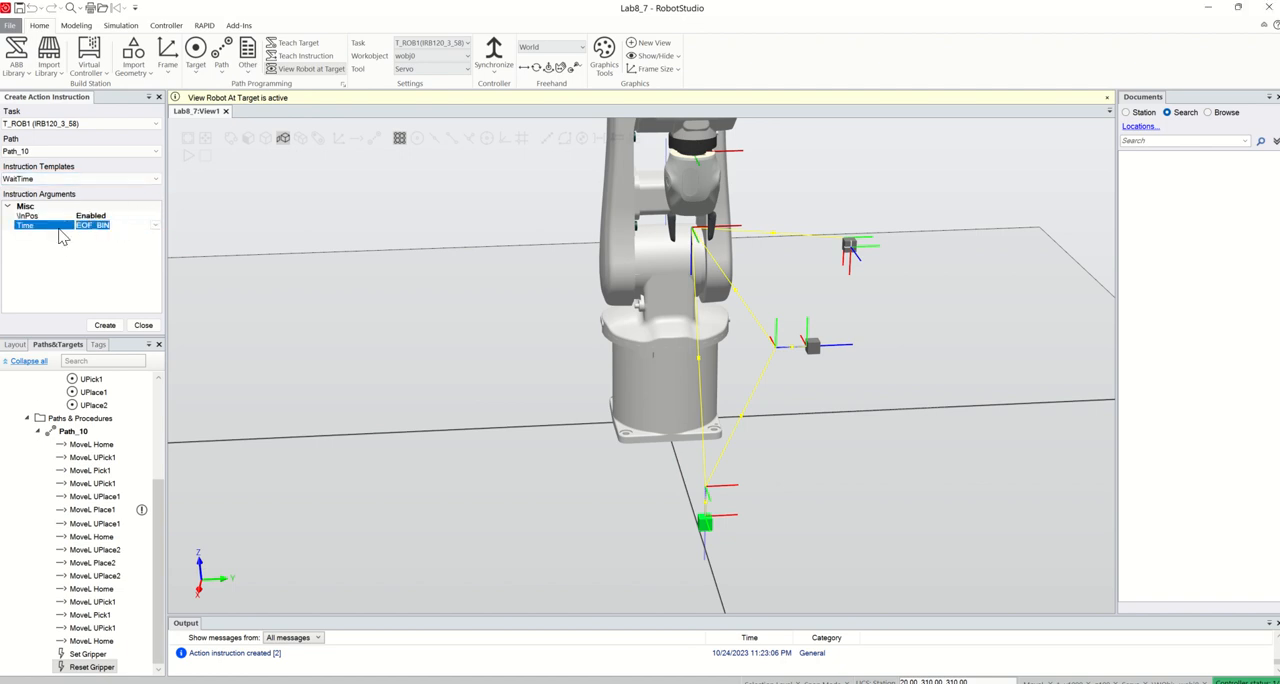
pyautogui.write('1')
pyautogui.click(105, 325)
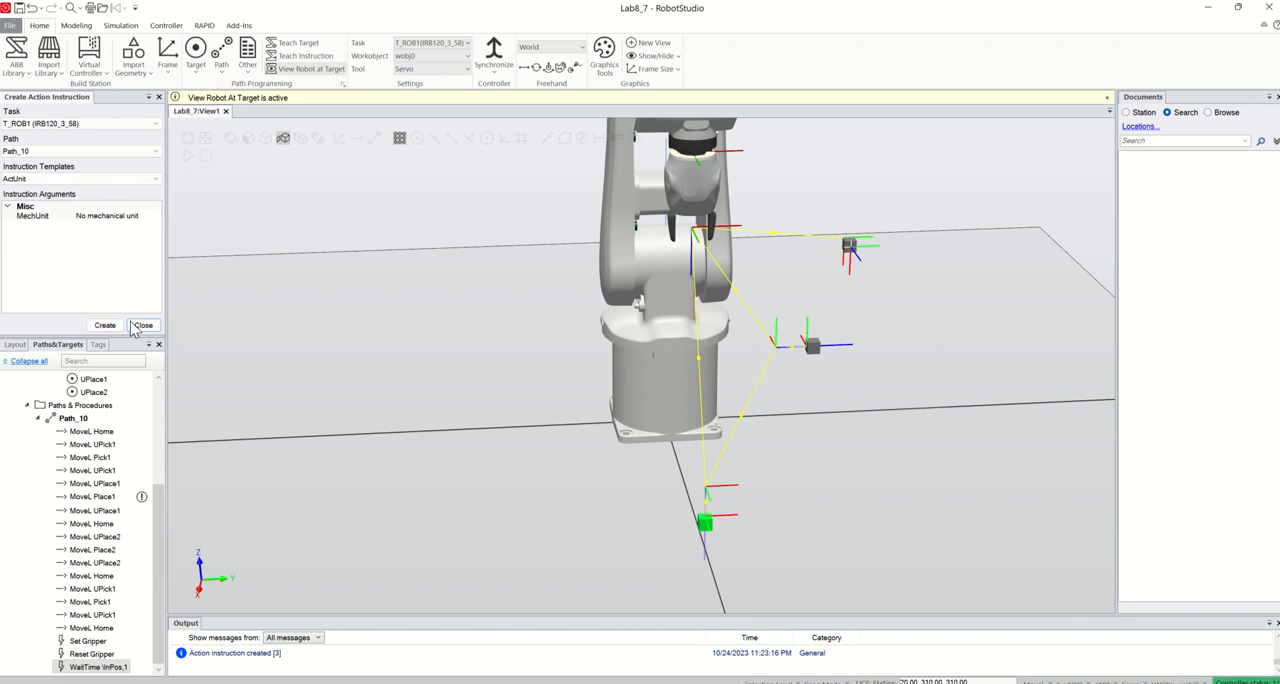
pyautogui.click(140, 325)
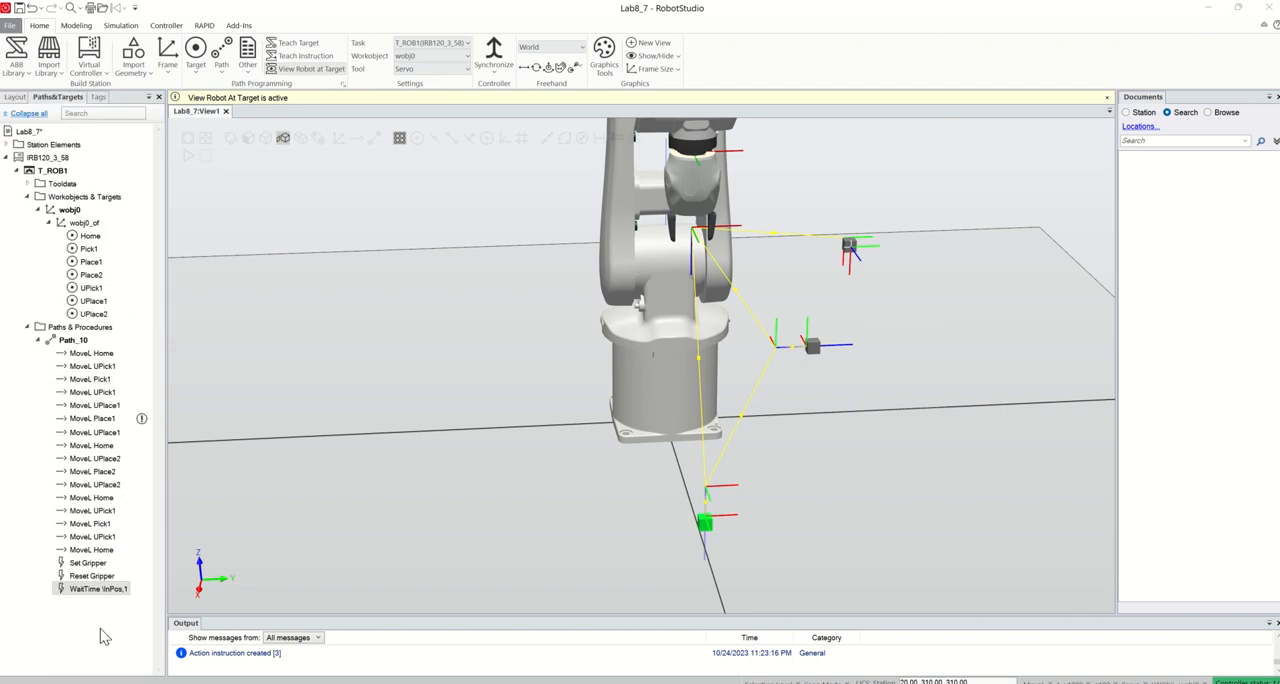
# Reorder Path_10 so Reset Gripper comes first and WaitTime followed by Set Gripper sits after the first MoveL Pick1
pyautogui.click(94, 578)
pyautogui.moveTo(105, 585); pyautogui.dragTo(90, 372)
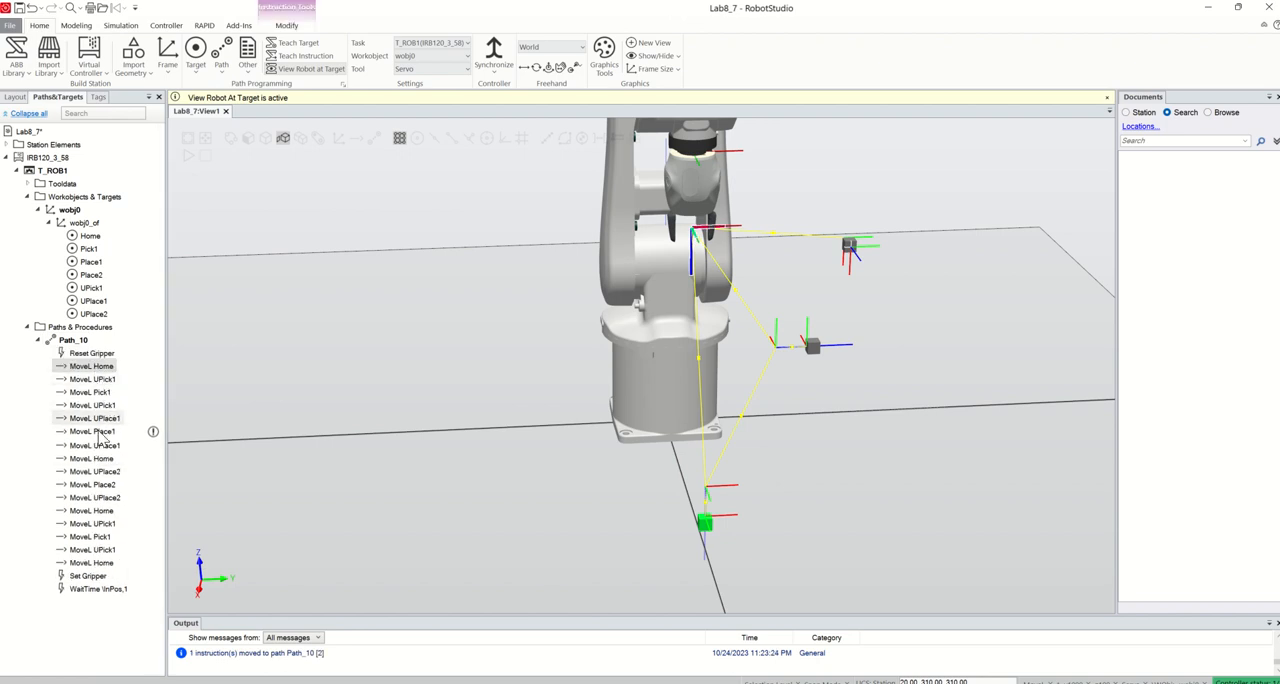
pyautogui.moveTo(97, 580); pyautogui.dragTo(97, 404)
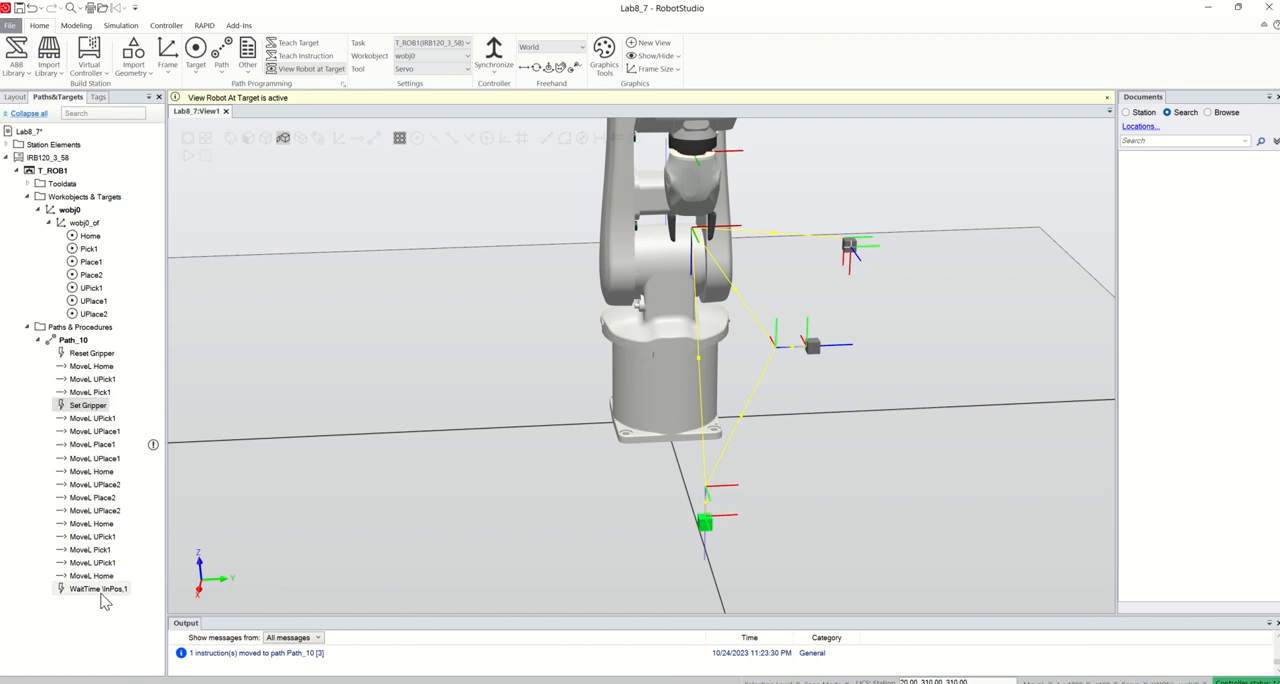
pyautogui.moveTo(100, 589); pyautogui.dragTo(87, 406)
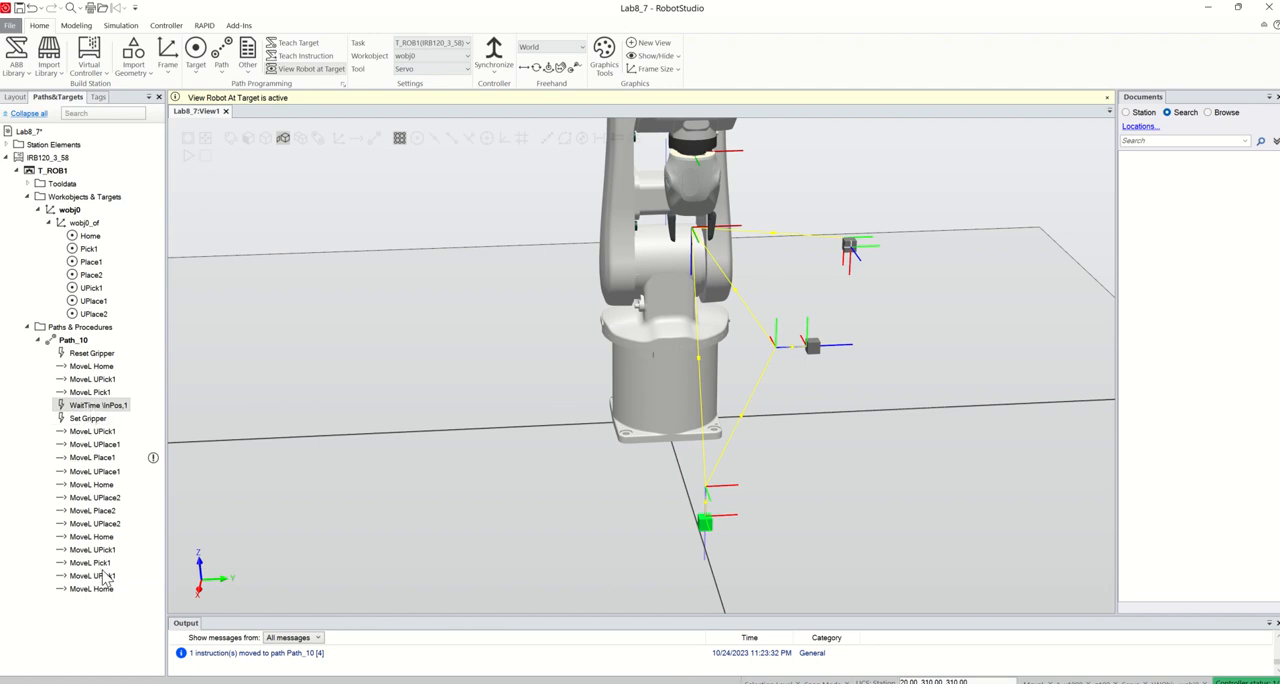
# Place copies of the WaitTime and Reset Gripper instructions directly after the first MoveL Place1 in Path_10
pyautogui.hotkey('ctrl', 'v')
pyautogui.moveTo(106, 418); pyautogui.dragTo(106, 482)
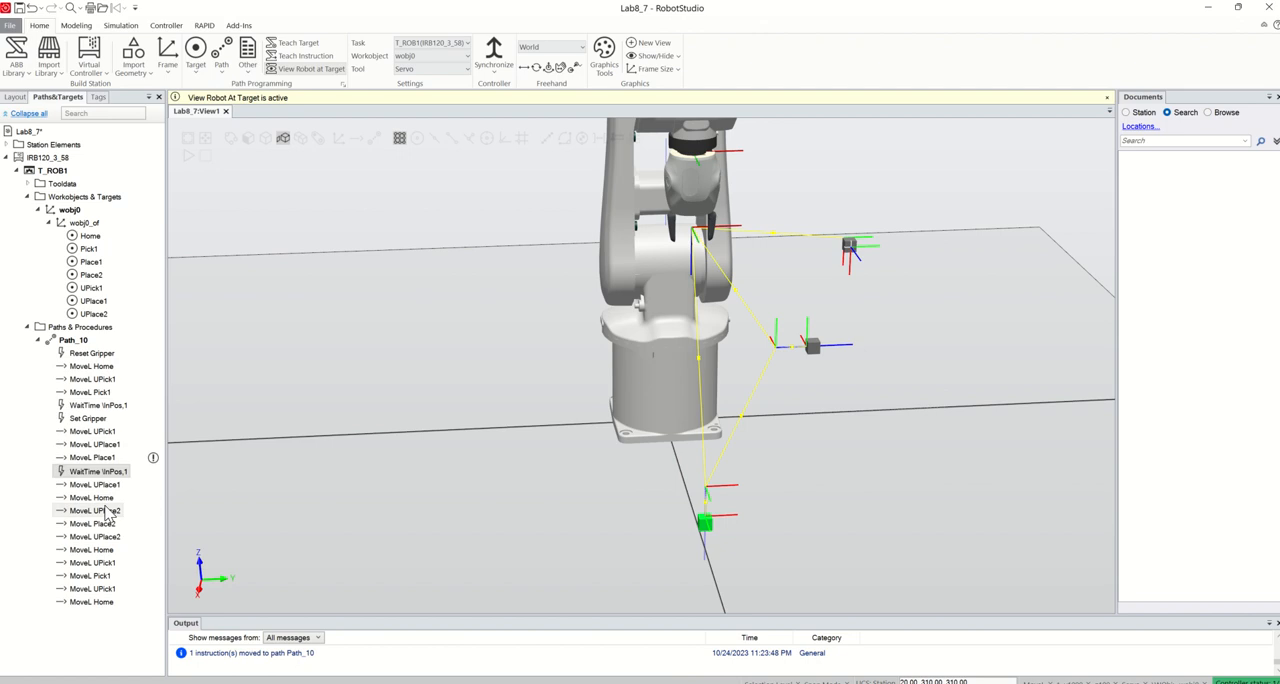
pyautogui.click(92, 354)
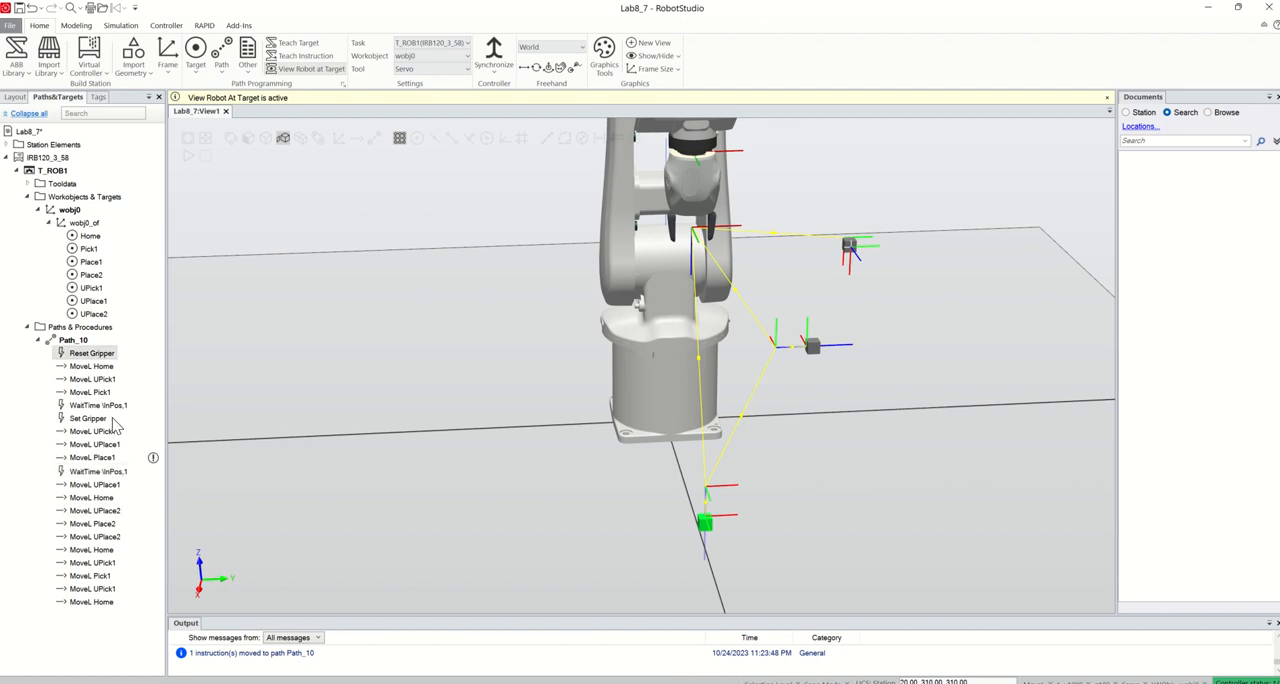
pyautogui.hotkey('ctrl', 'c')
pyautogui.hotkey('ctrl', 'v')
pyautogui.moveTo(106, 368); pyautogui.dragTo(106, 492)
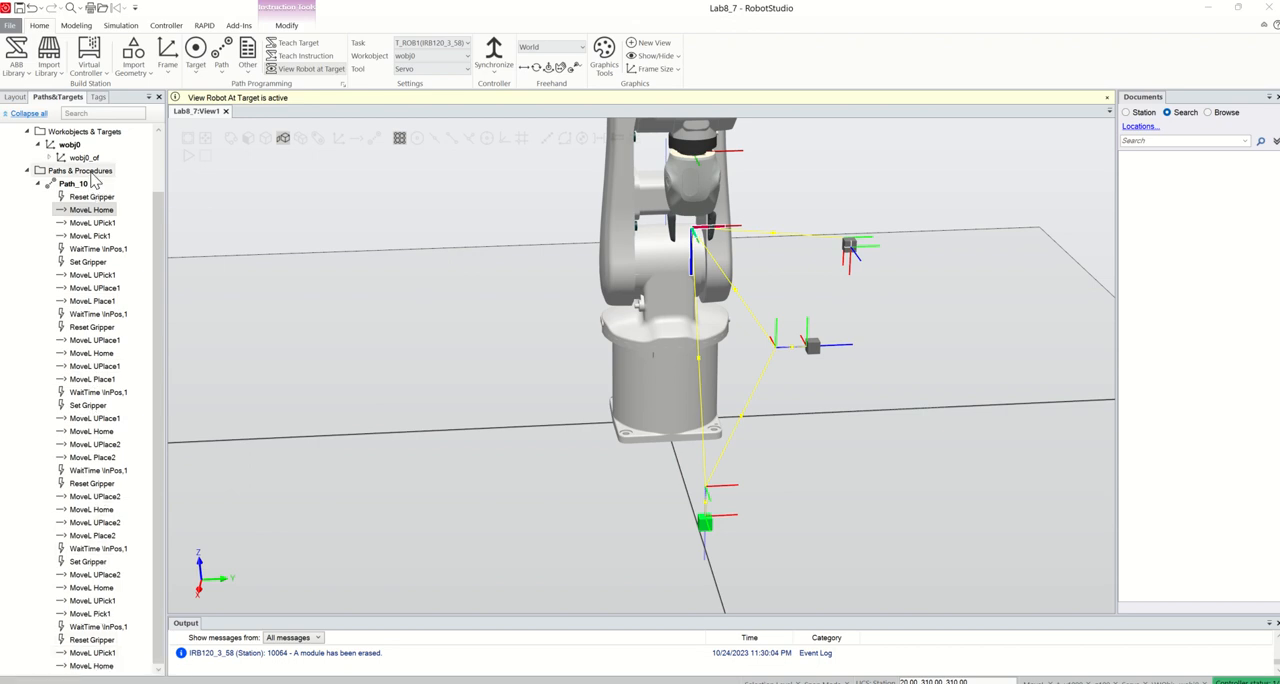
# Hide Part_2 and Part_3 in the station so that only Part_1 remains visible
pyautogui.click(15, 97)
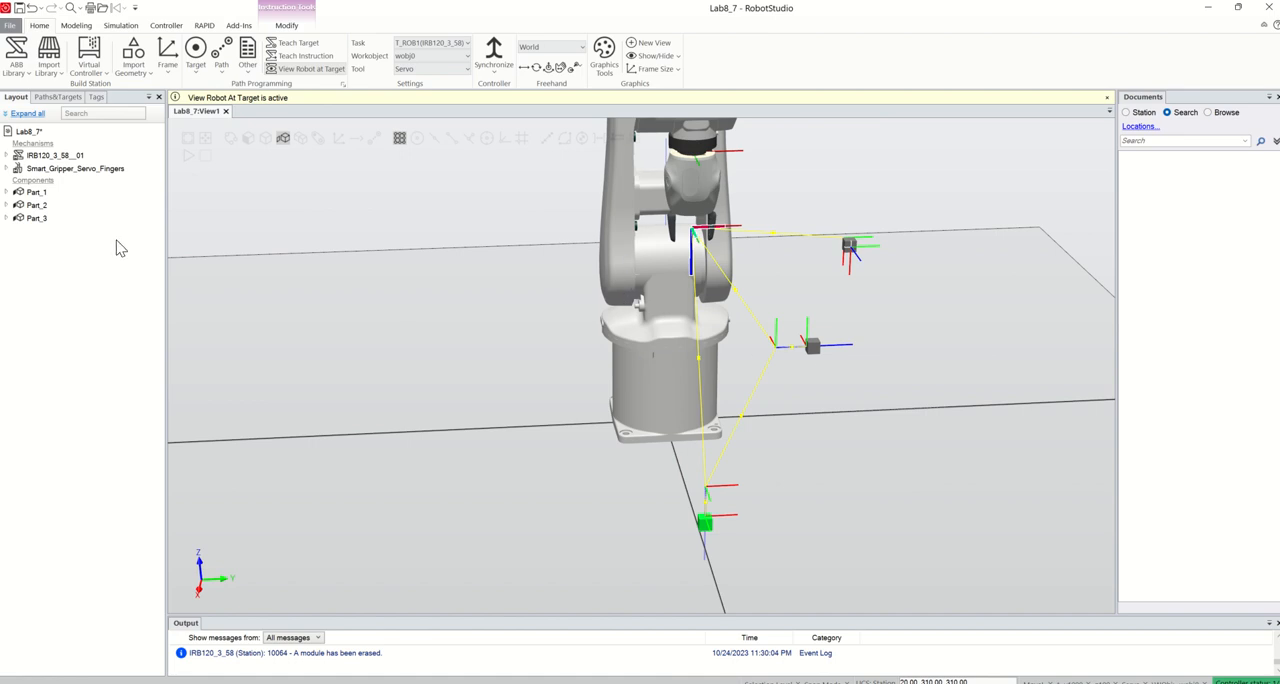
pyautogui.click(38, 205)
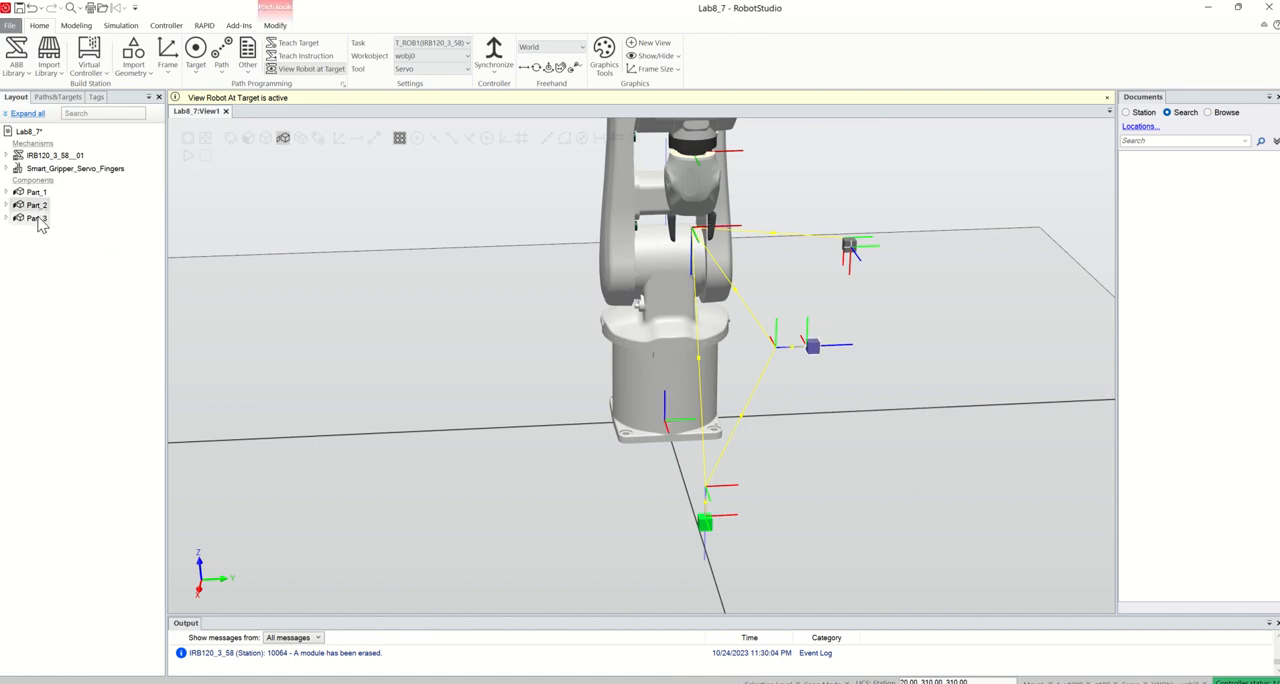
pyautogui.keyDown('ctrl'); pyautogui.click(38, 219); pyautogui.keyUp('ctrl')
pyautogui.rightClick(40, 208)
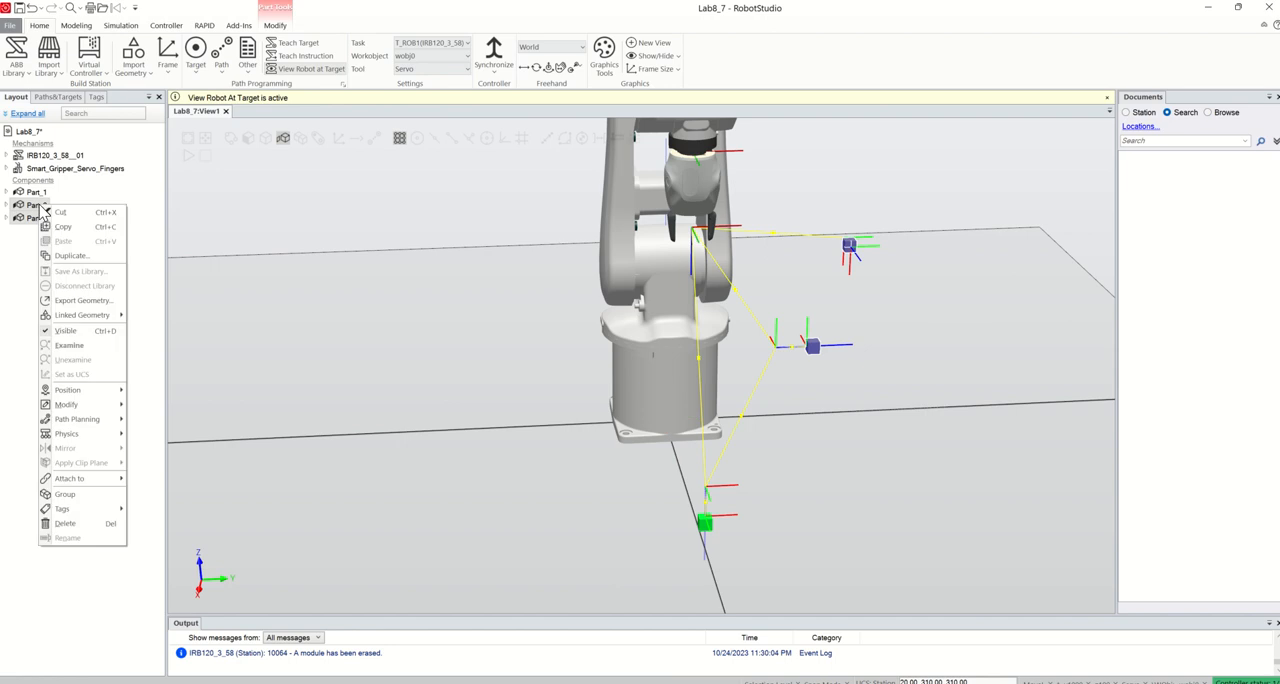
pyautogui.moveTo(111, 395)
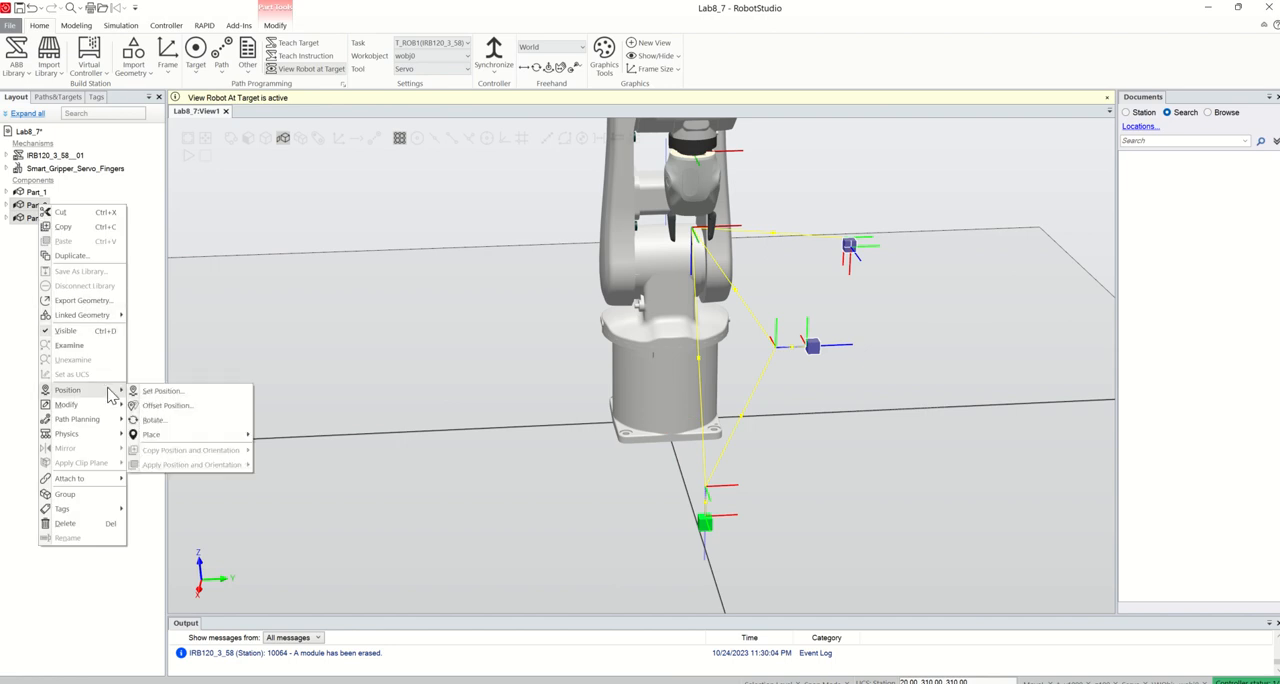
pyautogui.click(93, 331)
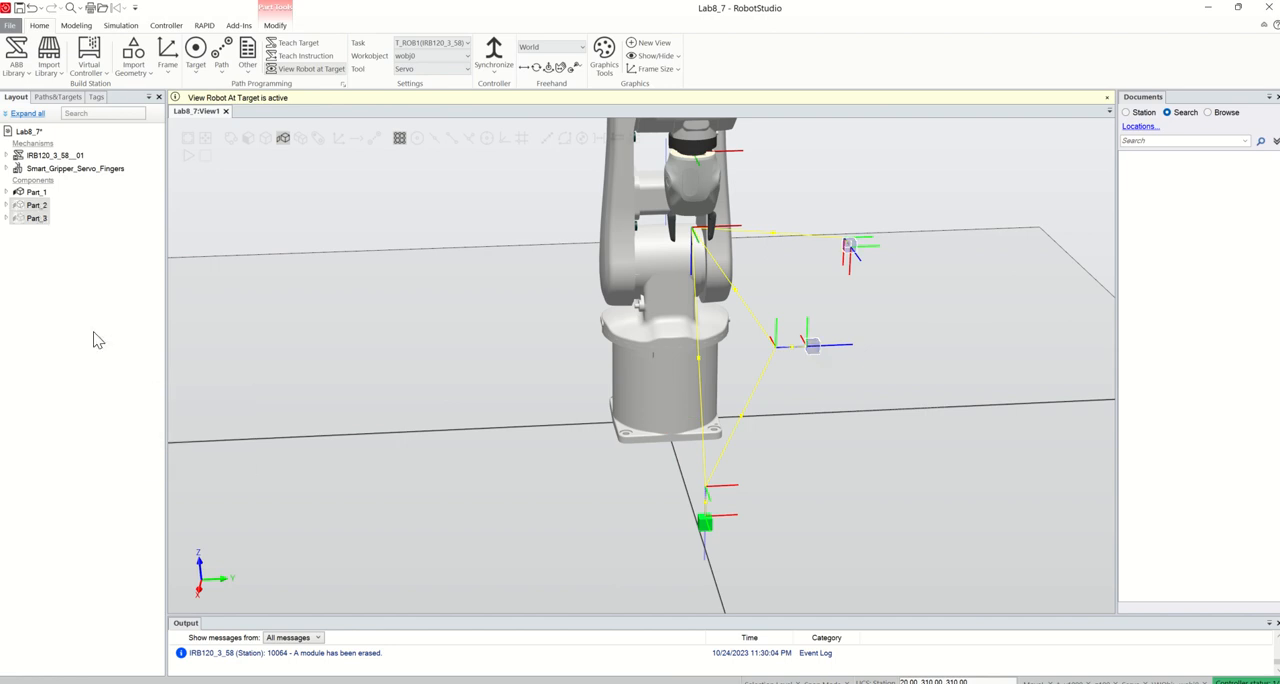
# Run the robot through Path_10 using Move Along Path
pyautogui.click(58, 97)
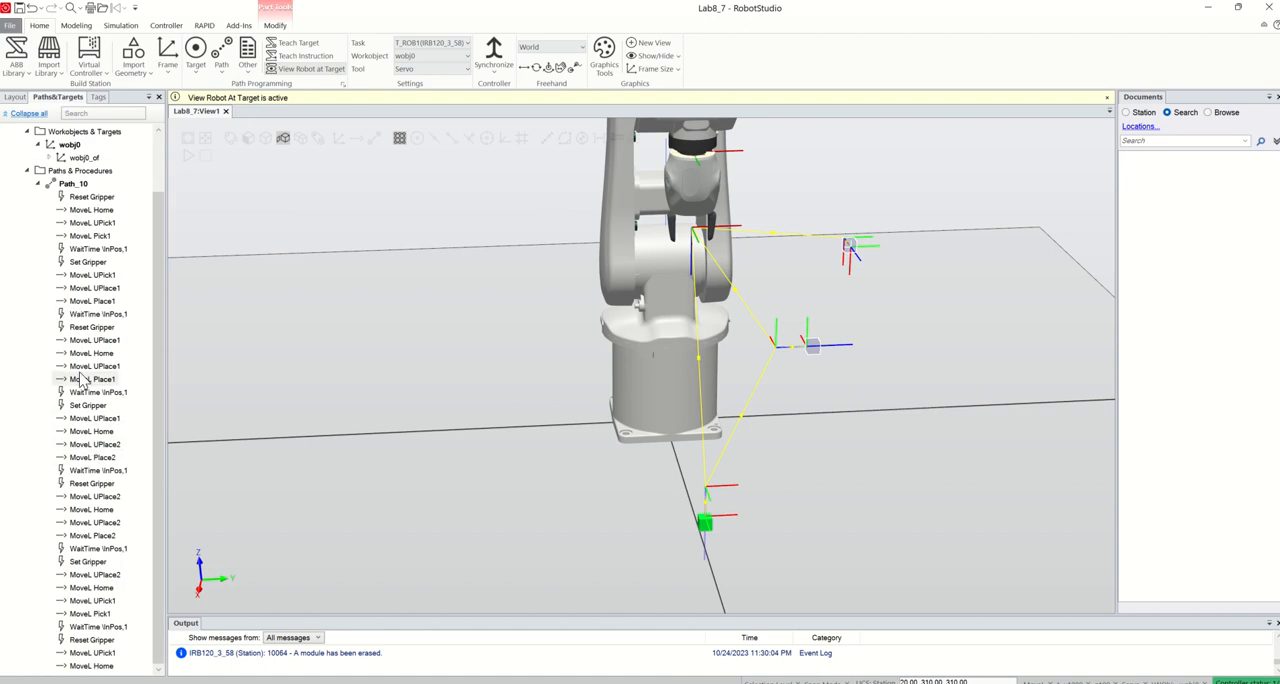
pyautogui.click(75, 187)
pyautogui.rightClick(77, 190)
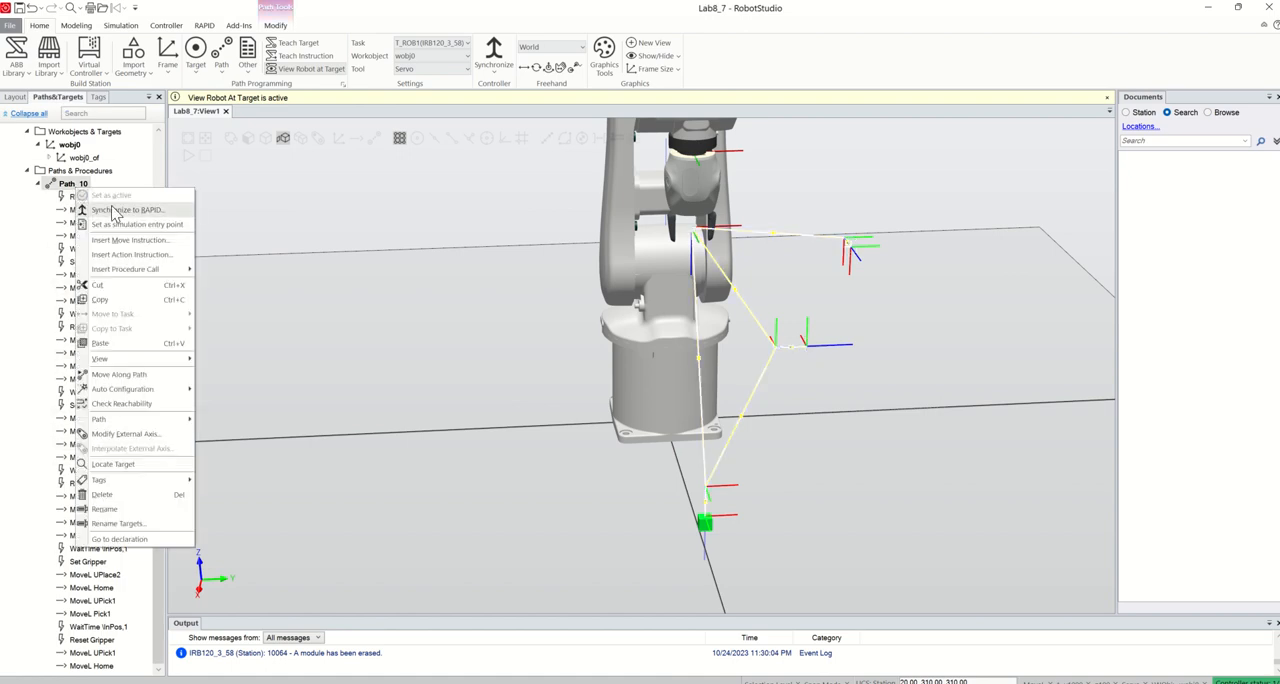
pyautogui.click(136, 377)
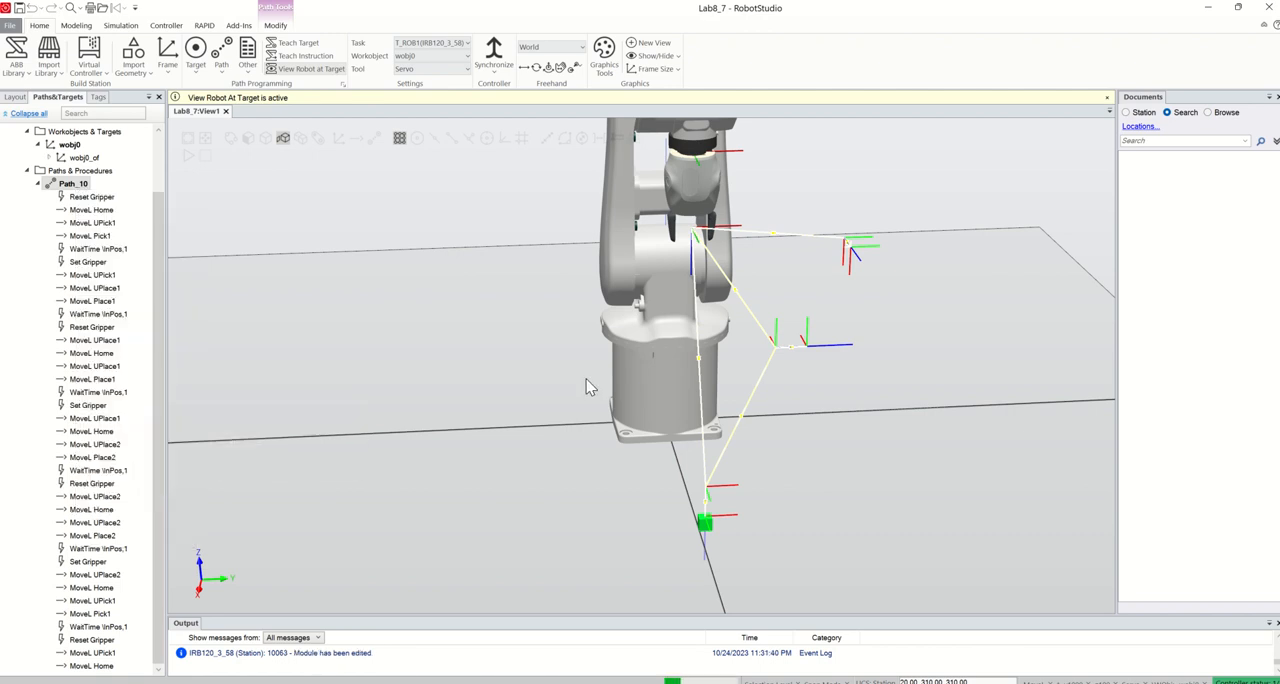